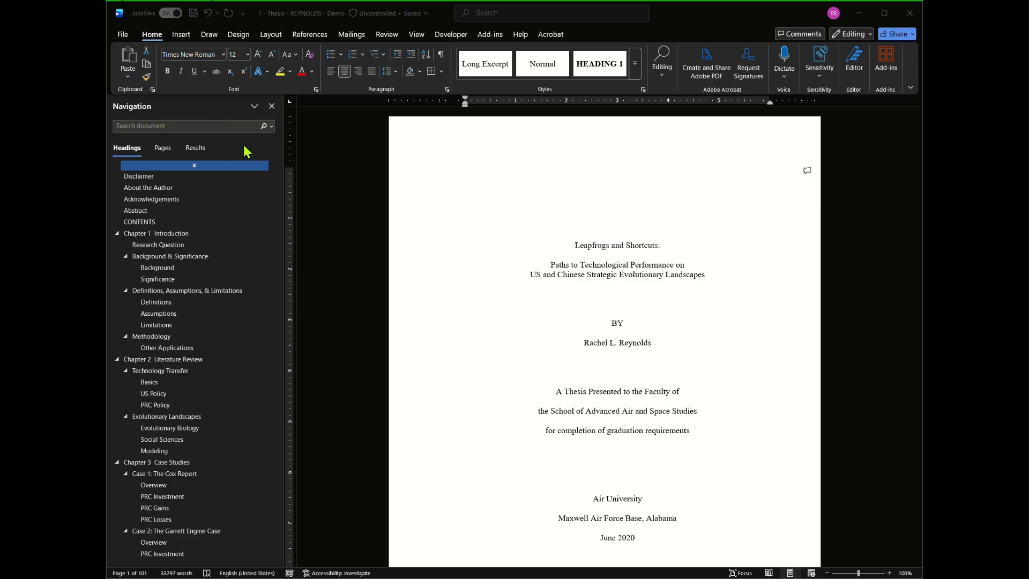
- Switch the Navigation pane to its search results view and return to the document headings
{"action": "left_click", "coordinate": [196, 148]}
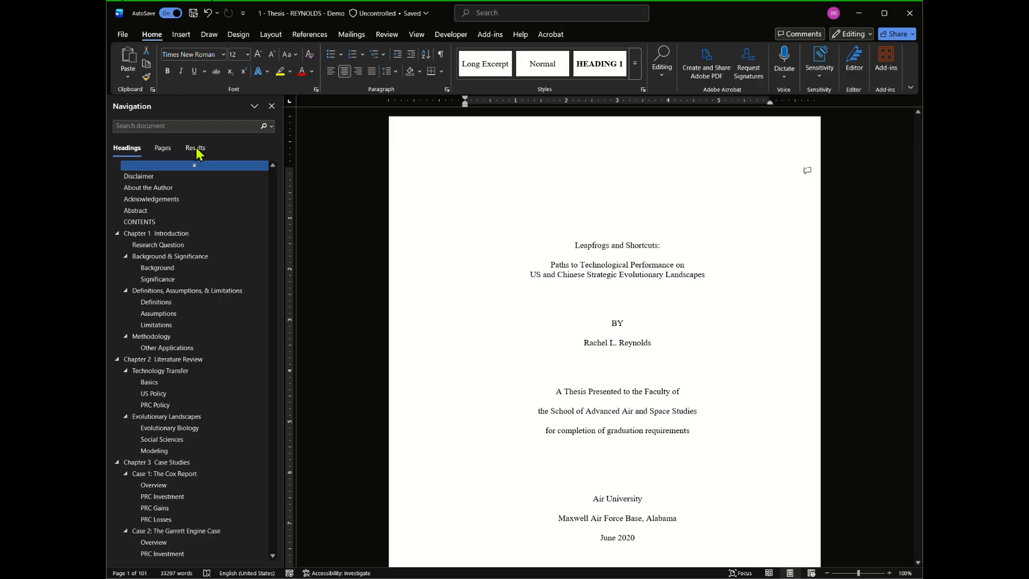
{"action": "left_click", "coordinate": [196, 149]}
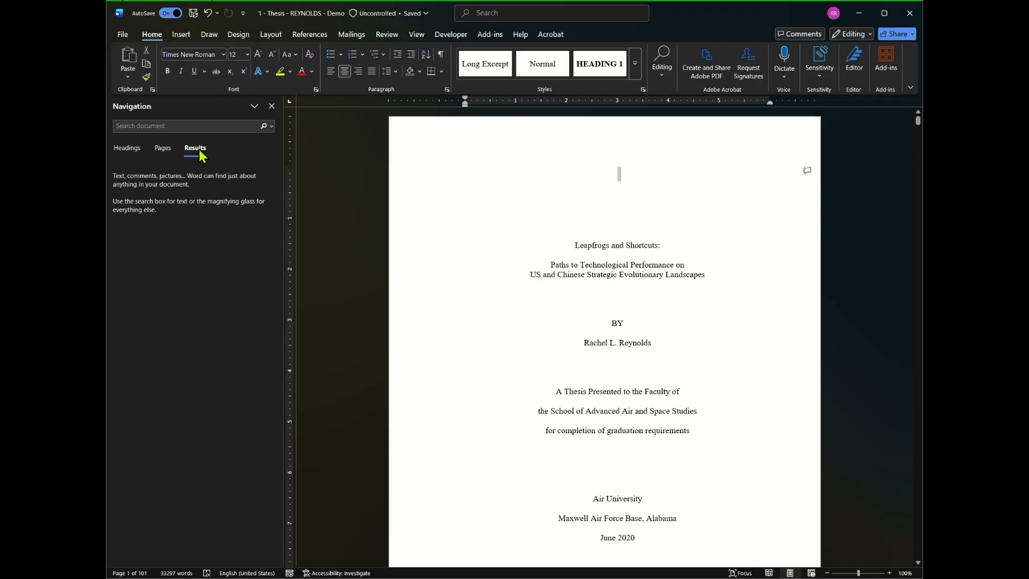
{"action": "left_click", "coordinate": [131, 152]}
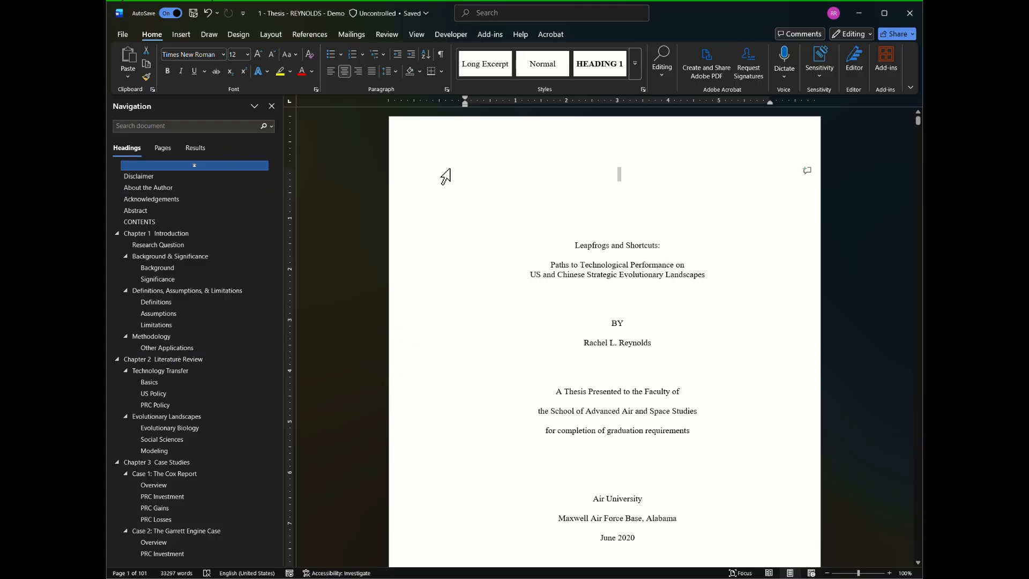
- Hide the Navigation pane and show it again
{"action": "left_click", "coordinate": [416, 34]}
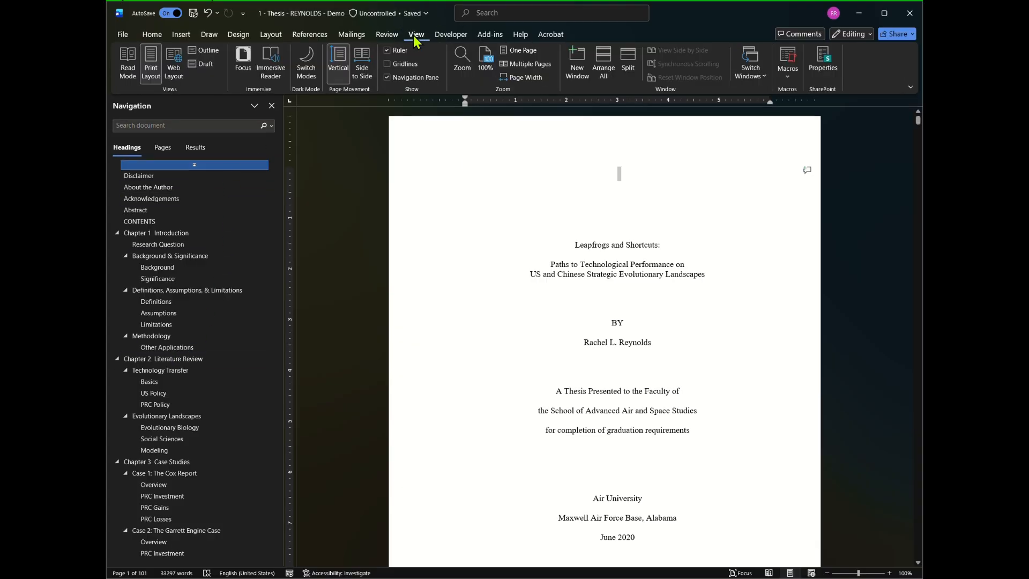
{"action": "left_click", "coordinate": [388, 80]}
{"action": "left_click", "coordinate": [388, 80]}
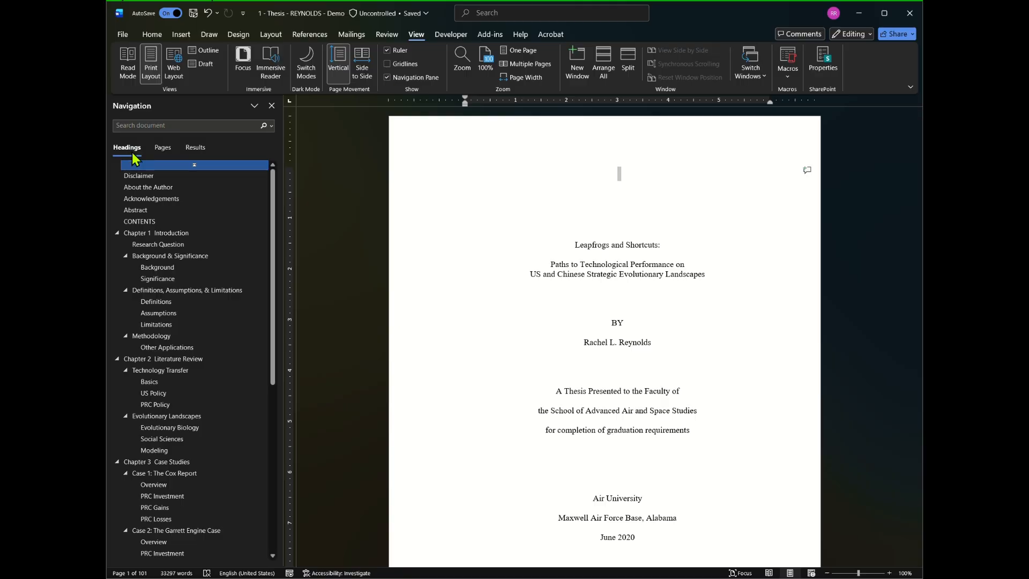
- Jump through the document by its chapter headings: Chapter 1, Chapter 2, Chapter 3 and back to Chapter 1
{"action": "left_click", "coordinate": [166, 234]}
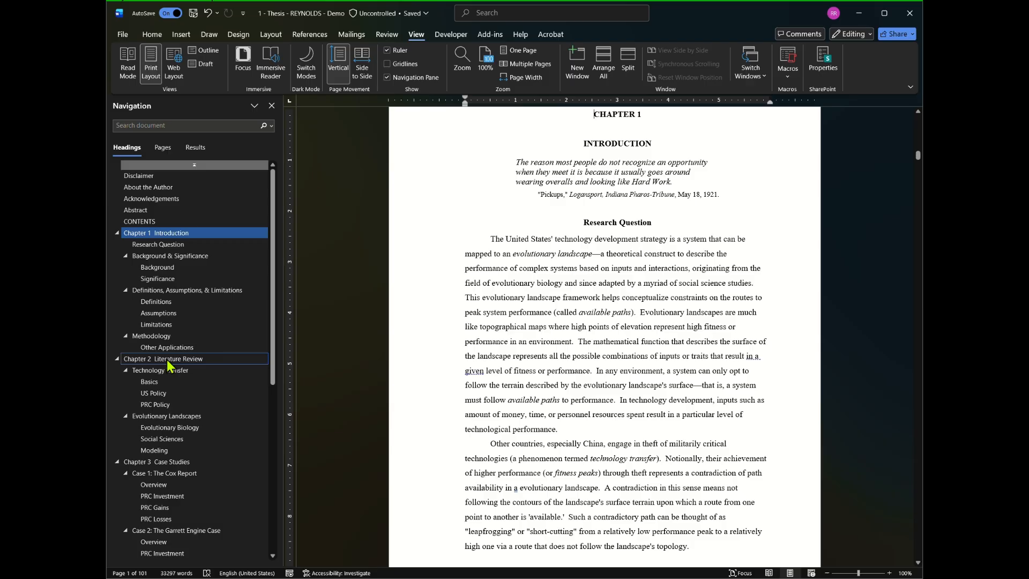
{"action": "left_click", "coordinate": [167, 360]}
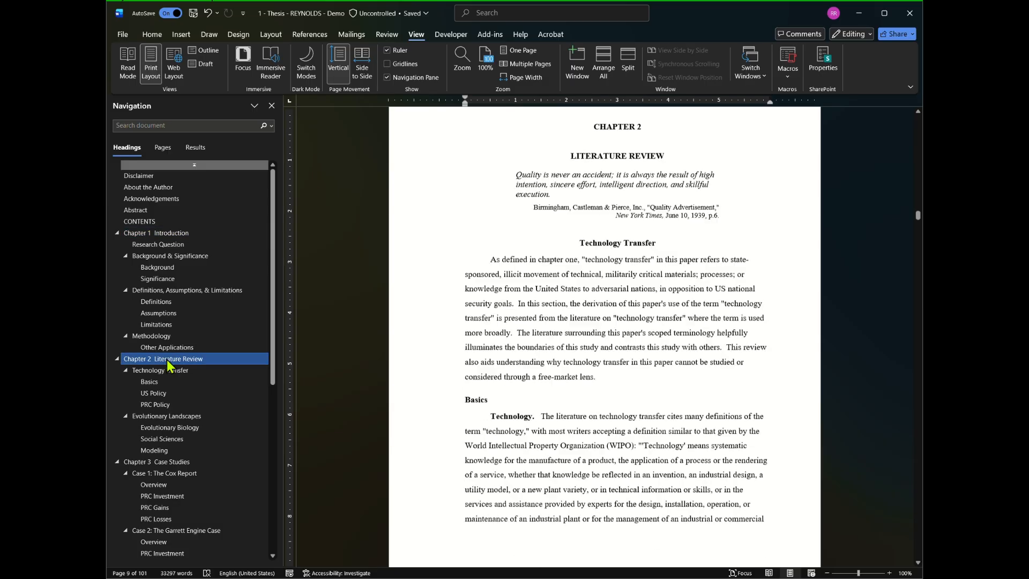
{"action": "left_click", "coordinate": [160, 464]}
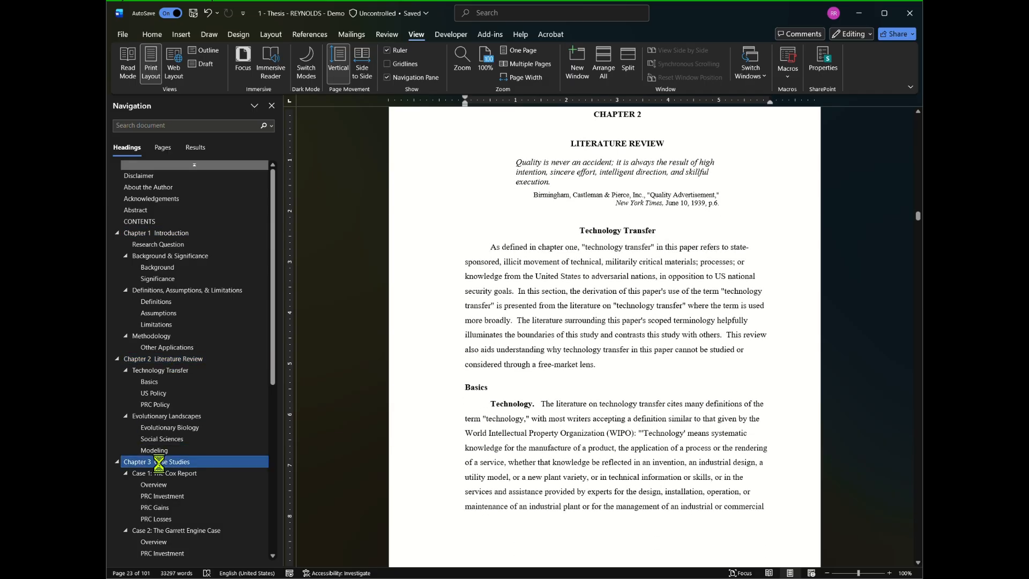
{"action": "left_click", "coordinate": [168, 234]}
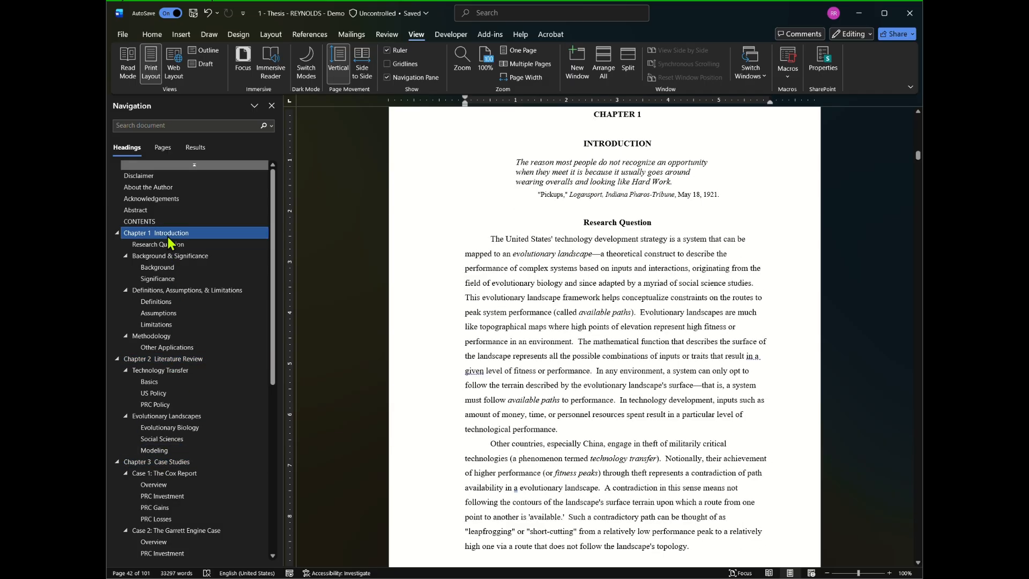
- Visit the Technology Transfer section of Chapter 2 and its Basics, US Policy and PRC Policy subsections
{"action": "left_click", "coordinate": [175, 371]}
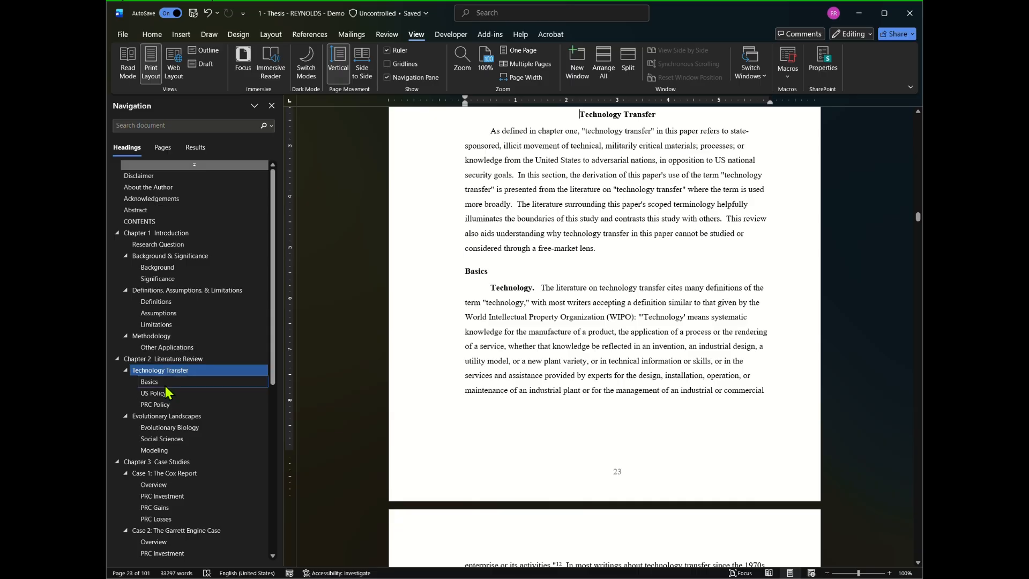
{"action": "left_click", "coordinate": [165, 384]}
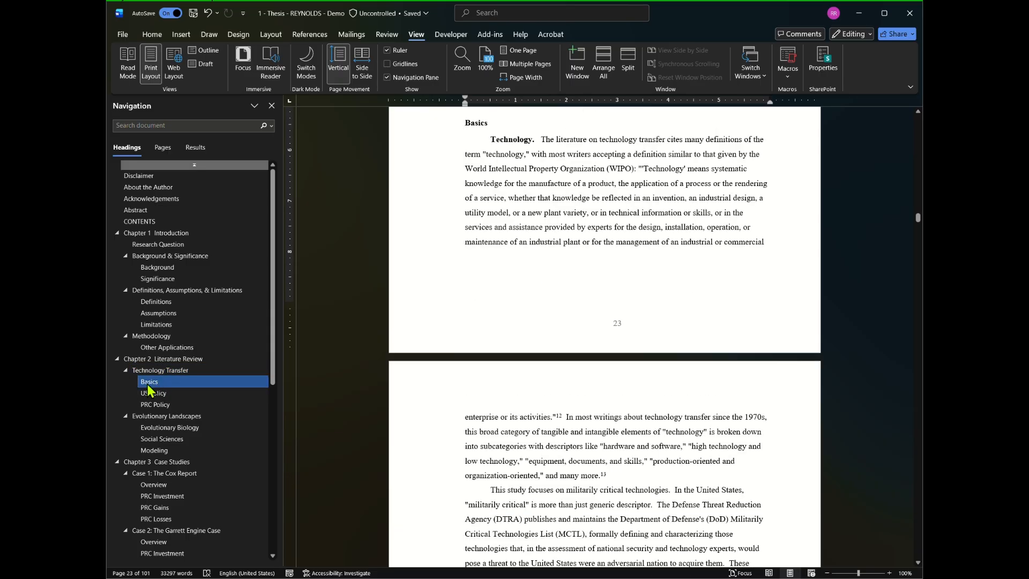
{"action": "left_click", "coordinate": [149, 393]}
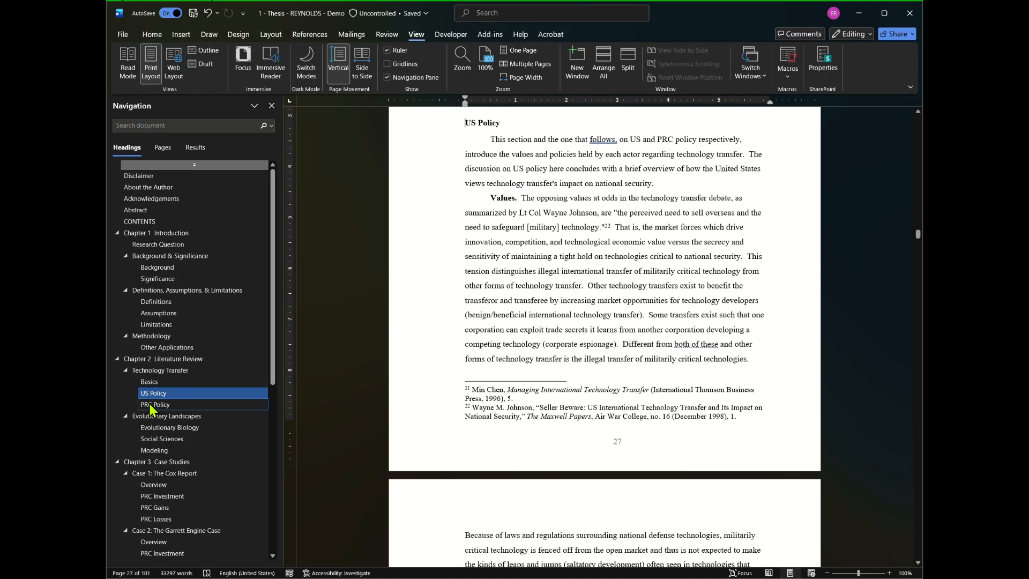
{"action": "left_click", "coordinate": [150, 403]}
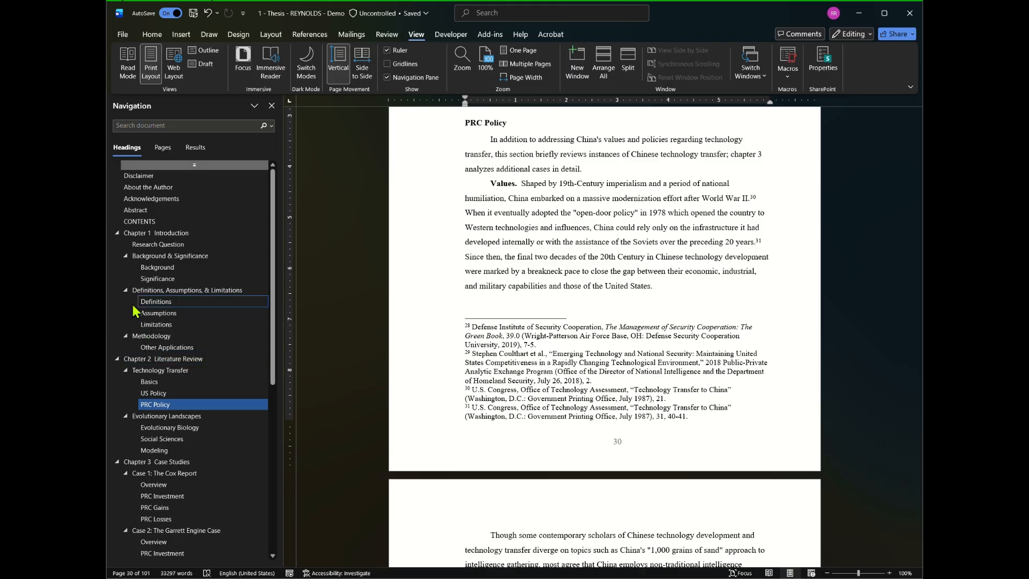
- Collapse Chapters 1 through 5 in the heading outline so only the top-level headings are listed
{"action": "left_click", "coordinate": [117, 234]}
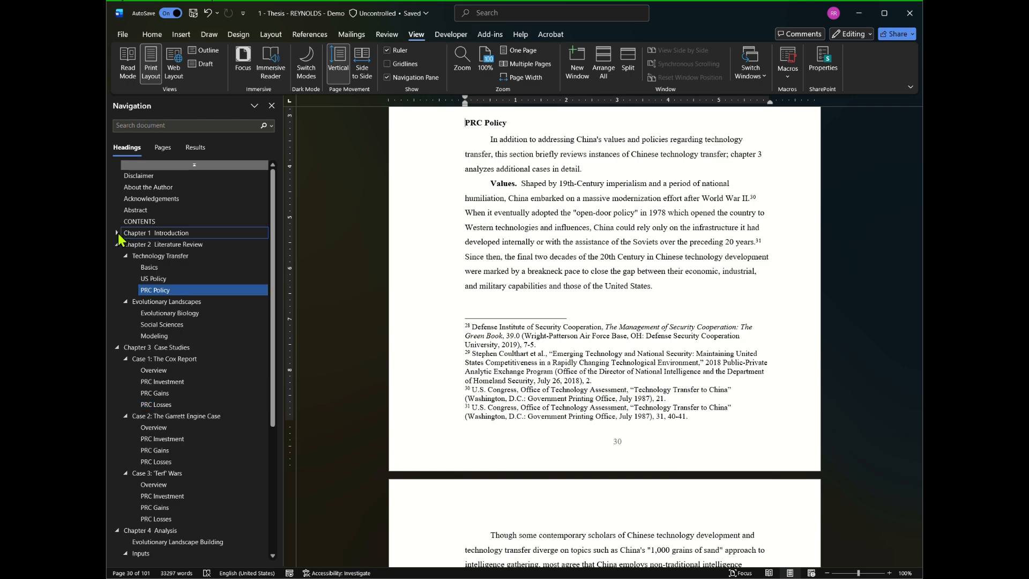
{"action": "left_click", "coordinate": [117, 245]}
{"action": "left_click", "coordinate": [117, 256]}
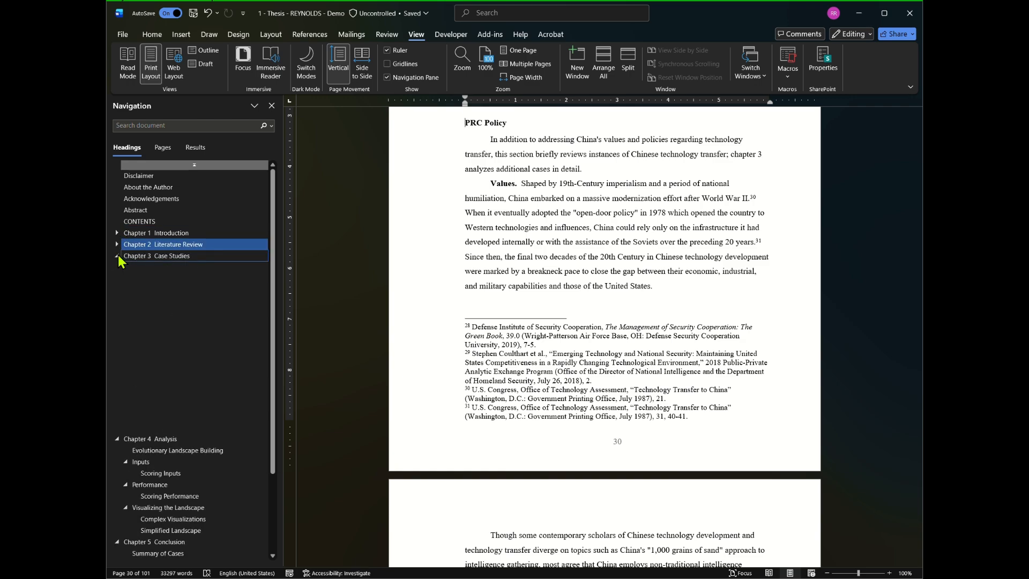
{"action": "left_click", "coordinate": [117, 268]}
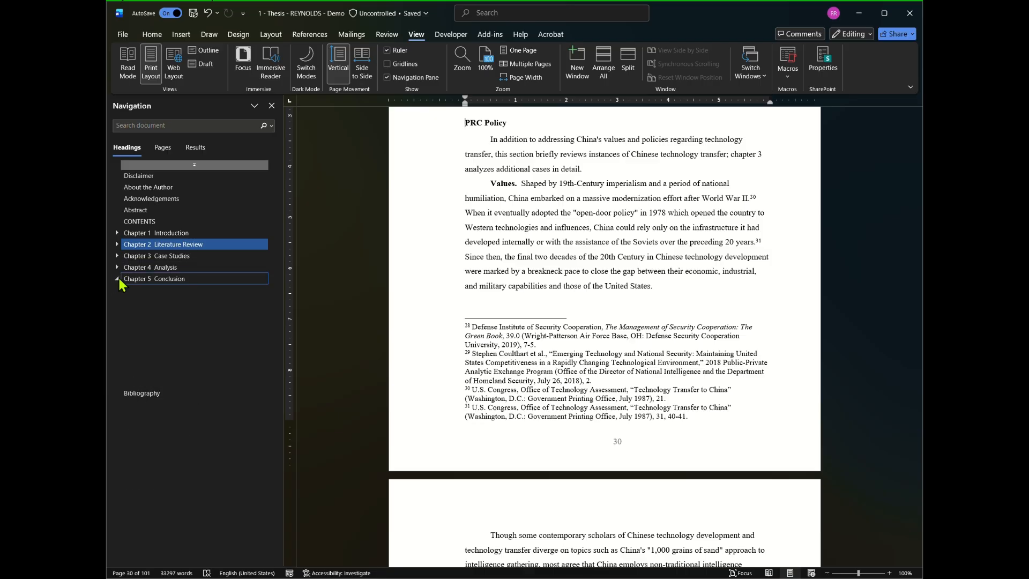
{"action": "left_click", "coordinate": [118, 279]}
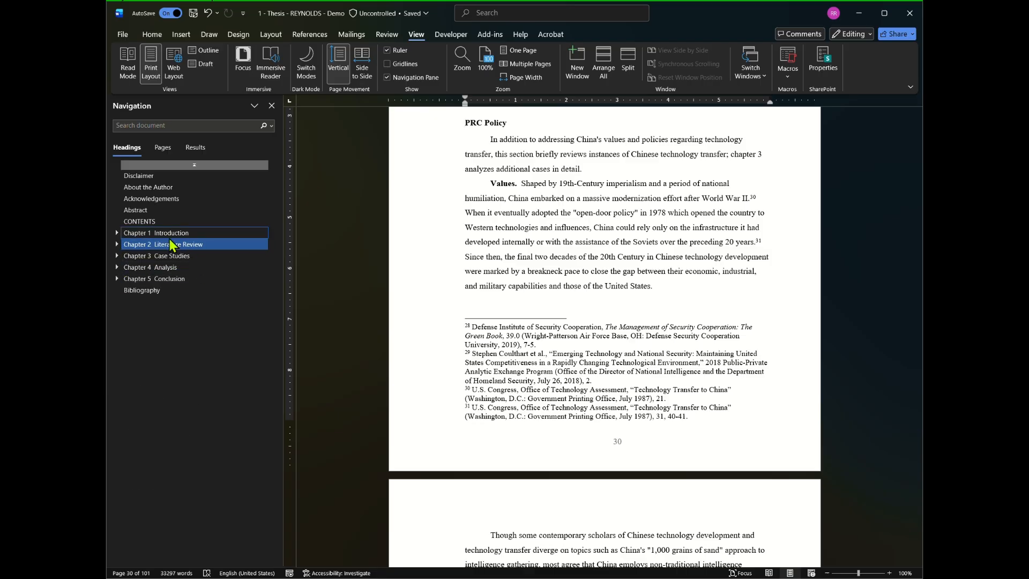
- Expand the collapsed chapters in the heading outline again to list all their subheadings
{"action": "left_click", "coordinate": [117, 245]}
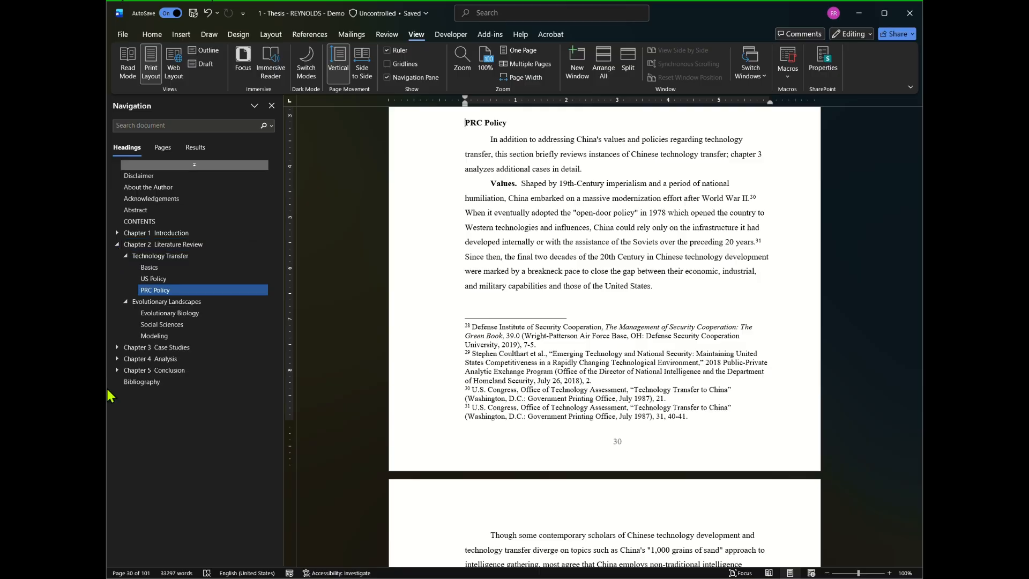
{"action": "left_click", "coordinate": [117, 369]}
{"action": "left_click", "coordinate": [117, 347]}
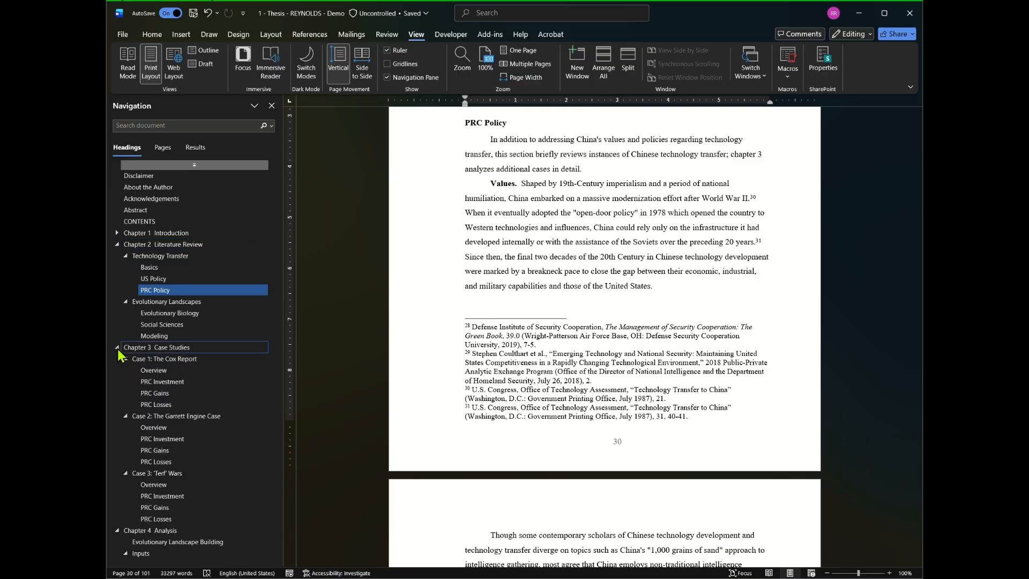
{"action": "left_click", "coordinate": [117, 233]}
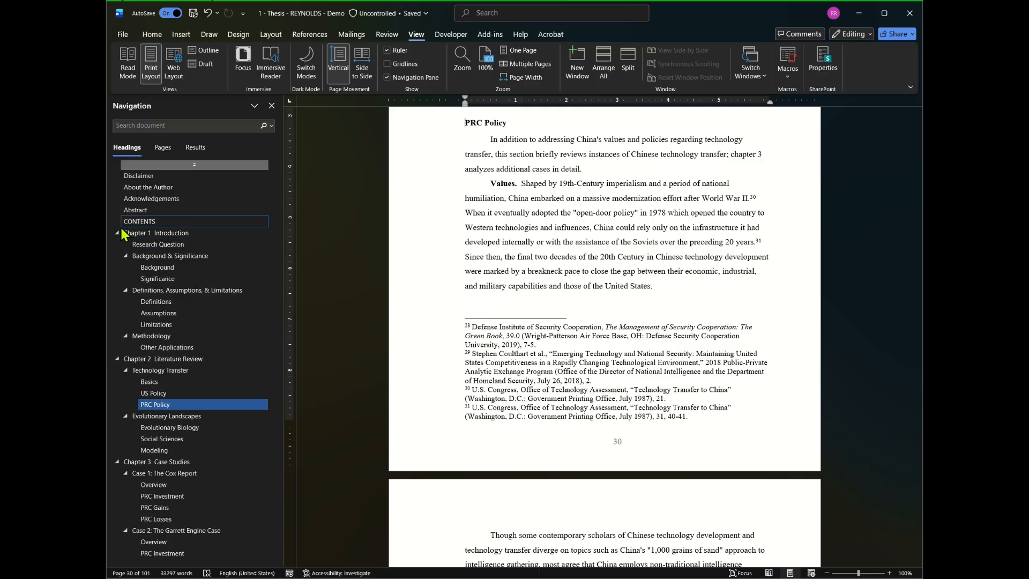
- Go to Chapter 2 and collapse the Technology Transfer and Evolutionary Landscapes sections in the document body, expanding both again
{"action": "left_click", "coordinate": [164, 359]}
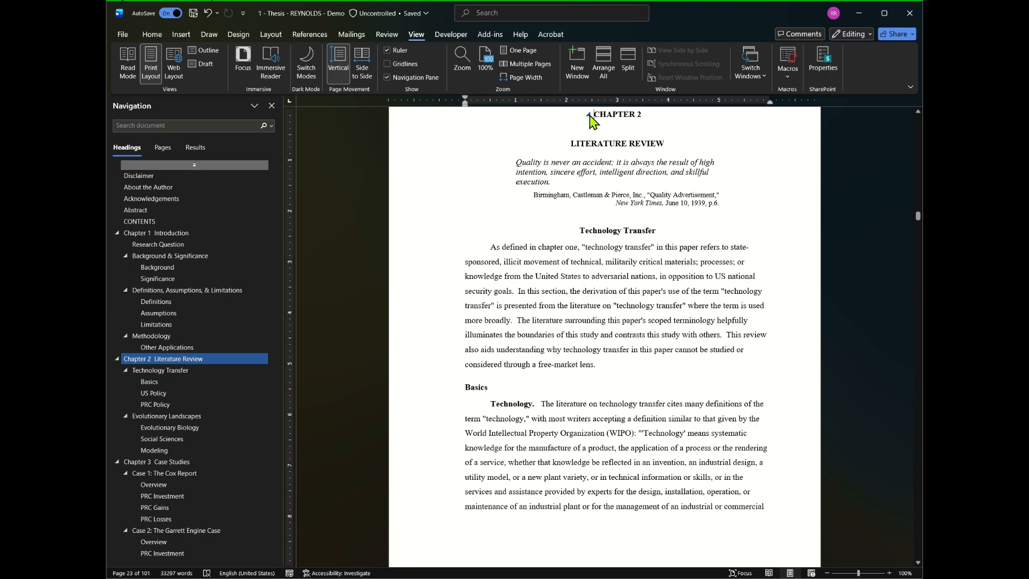
{"action": "left_click", "coordinate": [575, 232]}
{"action": "left_click", "coordinate": [566, 256]}
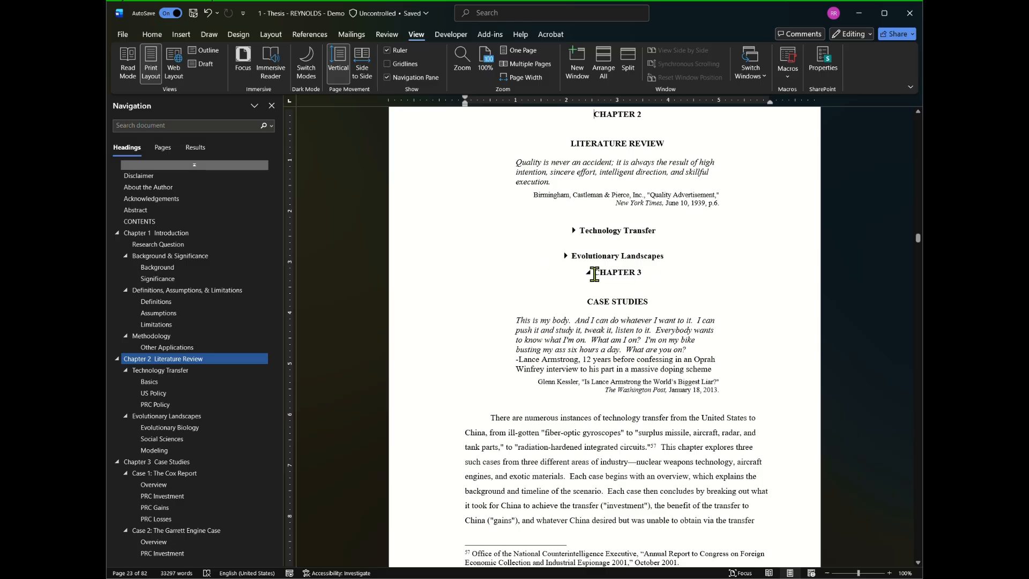
{"action": "left_click", "coordinate": [566, 256]}
{"action": "left_click", "coordinate": [574, 231]}
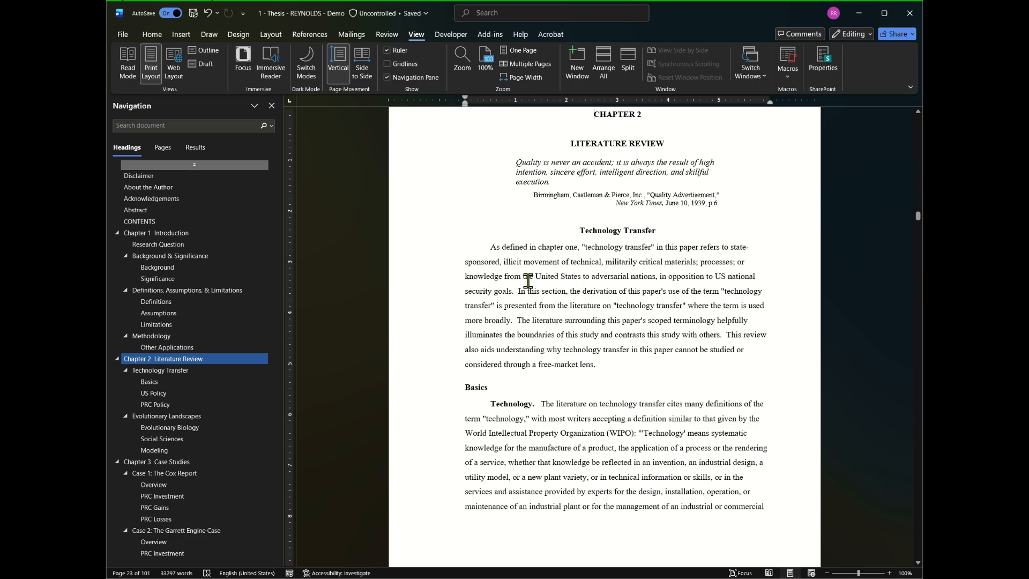
- Review the full gallery of available text styles with the Chapter 2 heading active, and close it
{"action": "left_click", "coordinate": [148, 37]}
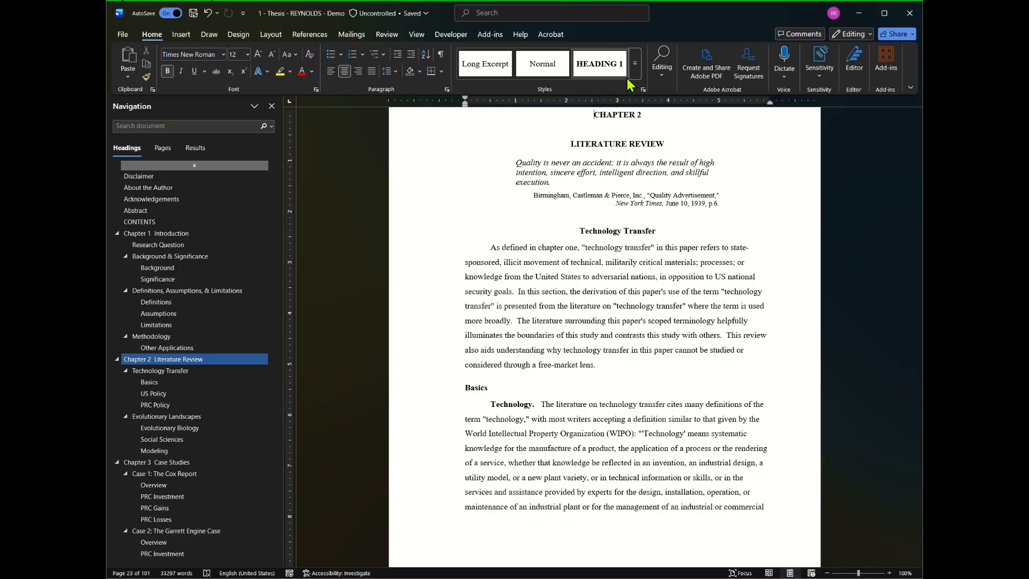
{"action": "left_click", "coordinate": [635, 64]}
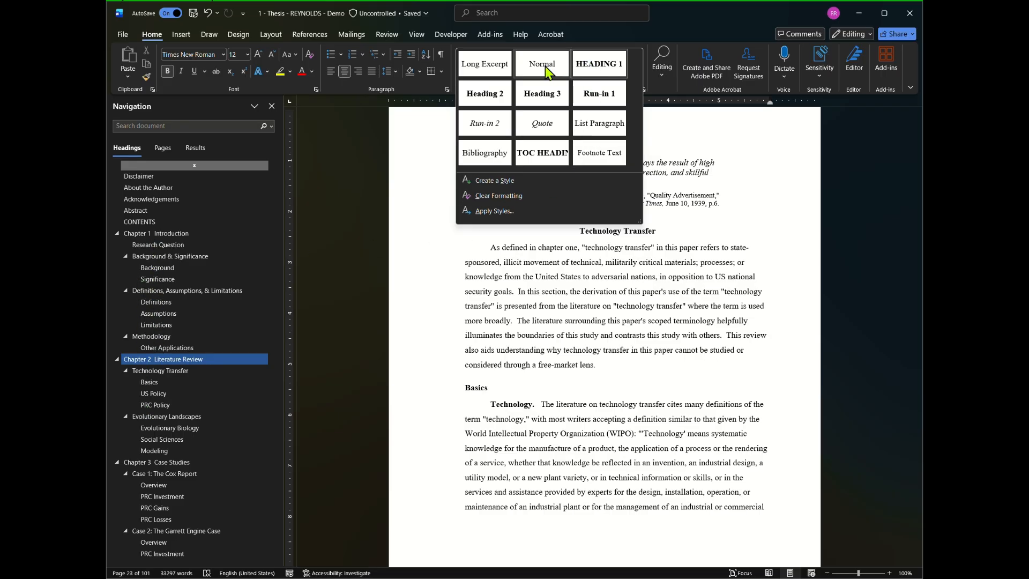
{"action": "left_click", "coordinate": [596, 287]}
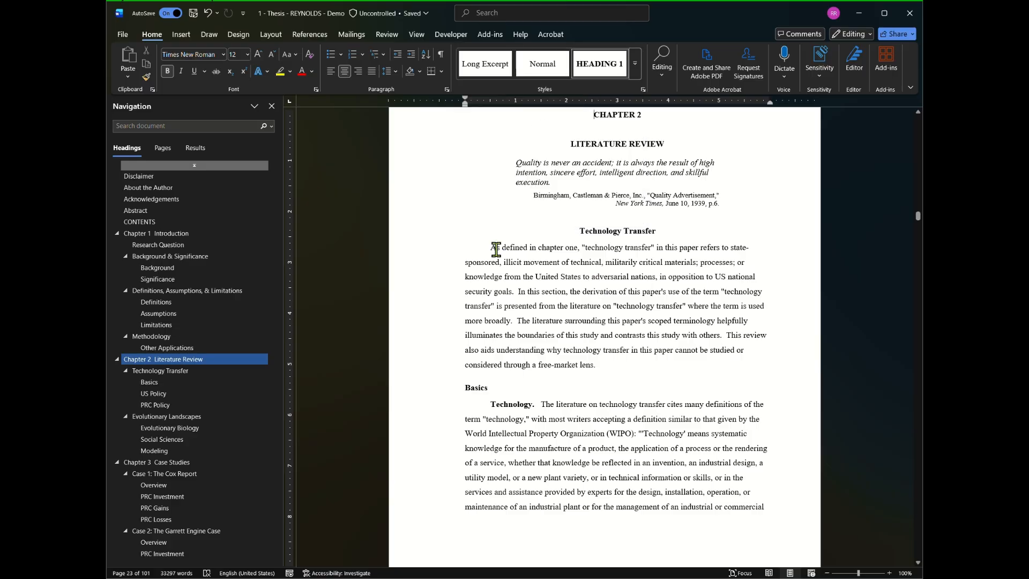
- Select body text under Technology Transfer, change the Normal style's font to Arial (Headings), and check the updated text
{"action": "left_click_drag", "start_coordinate": [506, 262], "coordinate": [569, 306]}
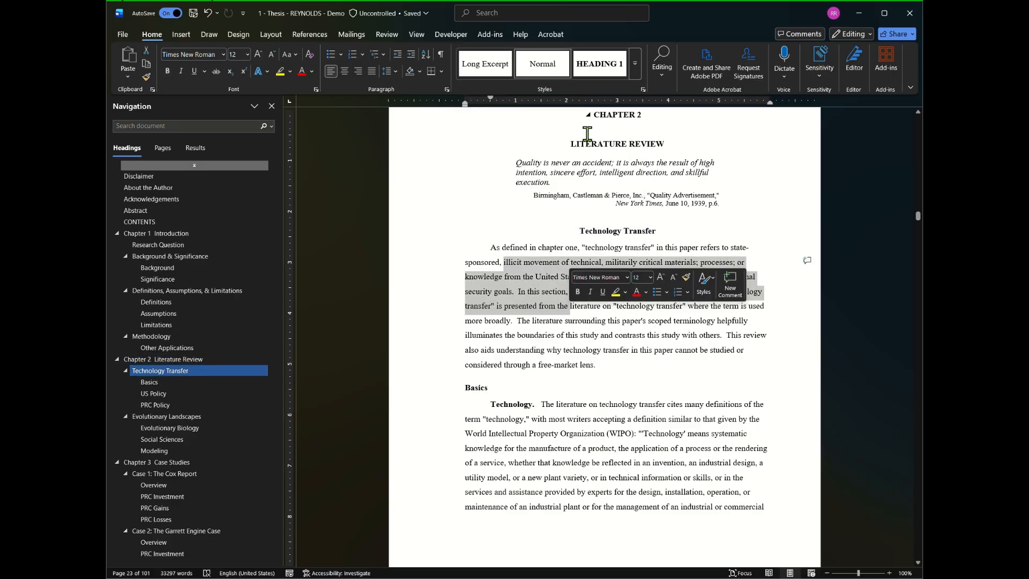
{"action": "left_click", "coordinate": [635, 64]}
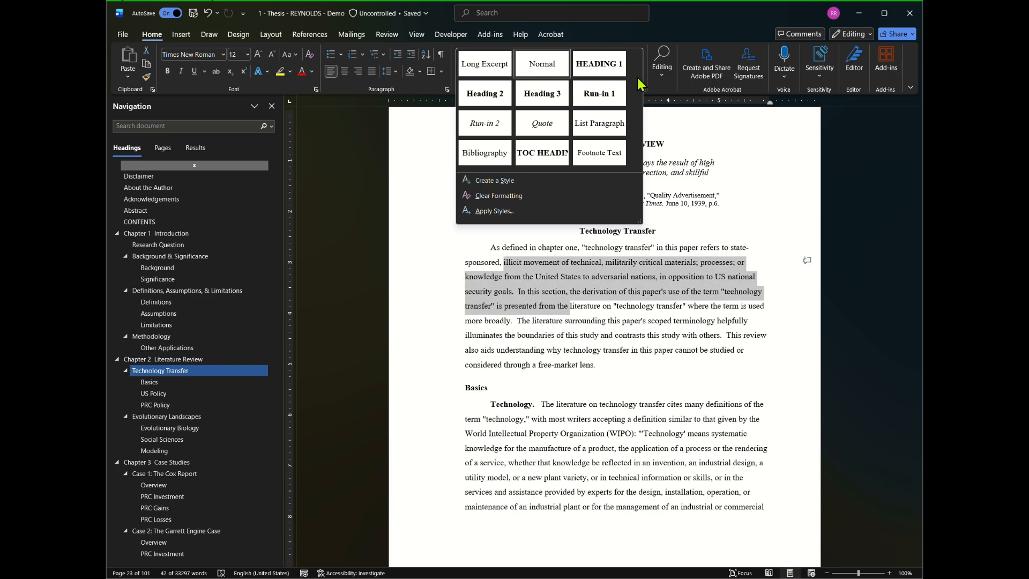
{"action": "right_click", "coordinate": [540, 71]}
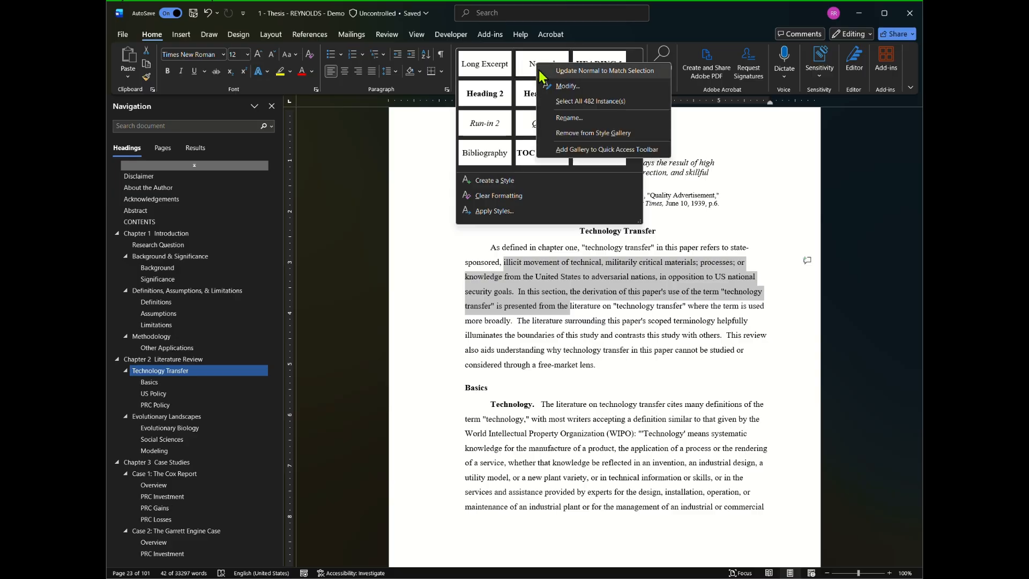
{"action": "left_click", "coordinate": [565, 87]}
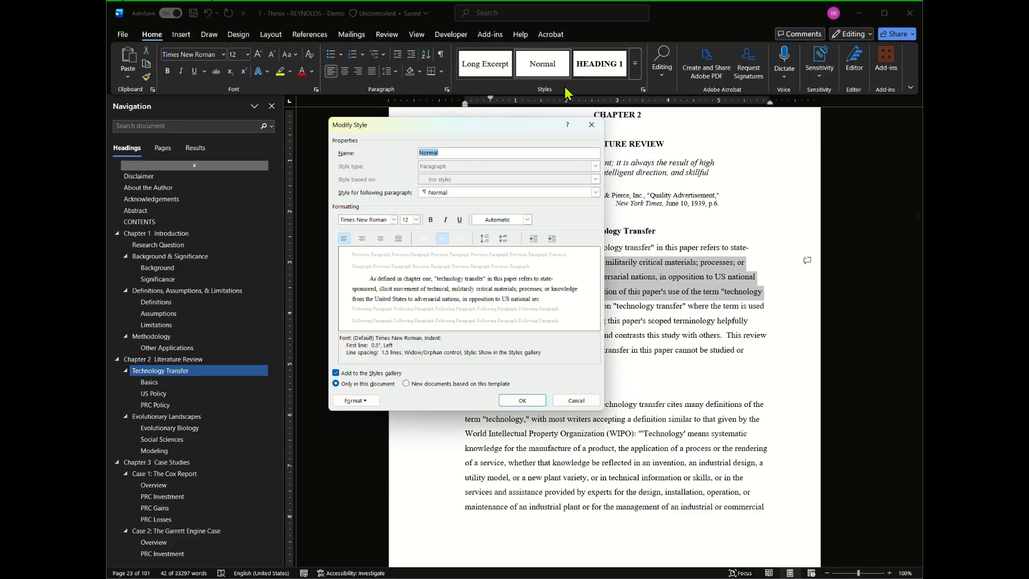
{"action": "left_click", "coordinate": [393, 220]}
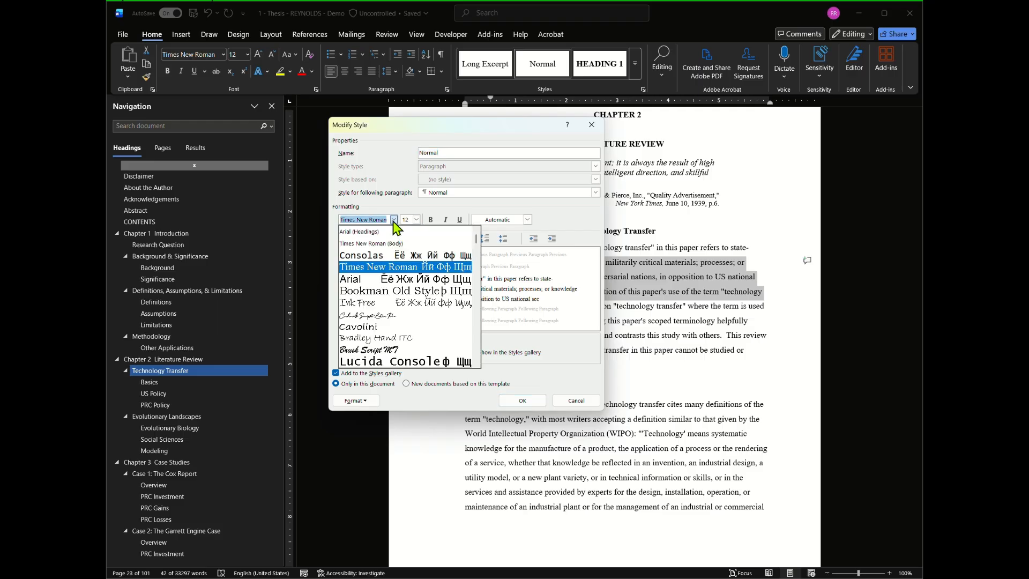
{"action": "left_click", "coordinate": [375, 231]}
{"action": "left_click", "coordinate": [393, 219]}
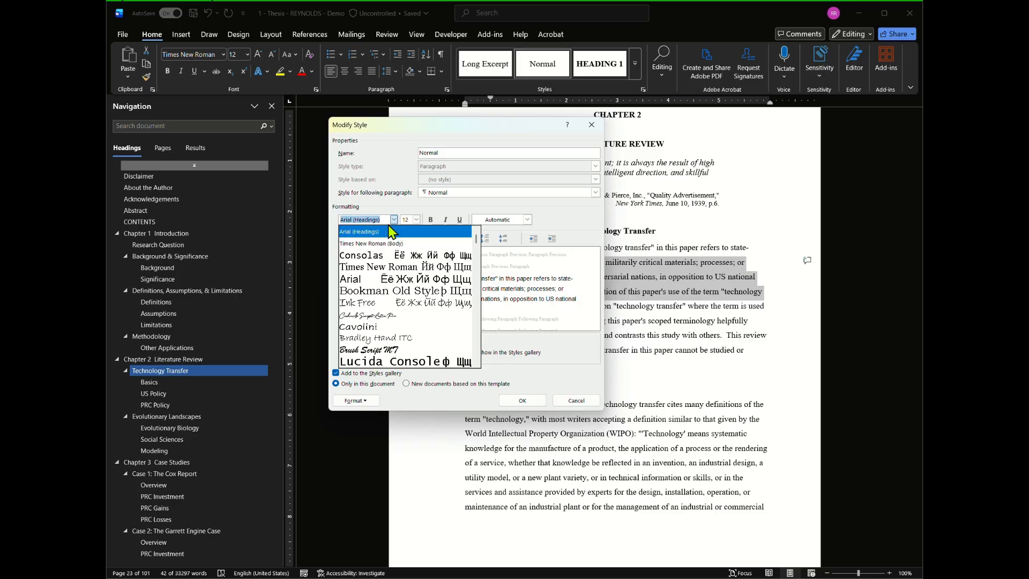
{"action": "left_click", "coordinate": [371, 233]}
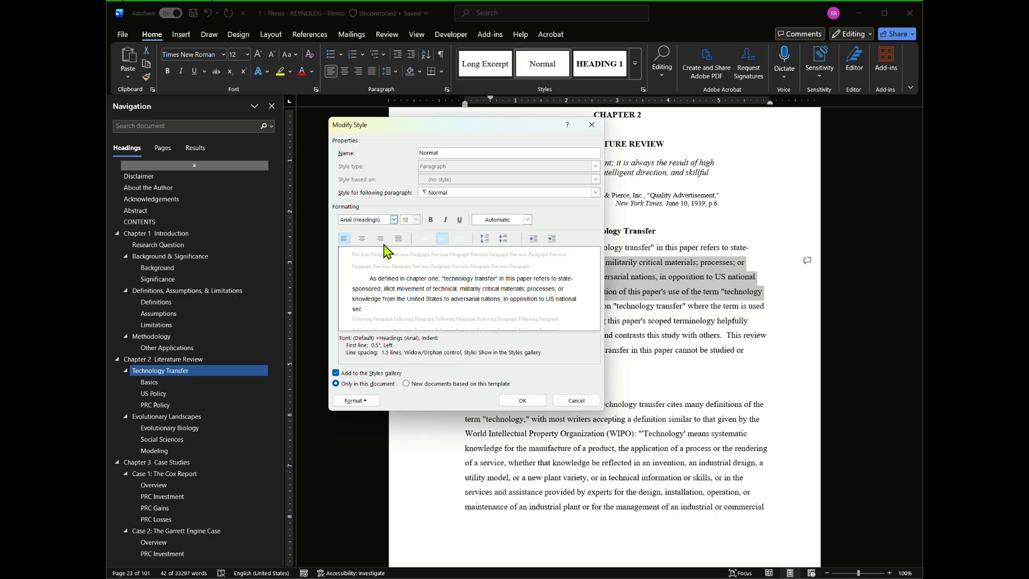
{"action": "left_click", "coordinate": [522, 400]}
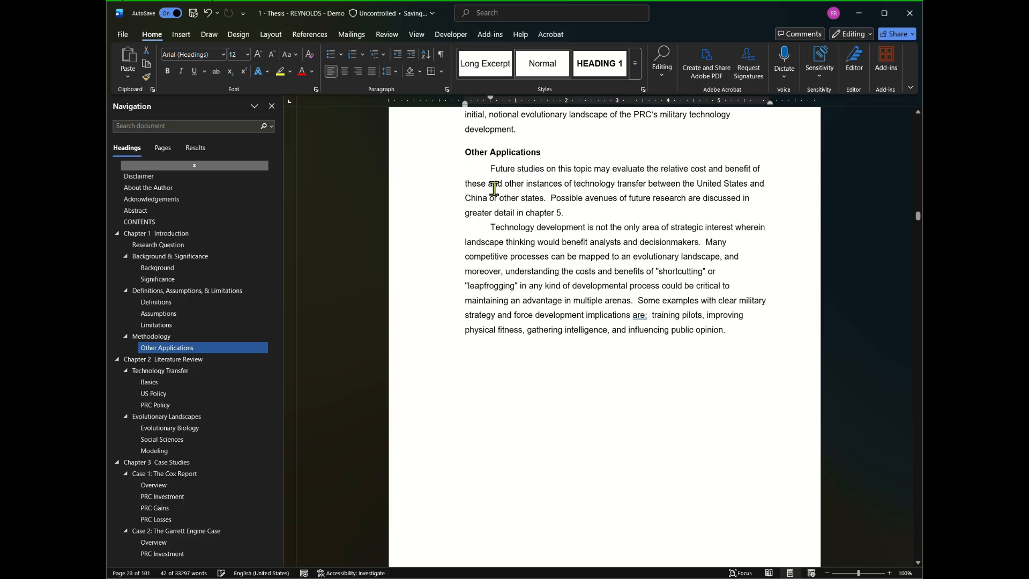
{"action": "scroll", "coordinate": [545, 317], "scroll_direction": "up", "scroll_amount": 3}
{"action": "scroll", "coordinate": [545, 317], "scroll_direction": "up", "scroll_amount": 3}
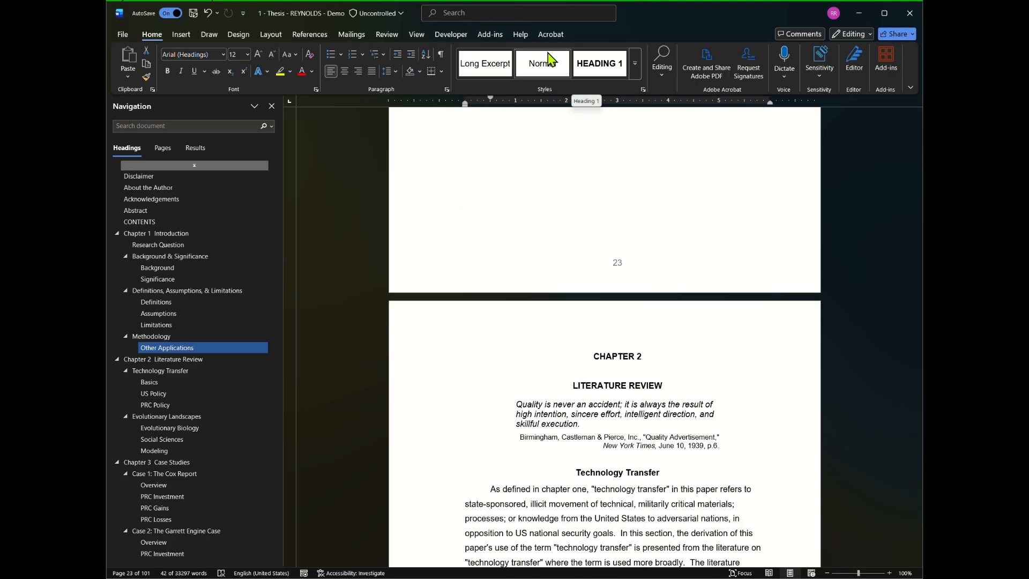
- Modify the Normal style to use the Times New Roman (Body) font
{"action": "right_click", "coordinate": [563, 75]}
{"action": "left_click", "coordinate": [576, 87]}
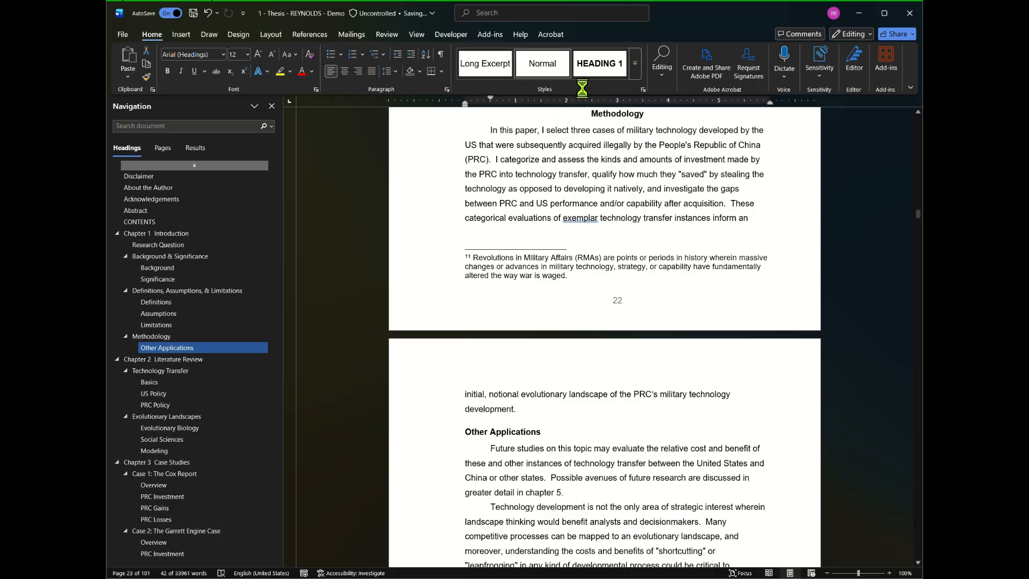
{"action": "left_click", "coordinate": [394, 220]}
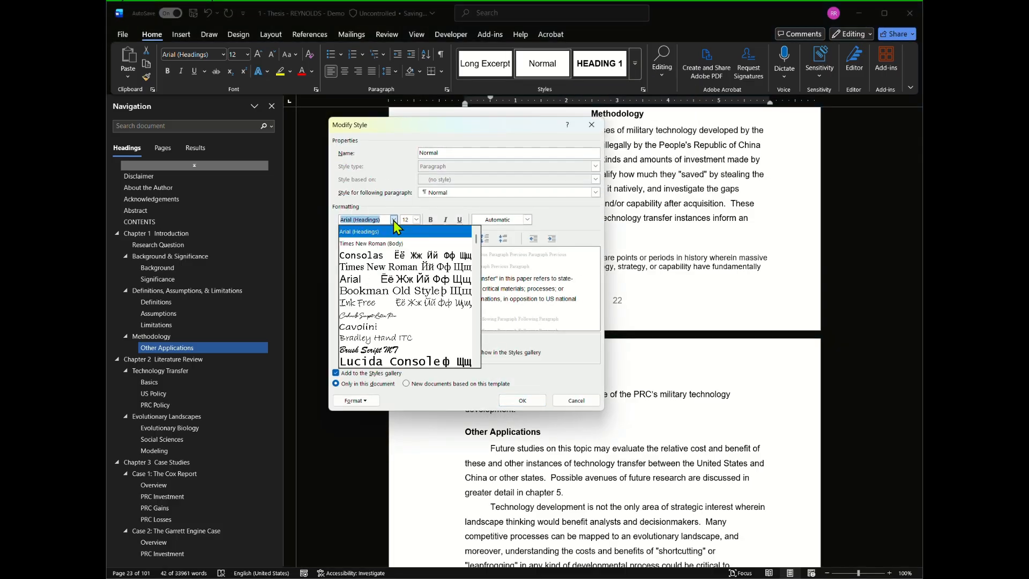
{"action": "left_click", "coordinate": [379, 252]}
{"action": "left_click", "coordinate": [522, 402]}
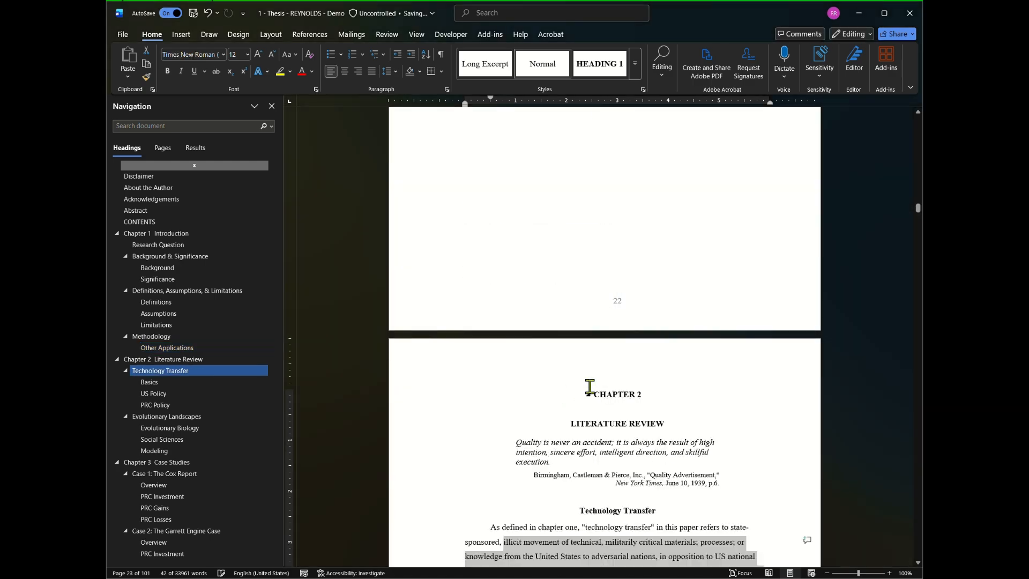
- Modify the Heading 1 style to use the standard Blue font color and check the Chapter 2 title
{"action": "scroll", "coordinate": [600, 155], "scroll_direction": "up", "scroll_amount": 2}
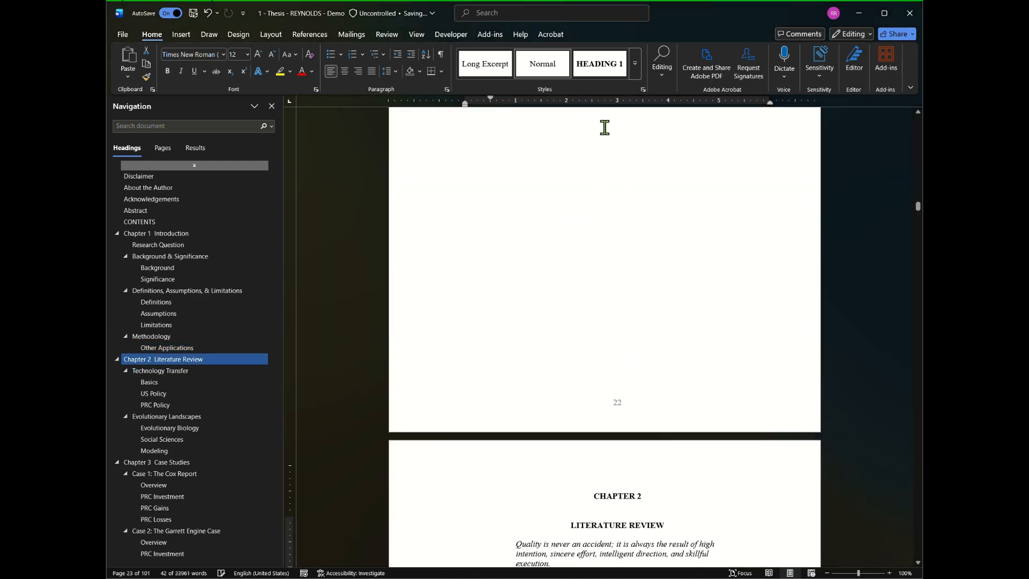
{"action": "left_click", "coordinate": [634, 73]}
{"action": "right_click", "coordinate": [601, 69]}
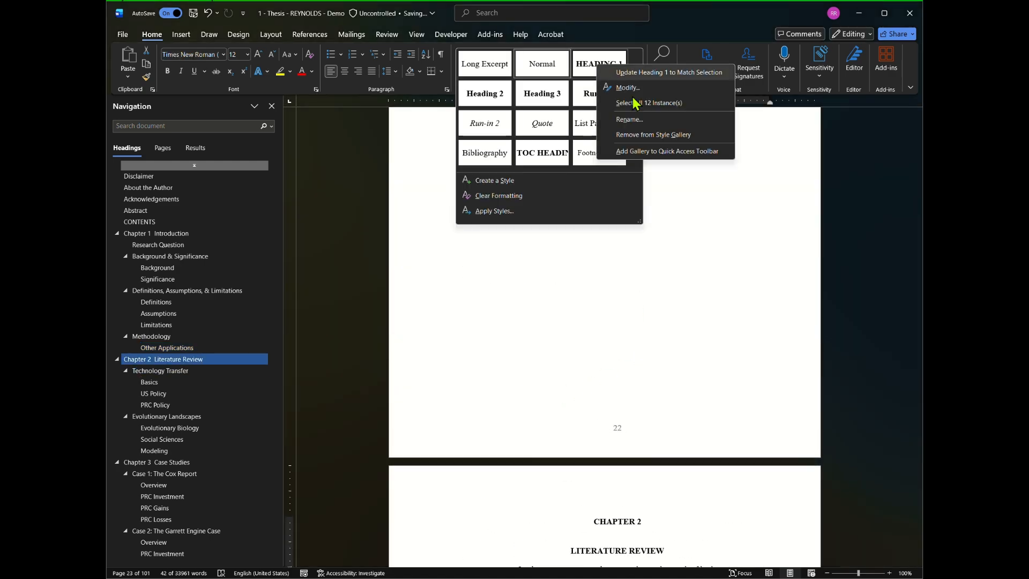
{"action": "left_click", "coordinate": [635, 85]}
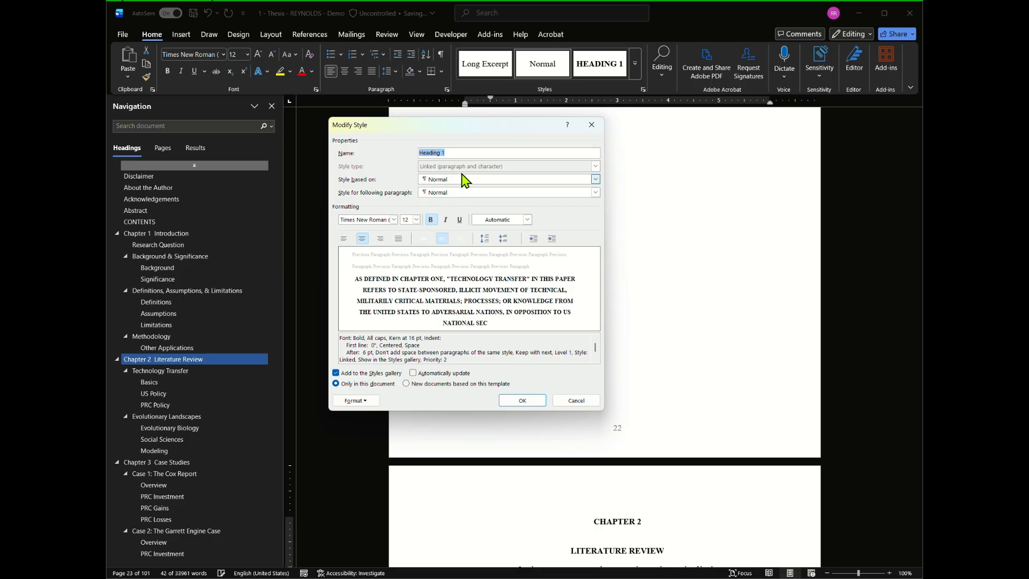
{"action": "left_click", "coordinate": [527, 219]}
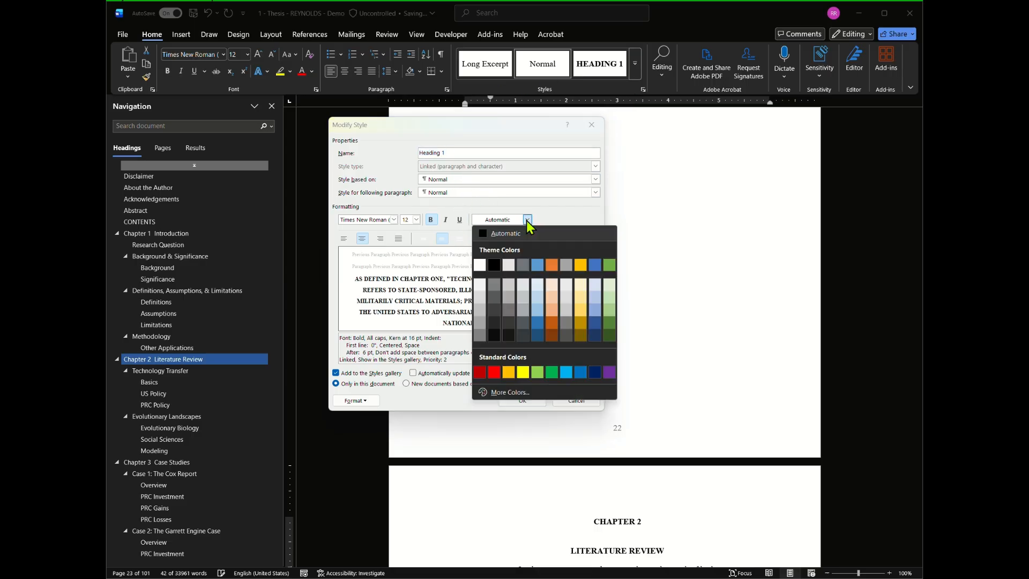
{"action": "left_click", "coordinate": [581, 372]}
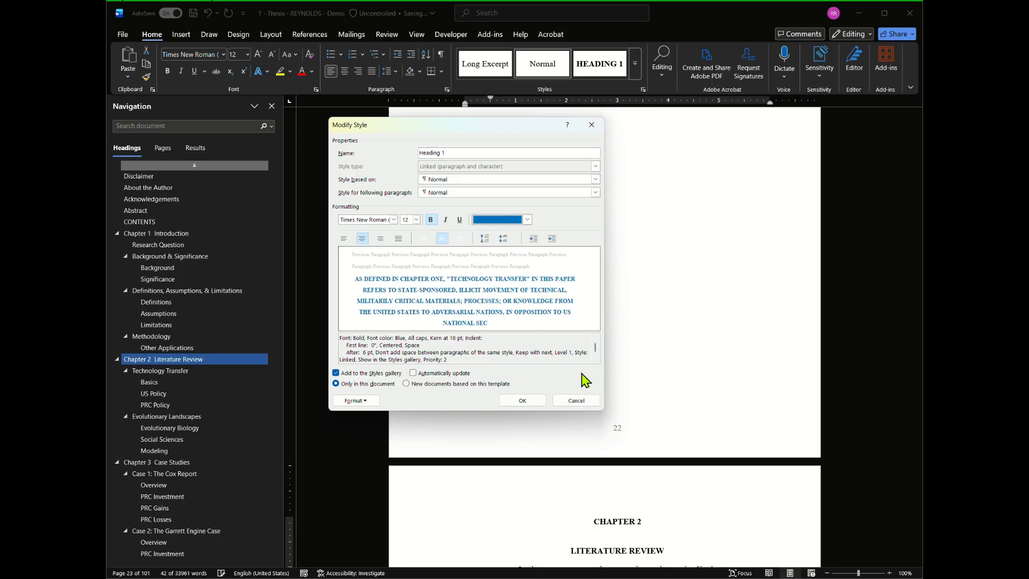
{"action": "left_click", "coordinate": [521, 402]}
{"action": "scroll", "coordinate": [639, 334], "scroll_direction": "down", "scroll_amount": 6}
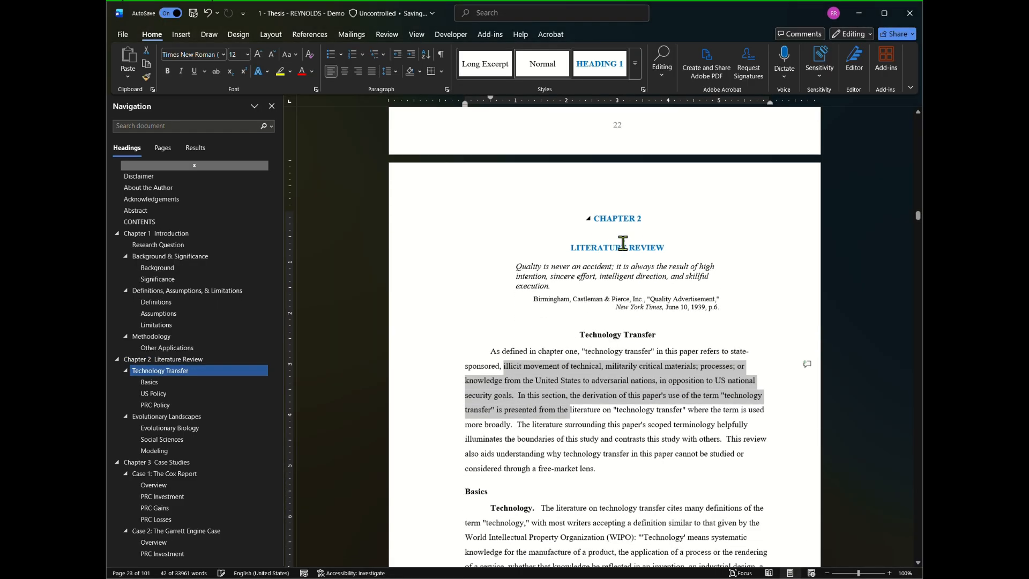
{"action": "scroll", "coordinate": [589, 218], "scroll_direction": "down", "scroll_amount": 1}
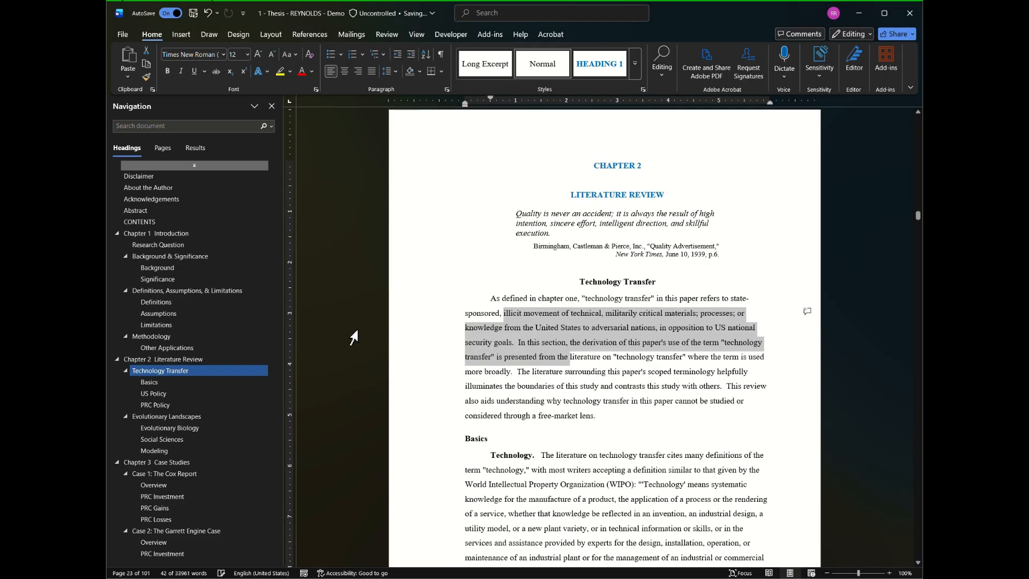
- Go to the Chapter 3 and Chapter 4 headings to check the color of their titles
{"action": "left_click", "coordinate": [149, 463]}
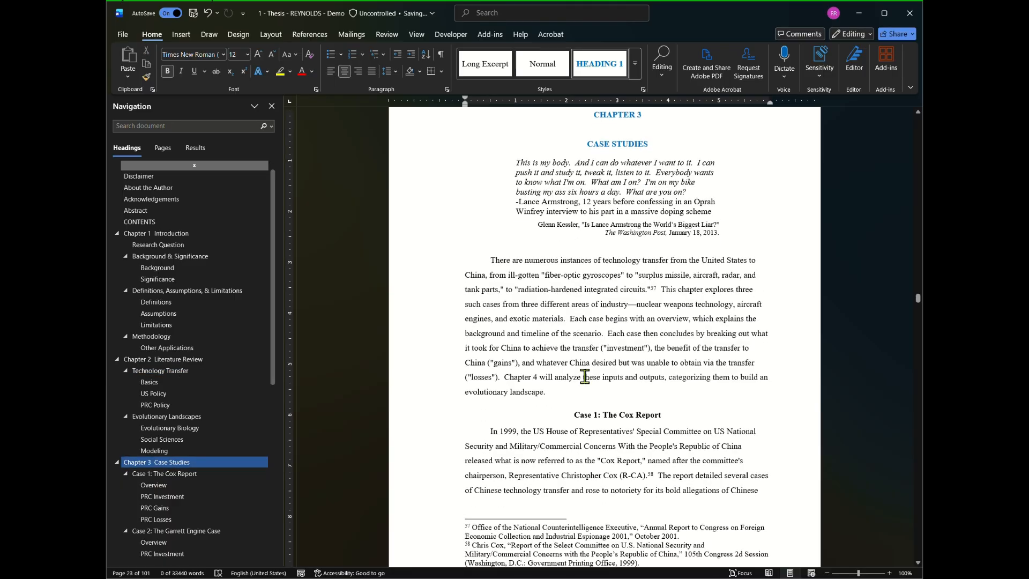
{"action": "scroll", "coordinate": [161, 428], "scroll_direction": "down", "scroll_amount": 4}
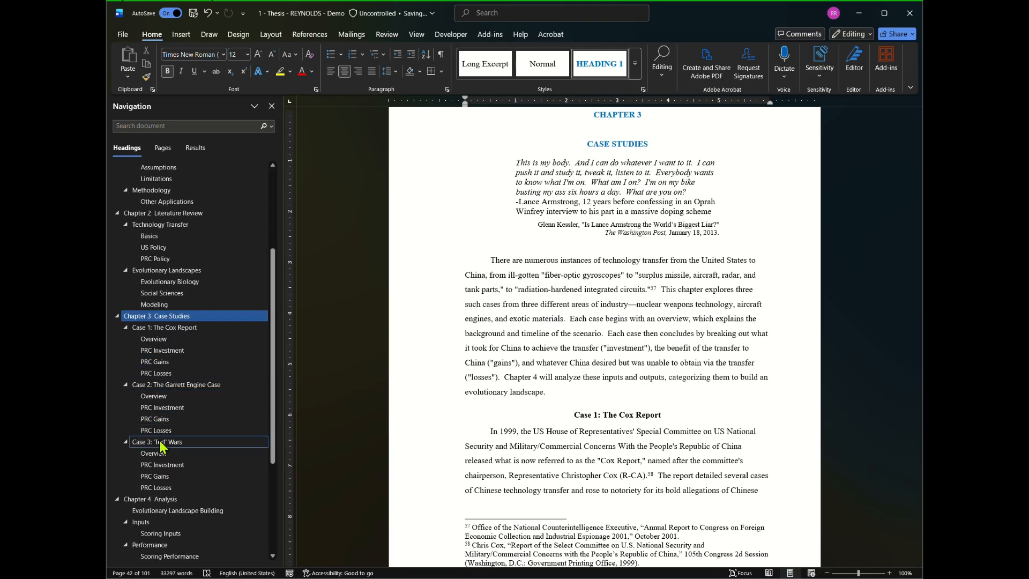
{"action": "left_click", "coordinate": [152, 498]}
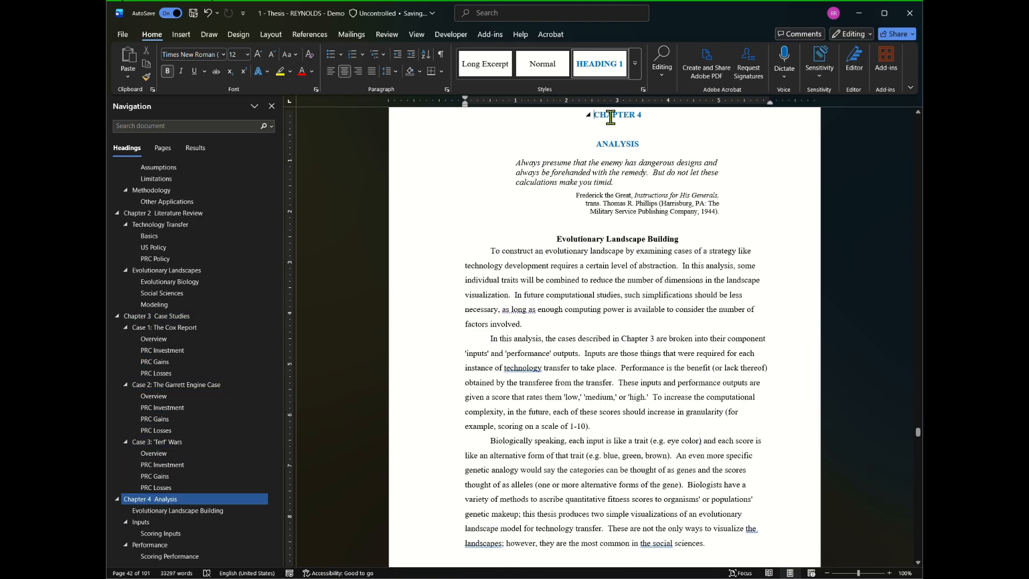
- Modify the Heading 1 style to use a black font color
{"action": "right_click", "coordinate": [589, 69]}
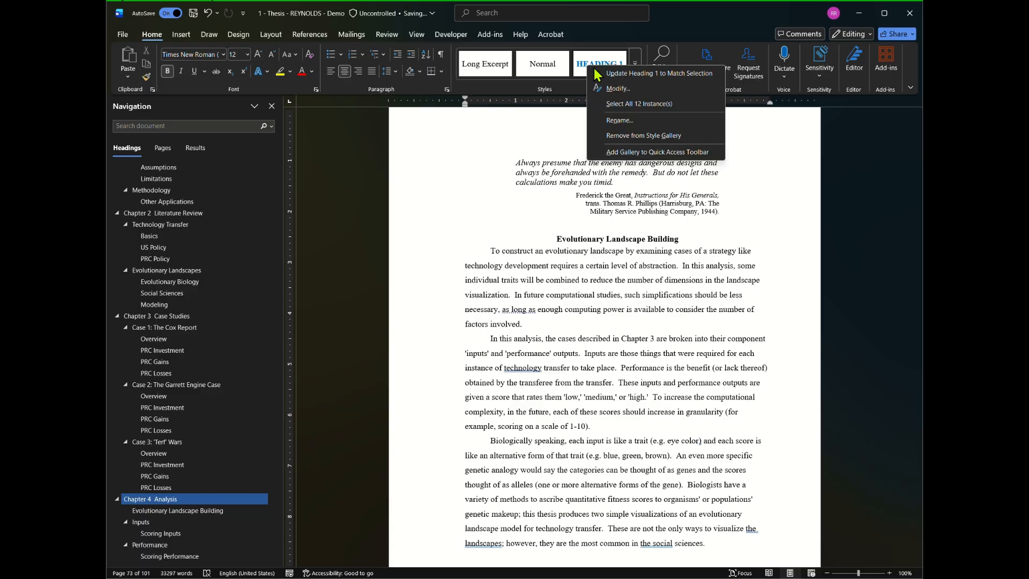
{"action": "left_click", "coordinate": [611, 95]}
{"action": "left_click", "coordinate": [527, 219]}
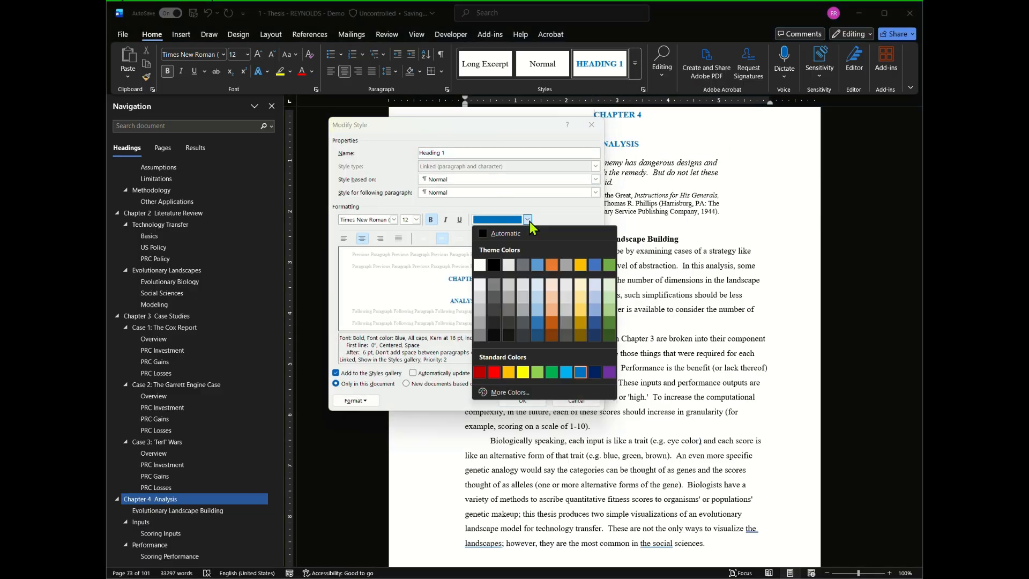
{"action": "left_click", "coordinate": [488, 259]}
{"action": "left_click", "coordinate": [536, 402]}
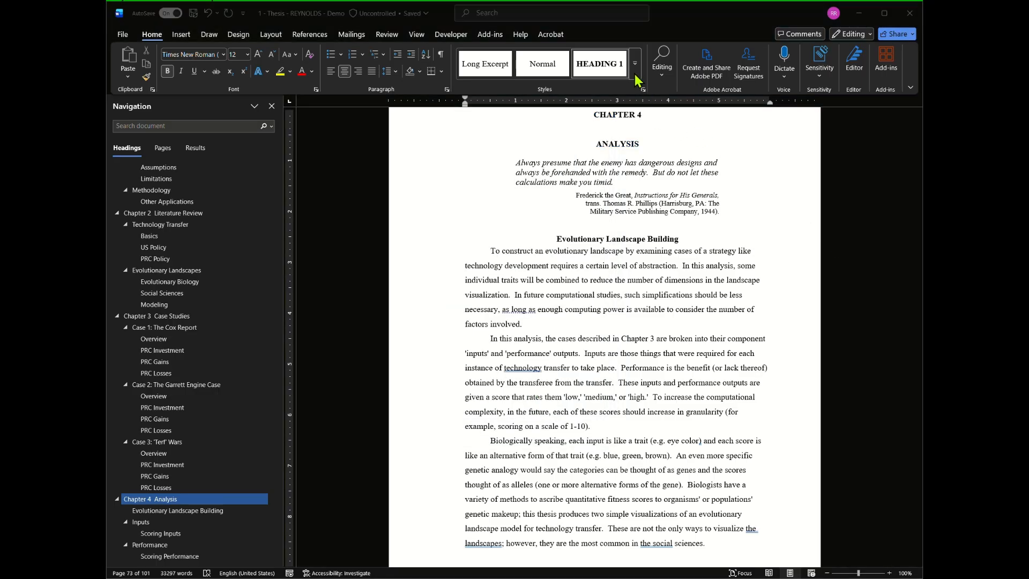
- Examine the opening quotation with its citation in Chapter 4 and the attribution lines under the Chapter 3 quotation
{"action": "left_click", "coordinate": [628, 168]}
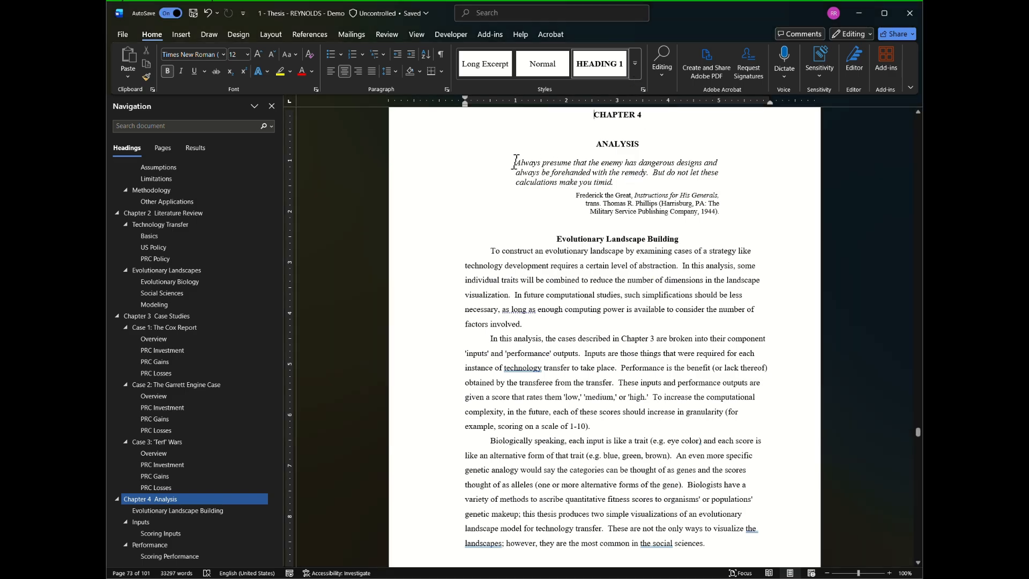
{"action": "left_click_drag", "start_coordinate": [524, 162], "coordinate": [719, 213]}
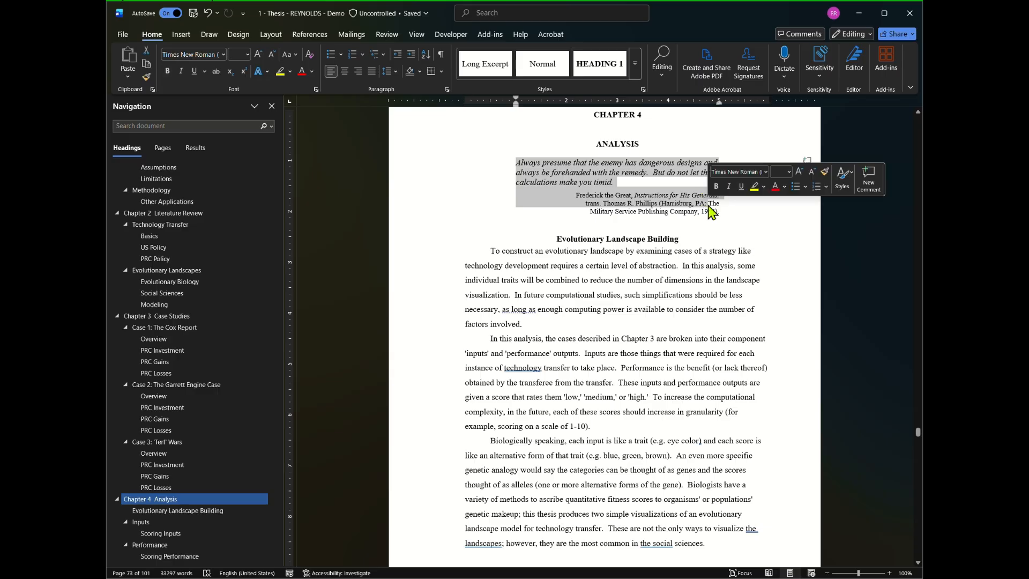
{"action": "left_click", "coordinate": [719, 214]}
{"action": "left_click", "coordinate": [167, 315]}
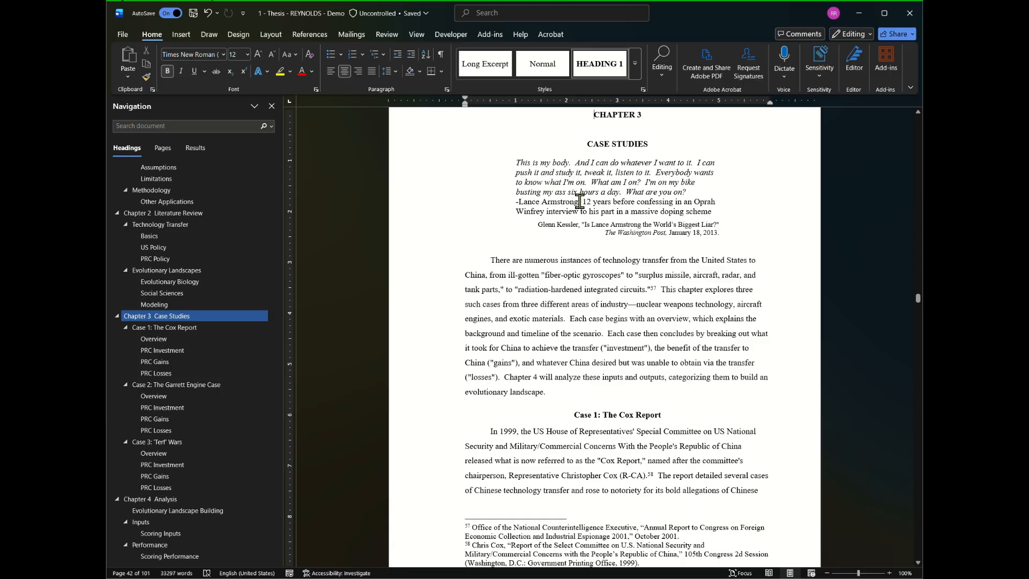
{"action": "left_click_drag", "start_coordinate": [583, 202], "coordinate": [713, 208]}
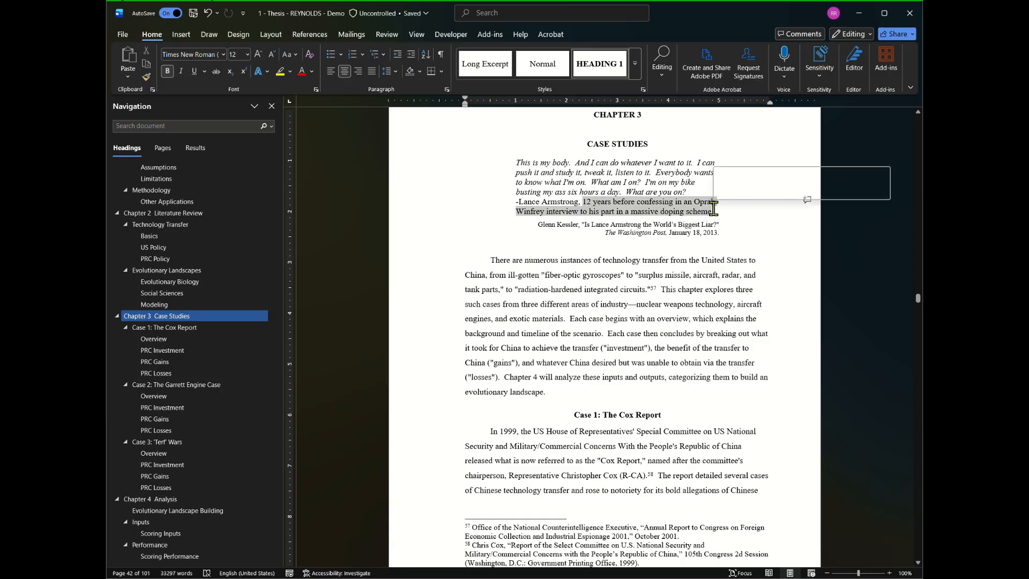
{"action": "left_click", "coordinate": [732, 202]}
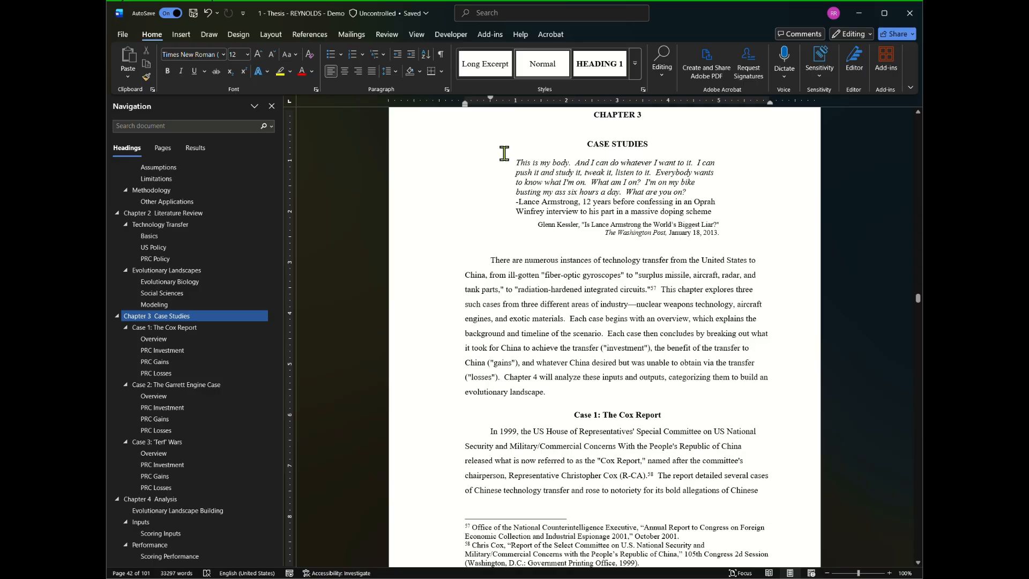
- Select the italic opening quotation in Chapter 3 and check which style it uses in the full styles gallery
{"action": "left_click_drag", "start_coordinate": [515, 162], "coordinate": [684, 192]}
{"action": "left_click", "coordinate": [638, 76]}
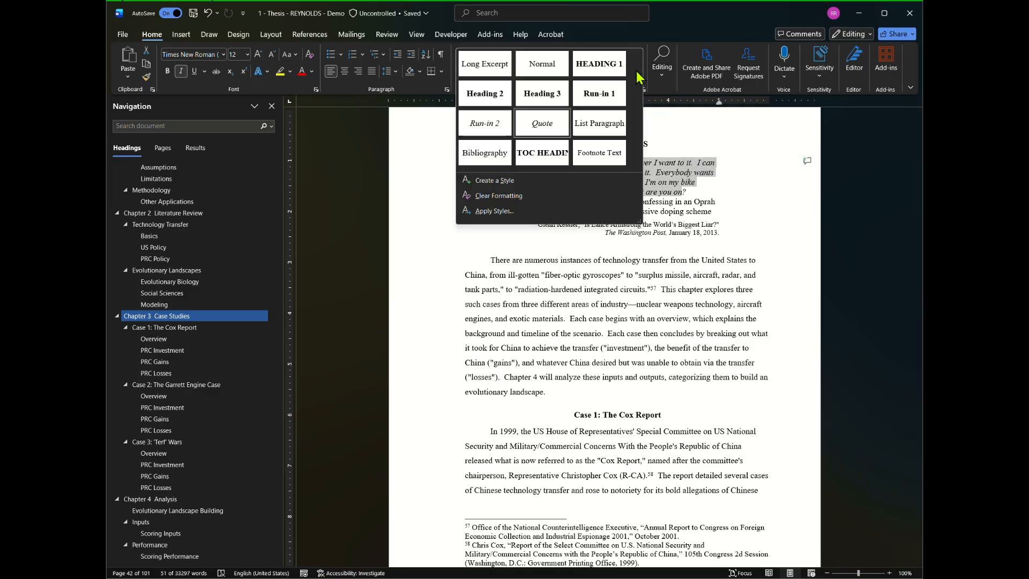
{"action": "left_click", "coordinate": [567, 130]}
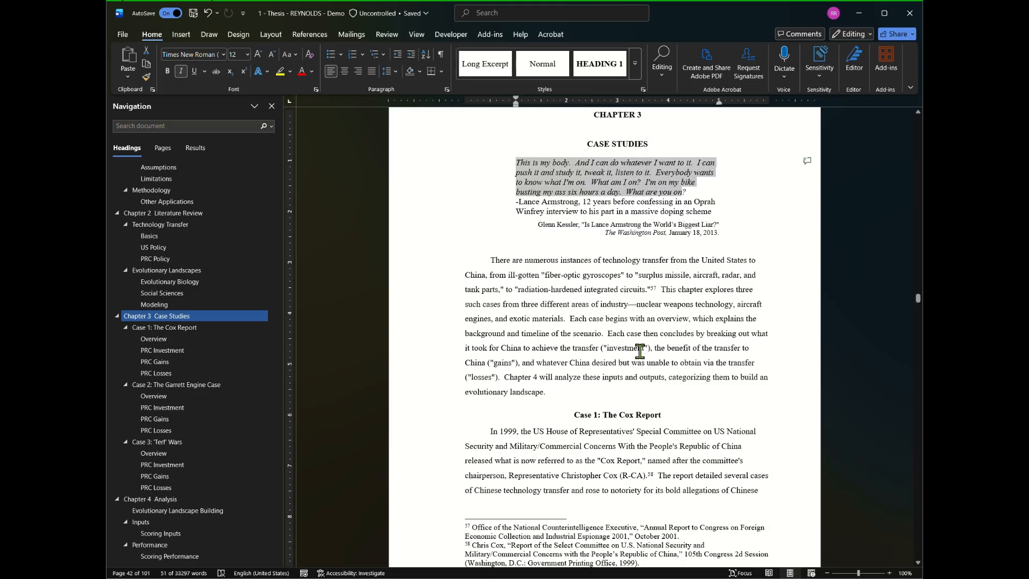
{"action": "left_click", "coordinate": [640, 351]}
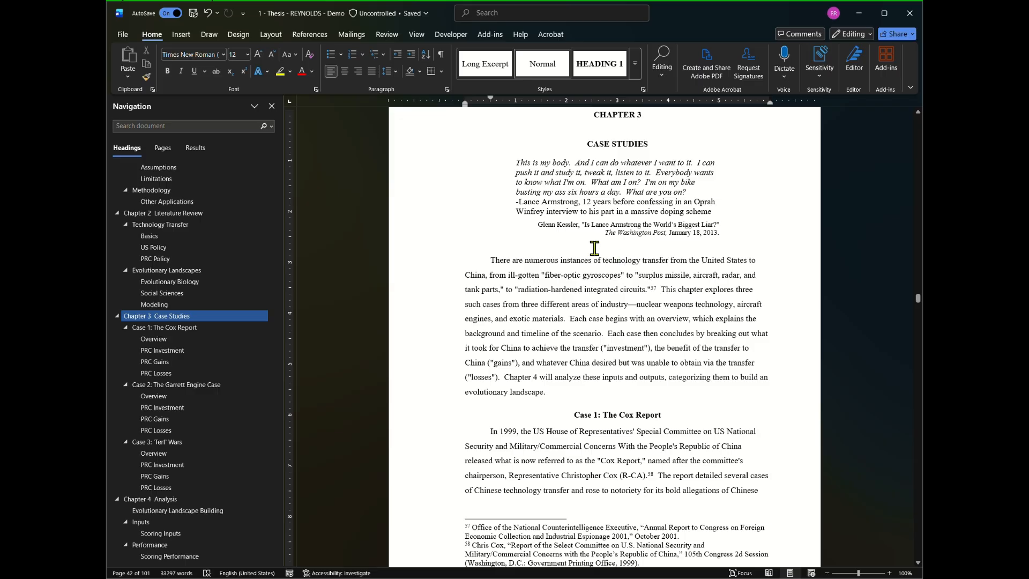
- Add a paragraph reading FASLKJDHF below the Chapter 3 quotation's citation, apply the Quote style to it, and undo both changes
{"action": "left_click", "coordinate": [661, 241]}
{"action": "type", "text": "FASLKJDHF"}
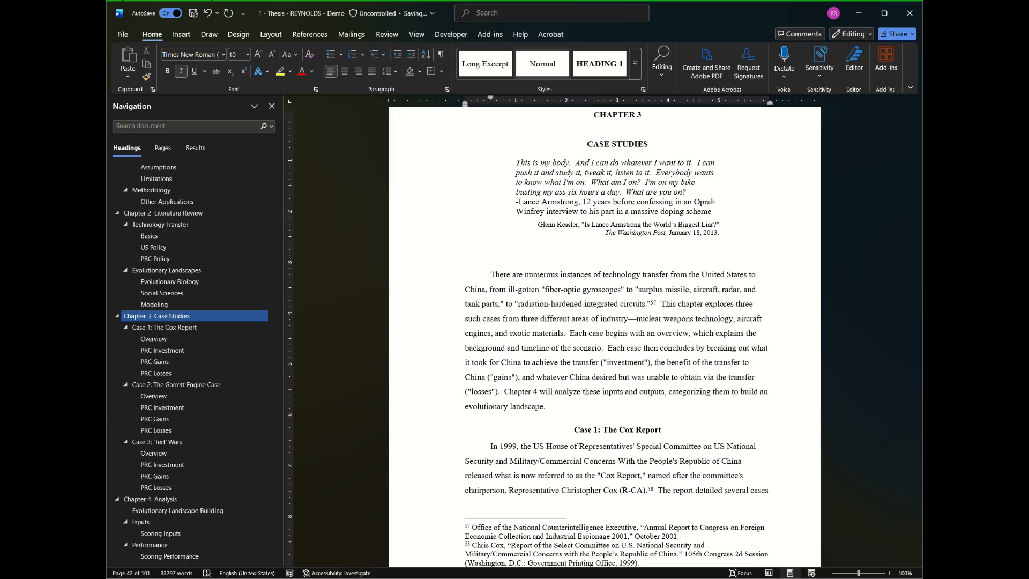
{"action": "left_click", "coordinate": [634, 63]}
{"action": "left_click", "coordinate": [541, 119]}
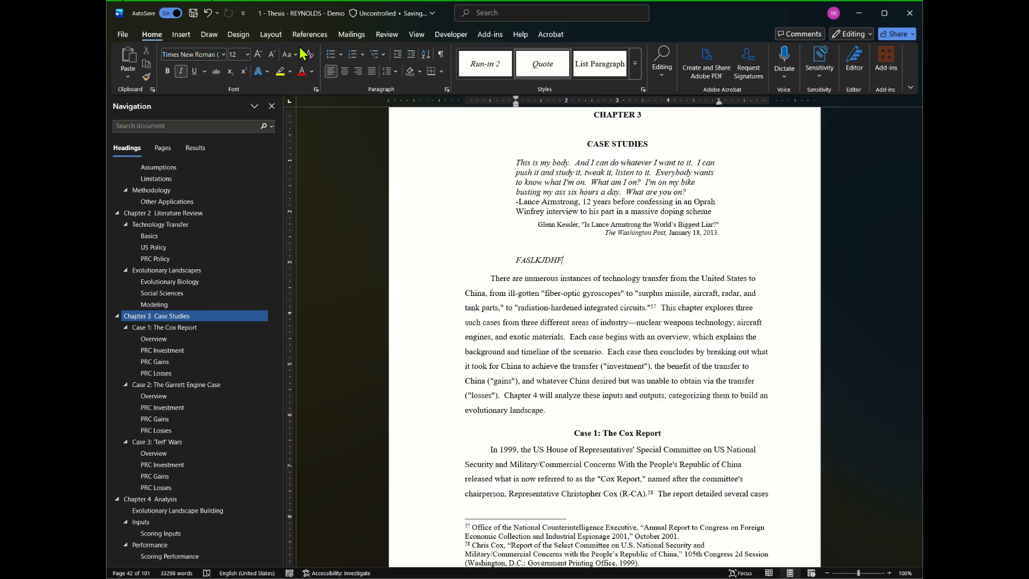
{"action": "key", "text": "ctrl+z"}
{"action": "key", "text": "ctrl+z"}
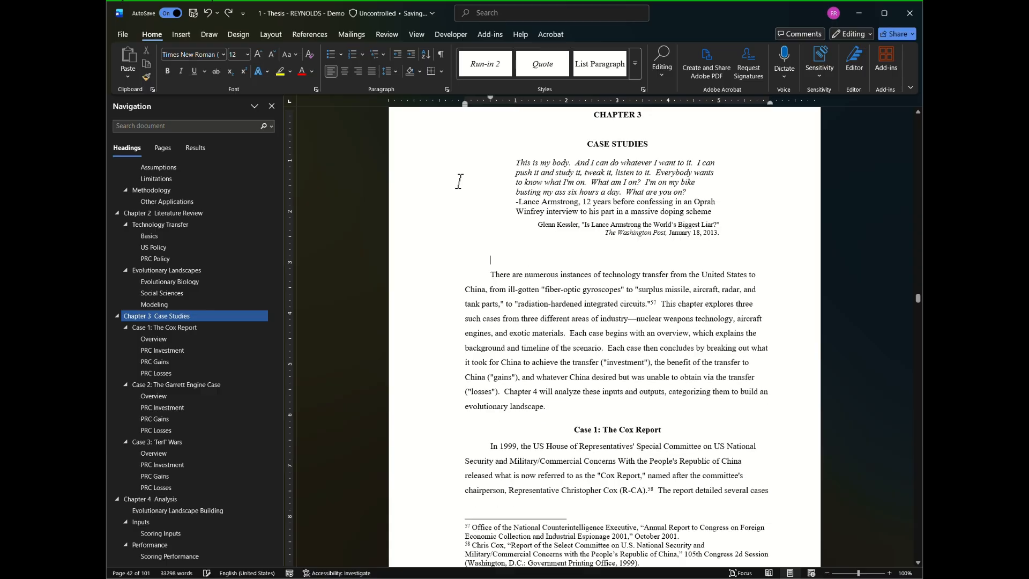
- Split the first Chapter 3 body paragraph before "Each case begins with an overview"
{"action": "left_click", "coordinate": [569, 318]}
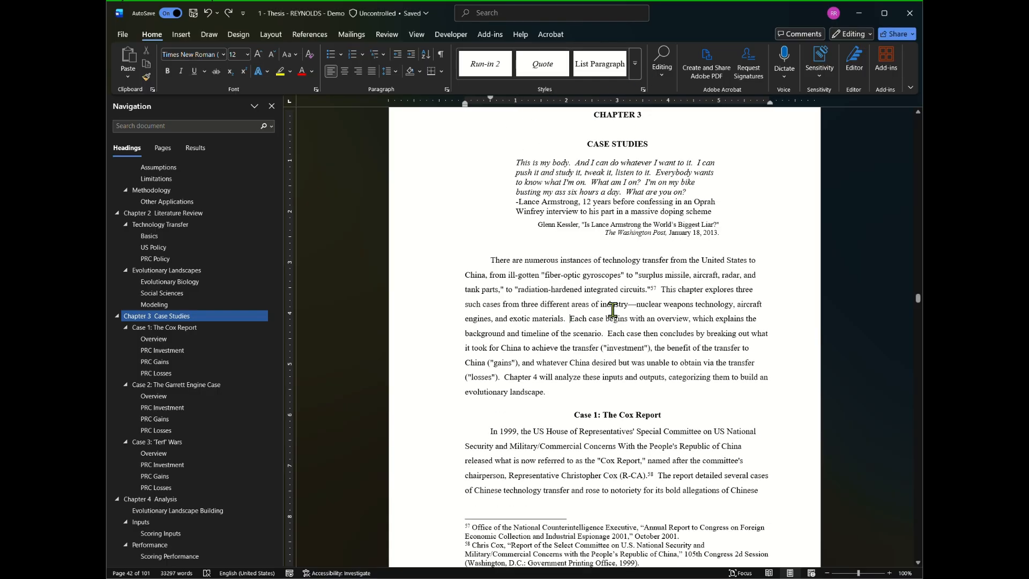
{"action": "key", "text": "Return"}
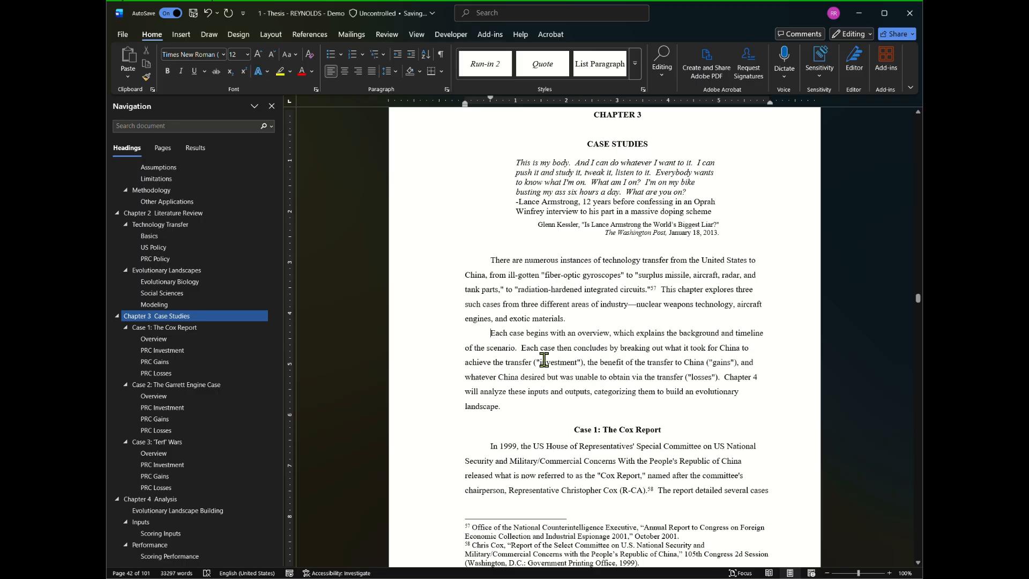
- Apply the Long Excerpt style to the whole "Each case begins" paragraph and undo it
{"action": "triple_click", "coordinate": [502, 401]}
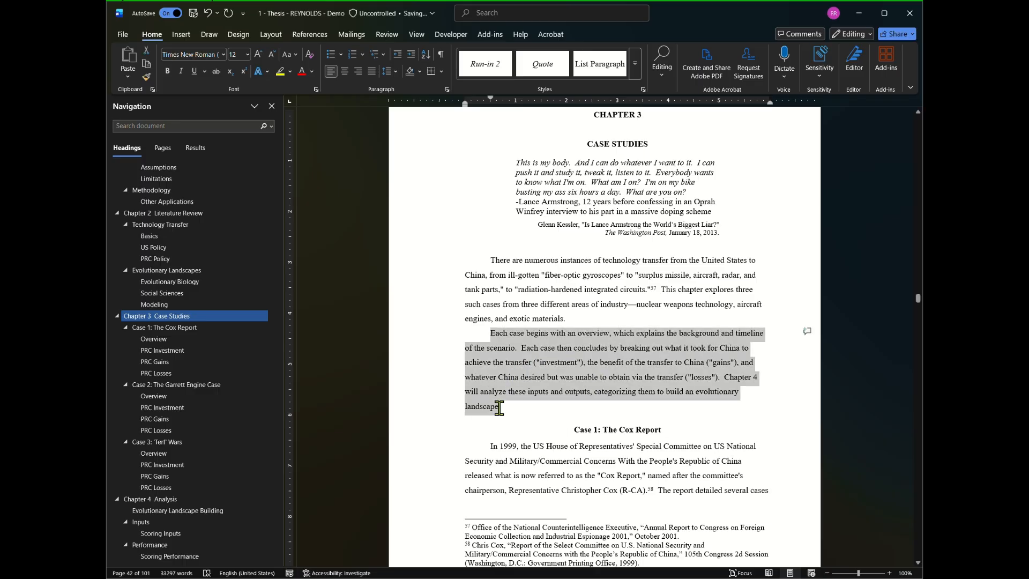
{"action": "left_click", "coordinate": [637, 75]}
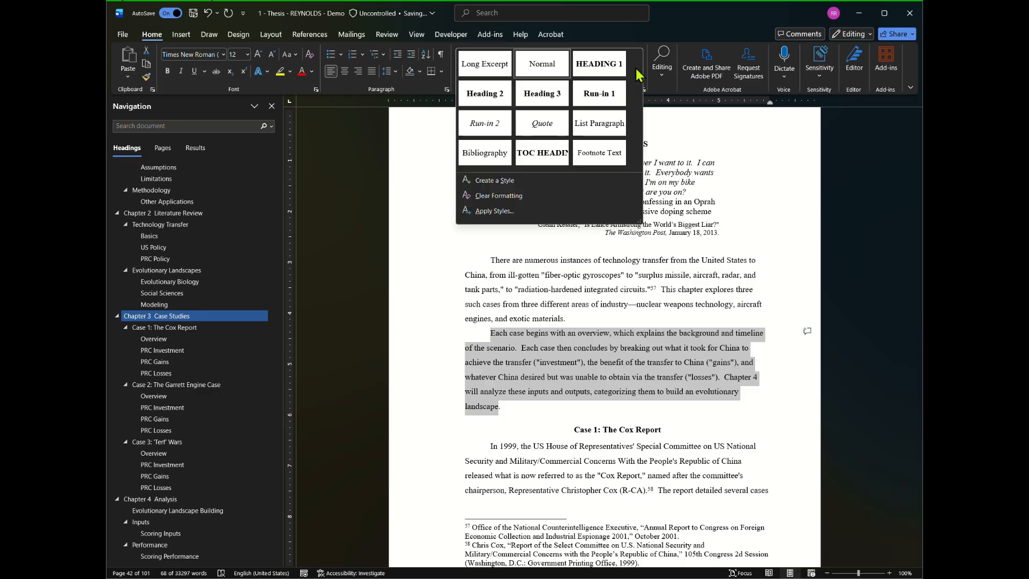
{"action": "left_click", "coordinate": [484, 65]}
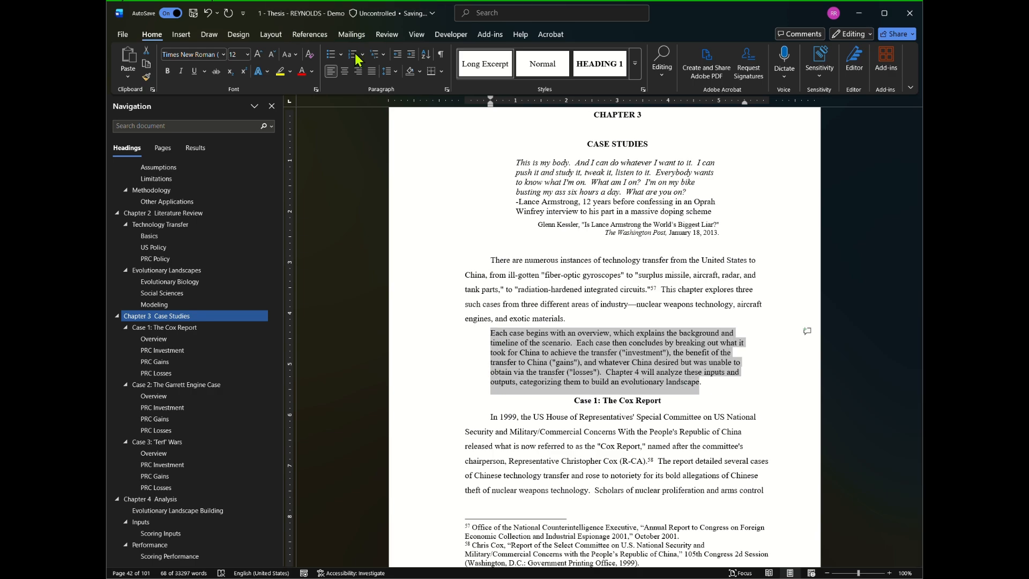
{"action": "key", "text": "ctrl+z"}
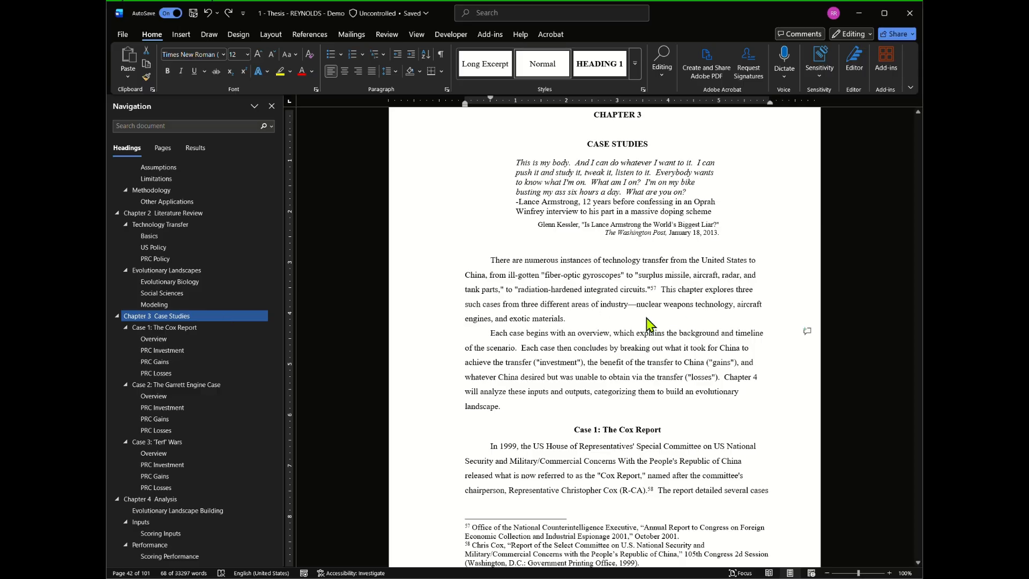
{"action": "left_click", "coordinate": [606, 275]}
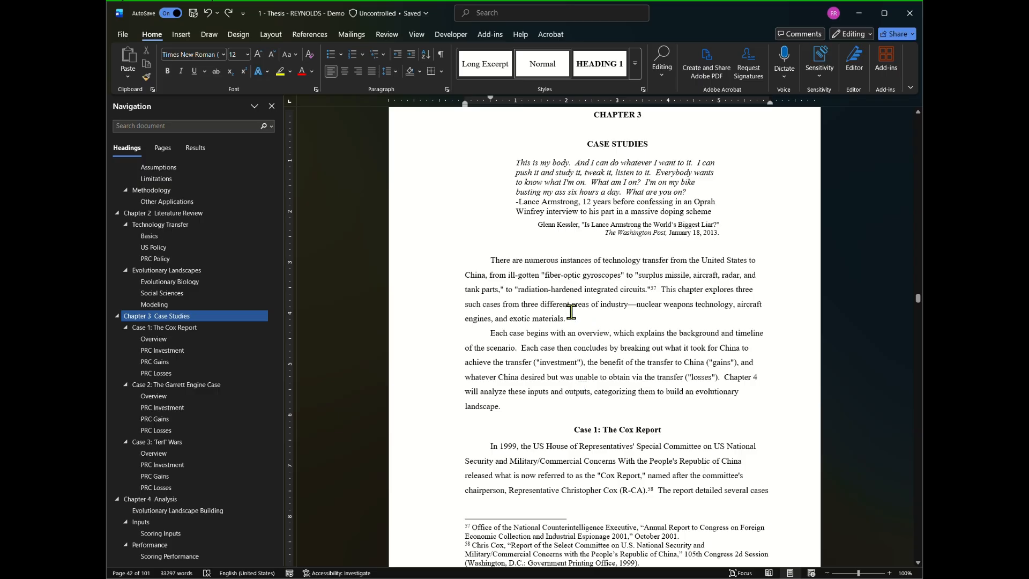
{"action": "left_click", "coordinate": [568, 319]}
{"action": "key", "text": "Return"}
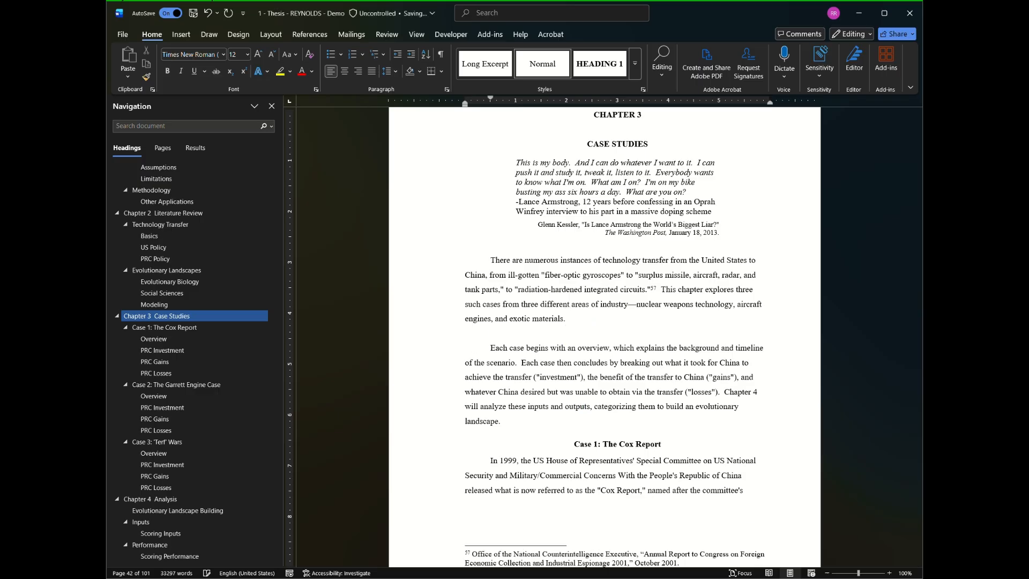
{"action": "type", "text": "ASLDKJF;LKJSDF"}
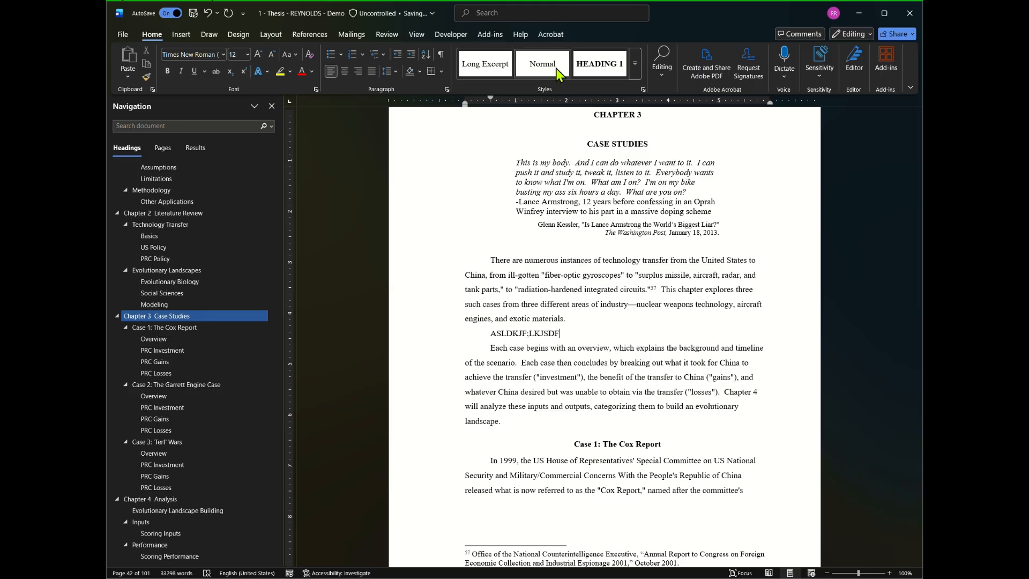
{"action": "key", "text": "ctrl+z"}
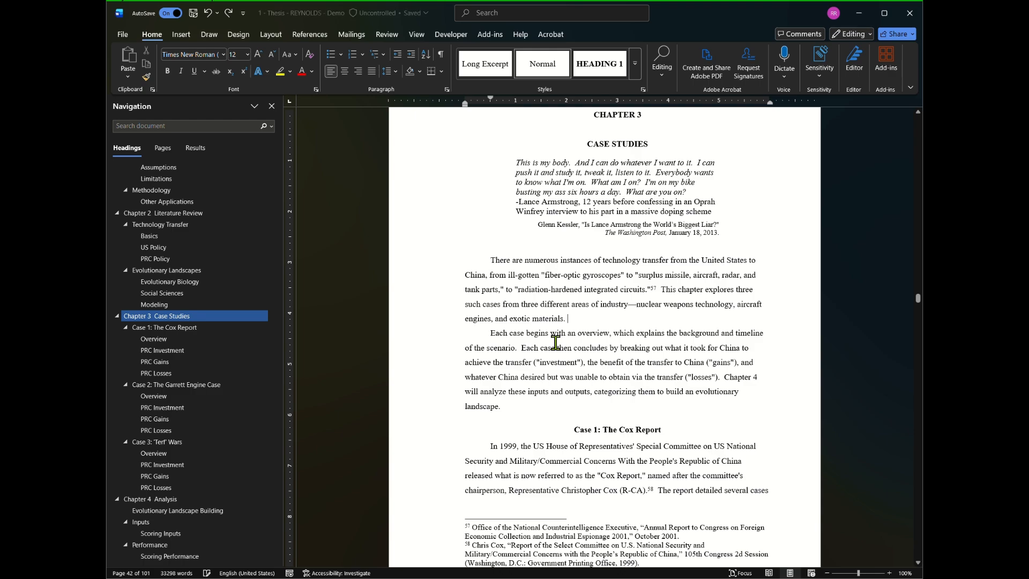
- Add a paragraph reading Case study above "Each case begins with an overview" and apply the Heading 2 style to it
{"action": "key", "text": "Return"}
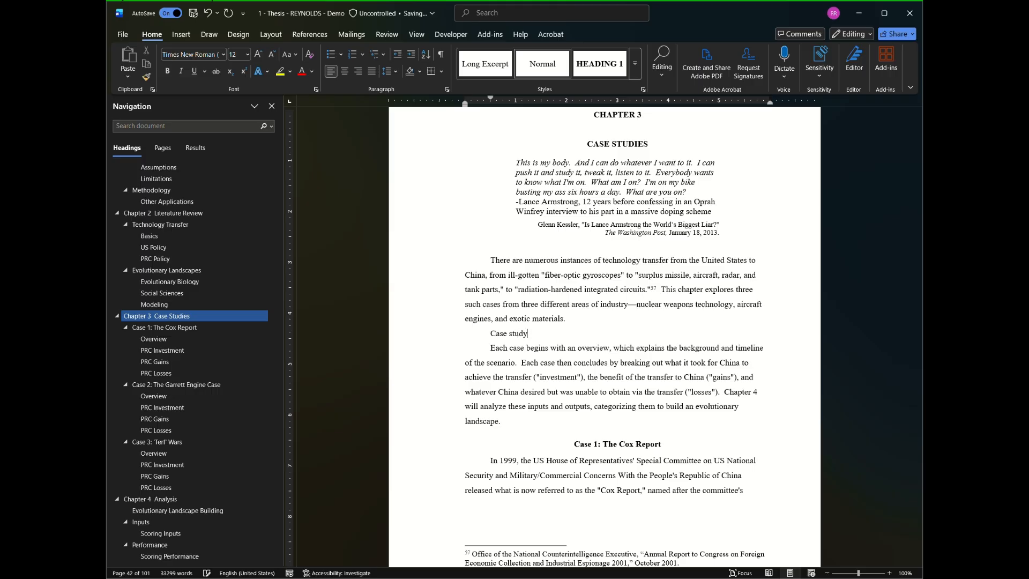
{"action": "left_click", "coordinate": [634, 66]}
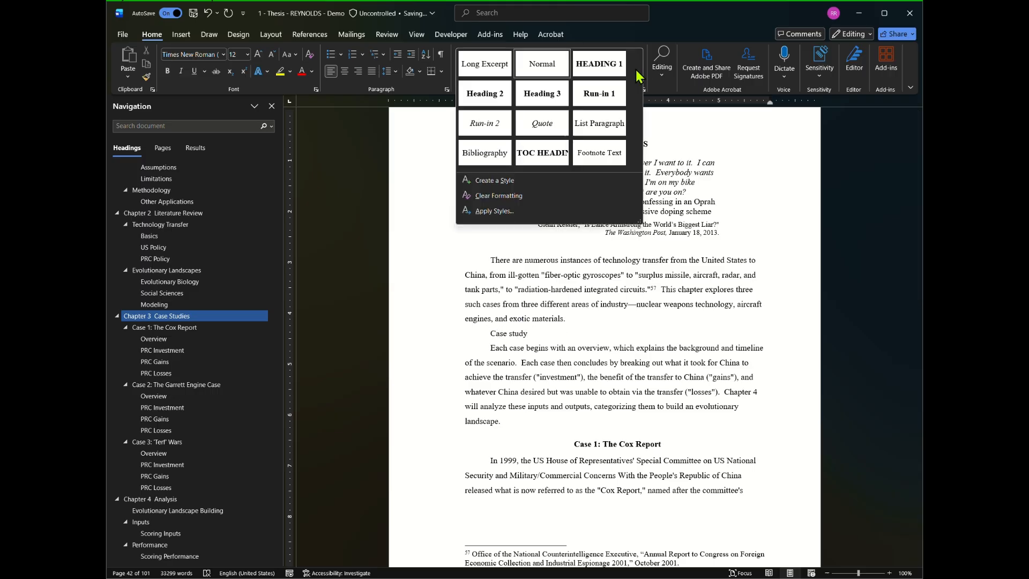
{"action": "left_click", "coordinate": [486, 98]}
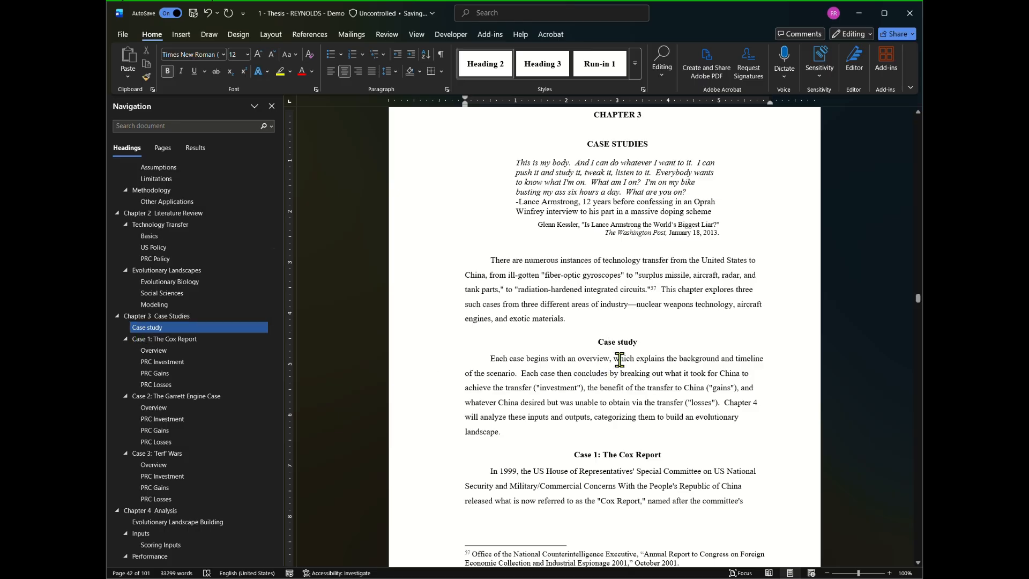
- Split the "Each case begins" paragraph after "the benefit of th", try the Heading 3 style on the second part, and undo the style
{"action": "left_click", "coordinate": [642, 387]}
{"action": "key", "text": "Return"}
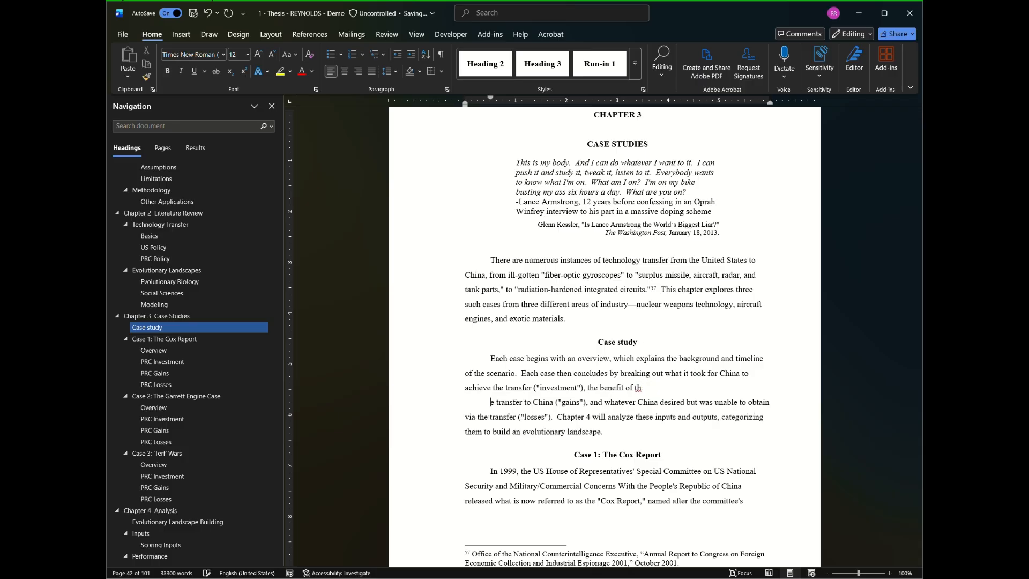
{"action": "left_click", "coordinate": [545, 65]}
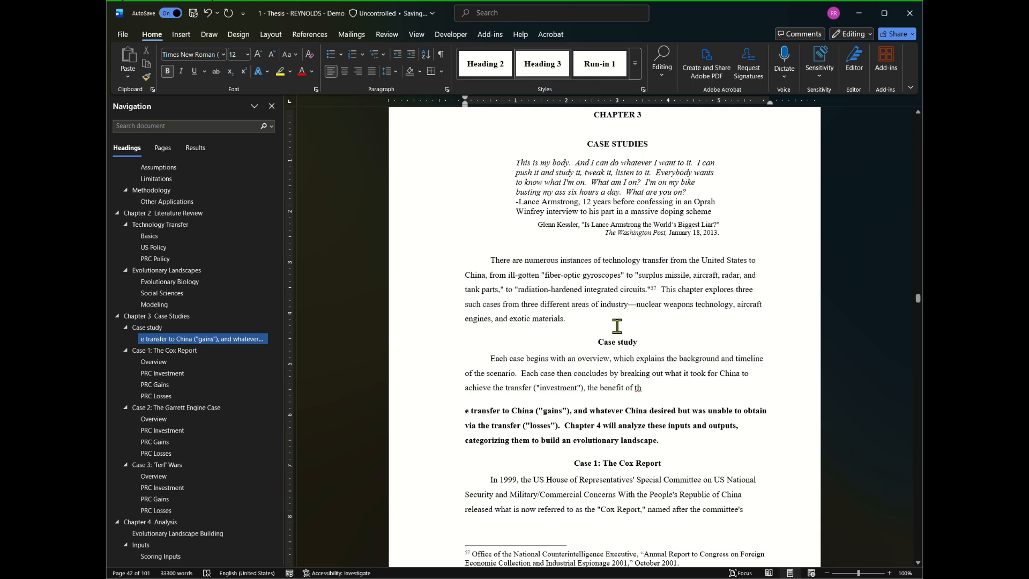
{"action": "key", "text": "ctrl+z"}
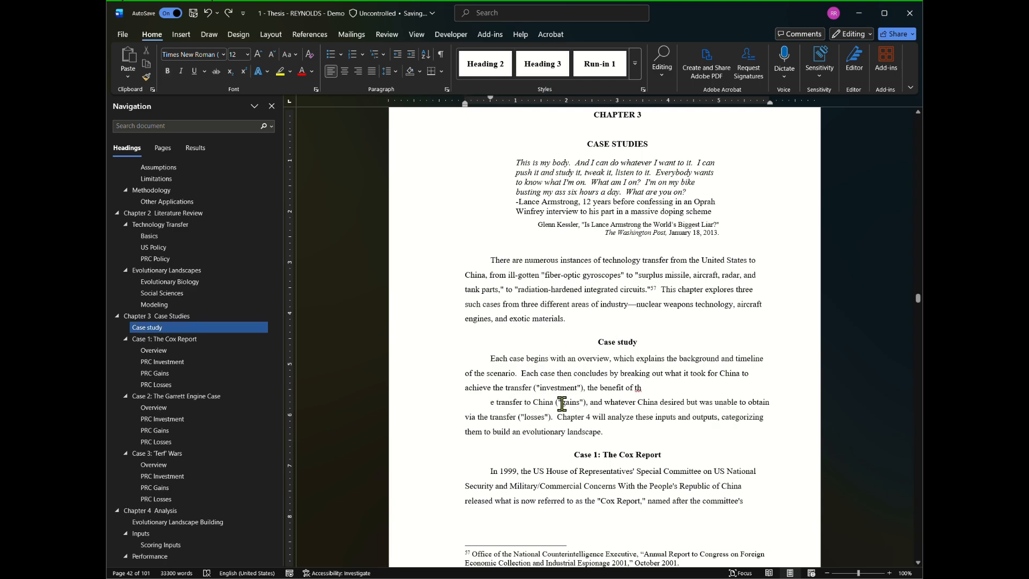
- Add a Background line above the split-off "e transfer to China" paragraph and apply the Heading 3 style to it
{"action": "left_click", "coordinate": [491, 402]}
{"action": "type", "text": "Backg"}
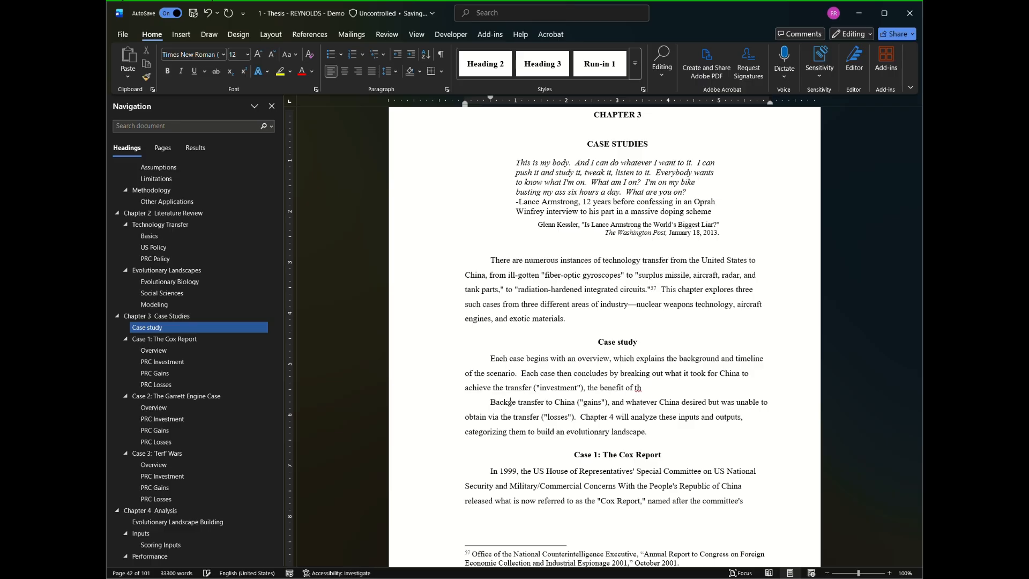
{"action": "type", "text": "round"}
{"action": "key", "text": "Return"}
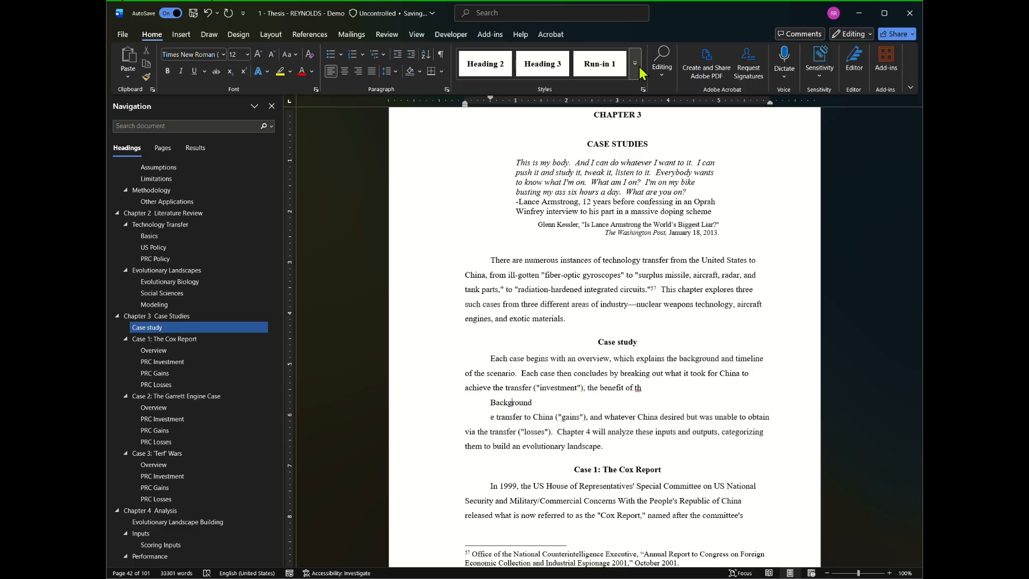
{"action": "left_click", "coordinate": [549, 63]}
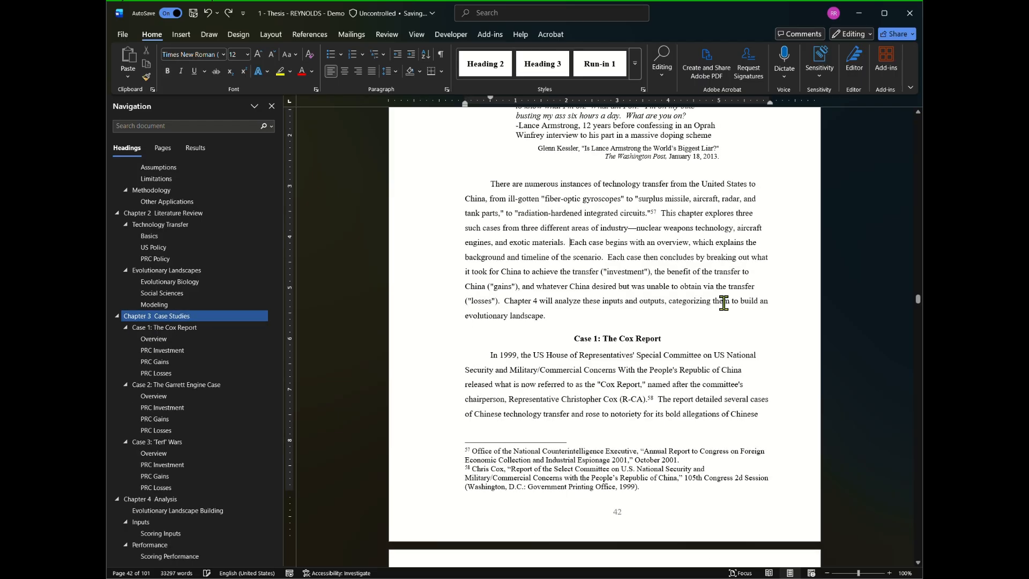
- Examine the order of the styles in the full styles gallery
{"action": "scroll", "coordinate": [632, 270], "scroll_direction": "up", "scroll_amount": 1}
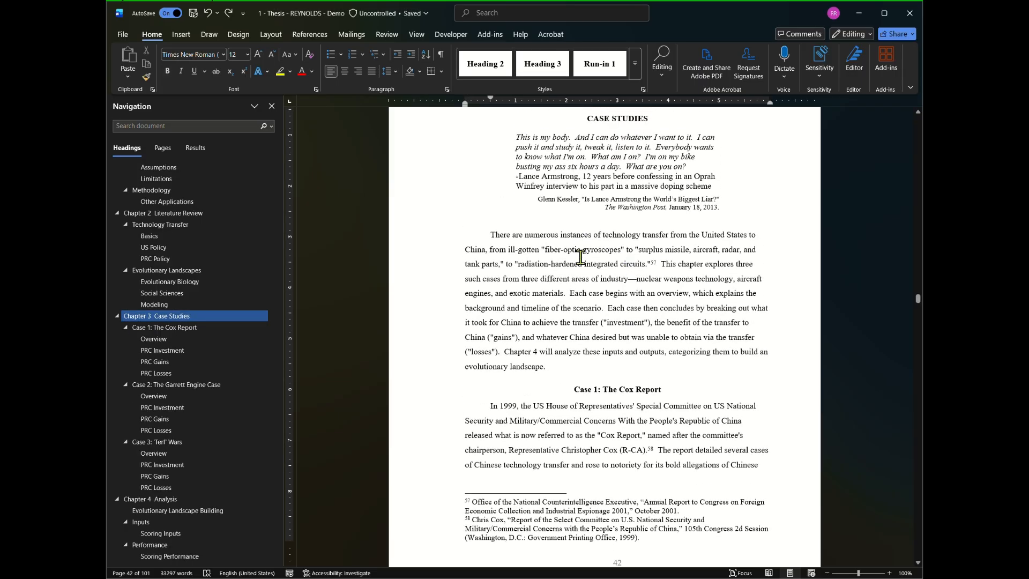
{"action": "scroll", "coordinate": [580, 257], "scroll_direction": "up", "scroll_amount": 1}
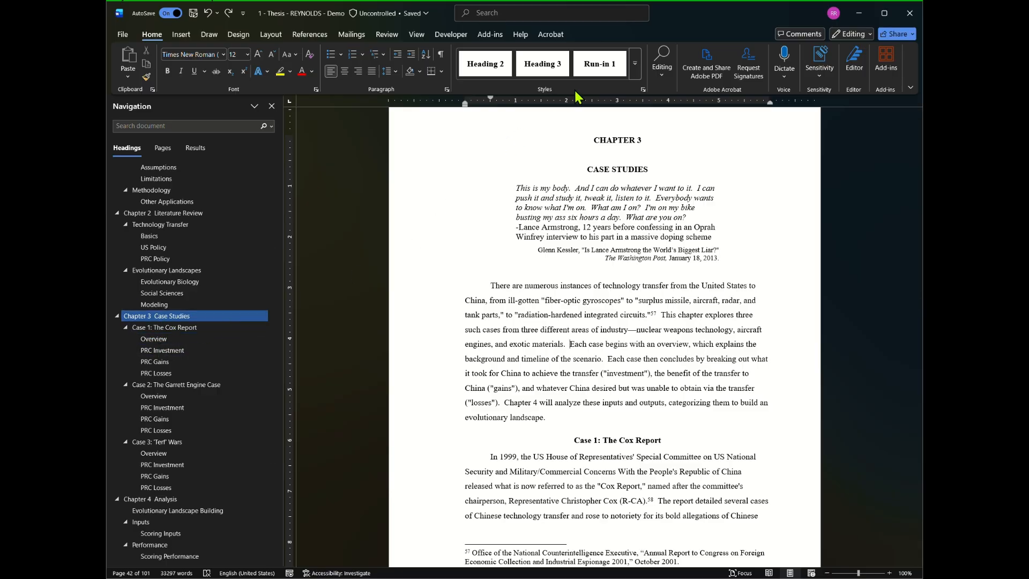
{"action": "left_click", "coordinate": [635, 67]}
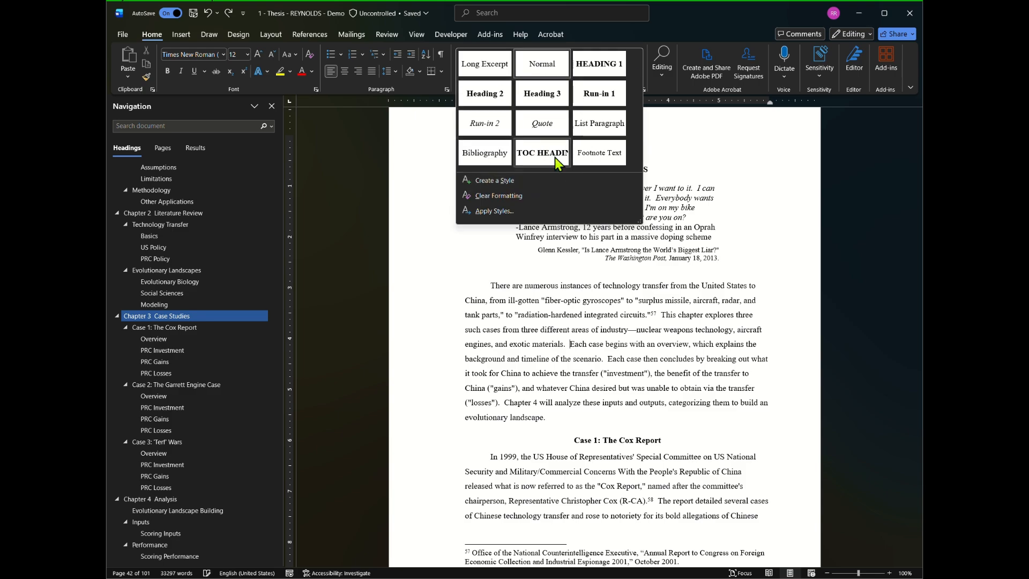
{"action": "left_click", "coordinate": [681, 149]}
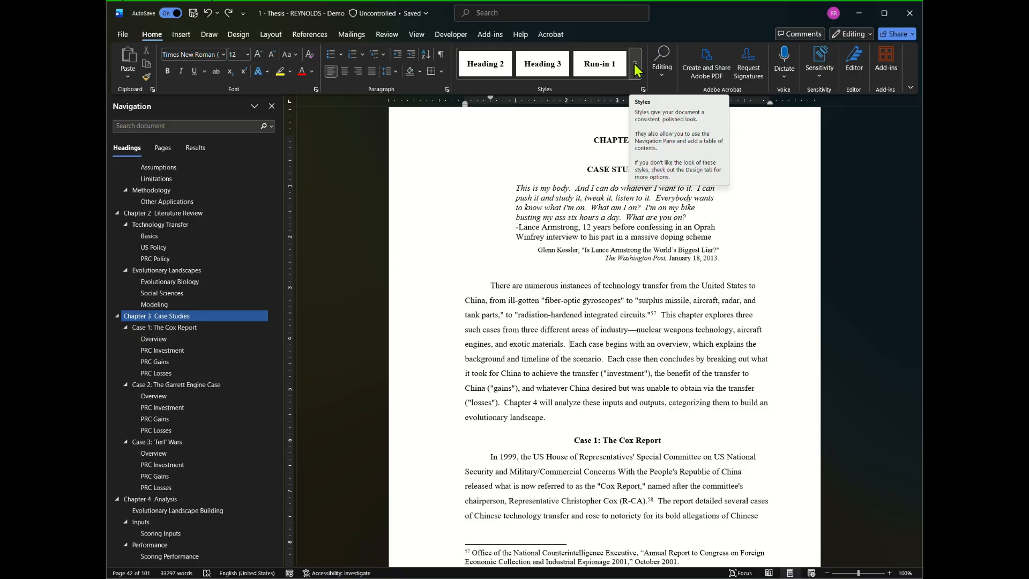
- Examine the recommended style order in Manage Styles, cancel without changes, and preview the Long Excerpt style from the styles gallery
{"action": "left_click", "coordinate": [644, 90]}
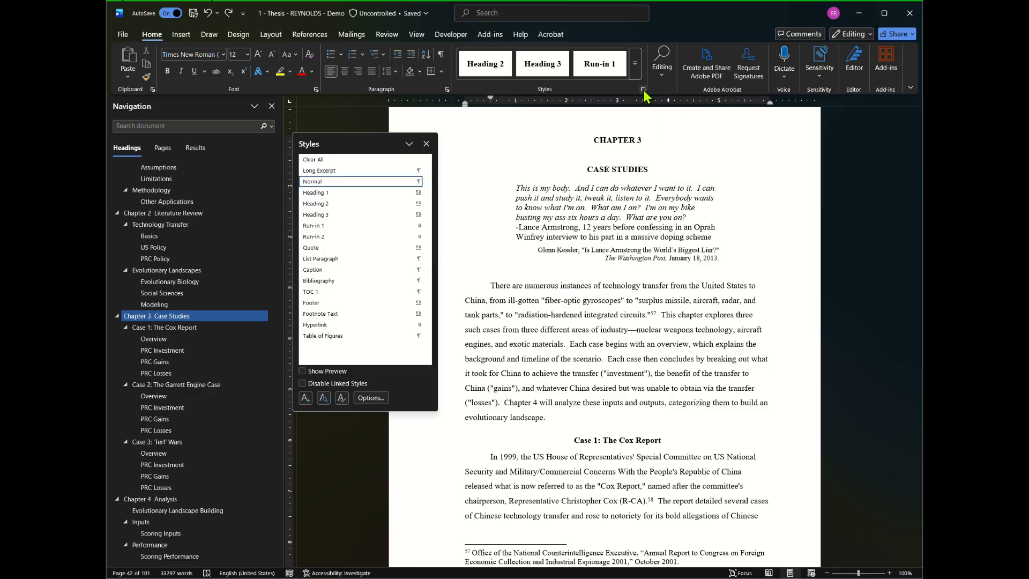
{"action": "left_click_drag", "start_coordinate": [343, 144], "coordinate": [369, 145]}
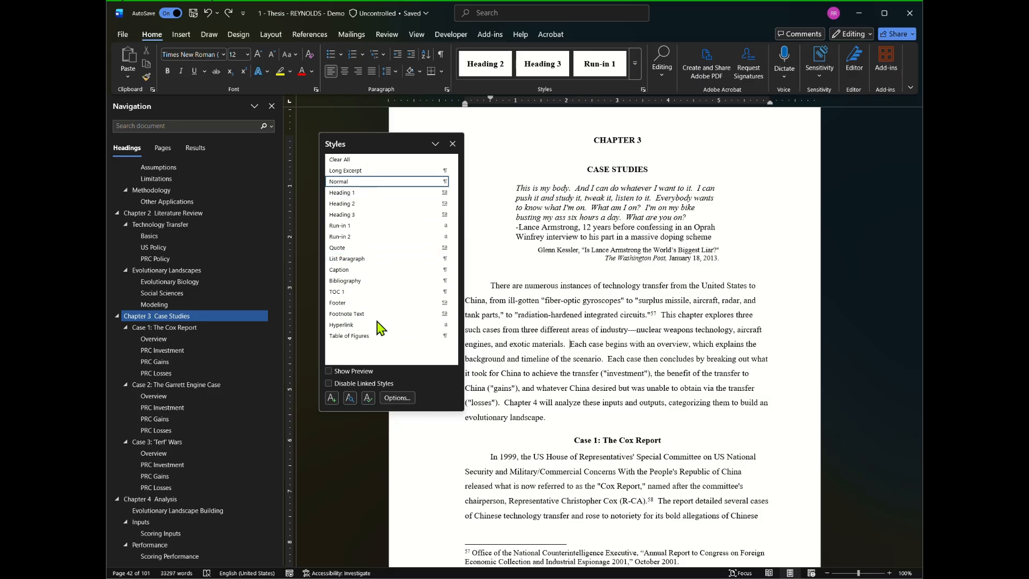
{"action": "left_click", "coordinate": [368, 403]}
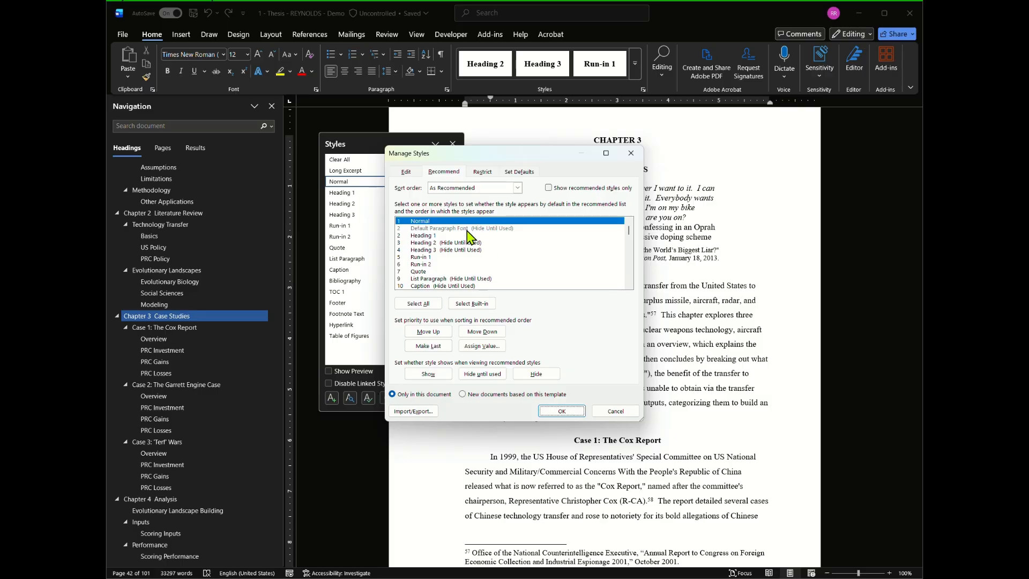
{"action": "left_click", "coordinate": [633, 268]}
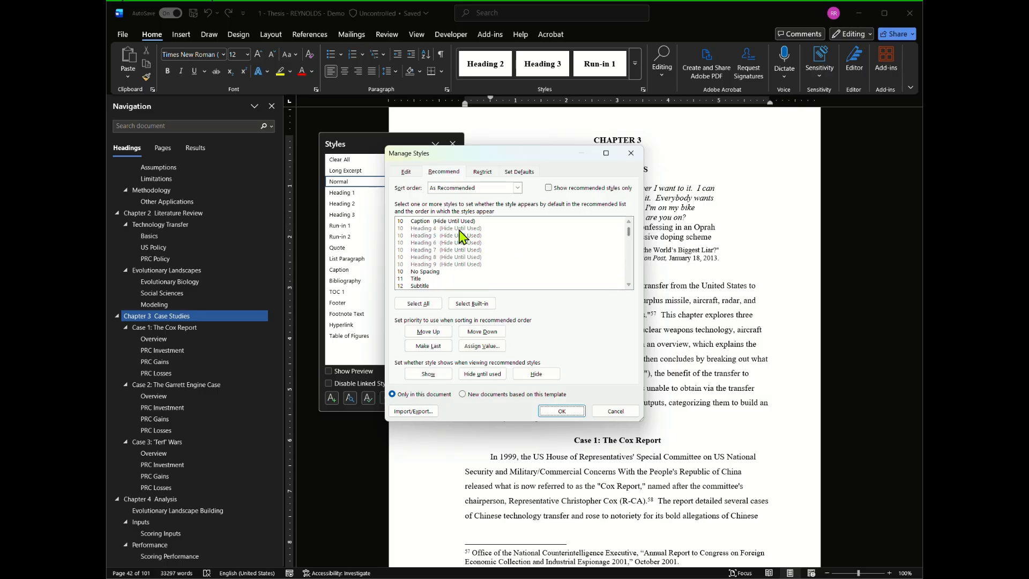
{"action": "left_click", "coordinate": [632, 271]}
{"action": "left_click_drag", "start_coordinate": [629, 232], "coordinate": [629, 222]}
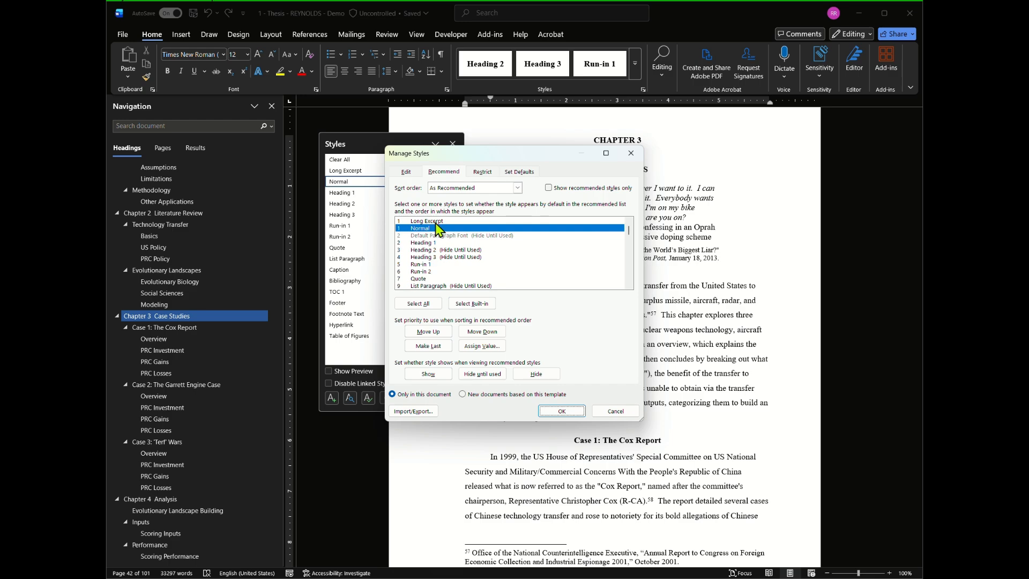
{"action": "left_click", "coordinate": [615, 411]}
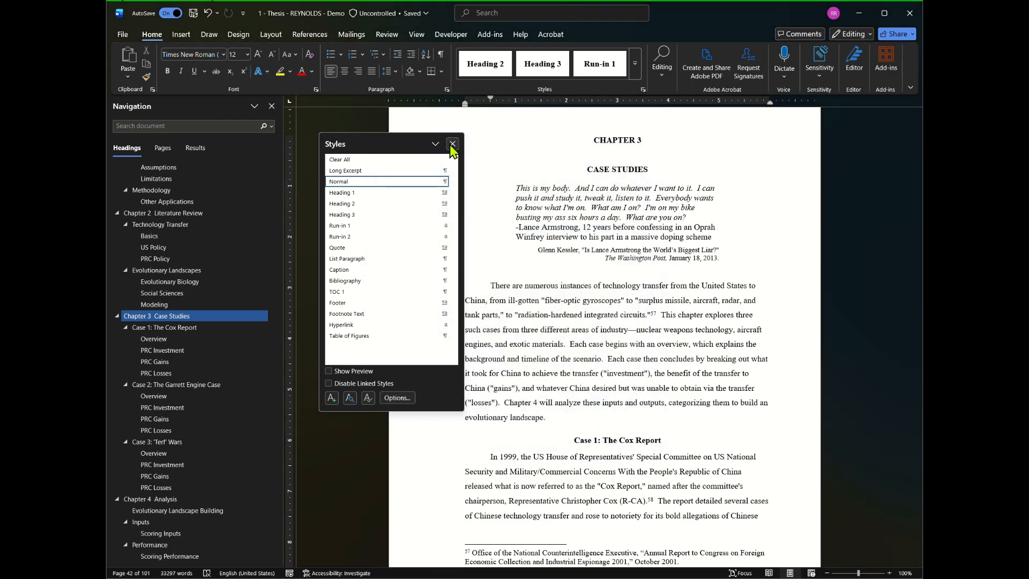
{"action": "left_click", "coordinate": [452, 144]}
{"action": "left_click", "coordinate": [635, 75]}
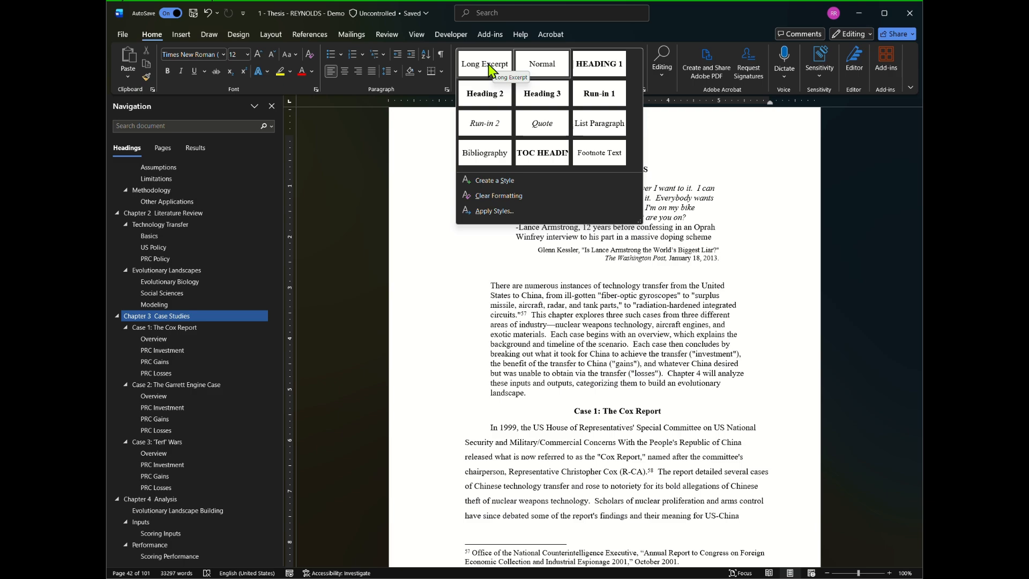
{"action": "left_click", "coordinate": [695, 156]}
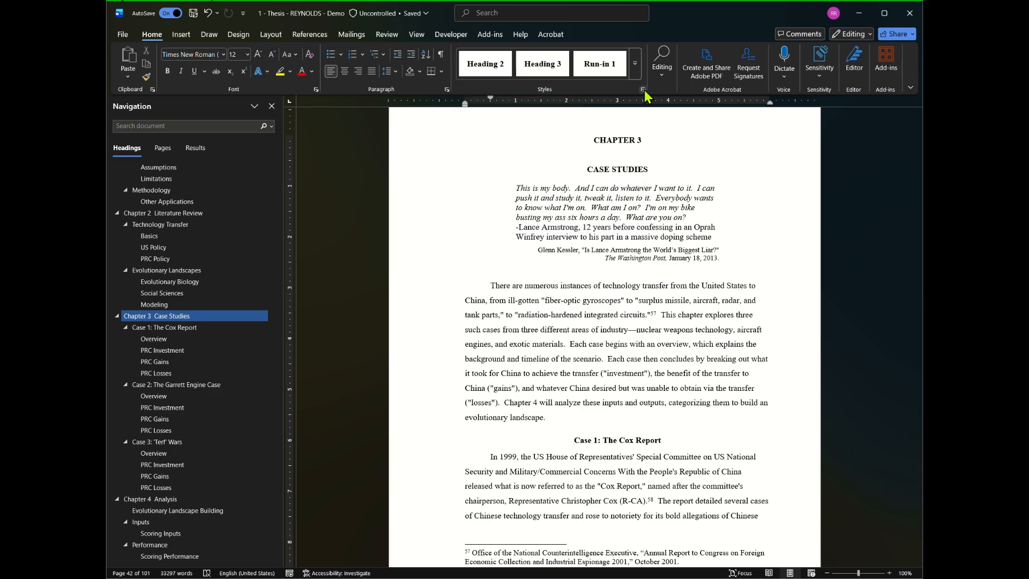
- In Manage Styles, move the Long Excerpt style down the recommended order to priority 6
{"action": "left_click", "coordinate": [643, 90]}
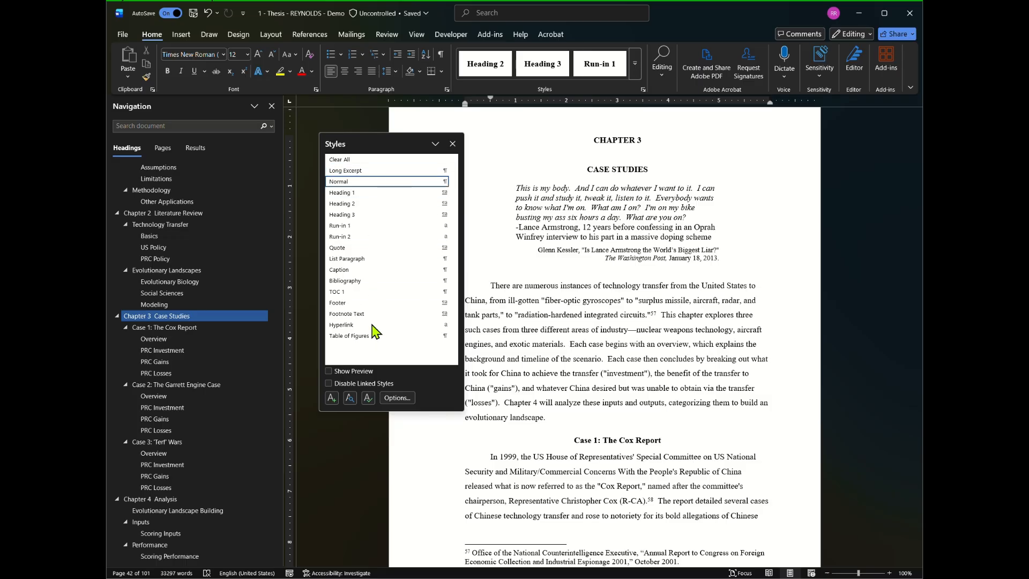
{"action": "left_click", "coordinate": [369, 402]}
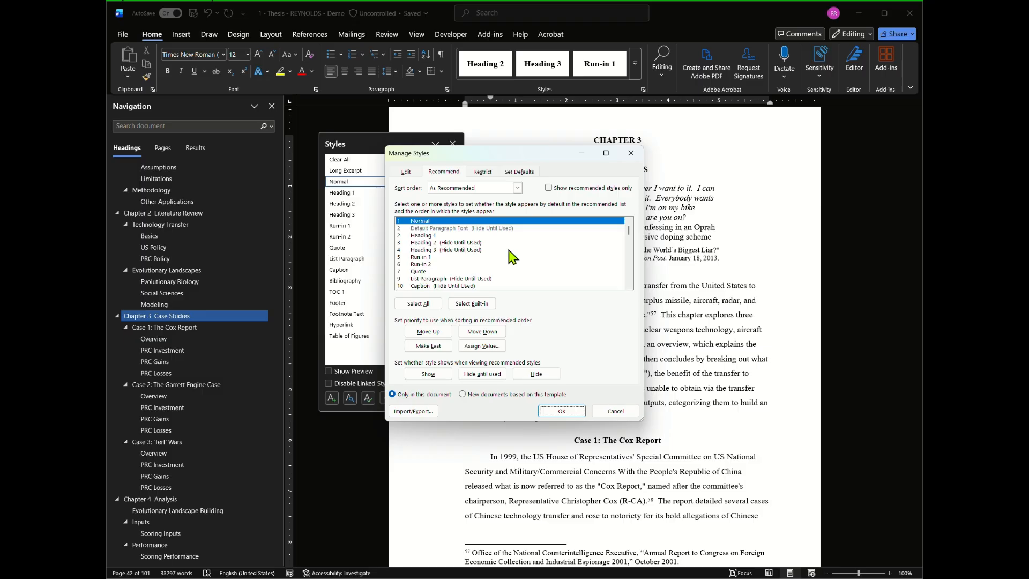
{"action": "scroll", "coordinate": [630, 227], "scroll_direction": "up", "scroll_amount": 1}
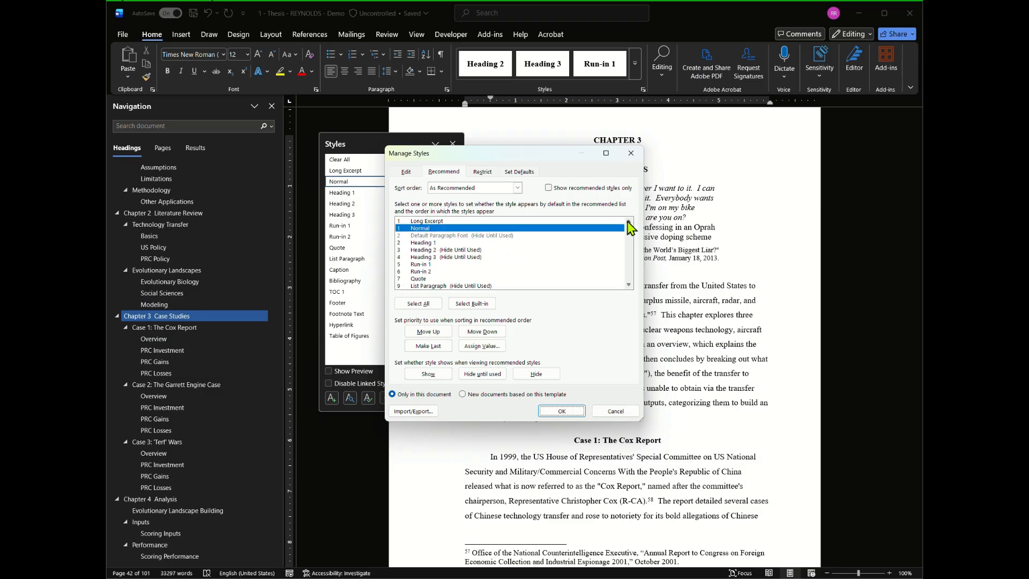
{"action": "left_click", "coordinate": [421, 221]}
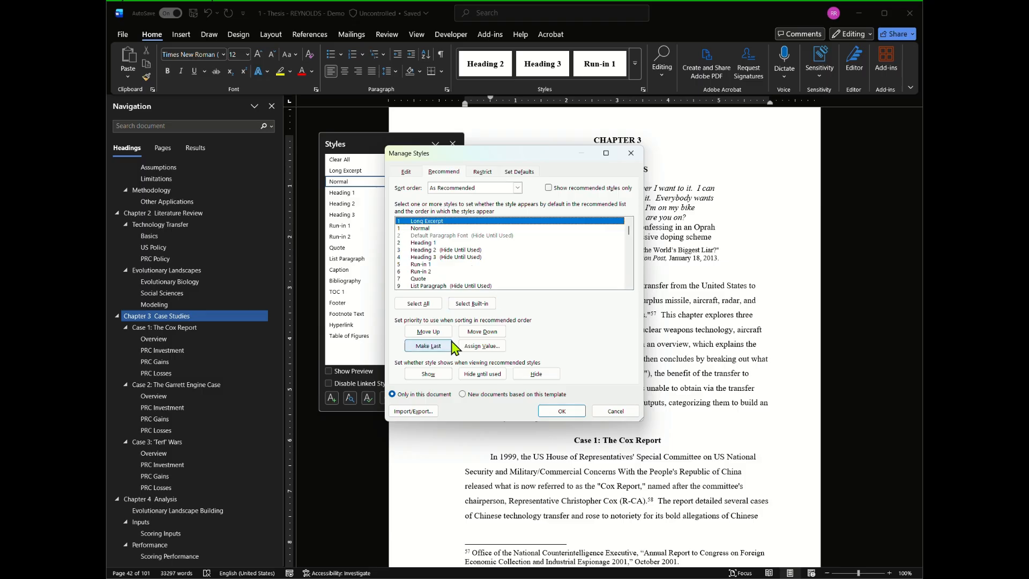
{"action": "left_click", "coordinate": [476, 332]}
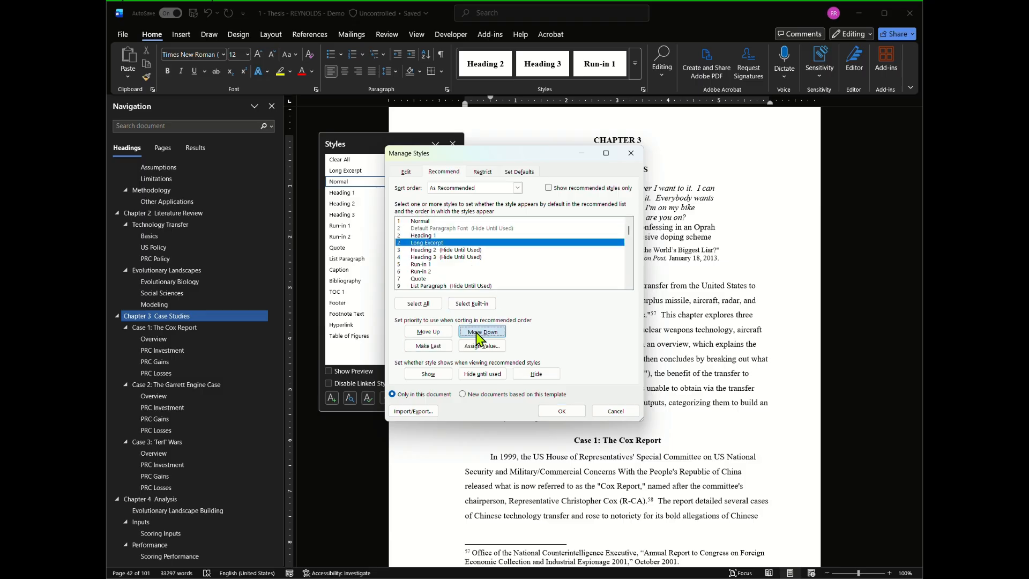
{"action": "left_click", "coordinate": [476, 332]}
{"action": "left_click", "coordinate": [476, 332]}
{"action": "left_click", "coordinate": [476, 332]}
{"action": "left_click", "coordinate": [476, 332]}
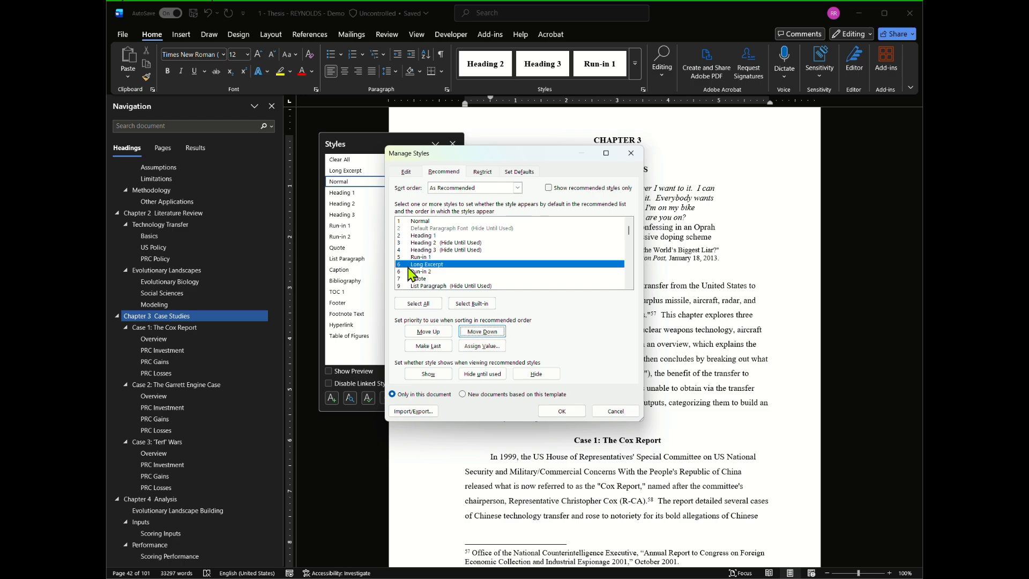
- Assign the Long Excerpt style a priority value of 8, apply the change, and check the new order in the styles gallery
{"action": "left_click", "coordinate": [482, 347]}
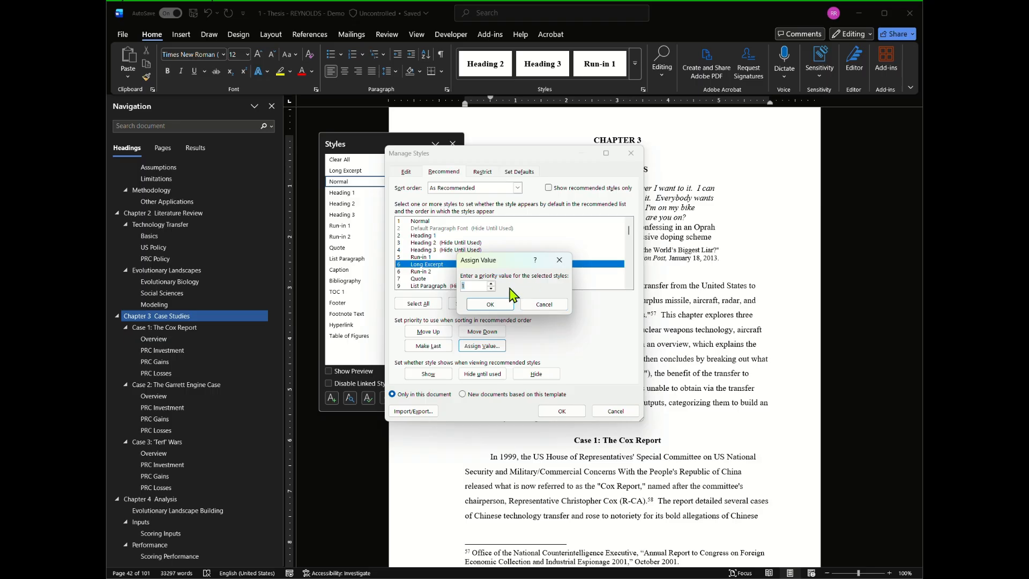
{"action": "left_click", "coordinate": [486, 304]}
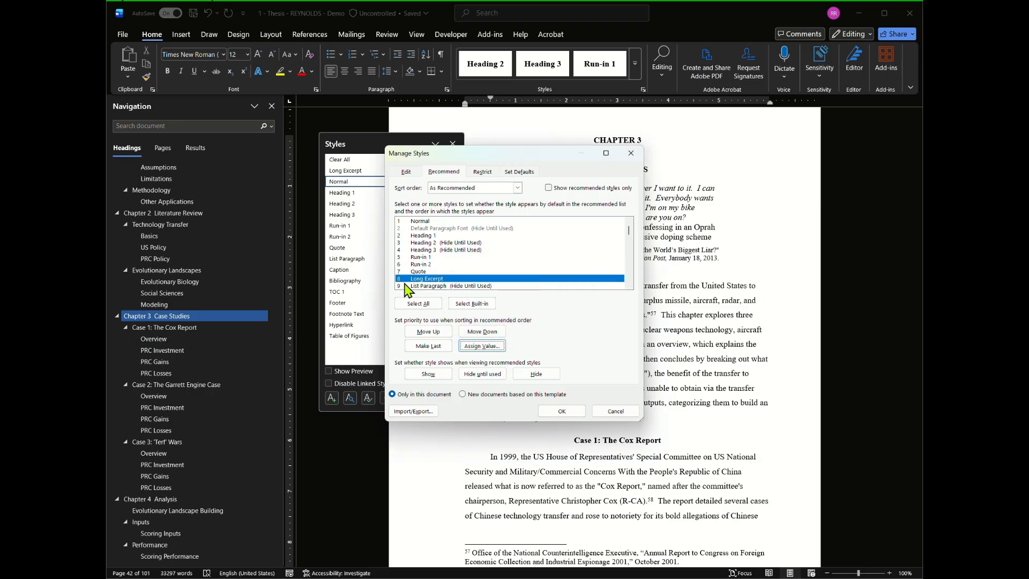
{"action": "left_click", "coordinate": [559, 410]}
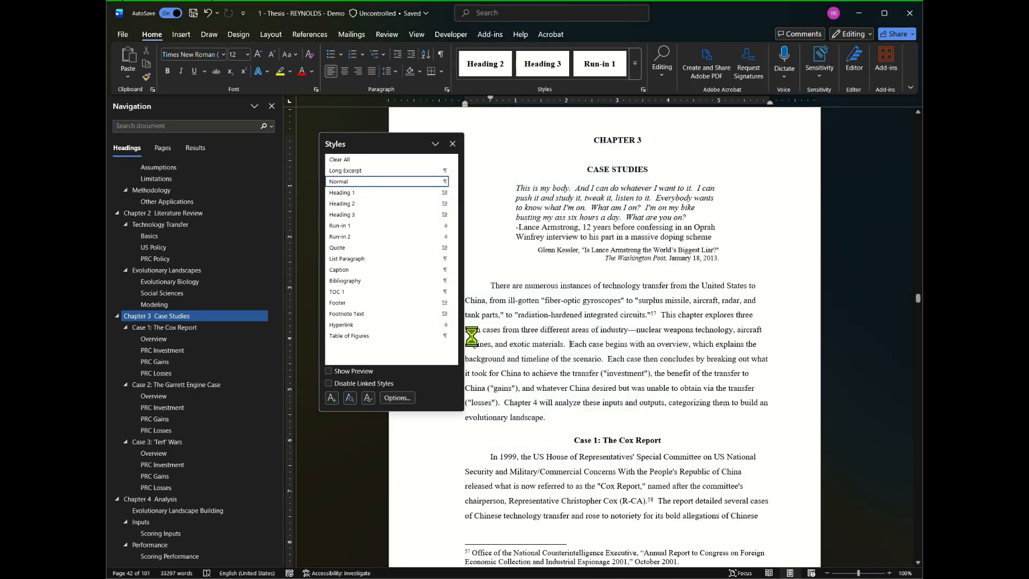
{"action": "left_click", "coordinate": [453, 144]}
{"action": "left_click", "coordinate": [634, 65]}
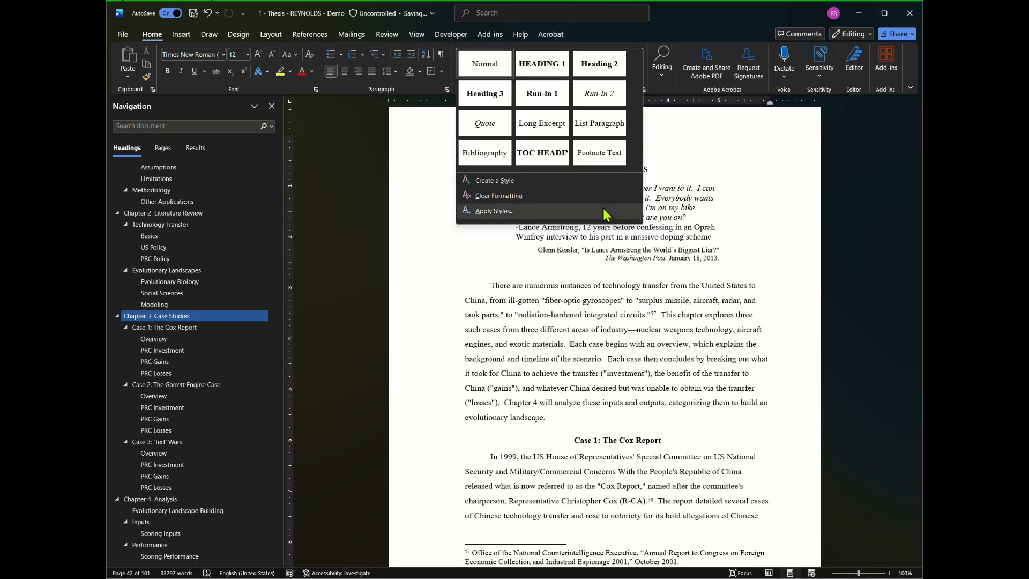
- Go to the Contents heading and delete the existing table of contents entries from Disclaimer through Bibliography
{"action": "left_click", "coordinate": [733, 154]}
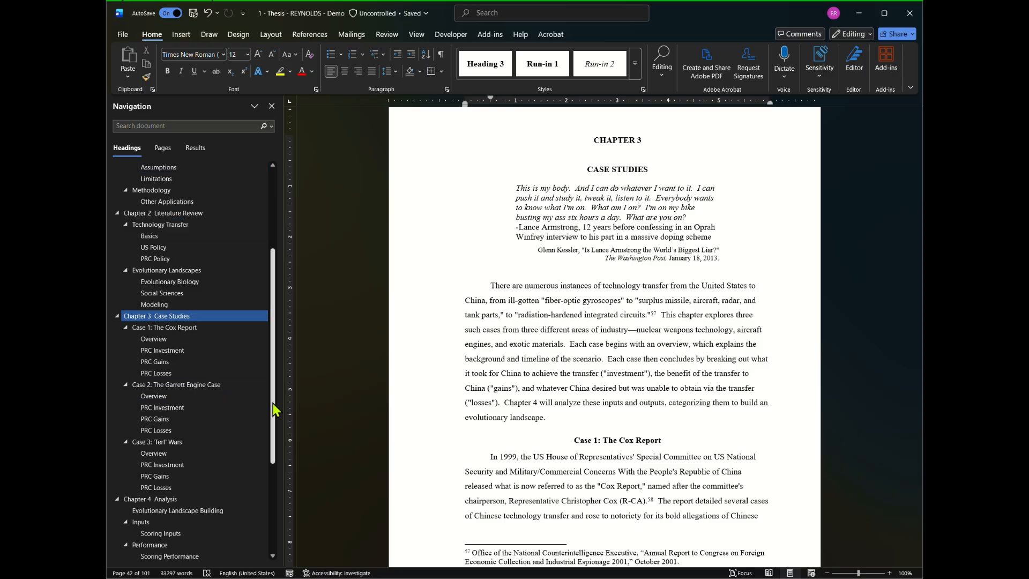
{"action": "left_click_drag", "start_coordinate": [273, 403], "coordinate": [272, 307]}
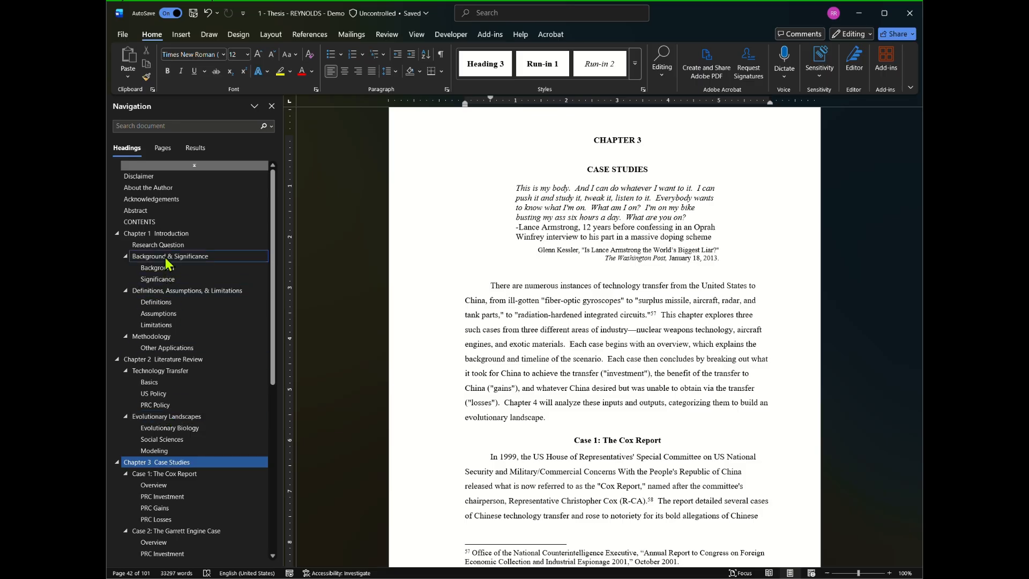
{"action": "left_click", "coordinate": [140, 223]}
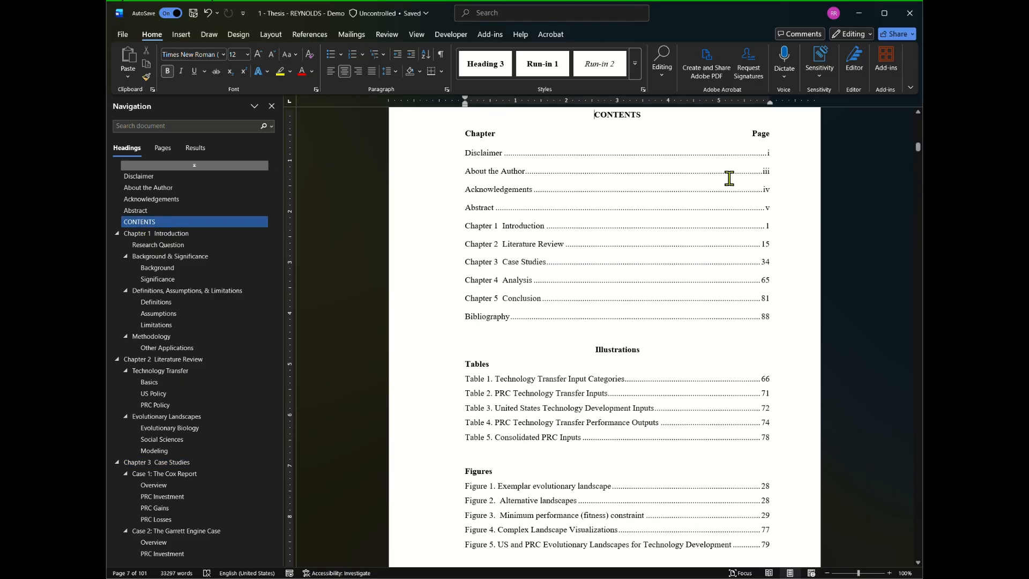
{"action": "scroll", "coordinate": [723, 178], "scroll_direction": "up", "scroll_amount": 4}
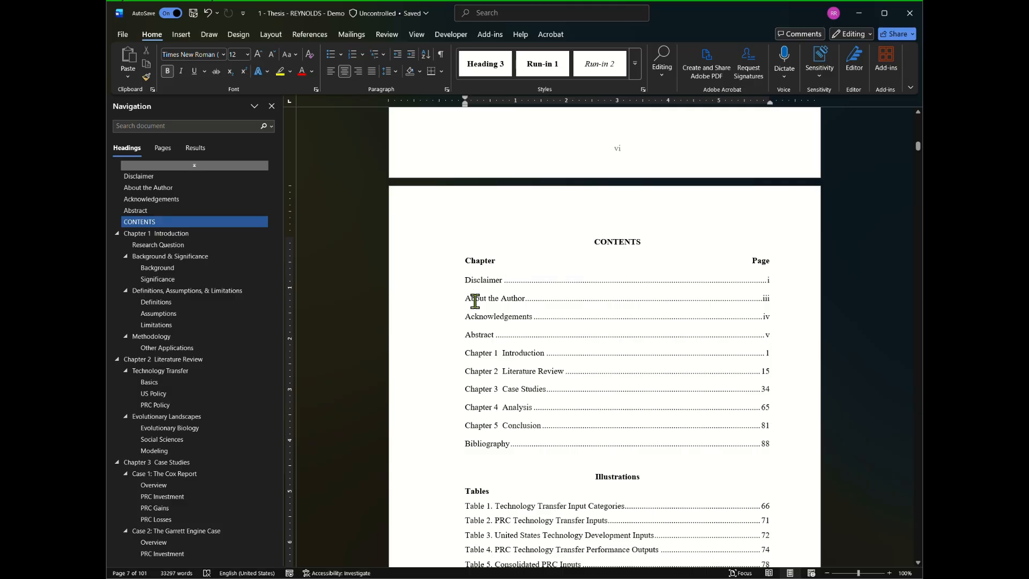
{"action": "scroll", "coordinate": [475, 289], "scroll_direction": "down", "scroll_amount": 2}
{"action": "left_click_drag", "start_coordinate": [460, 205], "coordinate": [773, 365]}
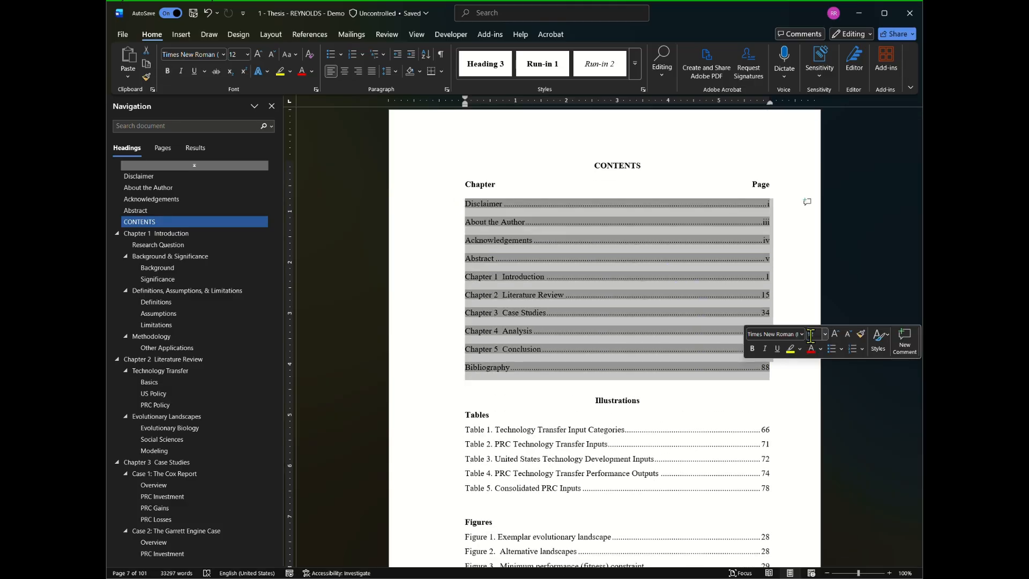
{"action": "key", "text": "Delete"}
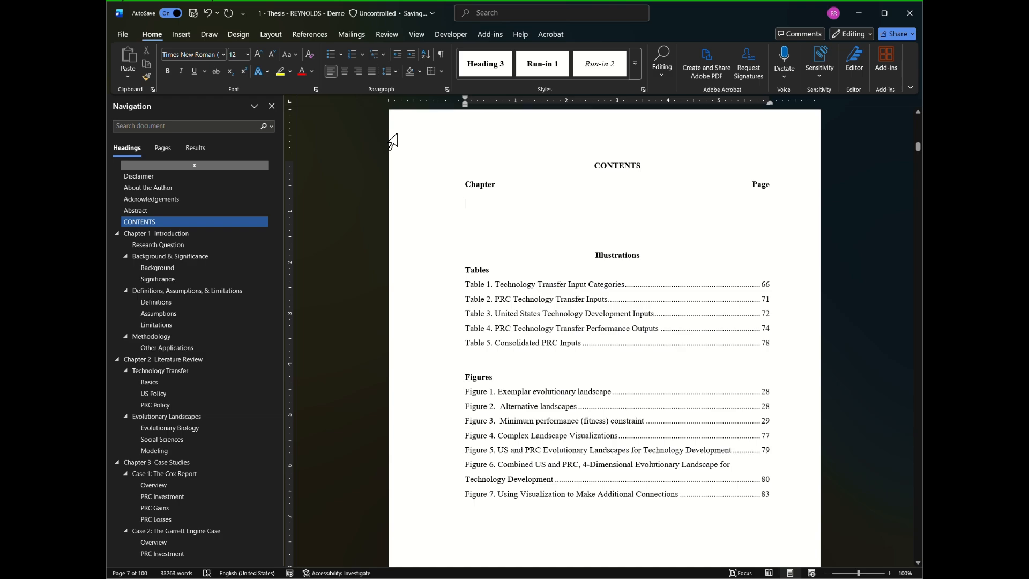
- Insert the built-in Automatic Table 1 table of contents beneath the Chapter and Page line and review its entries
{"action": "left_click", "coordinate": [310, 35]}
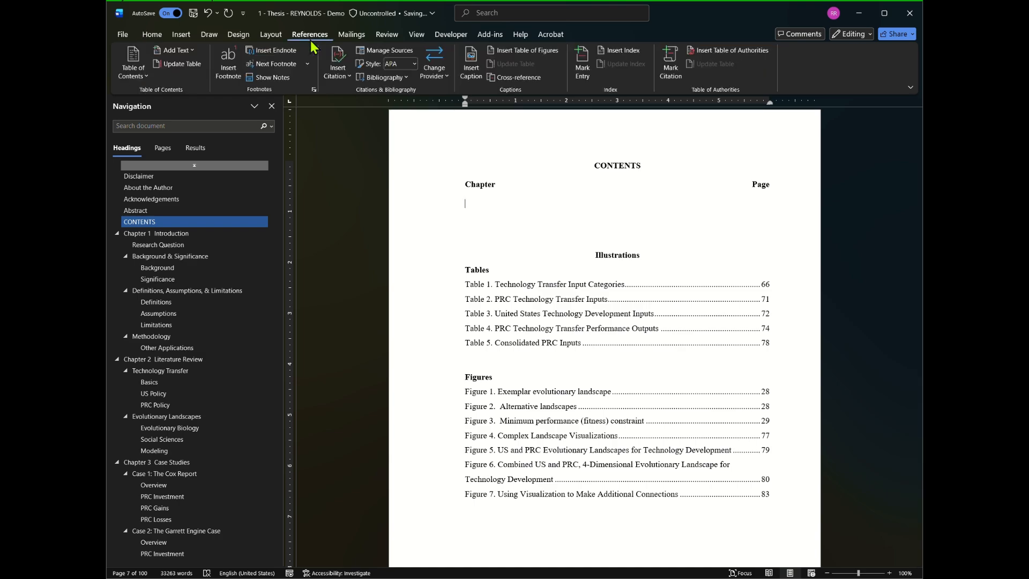
{"action": "left_click", "coordinate": [145, 76]}
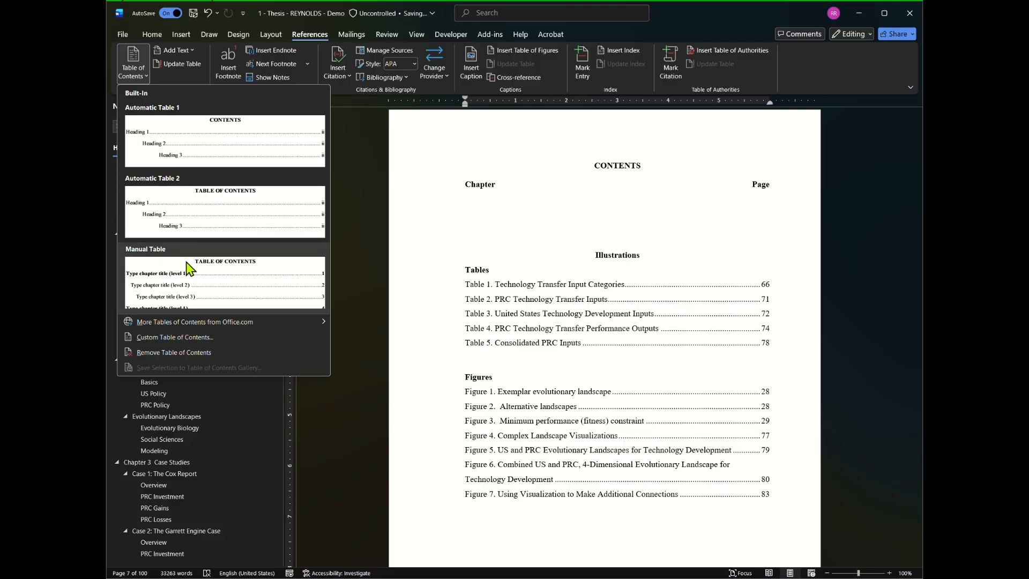
{"action": "left_click", "coordinate": [187, 142]}
{"action": "scroll", "coordinate": [474, 231], "scroll_direction": "down", "scroll_amount": 5}
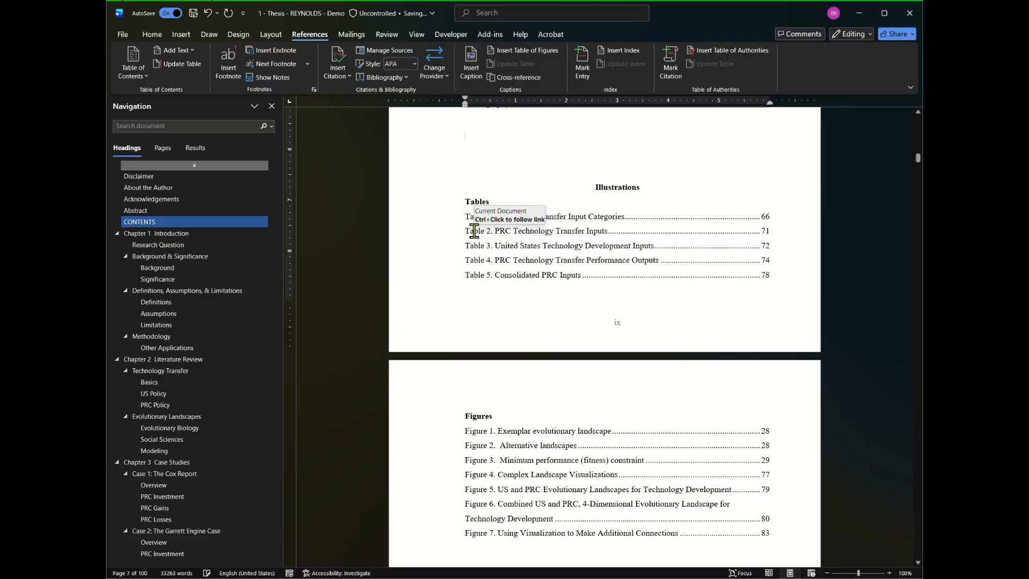
{"action": "scroll", "coordinate": [706, 324], "scroll_direction": "up", "scroll_amount": 10}
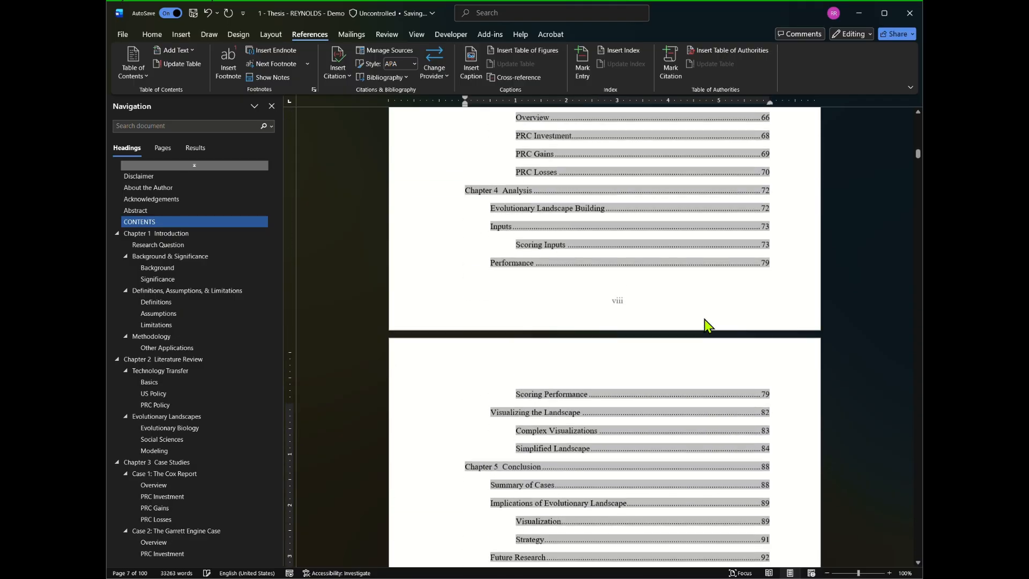
{"action": "scroll", "coordinate": [707, 324], "scroll_direction": "up", "scroll_amount": 10}
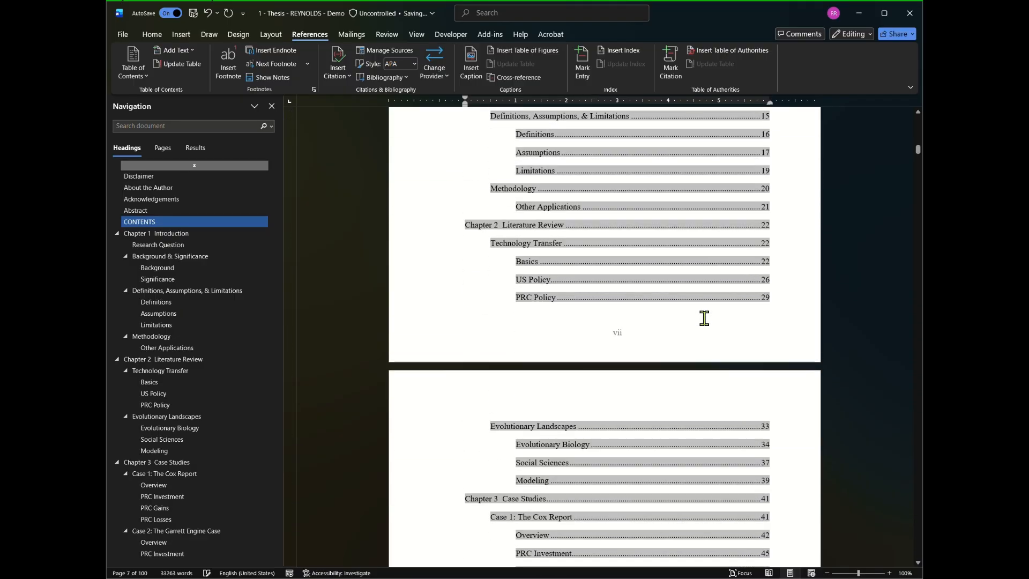
{"action": "scroll", "coordinate": [704, 318], "scroll_direction": "up", "scroll_amount": 5}
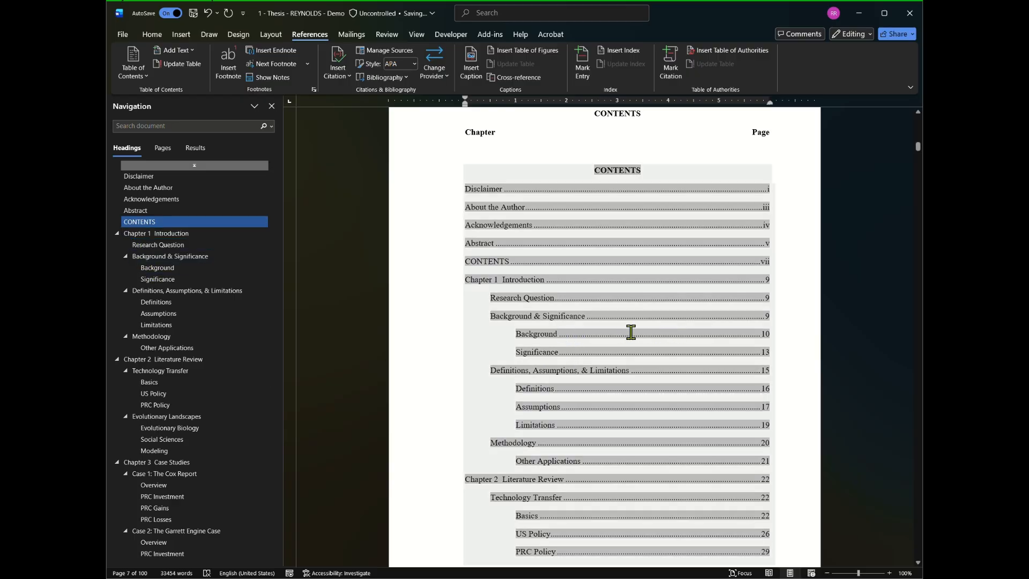
{"action": "left_click", "coordinate": [754, 313]}
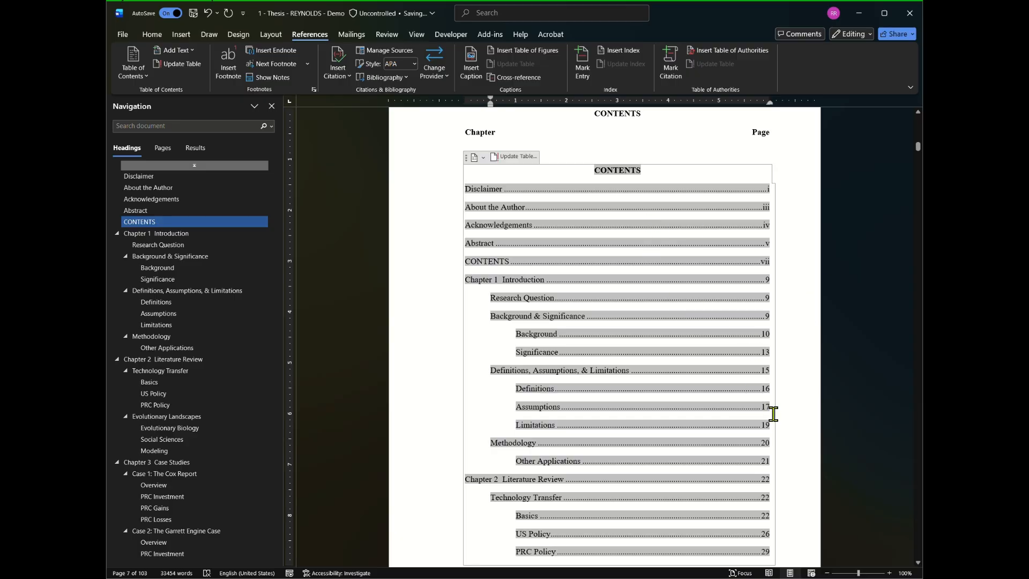
- Replace the table of contents with a custom one that shows 2 heading levels
{"action": "scroll", "coordinate": [770, 257], "scroll_direction": "down", "scroll_amount": 1}
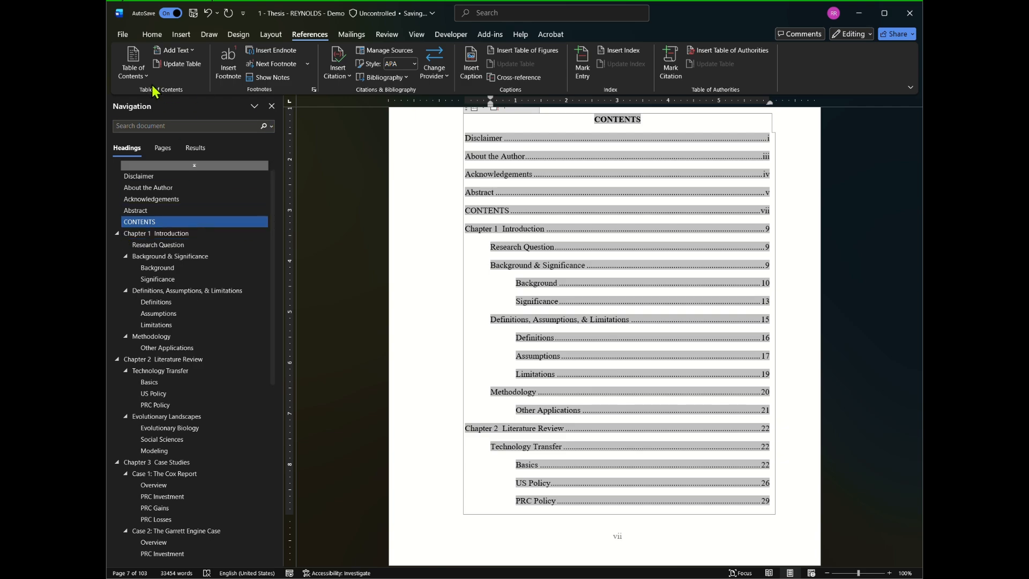
{"action": "left_click", "coordinate": [135, 80]}
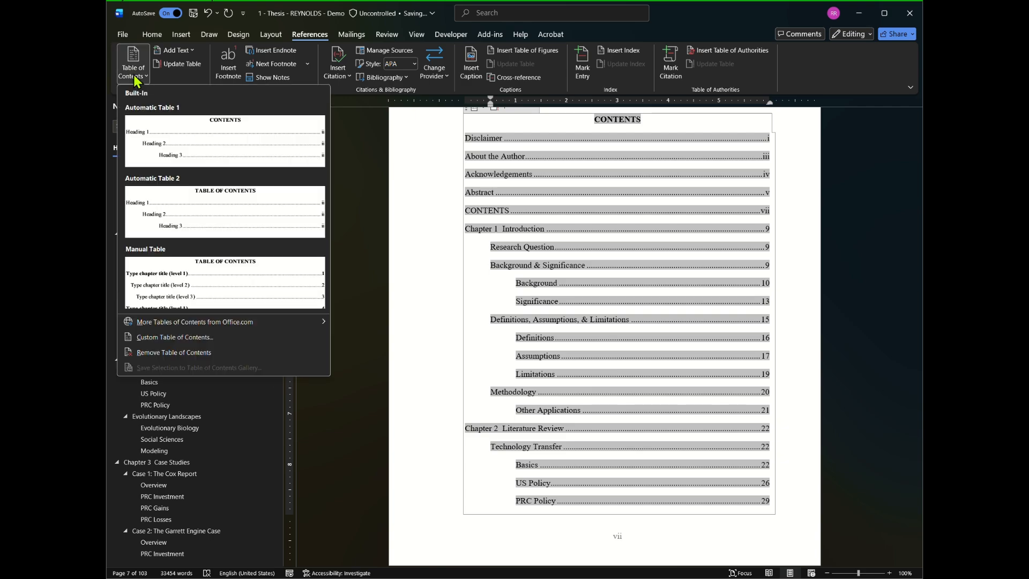
{"action": "left_click", "coordinate": [156, 337]}
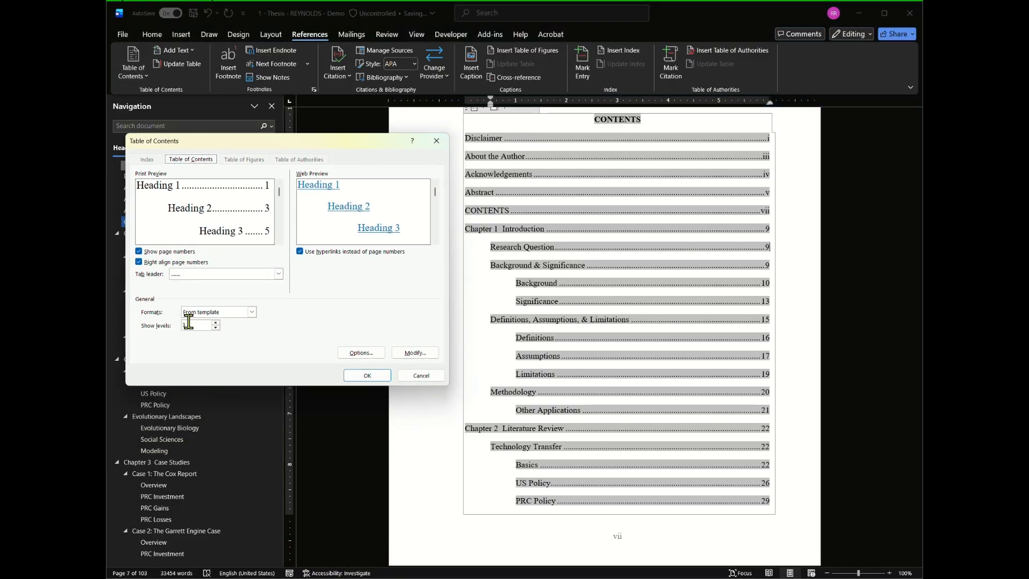
{"action": "left_click_drag", "start_coordinate": [262, 147], "coordinate": [322, 152]}
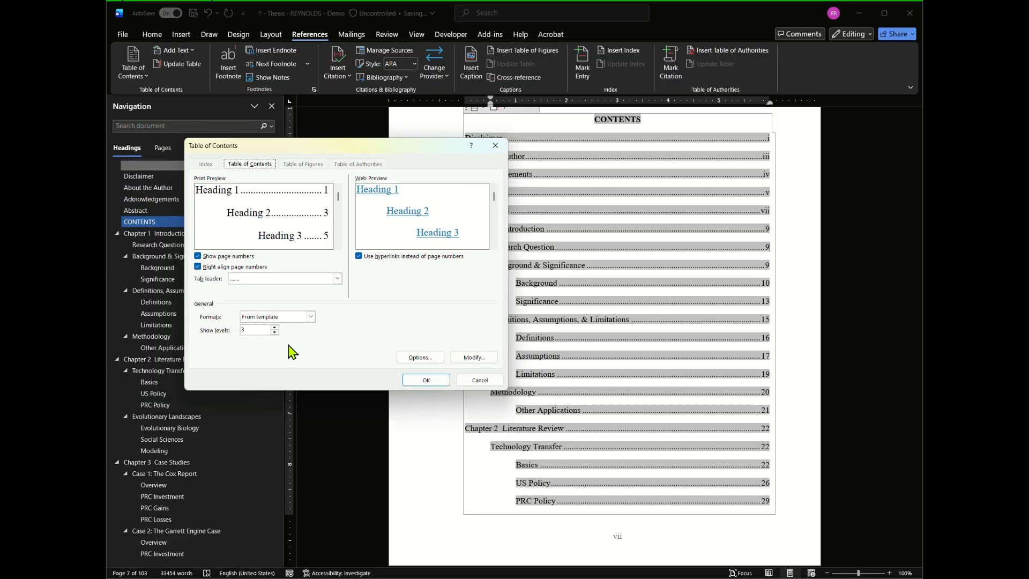
{"action": "left_click", "coordinate": [274, 332]}
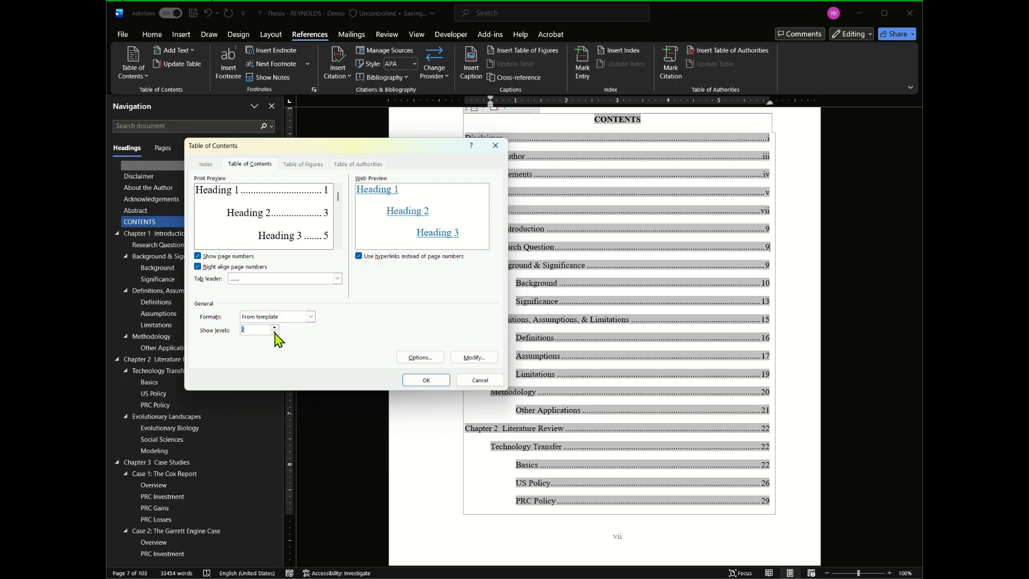
{"action": "left_click", "coordinate": [426, 380]}
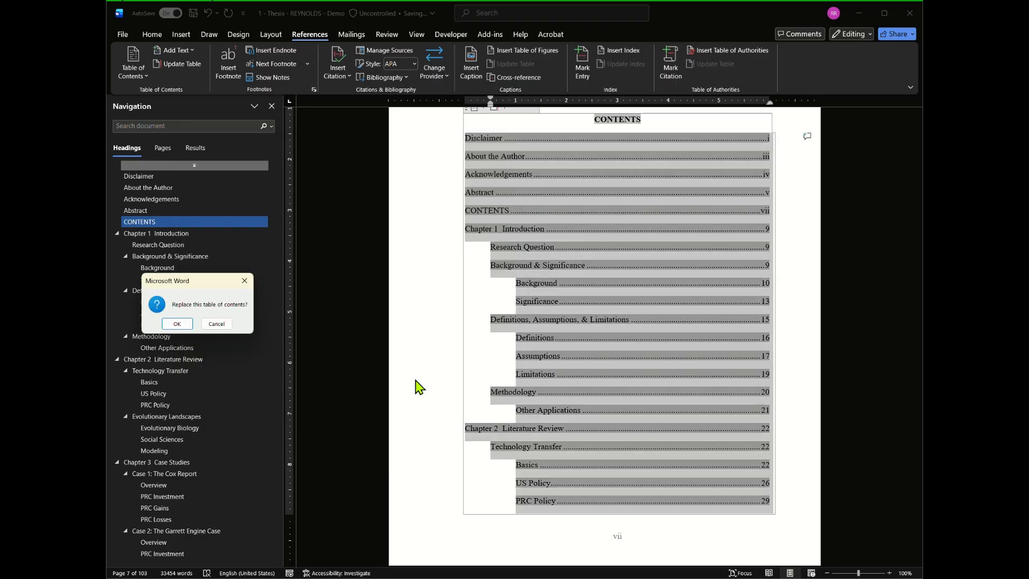
{"action": "left_click", "coordinate": [176, 323]}
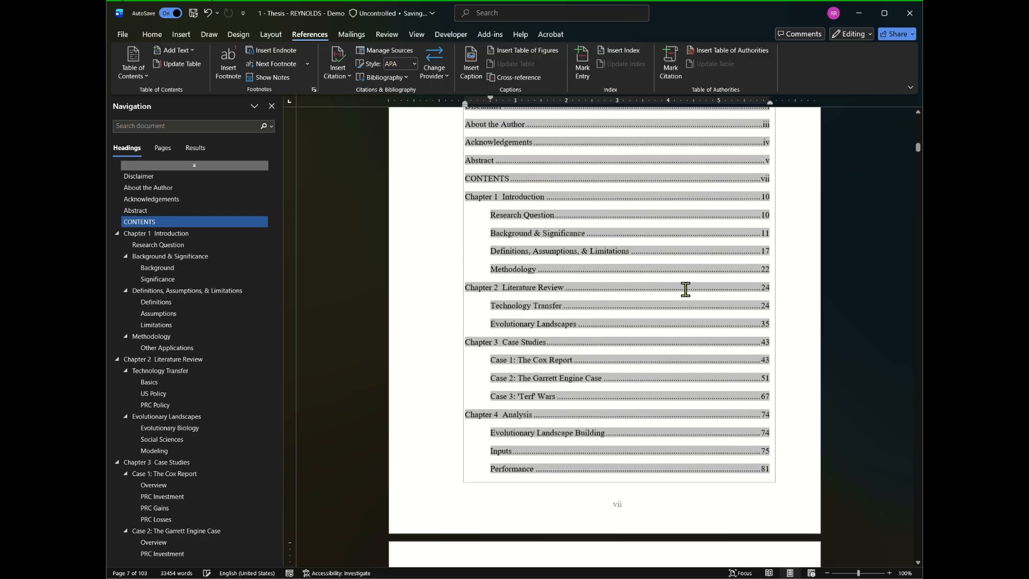
- Review the two-level entries, and replace the table of contents with a custom one showing only 1 heading level
{"action": "scroll", "coordinate": [787, 248], "scroll_direction": "up", "scroll_amount": 1}
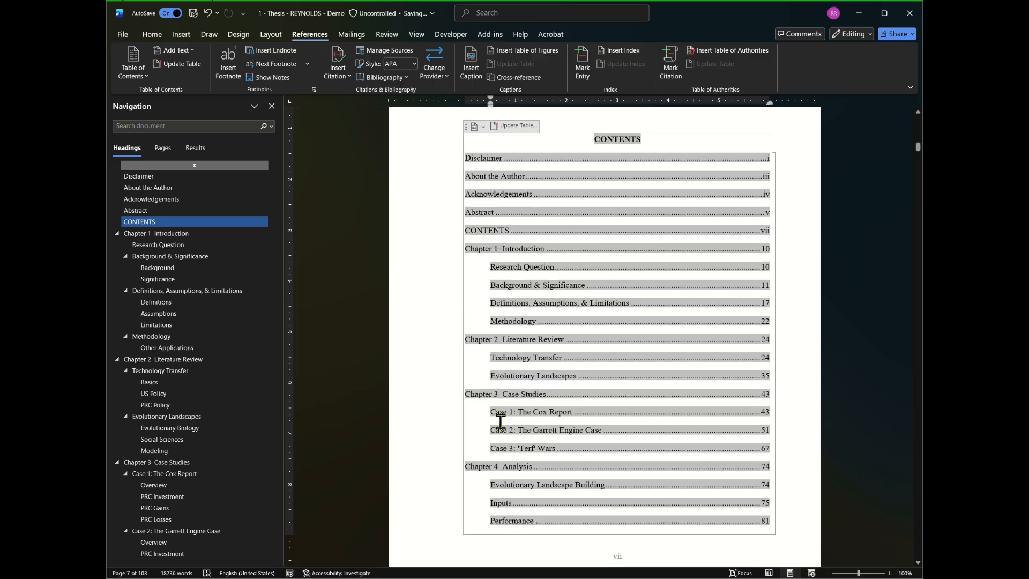
{"action": "scroll", "coordinate": [546, 401], "scroll_direction": "down", "scroll_amount": 4}
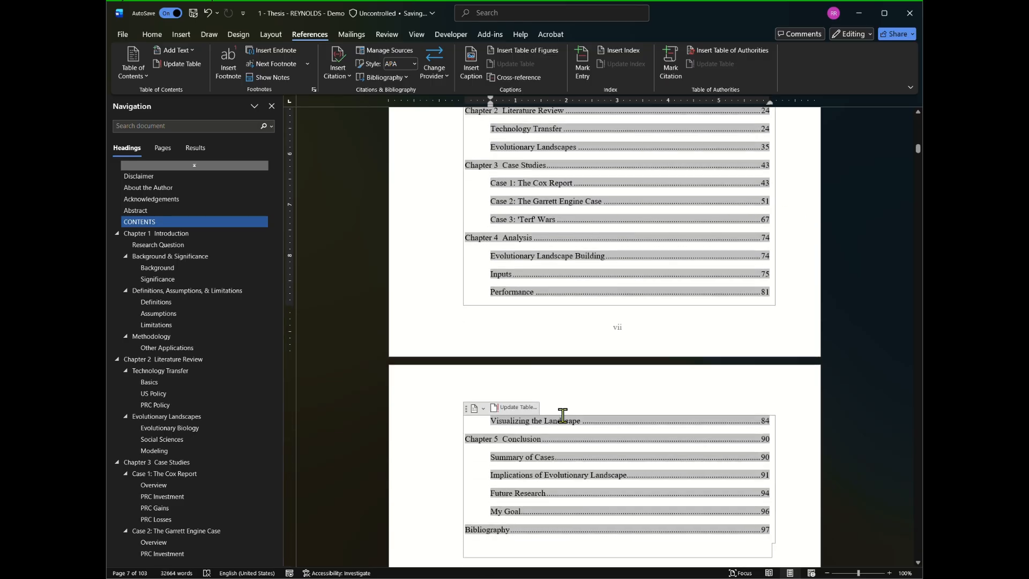
{"action": "scroll", "coordinate": [592, 434], "scroll_direction": "up", "scroll_amount": 4}
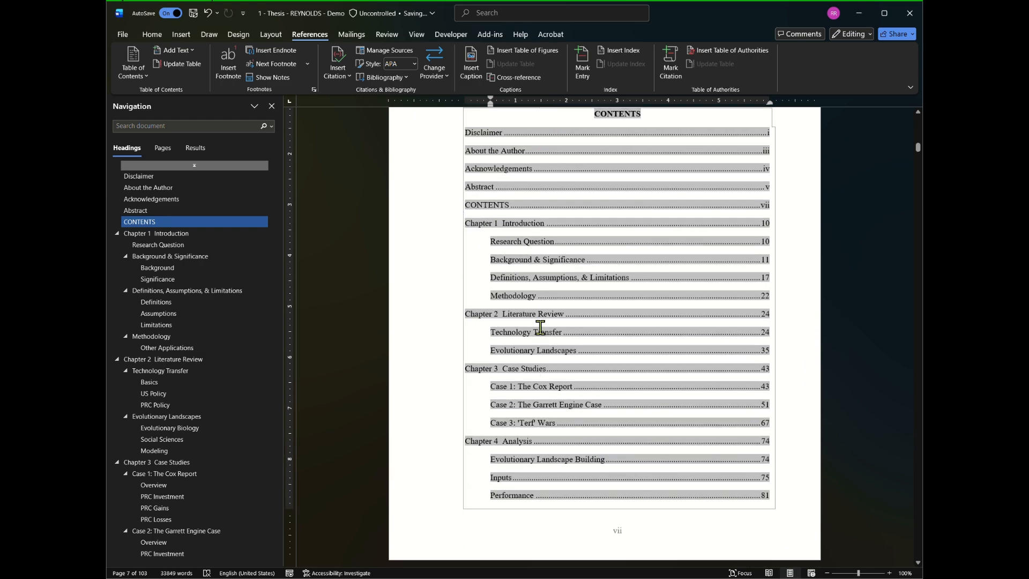
{"action": "scroll", "coordinate": [558, 406], "scroll_direction": "down", "scroll_amount": 4}
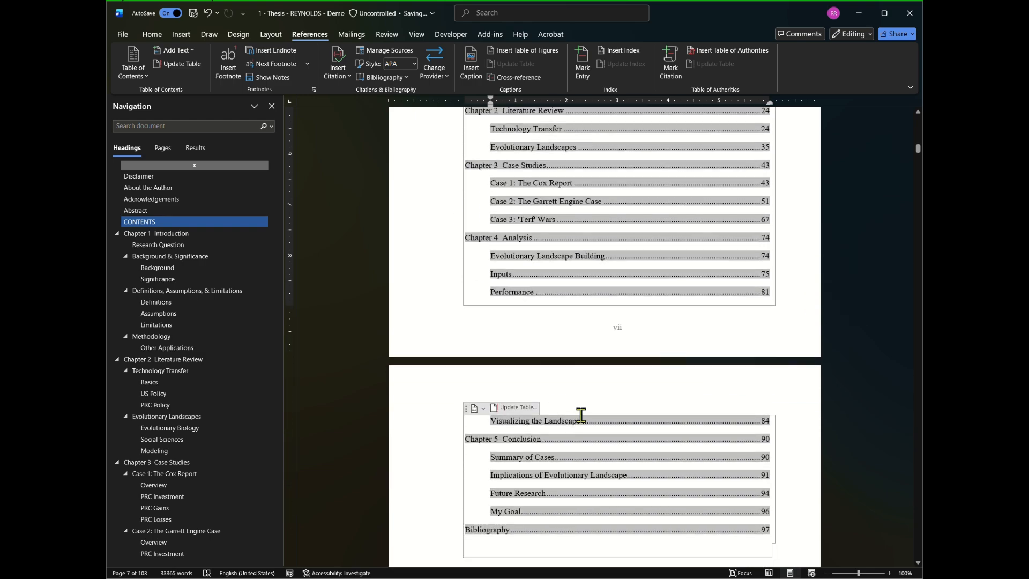
{"action": "scroll", "coordinate": [677, 443], "scroll_direction": "up", "scroll_amount": 4}
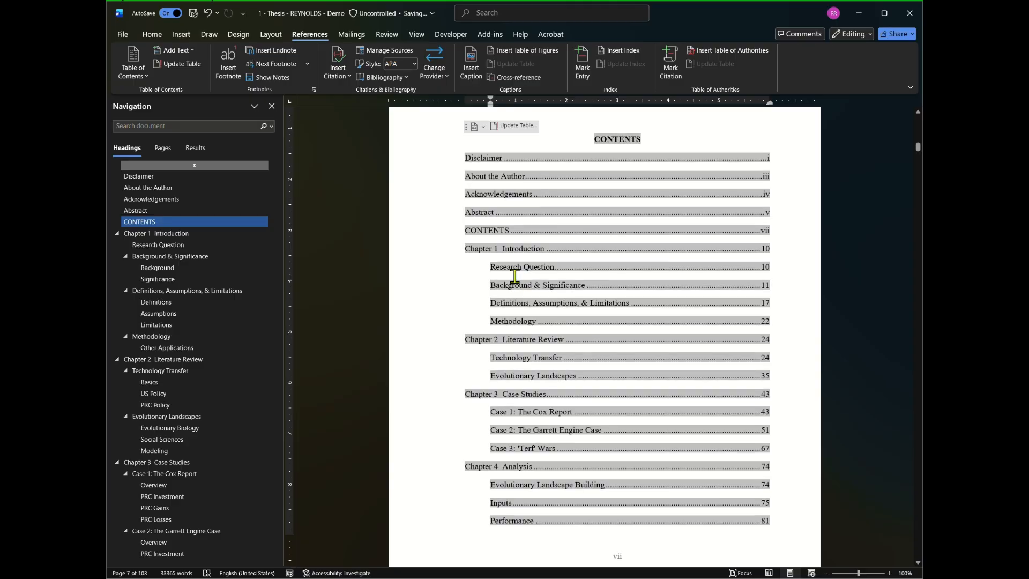
{"action": "left_click", "coordinate": [134, 71]}
{"action": "left_click", "coordinate": [184, 337]}
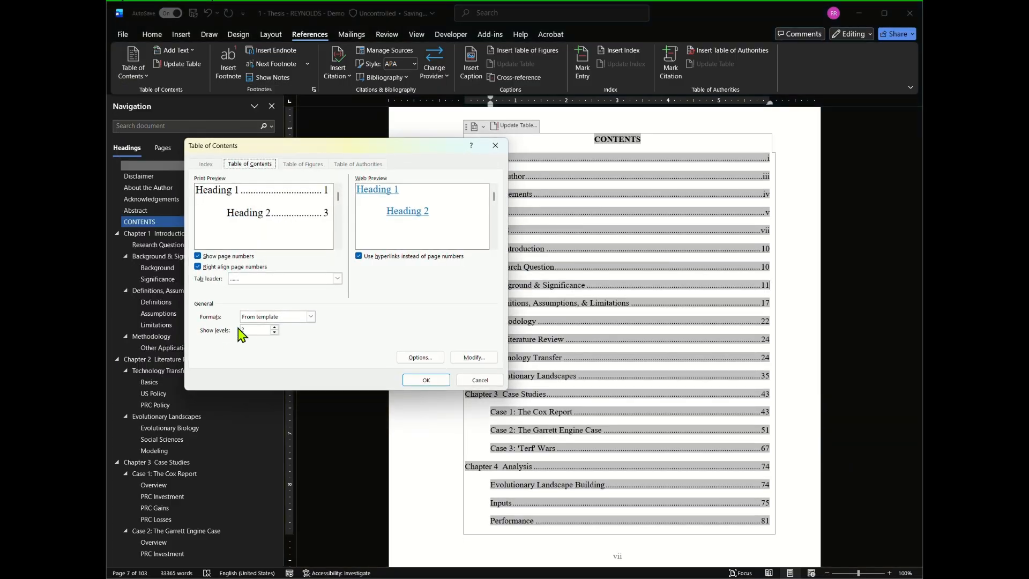
{"action": "left_click", "coordinate": [274, 332]}
{"action": "left_click", "coordinate": [274, 332]}
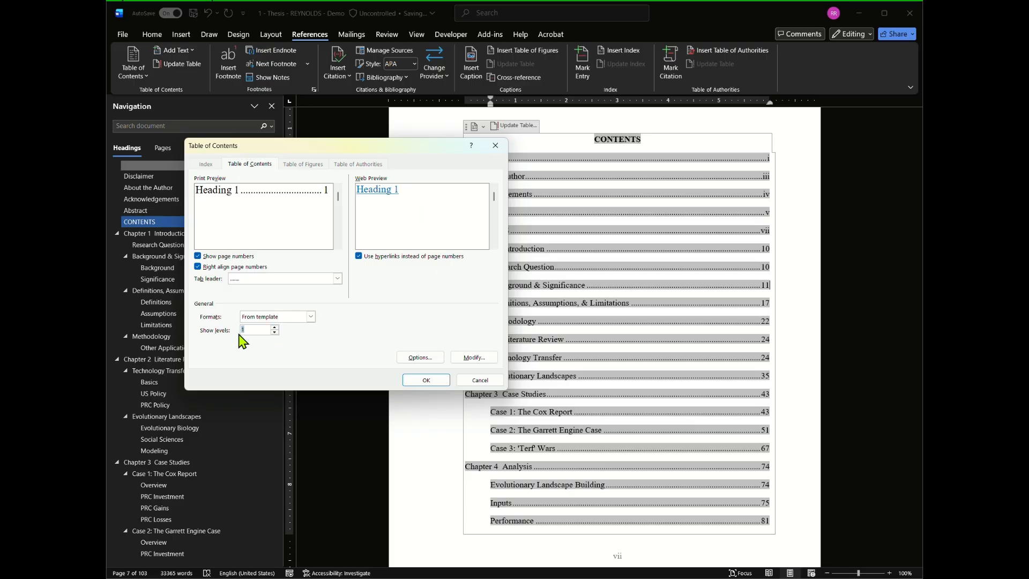
{"action": "left_click", "coordinate": [426, 380]}
{"action": "left_click", "coordinate": [177, 324]}
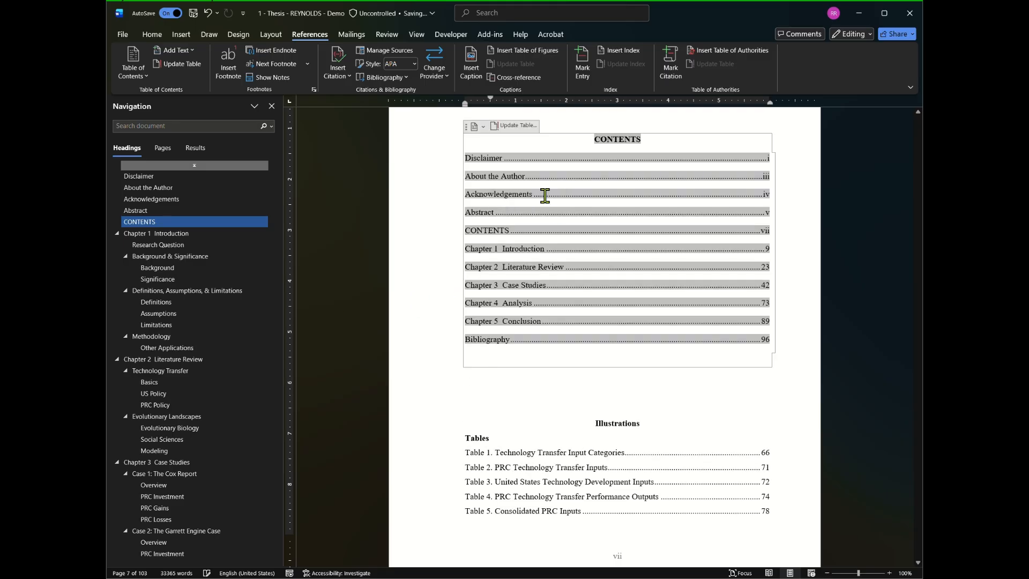
- Delete the CONTENTS entry listed between Abstract and Chapter 1 in the table of contents
{"action": "left_click", "coordinate": [560, 380]}
{"action": "triple_click", "coordinate": [477, 232]}
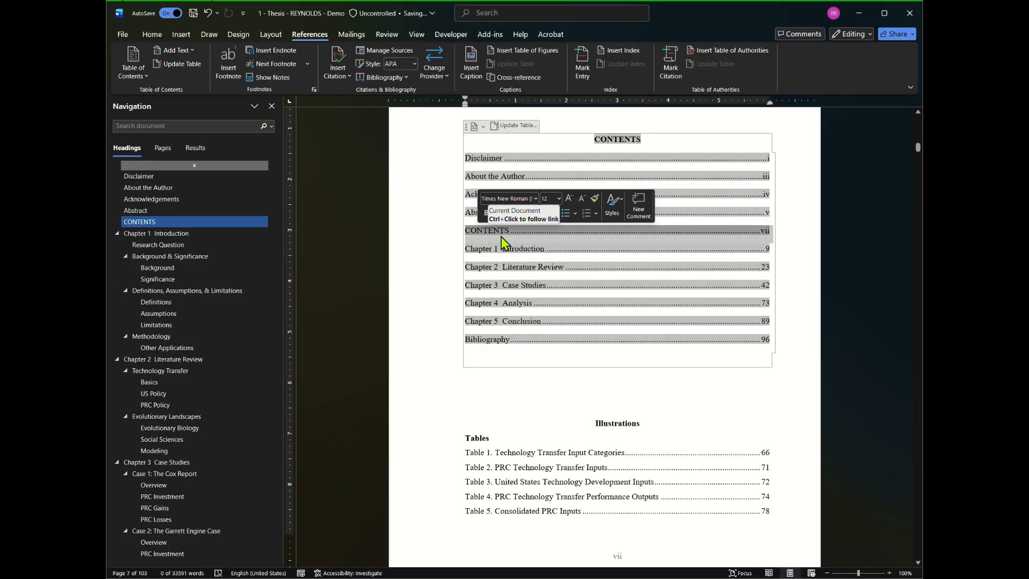
{"action": "key", "text": "Delete"}
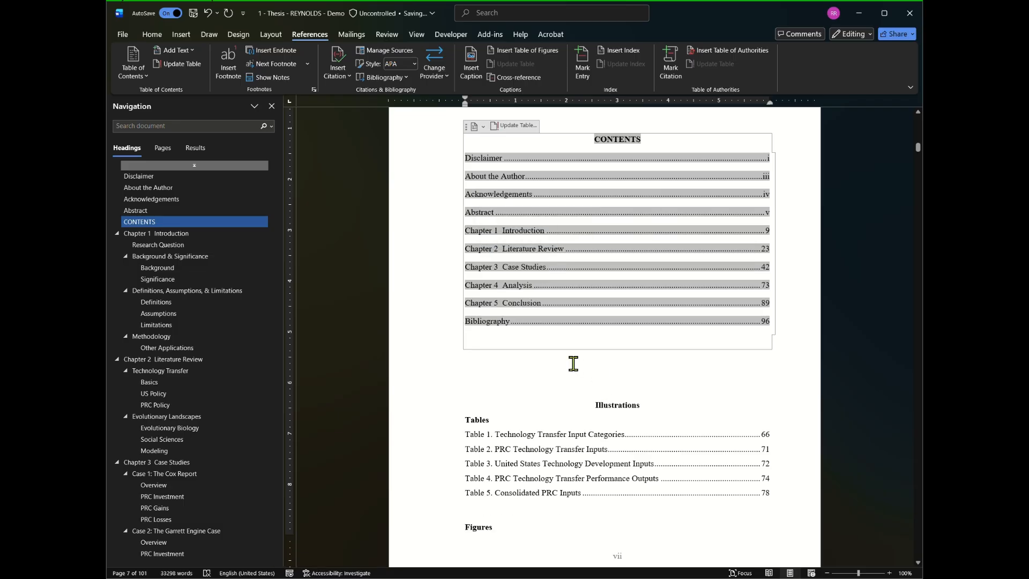
- Remove the word "Chapter" from the Chapter 1 Introduction entry in the table of contents
{"action": "left_click", "coordinate": [493, 230]}
{"action": "key", "text": "BackSpace"}
{"action": "key", "text": "BackSpace"}
{"action": "key", "text": "BackSpace"}
{"action": "key", "text": "BackSpace"}
{"action": "key", "text": "BackSpace"}
{"action": "key", "text": "BackSpace"}
{"action": "key", "text": "BackSpace"}
{"action": "key", "text": "BackSpace"}
- Delete the duplicate CONTENTS title inside the inserted table of contents
{"action": "scroll", "coordinate": [440, 168], "scroll_direction": "up", "scroll_amount": 3}
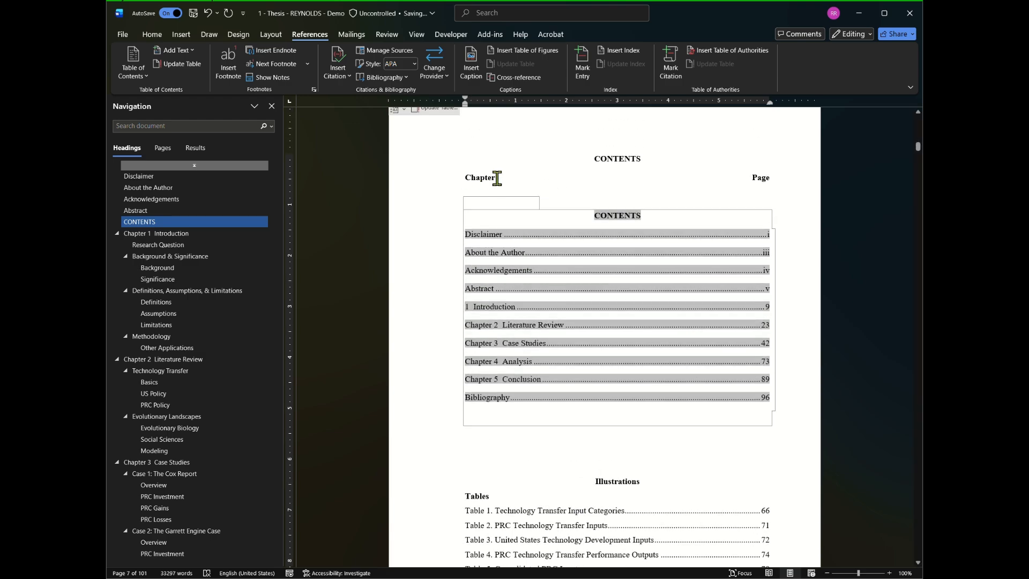
{"action": "double_click", "coordinate": [613, 216]}
{"action": "key", "text": "Delete"}
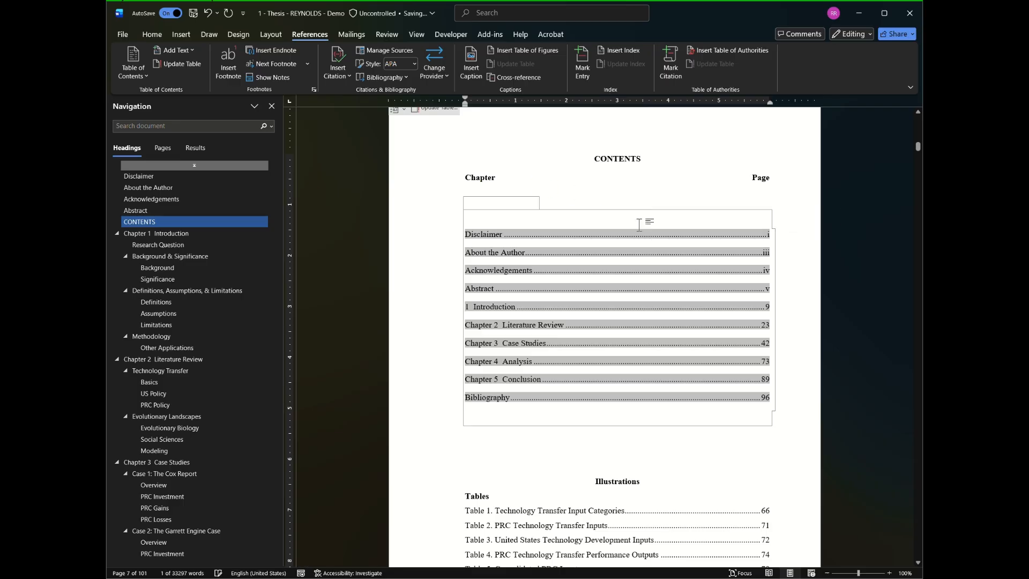
{"action": "left_click", "coordinate": [613, 174]}
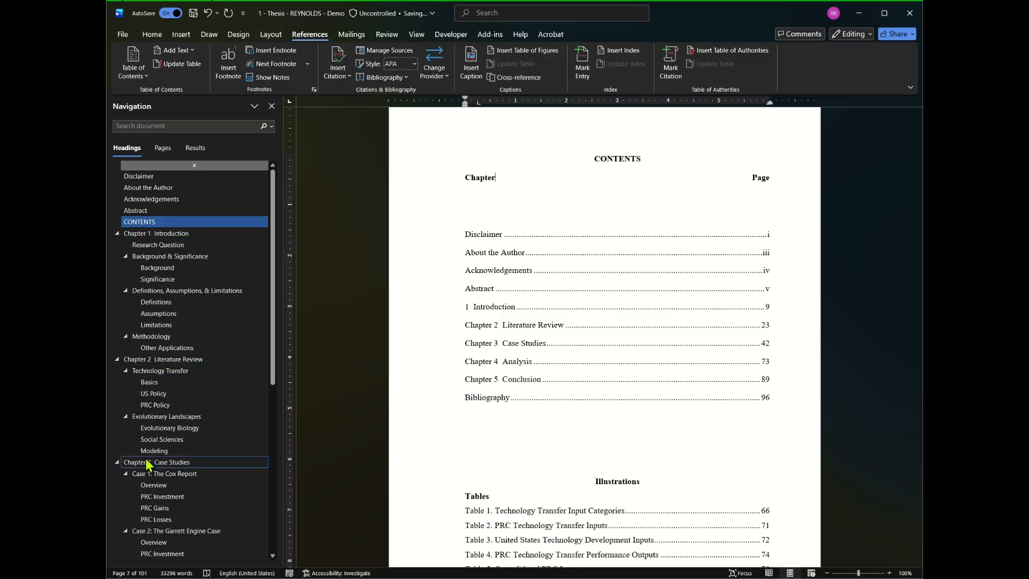
- Replace the Chapter 2 title LITERATURE REVIEW with THEORY
{"action": "left_click", "coordinate": [148, 359]}
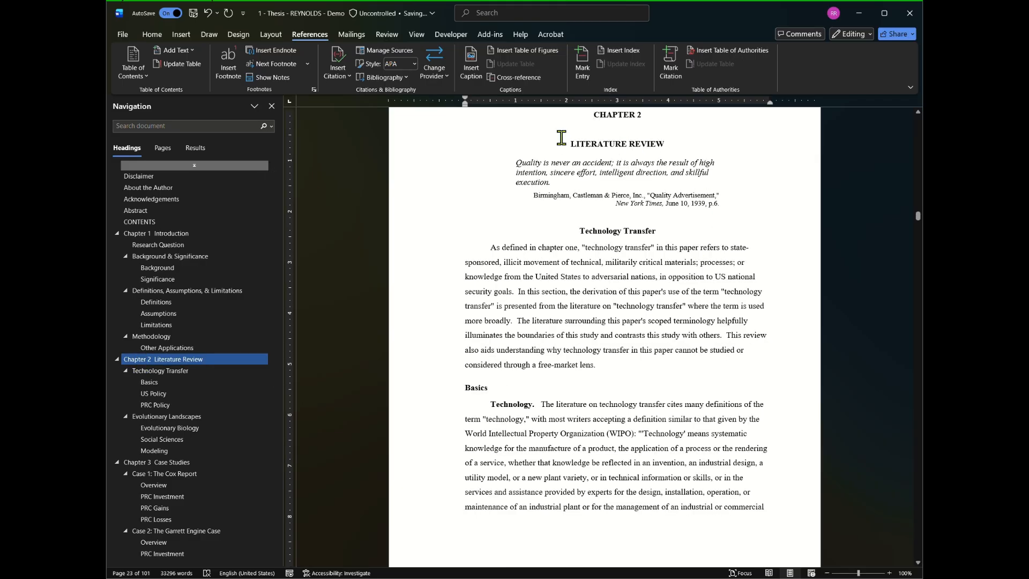
{"action": "left_click_drag", "start_coordinate": [571, 142], "coordinate": [658, 147]}
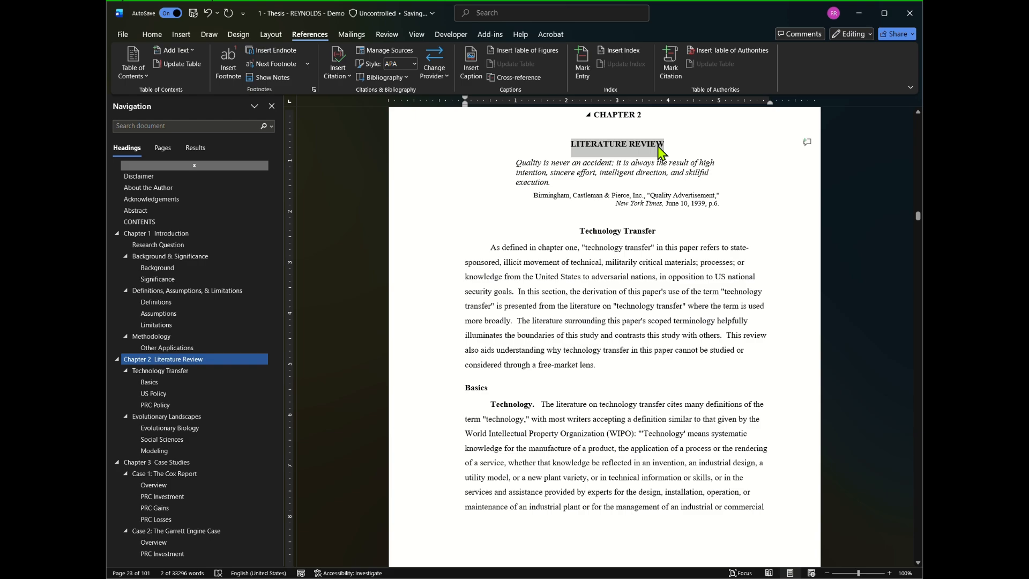
{"action": "type", "text": "THEORY"}
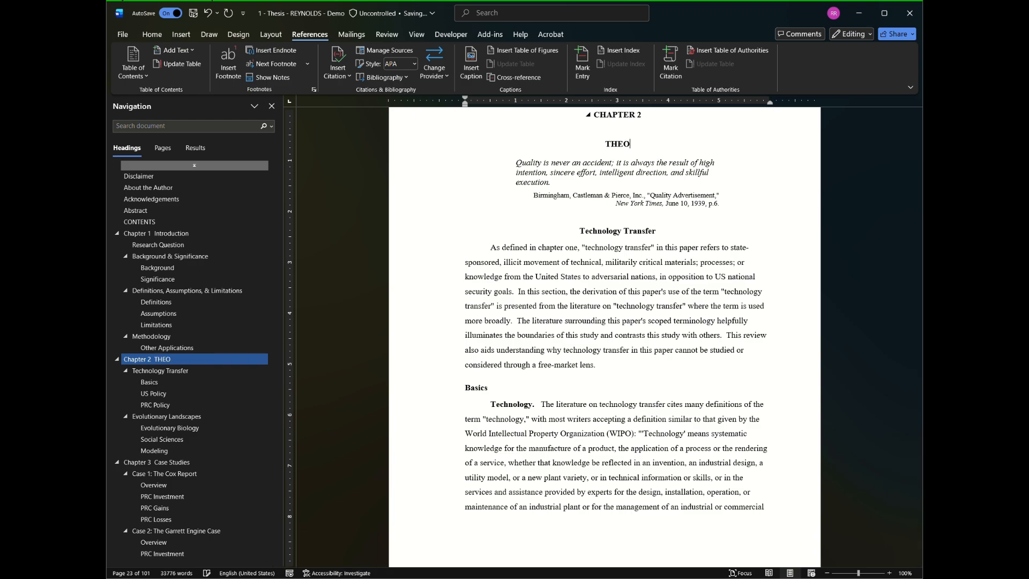
- Return to the CONTENTS page and update the entire table of contents
{"action": "left_click", "coordinate": [139, 222]}
{"action": "right_click", "coordinate": [529, 245]}
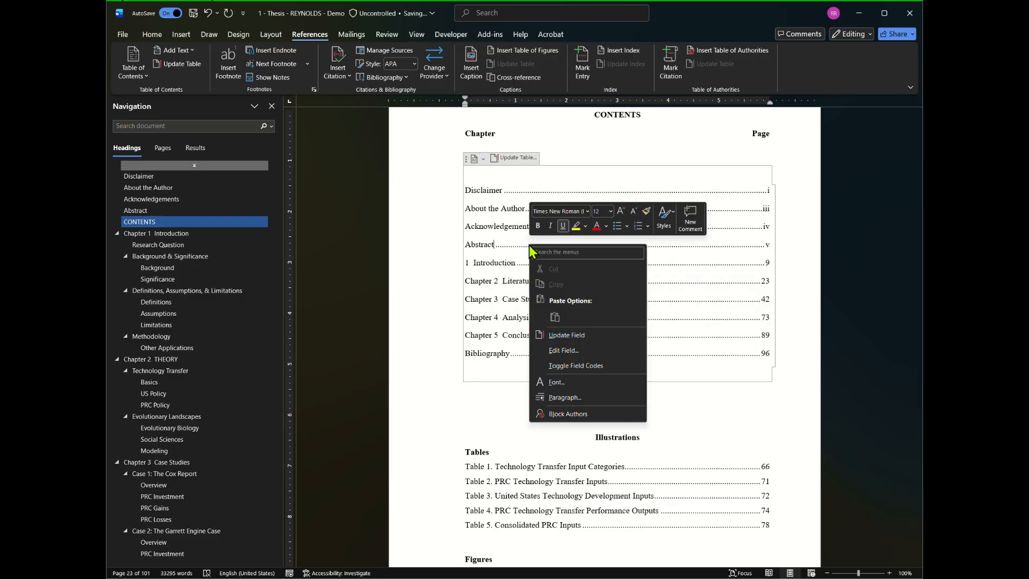
{"action": "left_click", "coordinate": [569, 335]}
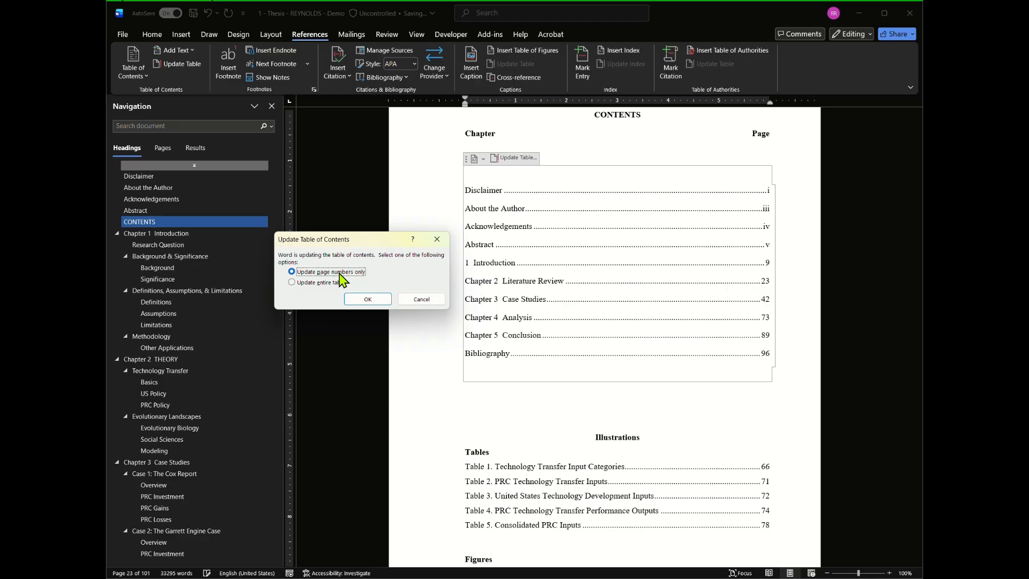
{"action": "left_click", "coordinate": [298, 282]}
{"action": "left_click", "coordinate": [358, 298]}
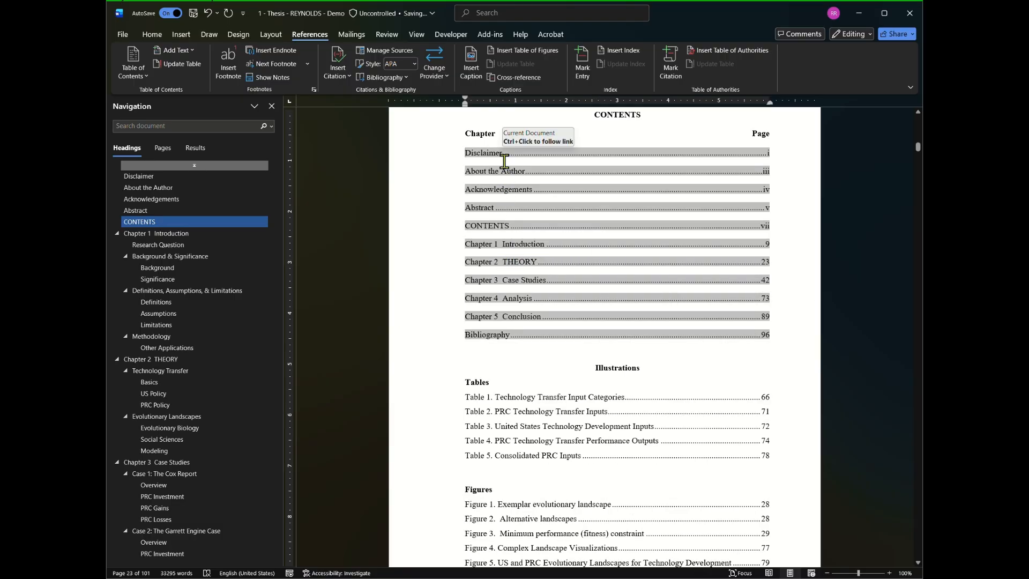
{"action": "left_click", "coordinate": [470, 246]}
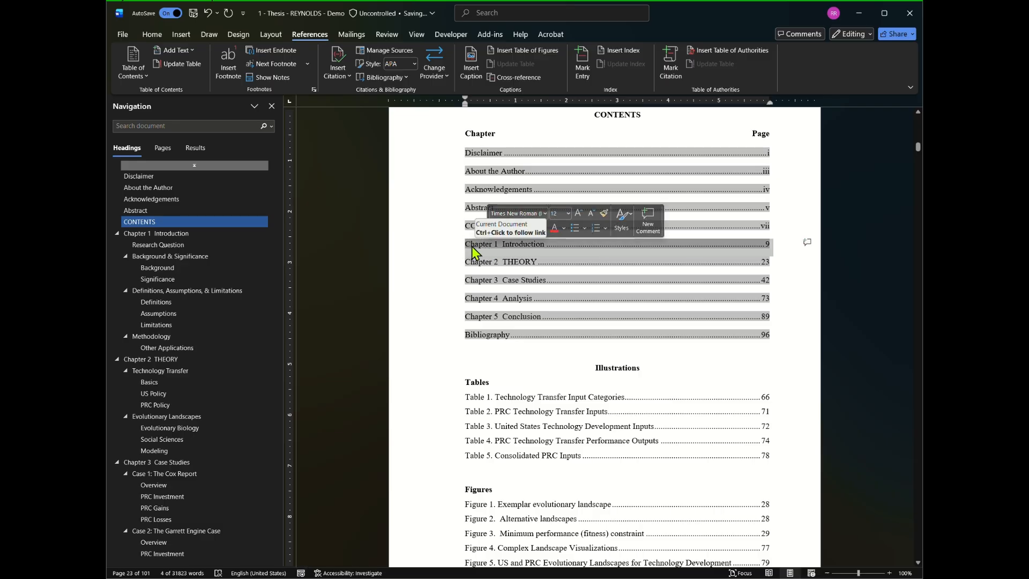
{"action": "left_click", "coordinate": [512, 249]}
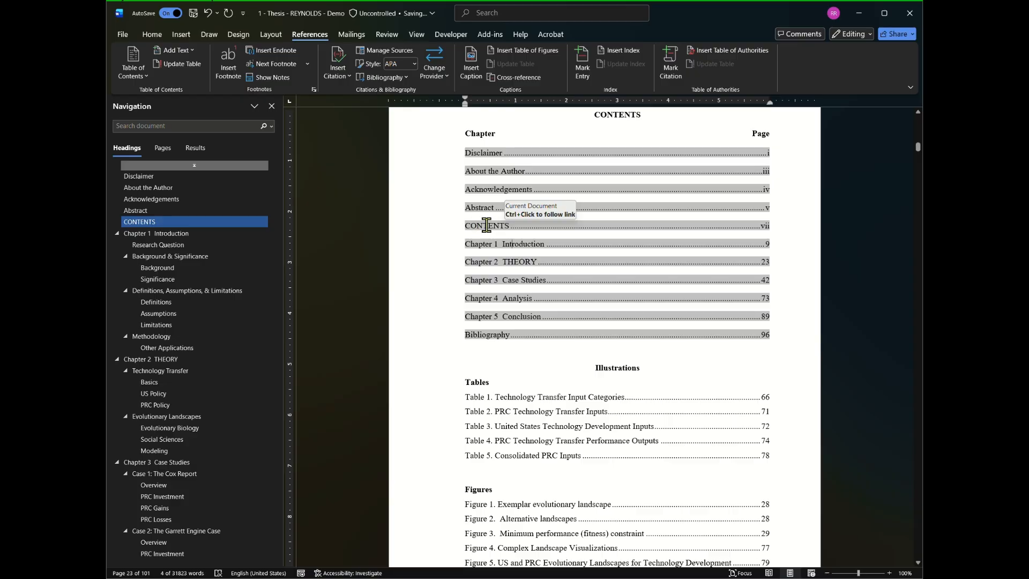
{"action": "scroll", "coordinate": [587, 268], "scroll_direction": "up", "scroll_amount": 2}
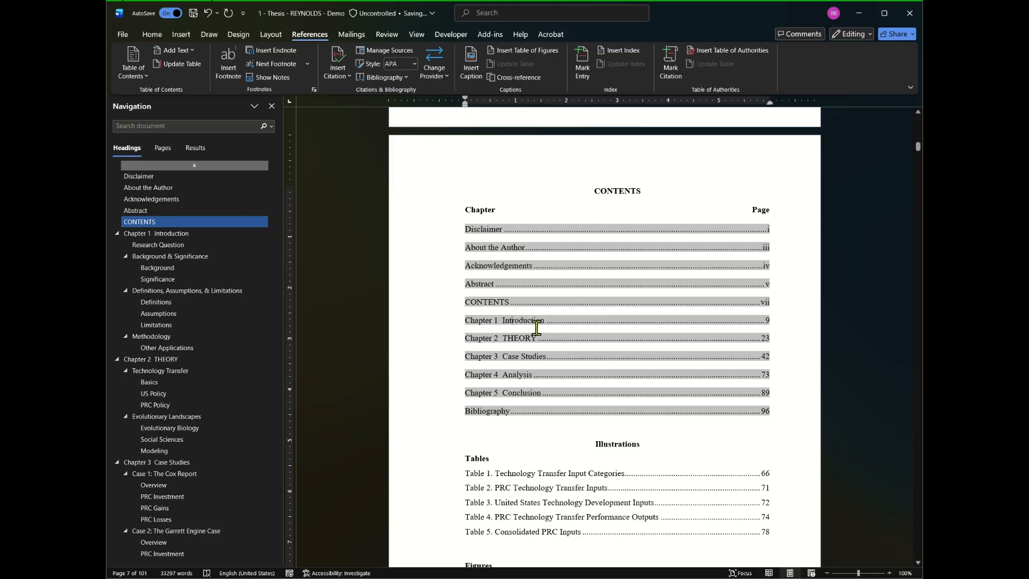
- Follow the Chapter 2 entry in the table of contents to its heading and change the title THEORY to LITERATURE REVIEW
{"action": "left_click", "coordinate": [160, 358]}
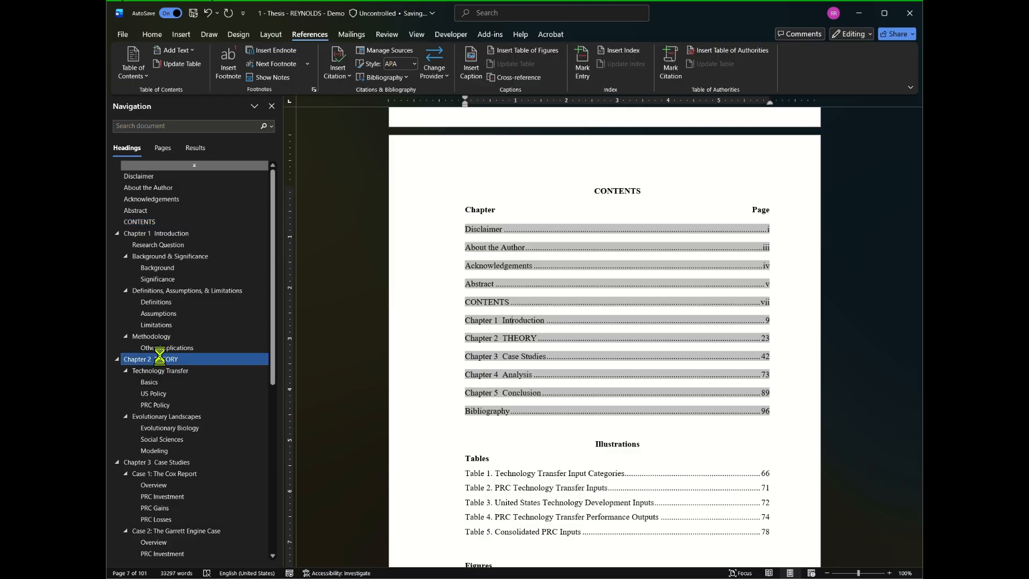
{"action": "left_click", "coordinate": [139, 222]}
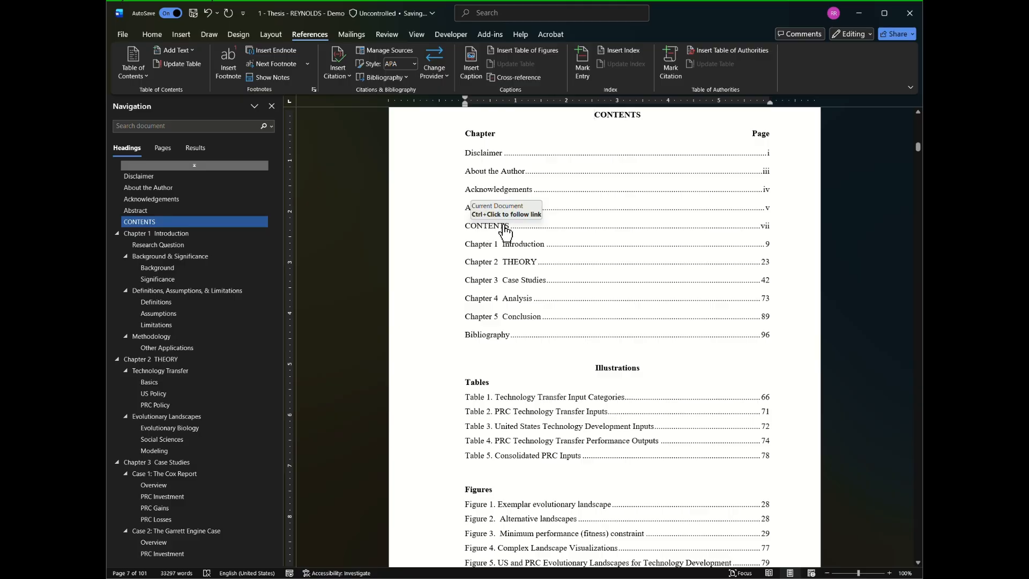
{"action": "left_click", "coordinate": [516, 263], "text": "ctrl"}
{"action": "double_click", "coordinate": [622, 244]}
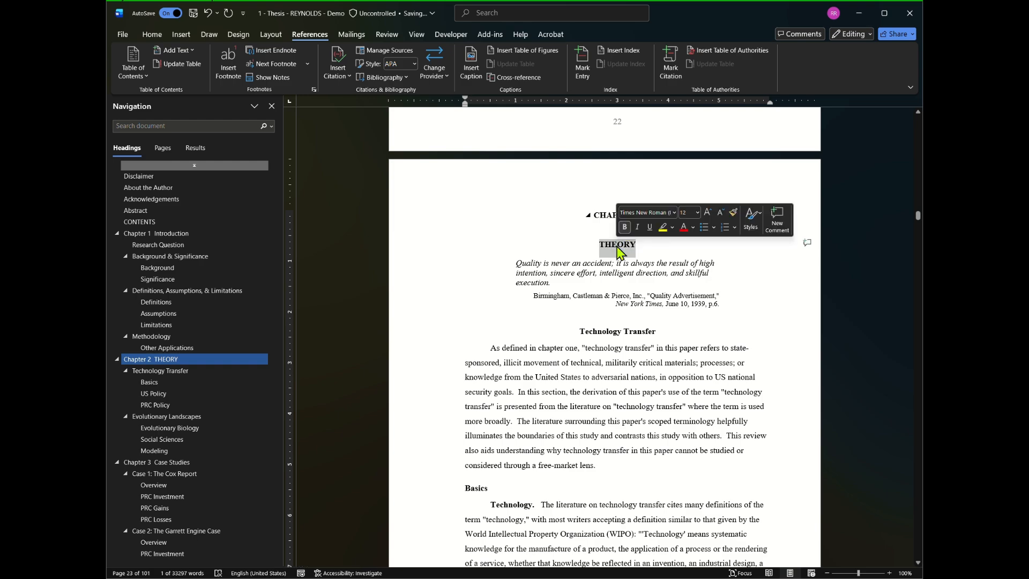
{"action": "type", "text": "LIT"}
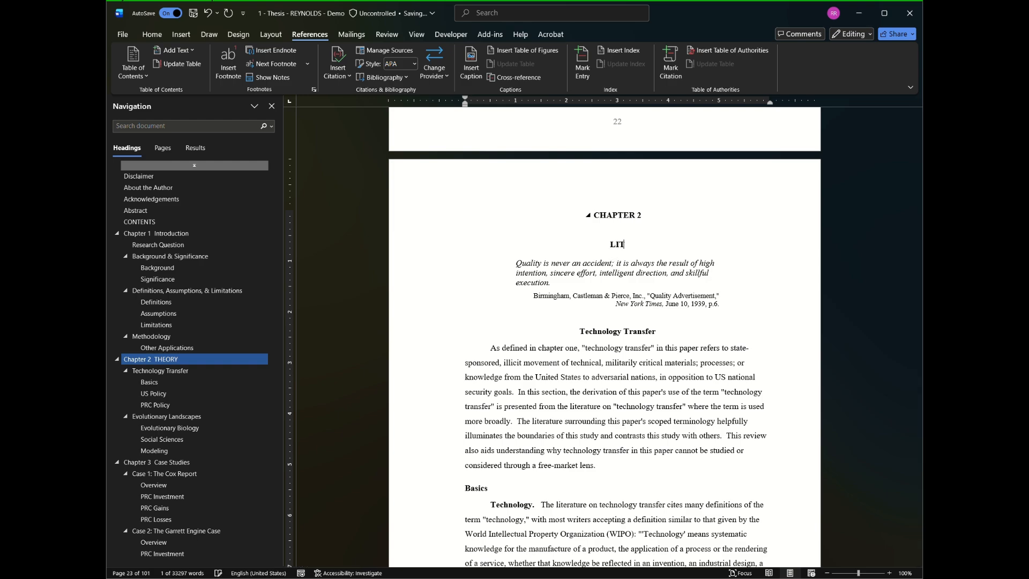
{"action": "type", "text": "ERATURE REVIE"}
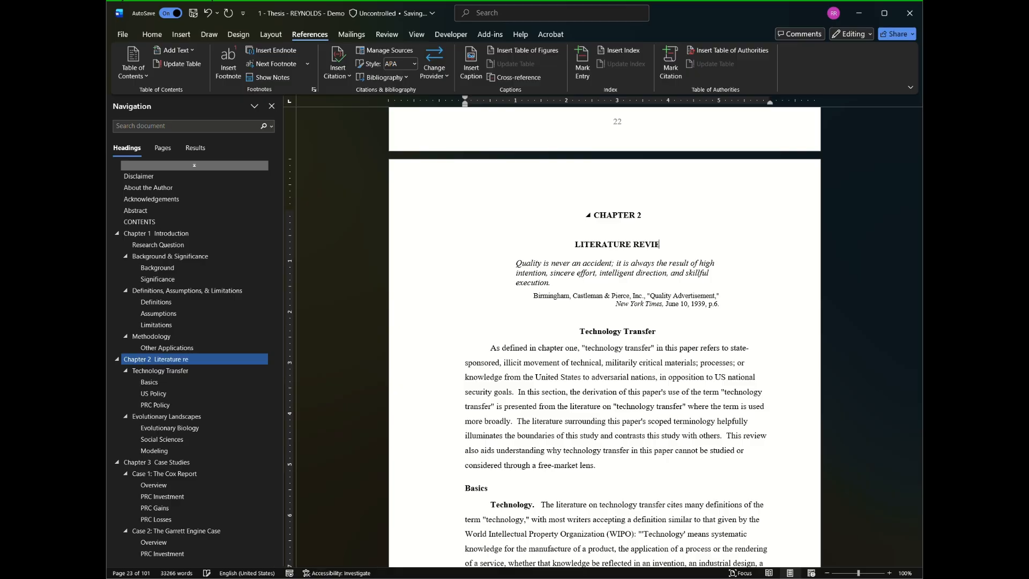
{"action": "type", "text": "W"}
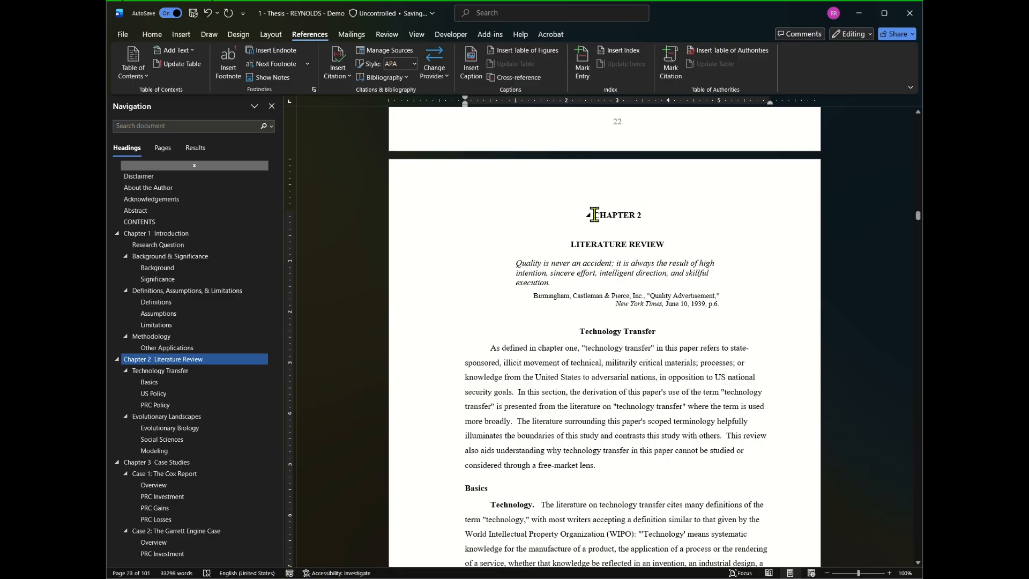
- Insert a page break before the CHAPTER 2 heading and check the pages around it
{"action": "key", "text": "ctrl+Return"}
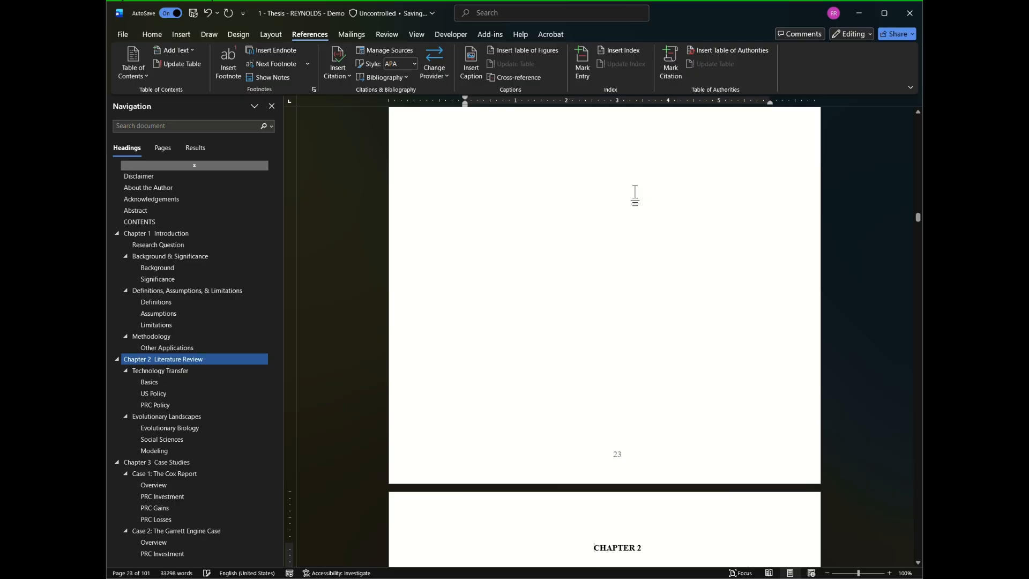
{"action": "scroll", "coordinate": [660, 246], "scroll_direction": "up", "scroll_amount": 5}
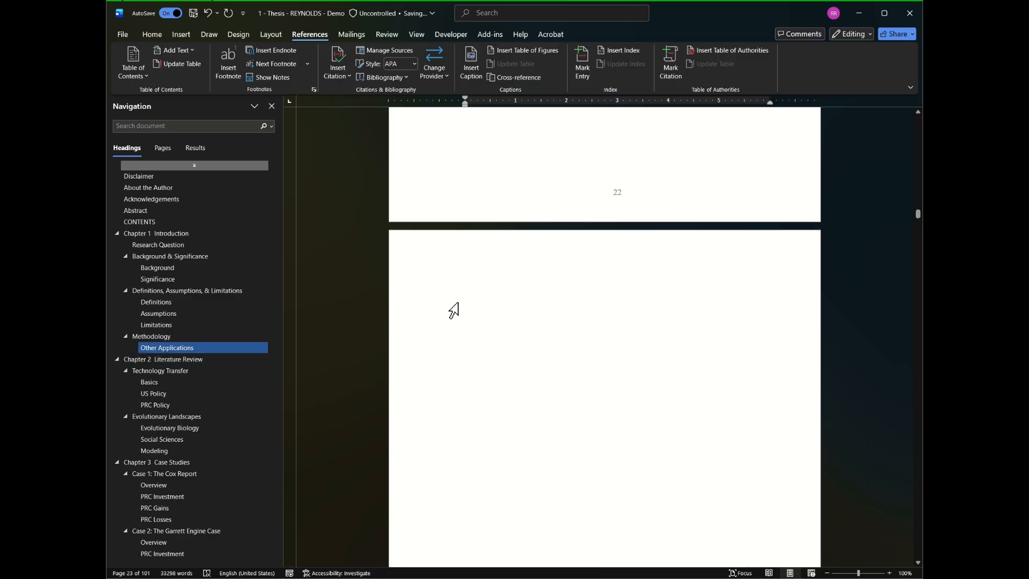
{"action": "scroll", "coordinate": [640, 410], "scroll_direction": "down", "scroll_amount": 10}
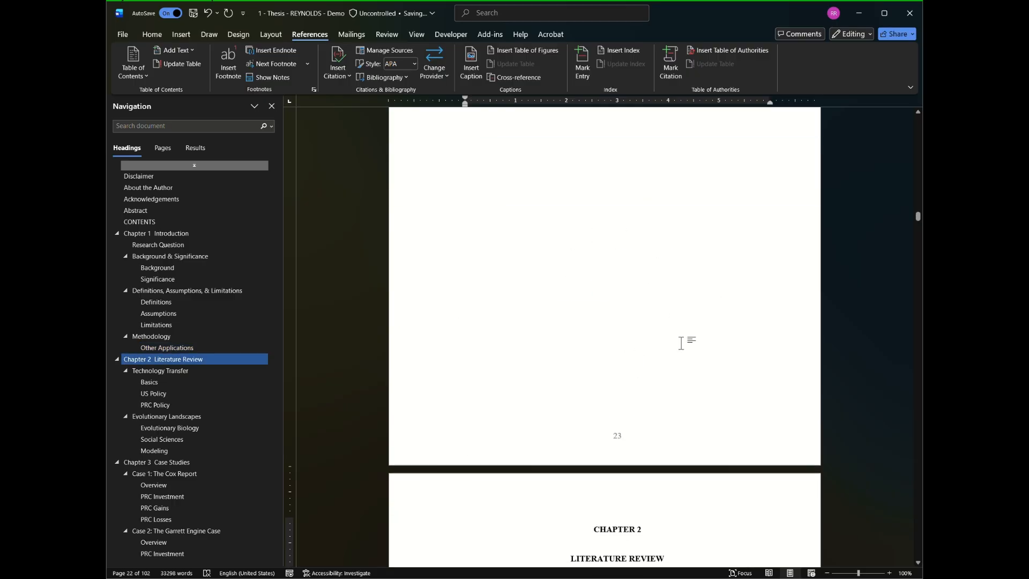
{"action": "scroll", "coordinate": [686, 400], "scroll_direction": "down", "scroll_amount": 6}
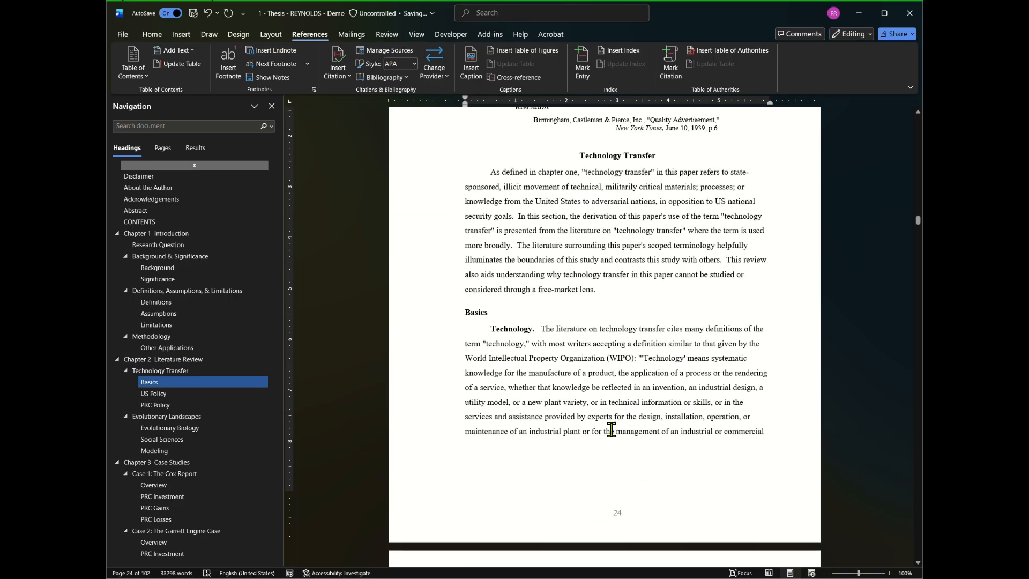
{"action": "scroll", "coordinate": [608, 410], "scroll_direction": "up", "scroll_amount": 1}
- Go back to the CONTENTS page and update the entire table of contents, including titles and page numbers
{"action": "left_click", "coordinate": [138, 222]}
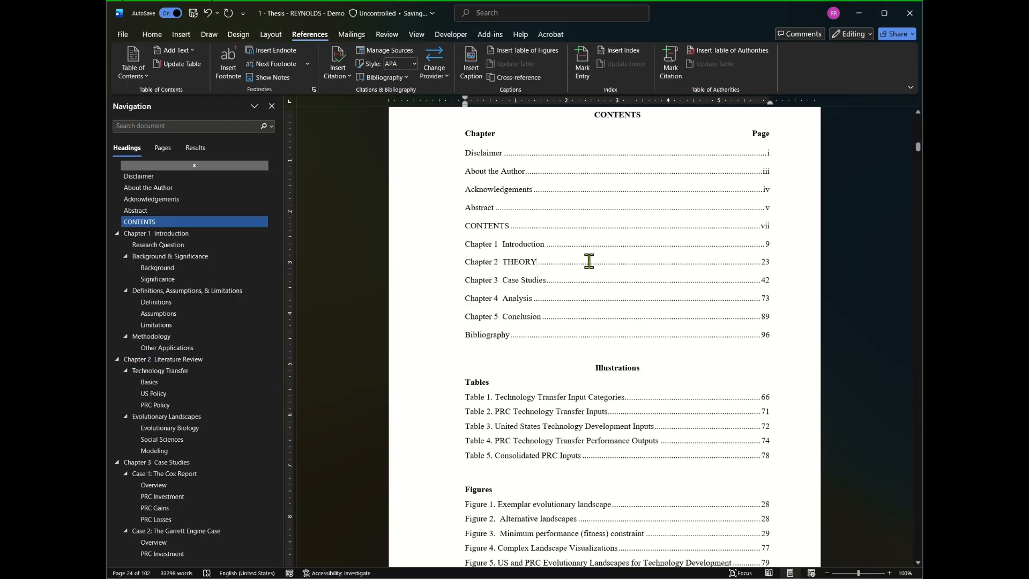
{"action": "right_click", "coordinate": [590, 262]}
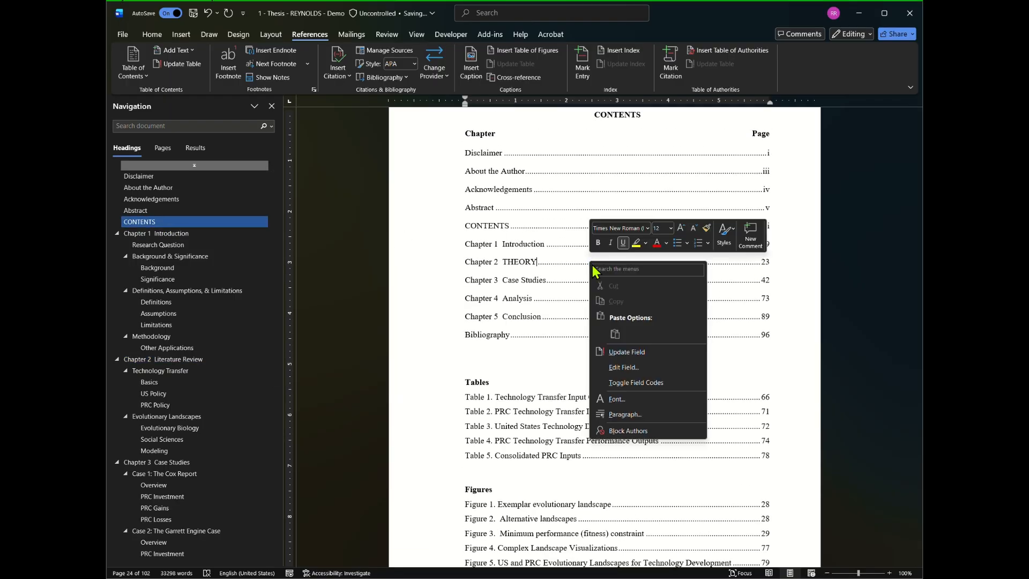
{"action": "left_click", "coordinate": [628, 352]}
{"action": "left_click", "coordinate": [312, 282]}
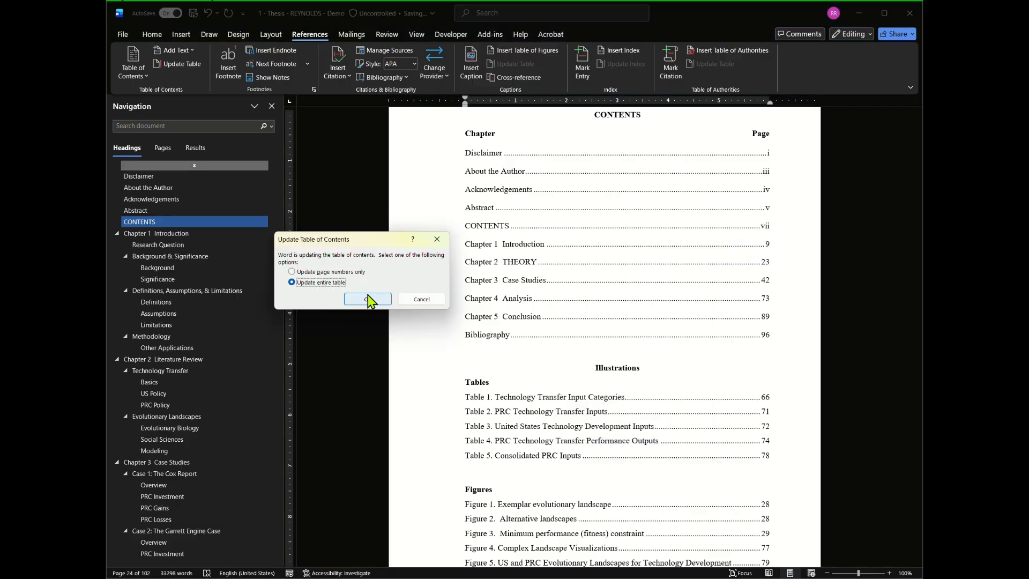
{"action": "left_click", "coordinate": [348, 296]}
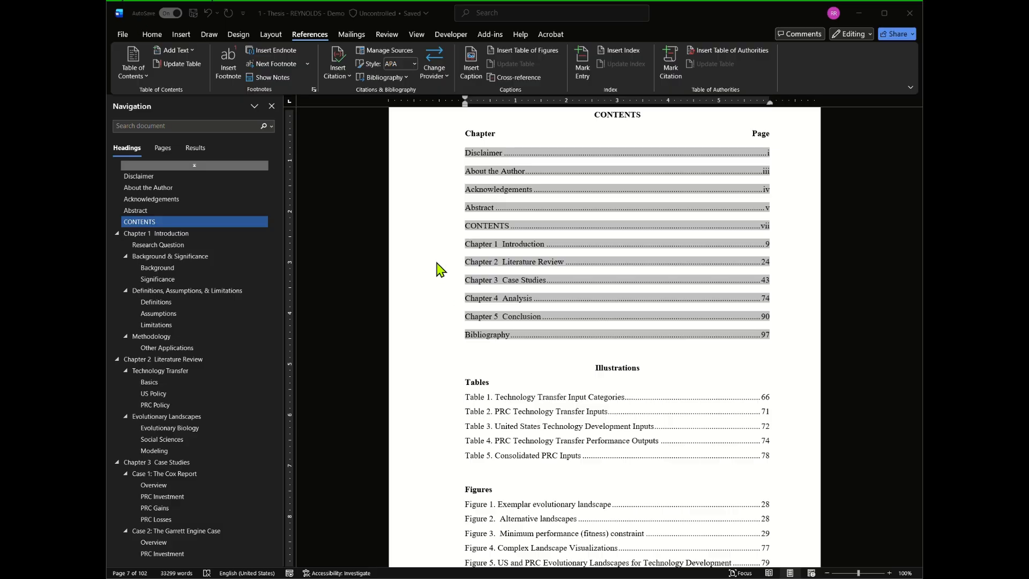
- Examine the Illustrations lists, follow the Table 1 entry to its table to compare page numbers, and return to CONTENTS
{"action": "scroll", "coordinate": [664, 296], "scroll_direction": "down", "scroll_amount": 3}
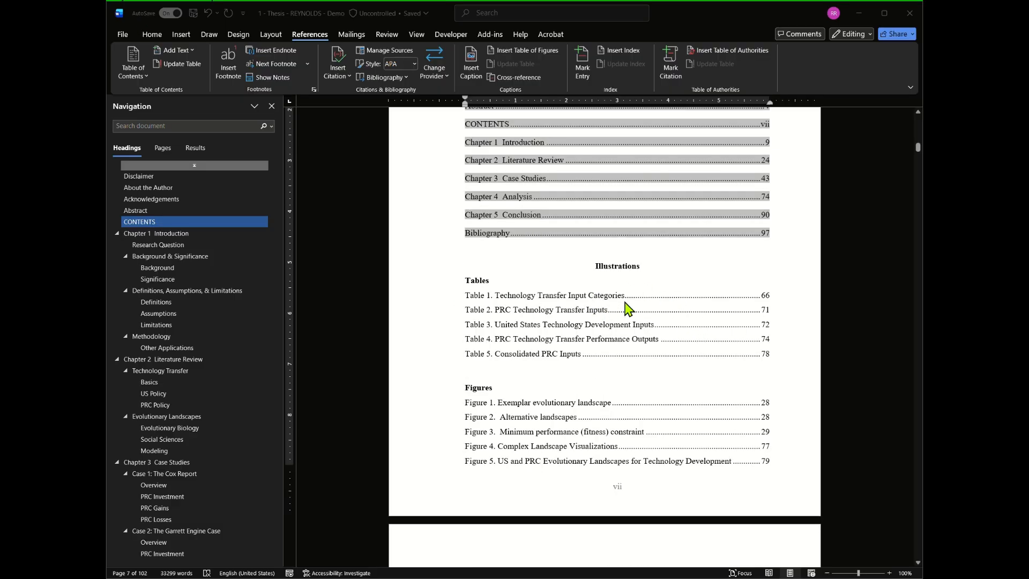
{"action": "scroll", "coordinate": [625, 308], "scroll_direction": "down", "scroll_amount": 1}
{"action": "scroll", "coordinate": [627, 309], "scroll_direction": "down", "scroll_amount": 1}
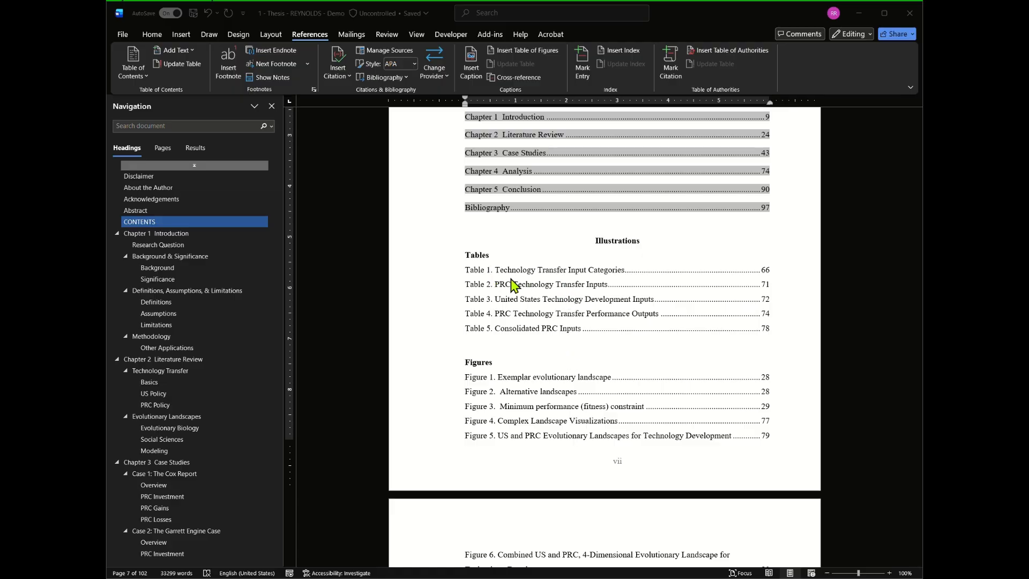
{"action": "left_click", "coordinate": [423, 279]}
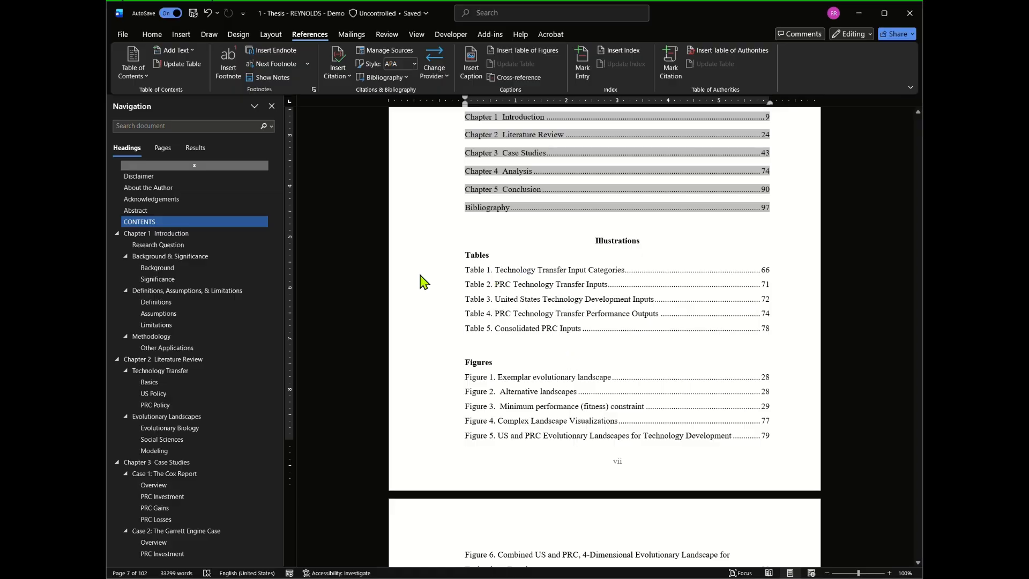
{"action": "left_click", "coordinate": [557, 276], "text": "ctrl"}
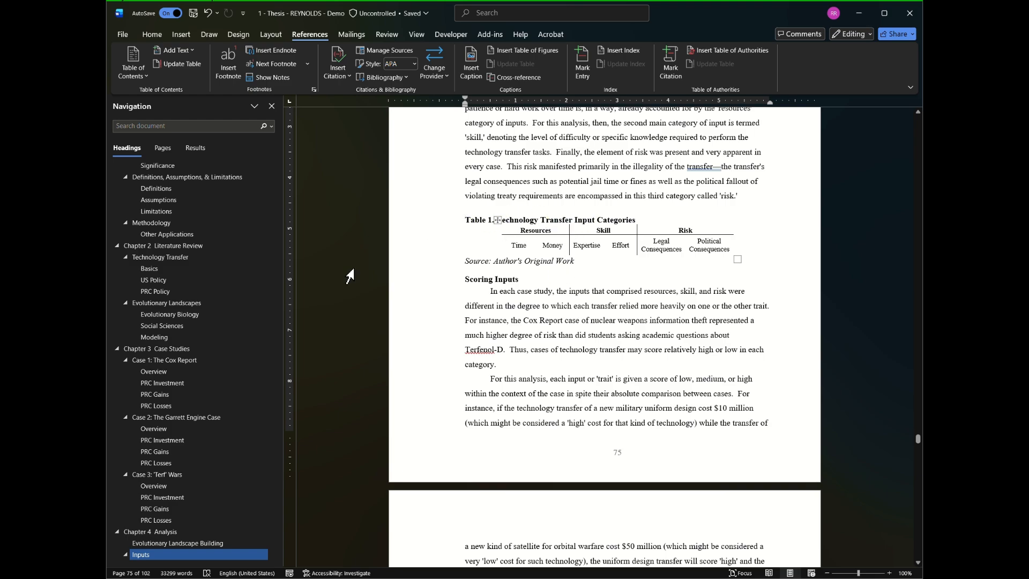
{"action": "scroll", "coordinate": [219, 271], "scroll_direction": "up", "scroll_amount": 3}
{"action": "left_click", "coordinate": [140, 222]}
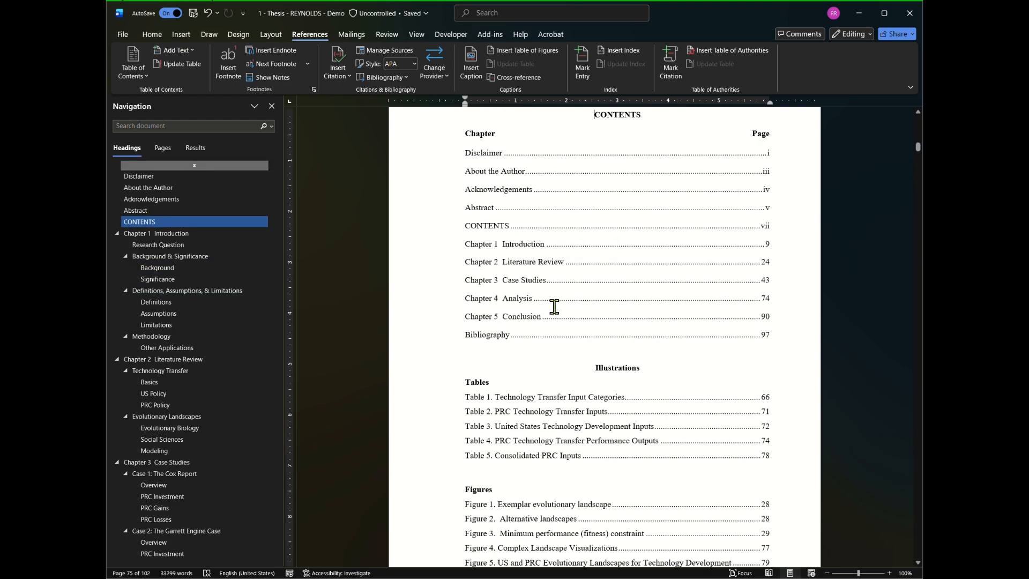
- Replace the five entries listed under Tables with a newly generated table of figures using the Table caption label
{"action": "scroll", "coordinate": [536, 300], "scroll_direction": "down", "scroll_amount": 2}
{"action": "scroll", "coordinate": [527, 299], "scroll_direction": "down", "scroll_amount": 1}
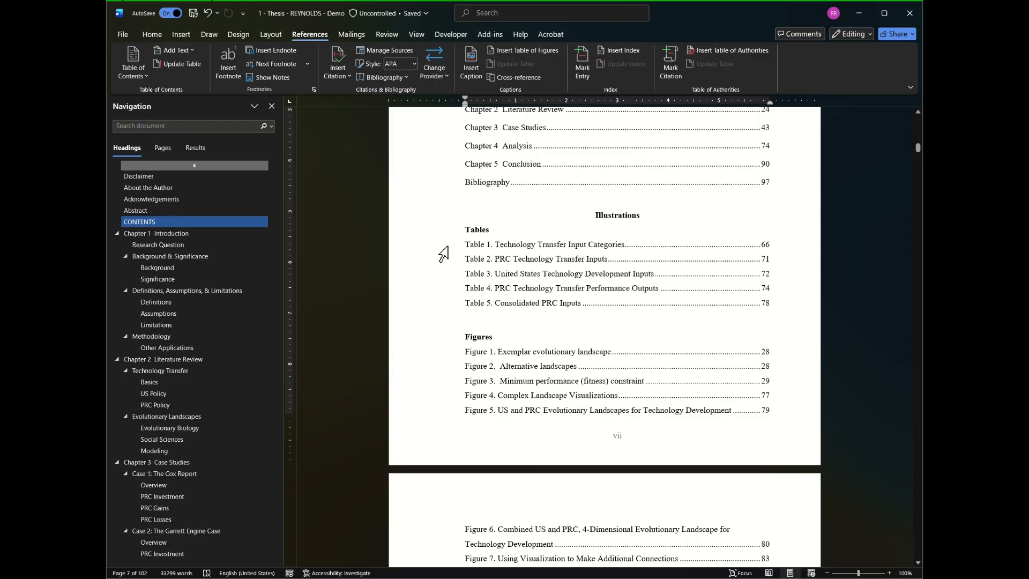
{"action": "left_click_drag", "start_coordinate": [444, 252], "coordinate": [448, 312]}
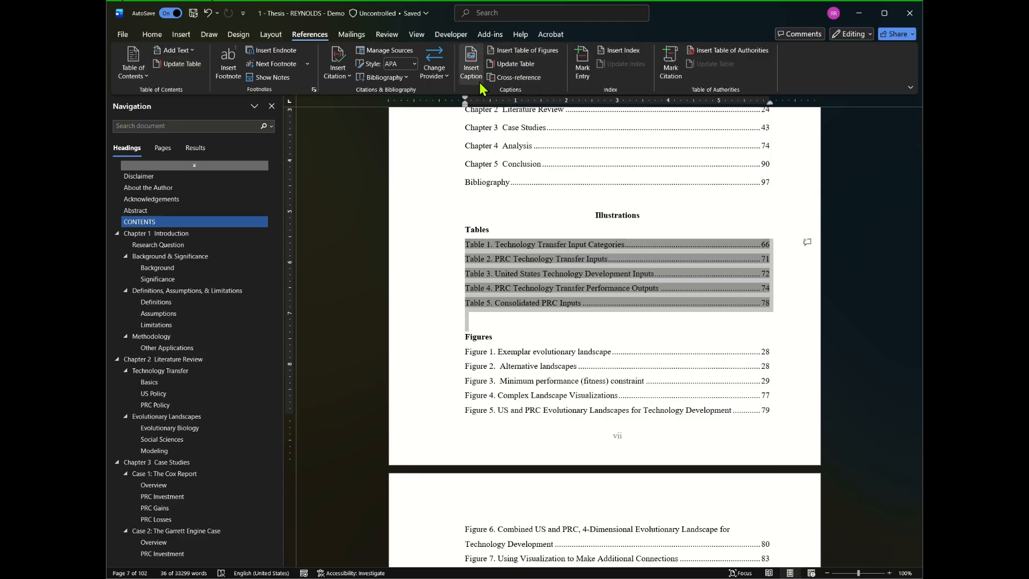
{"action": "left_click", "coordinate": [543, 54]}
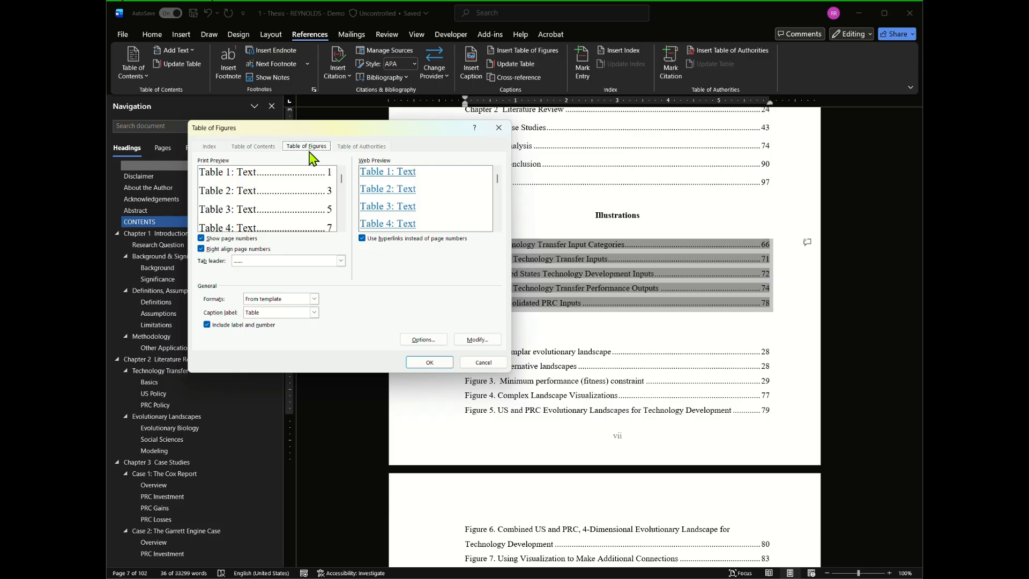
{"action": "left_click", "coordinate": [314, 312]}
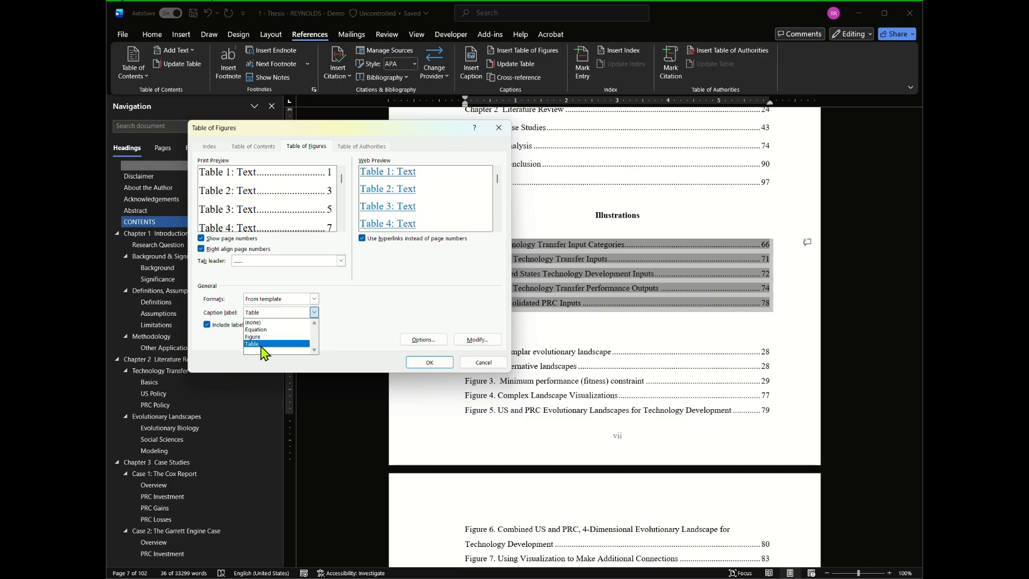
{"action": "left_click", "coordinate": [262, 344]}
{"action": "left_click", "coordinate": [438, 364]}
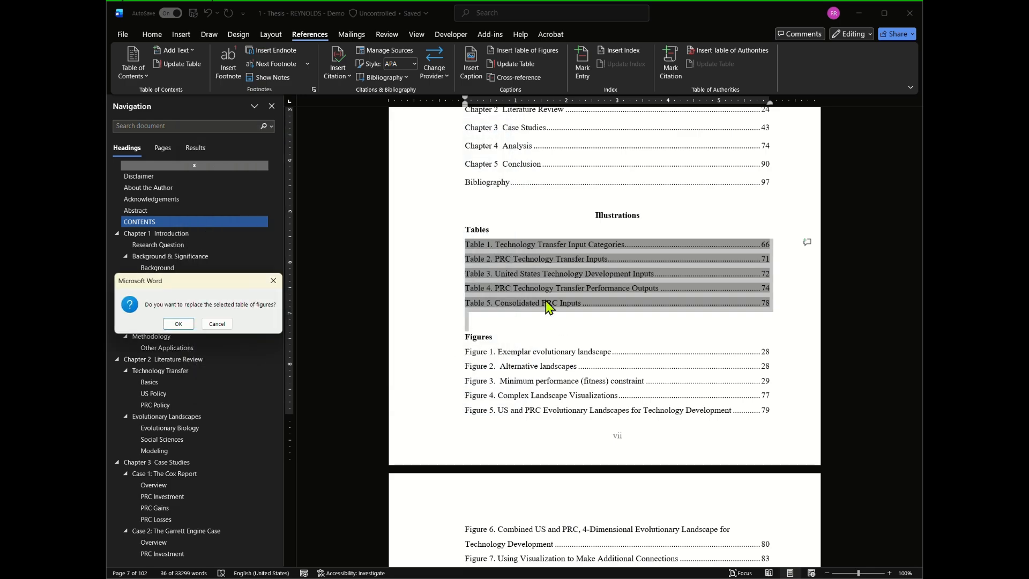
{"action": "left_click", "coordinate": [178, 324]}
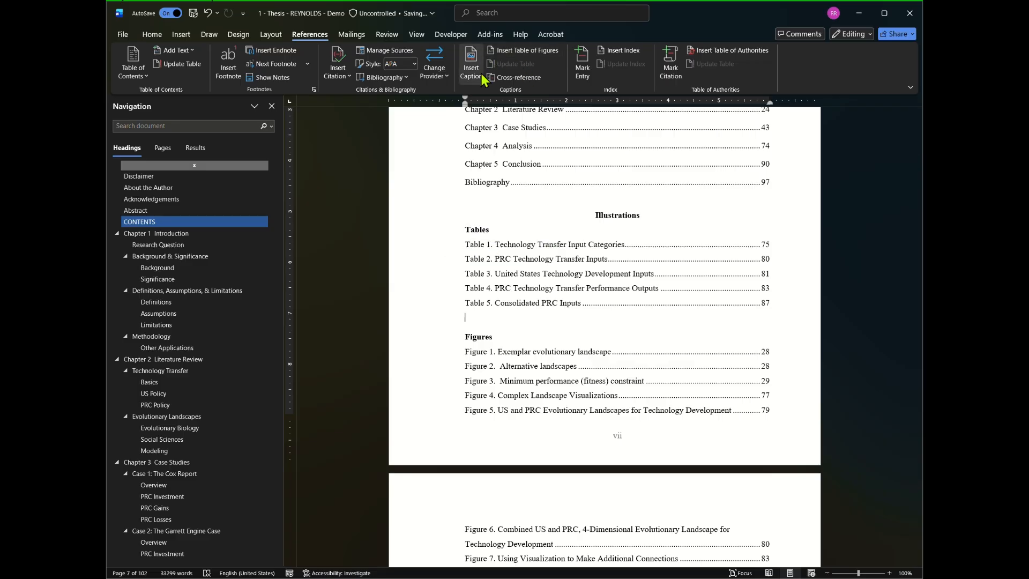
- Follow the Table 1 entry to its table and split the paragraph above it before "patience or hard work" with an empty line between
{"action": "left_click", "coordinate": [533, 244], "text": "ctrl"}
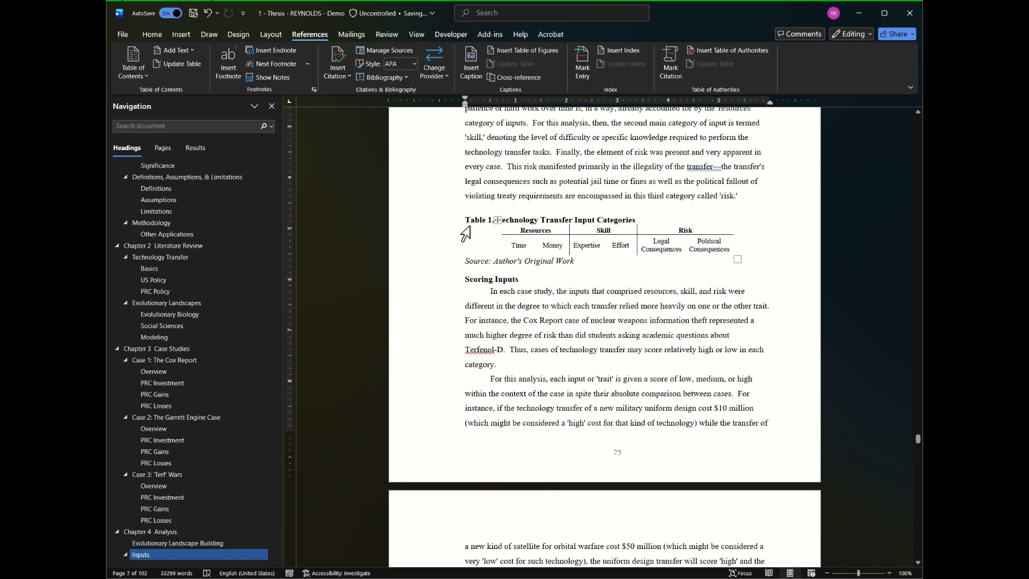
{"action": "scroll", "coordinate": [474, 180], "scroll_direction": "up", "scroll_amount": 3}
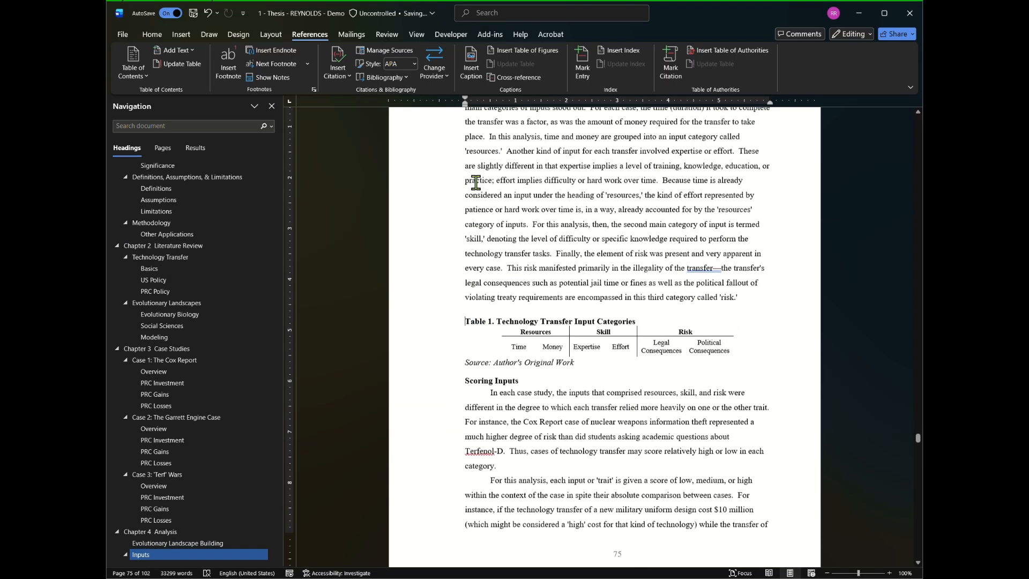
{"action": "left_click", "coordinate": [467, 208]}
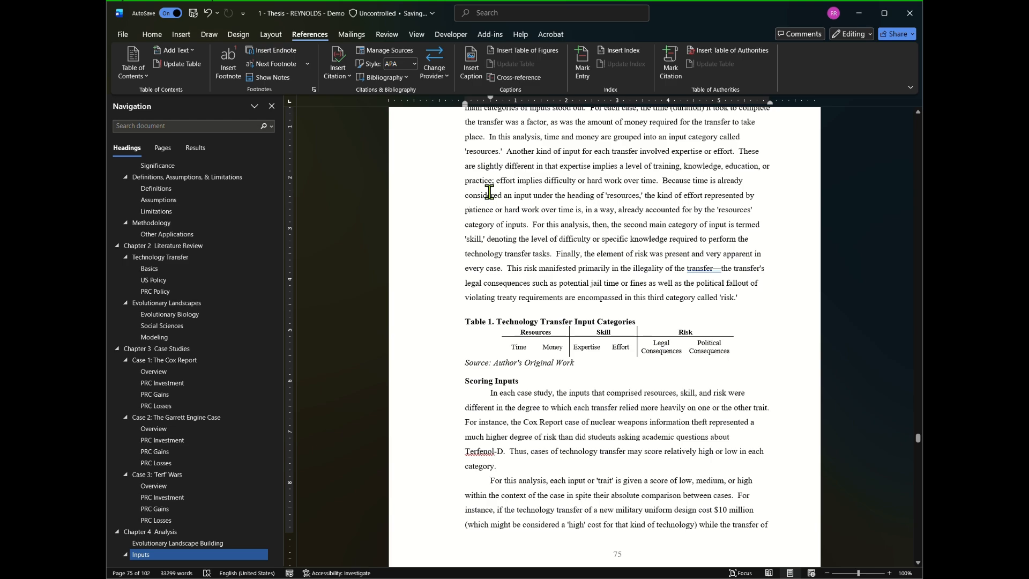
{"action": "key", "text": "Return"}
{"action": "key", "text": "Return"}
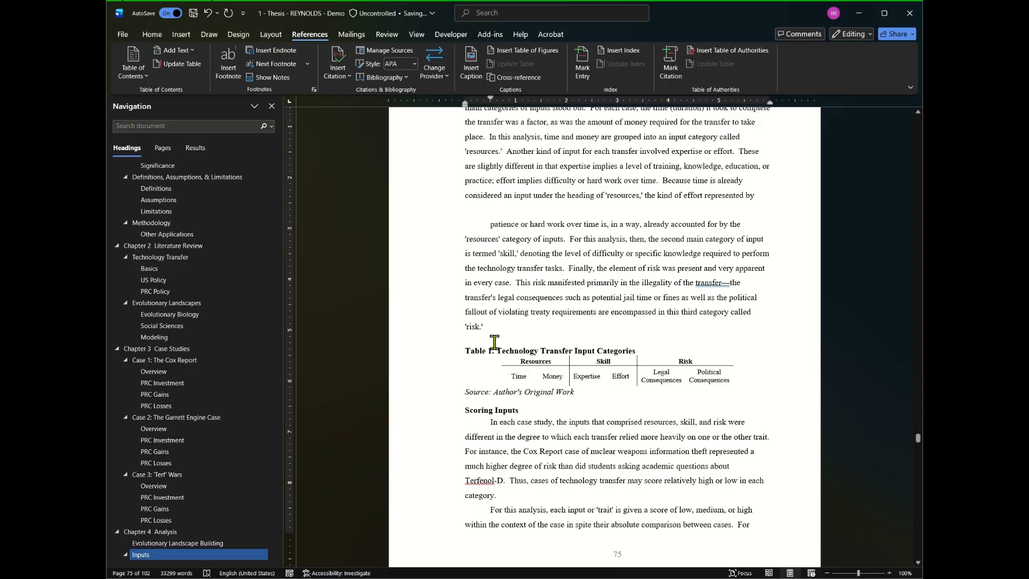
- Insert a Table caption reading "Table 1. New first table" on the empty line within the split paragraph
{"action": "left_click", "coordinate": [501, 211]}
{"action": "left_click", "coordinate": [470, 65]}
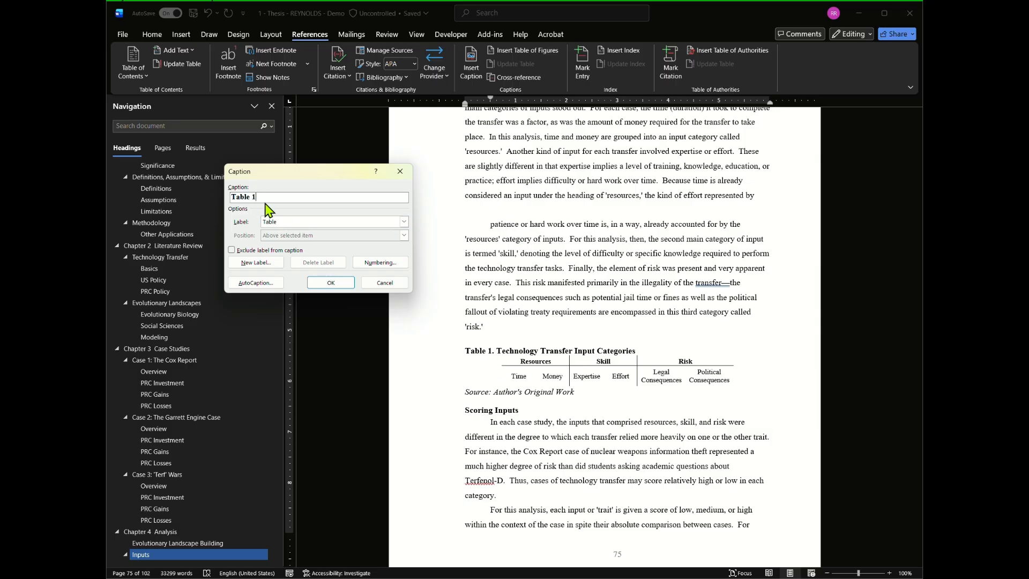
{"action": "type", "text": "New first table"}
{"action": "left_click", "coordinate": [320, 285]}
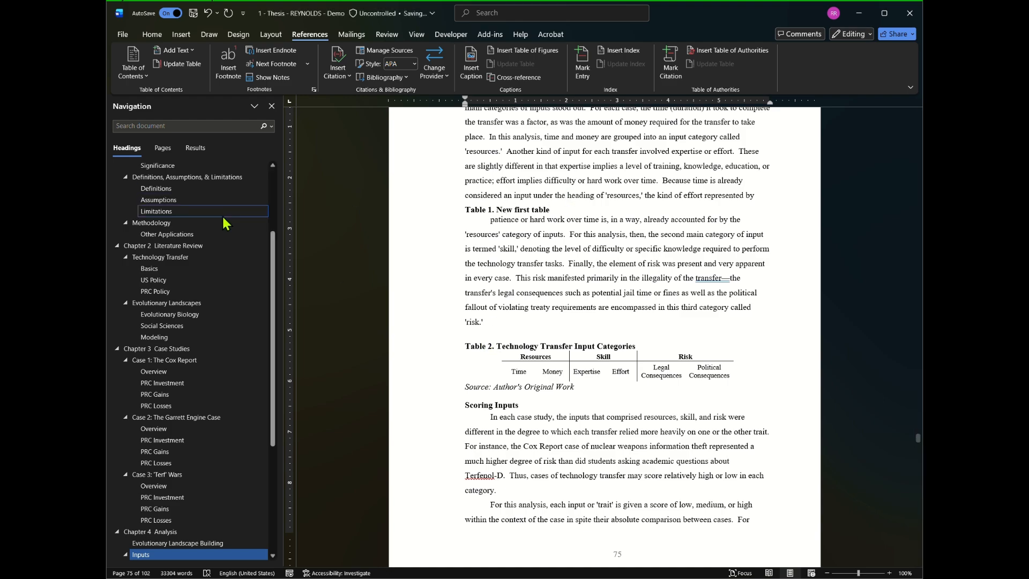
- Return to the CONTENTS page and update the entire list under Tables
{"action": "scroll", "coordinate": [199, 216], "scroll_direction": "up", "scroll_amount": 4}
{"action": "left_click", "coordinate": [163, 222]}
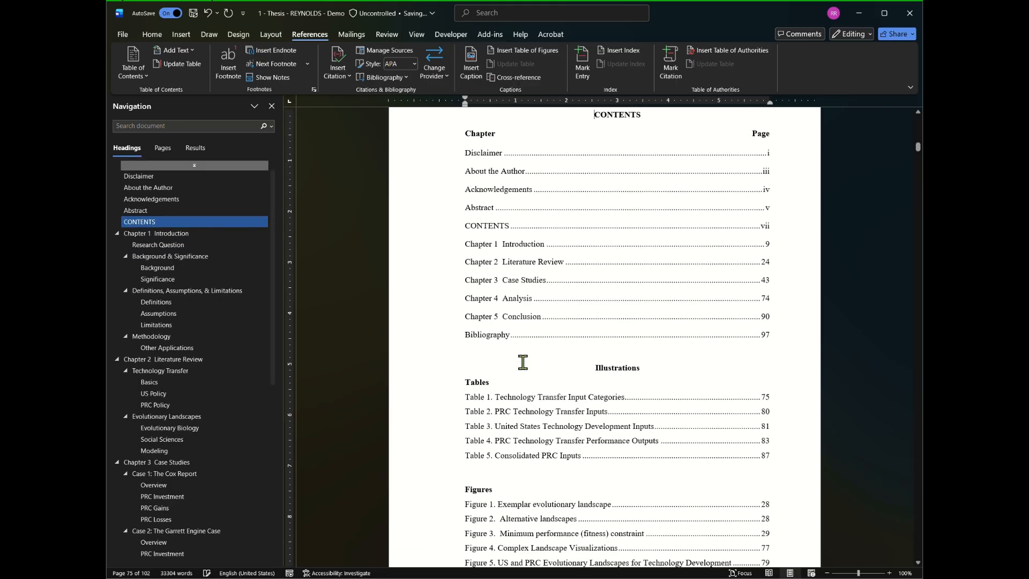
{"action": "scroll", "coordinate": [536, 349], "scroll_direction": "down", "scroll_amount": 4}
{"action": "right_click", "coordinate": [538, 308]}
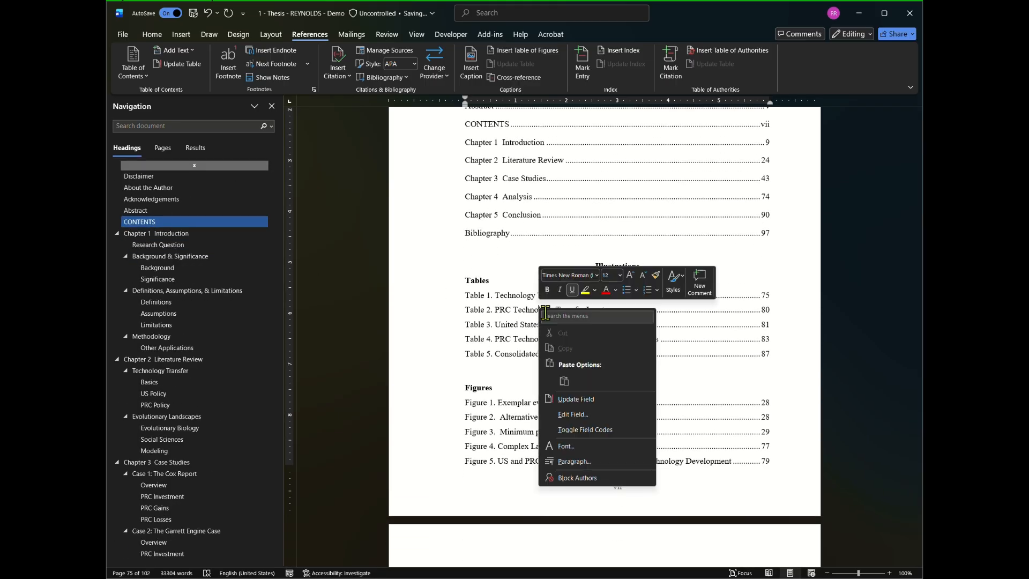
{"action": "left_click", "coordinate": [597, 400]}
{"action": "left_click", "coordinate": [324, 283]}
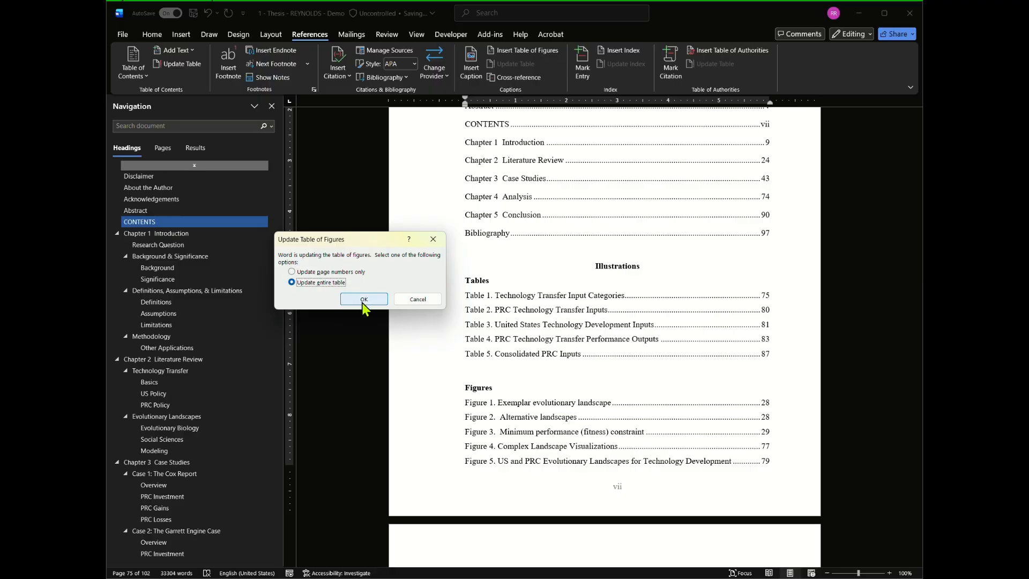
{"action": "left_click", "coordinate": [364, 299]}
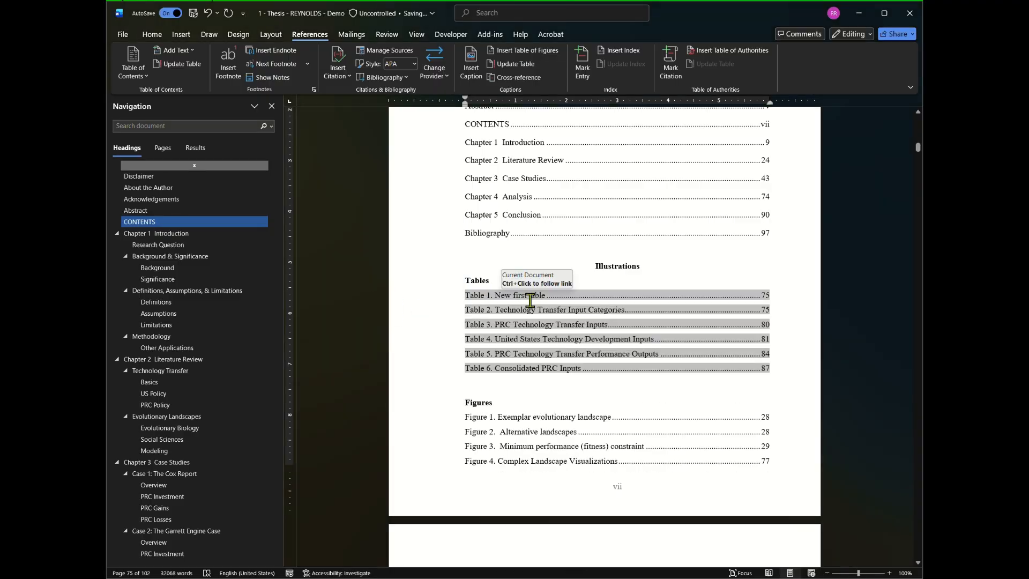
- Follow the "Table 1. New first table" entry to its caption and return to the CONTENTS page
{"action": "left_click", "coordinate": [499, 299], "text": "ctrl"}
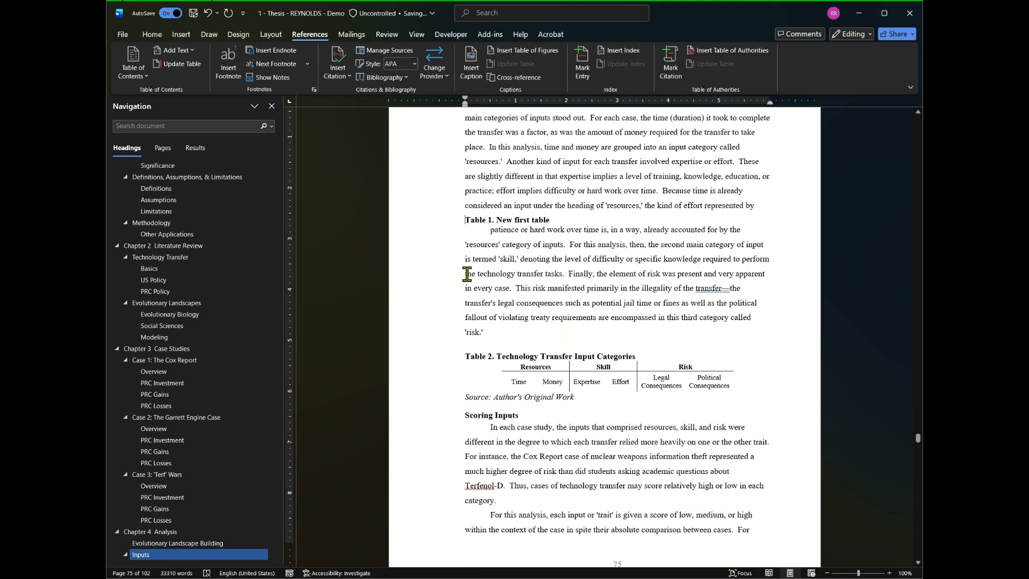
{"action": "scroll", "coordinate": [231, 268], "scroll_direction": "up", "scroll_amount": 3}
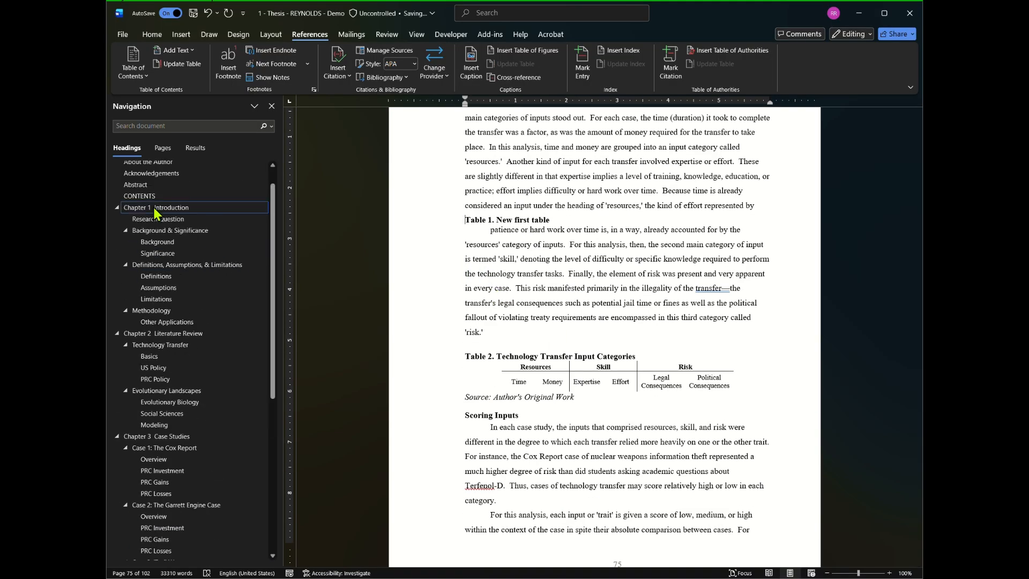
{"action": "left_click", "coordinate": [155, 196]}
- Follow the Figure 4 entry and split the paragraph above Complex Visualizations before "Such future analysis", leaving an empty line
{"action": "scroll", "coordinate": [586, 280], "scroll_direction": "down", "scroll_amount": 5}
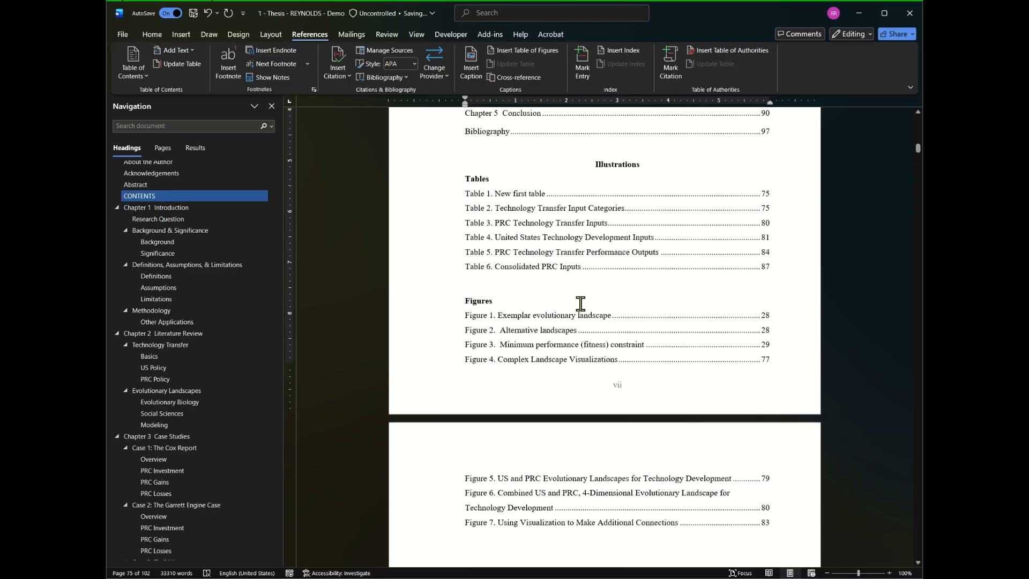
{"action": "left_click", "coordinate": [553, 363], "text": "ctrl"}
{"action": "scroll", "coordinate": [566, 354], "scroll_direction": "up", "scroll_amount": 3}
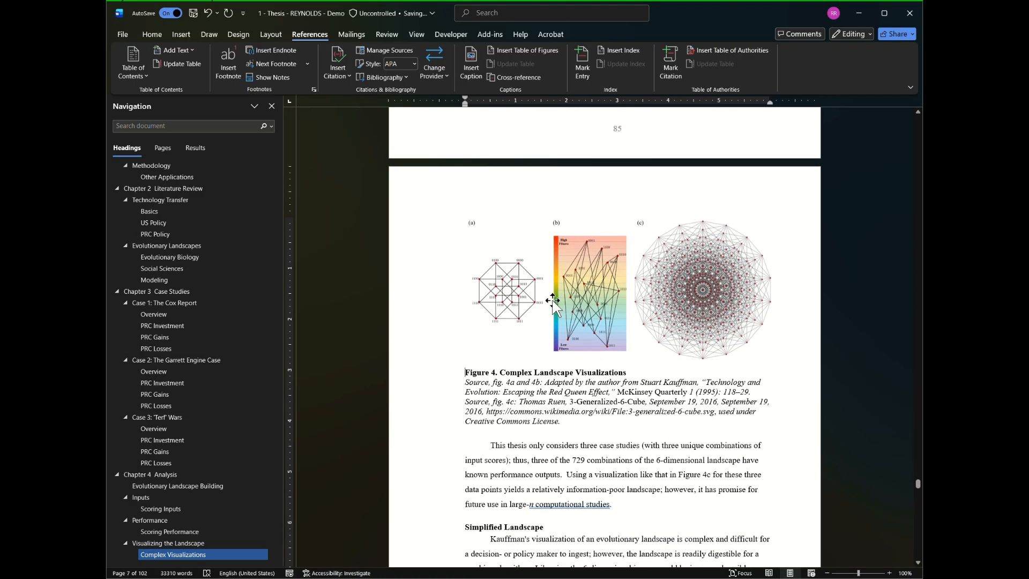
{"action": "scroll", "coordinate": [595, 338], "scroll_direction": "up", "scroll_amount": 7}
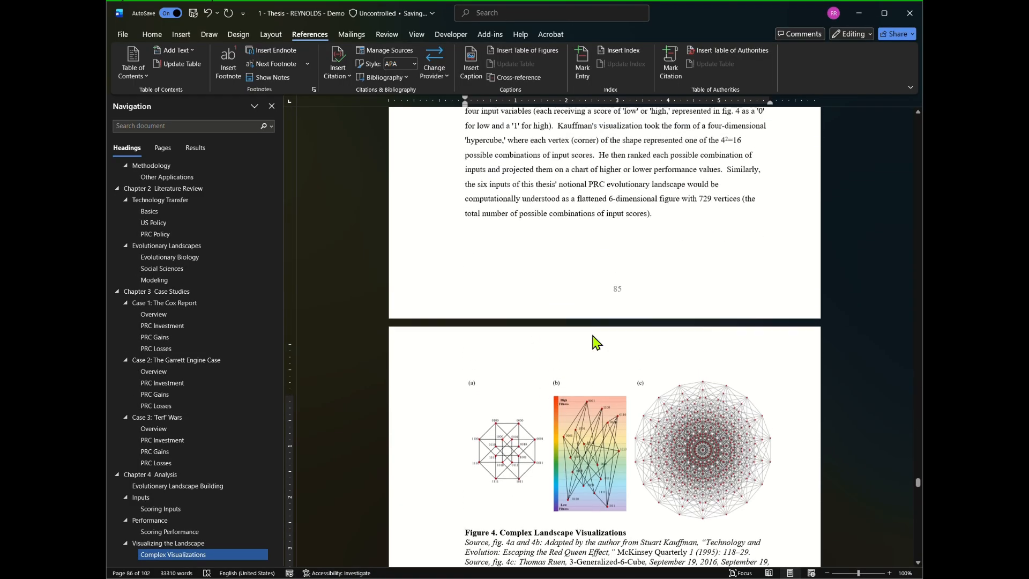
{"action": "left_click", "coordinate": [606, 184]}
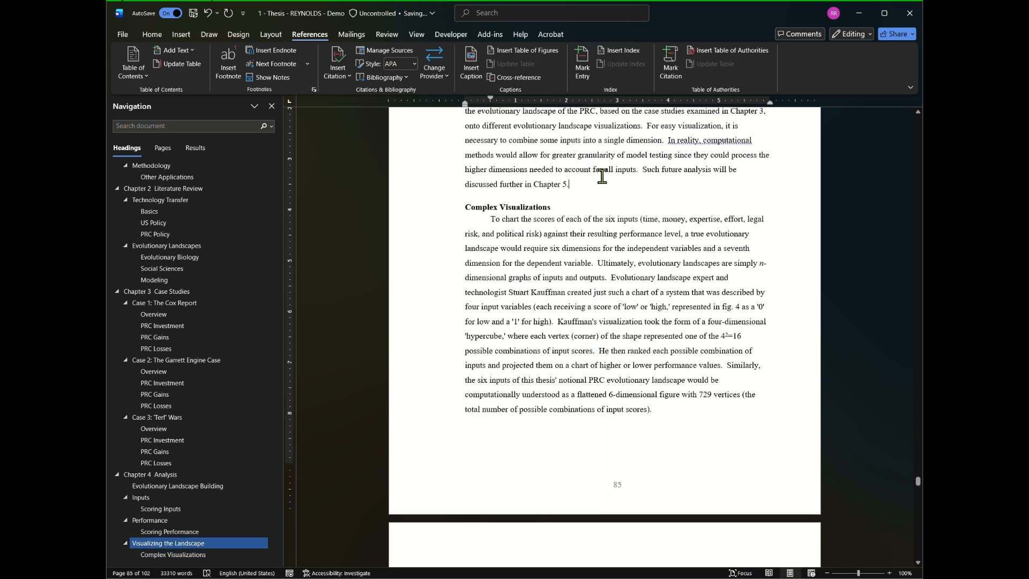
{"action": "key", "text": "Return"}
{"action": "key", "text": "Return"}
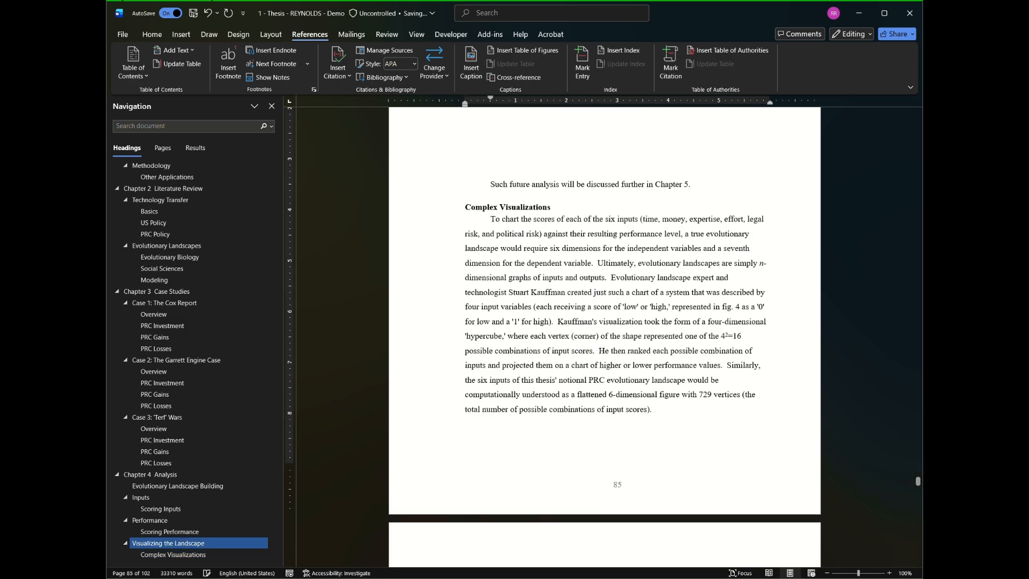
- Insert a caption with the Figure label reading "Figure 4. New figure" on the empty line above "Such future analysis"
{"action": "left_click", "coordinate": [538, 186]}
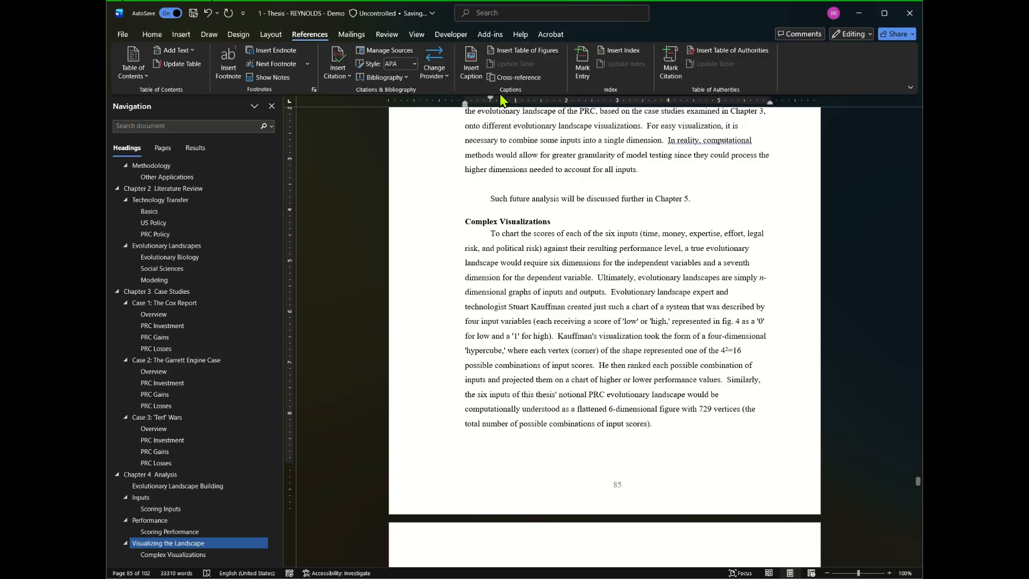
{"action": "left_click", "coordinate": [472, 59]}
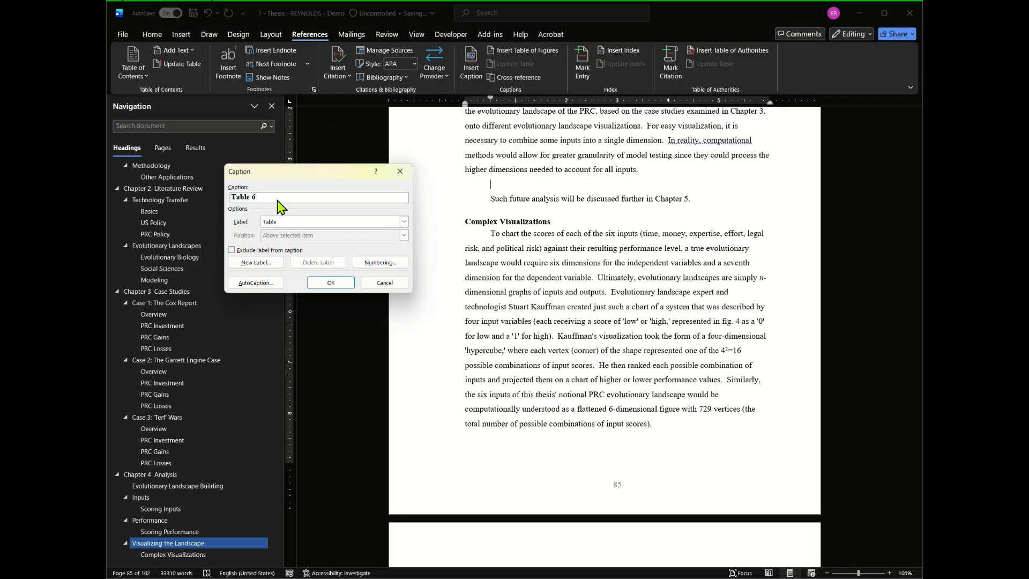
{"action": "left_click", "coordinate": [404, 221]}
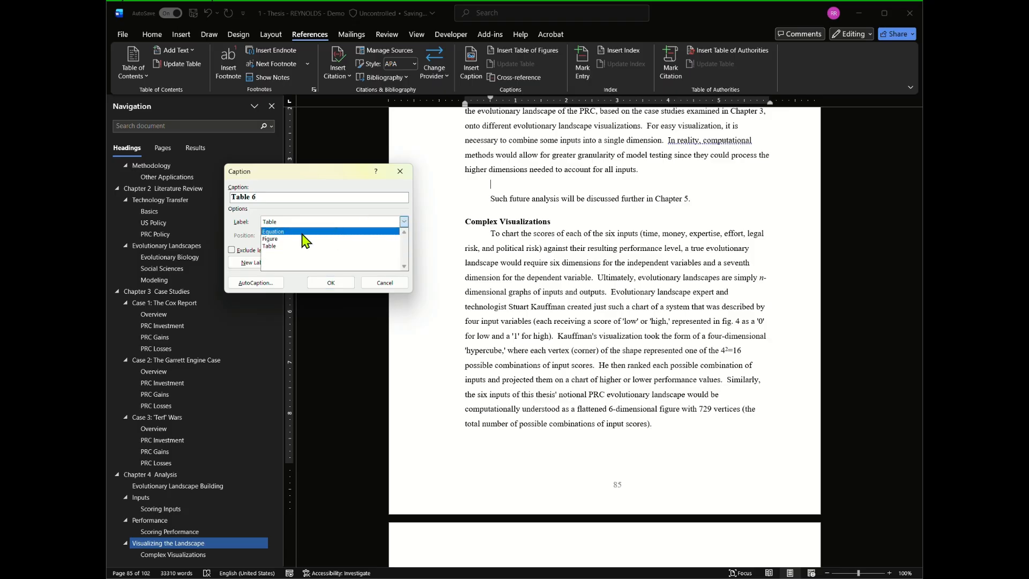
{"action": "left_click", "coordinate": [274, 238]}
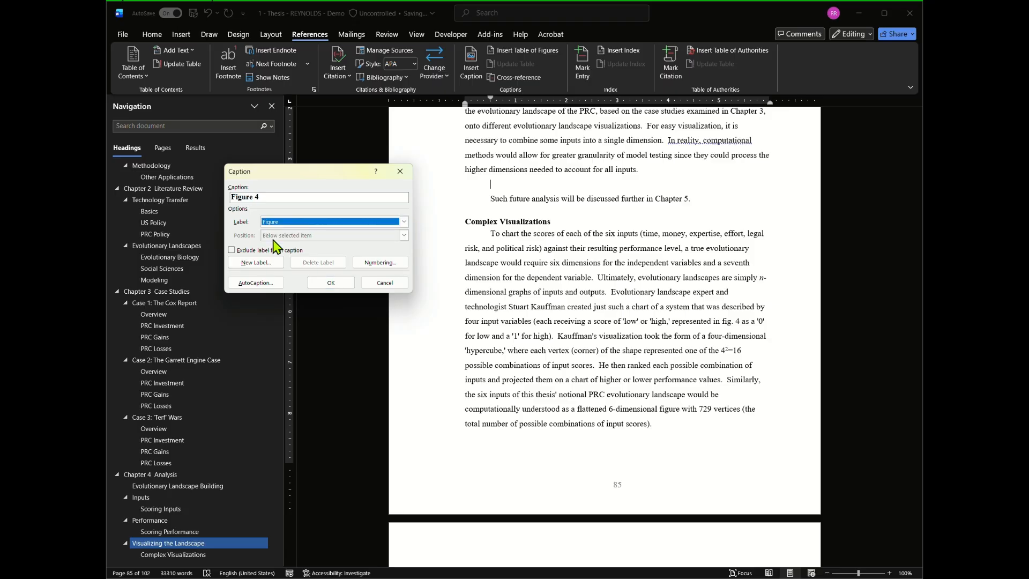
{"action": "left_click", "coordinate": [269, 197]}
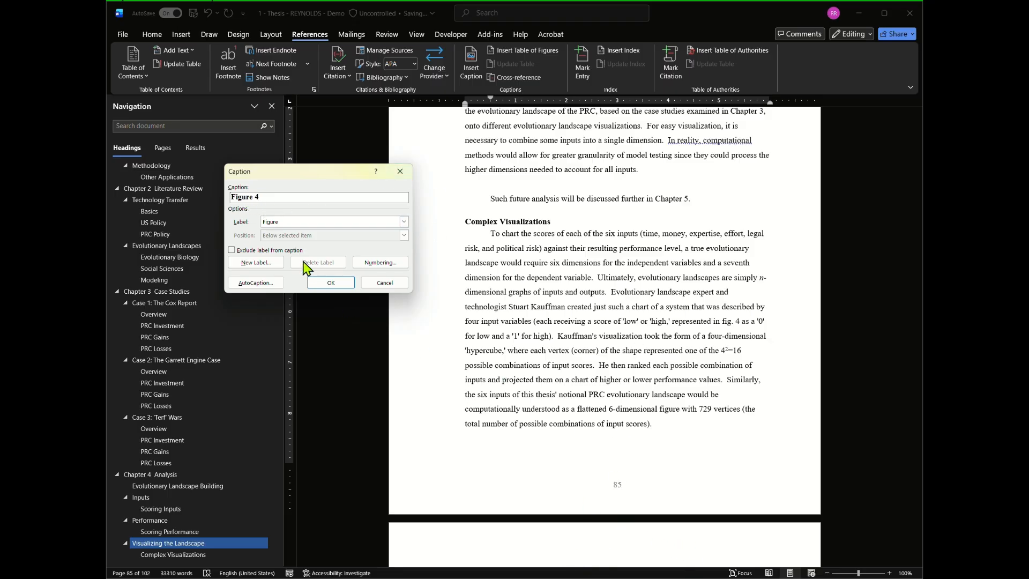
{"action": "type", "text": ". New figure"}
{"action": "left_click", "coordinate": [316, 282]}
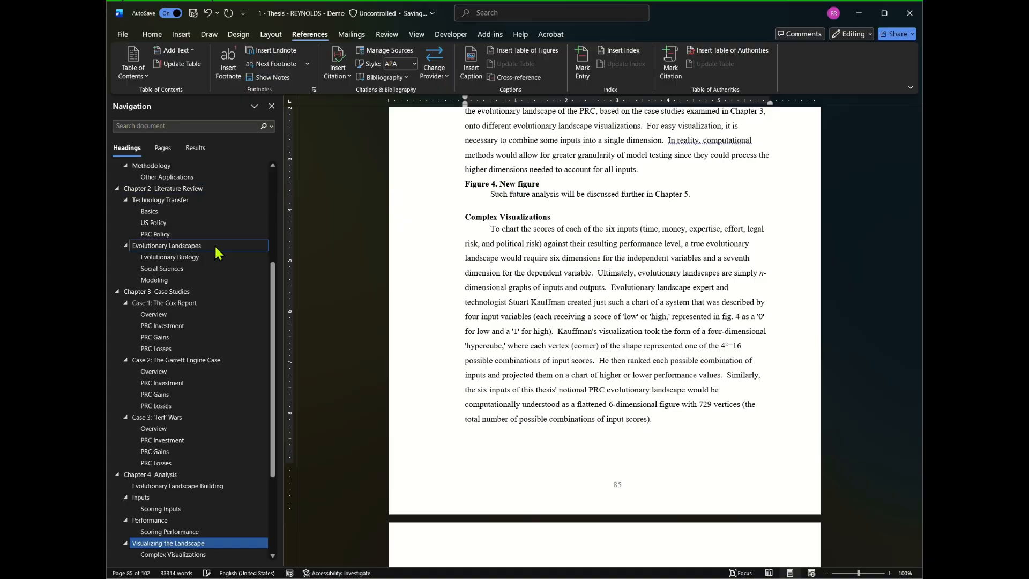
- Go back to the CONTENTS page and update the entire list under Figures
{"action": "scroll", "coordinate": [218, 252], "scroll_direction": "up", "scroll_amount": 5}
{"action": "left_click", "coordinate": [140, 168]}
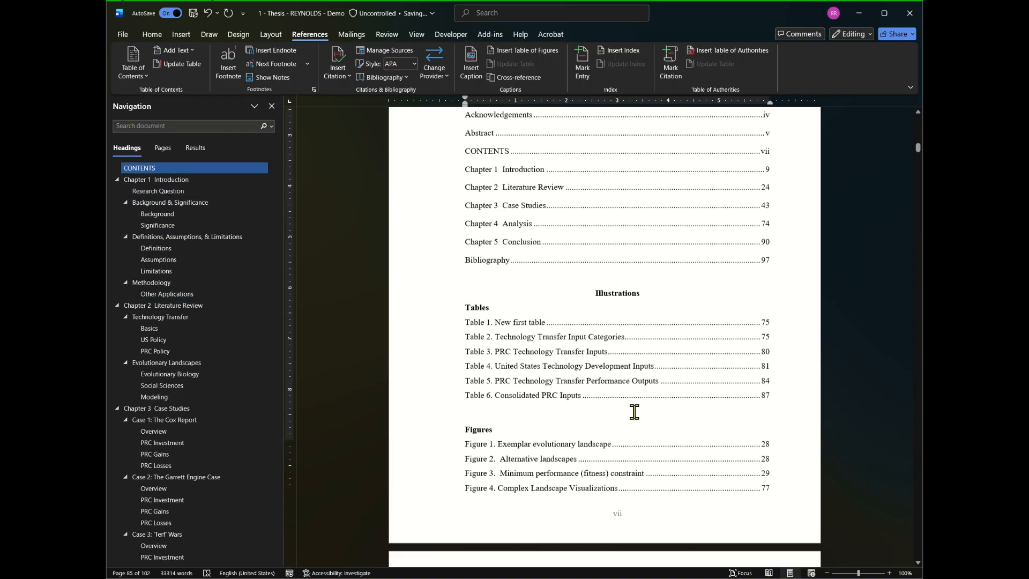
{"action": "scroll", "coordinate": [634, 411], "scroll_direction": "down", "scroll_amount": 2}
{"action": "right_click", "coordinate": [510, 418]}
{"action": "left_click", "coordinate": [554, 327]}
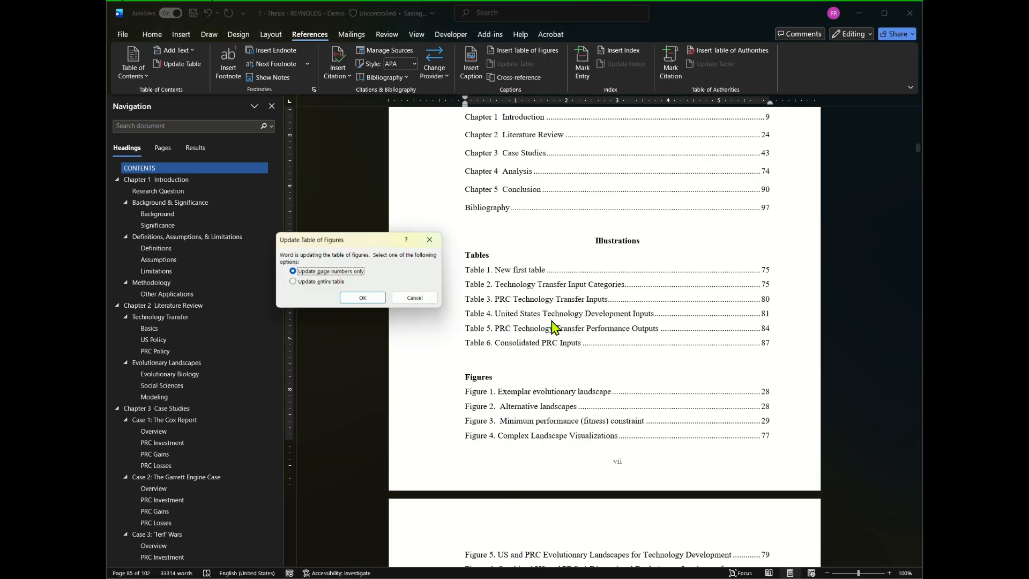
{"action": "left_click", "coordinate": [318, 282]}
{"action": "left_click", "coordinate": [362, 298]}
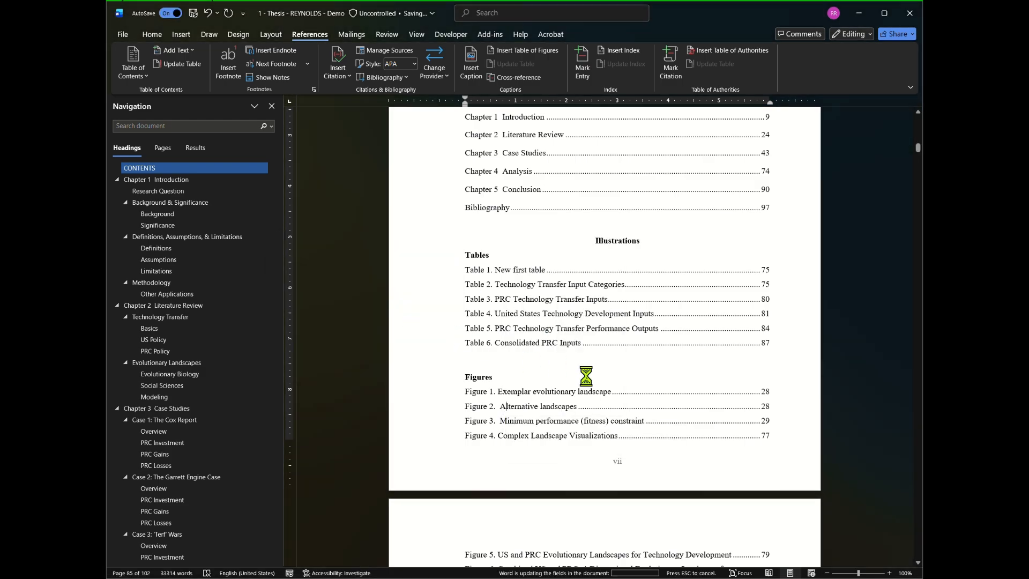
- Follow the Figure 6 entry to its caption, return to CONTENTS, and follow the Figure 1 entry to check the linked captions
{"action": "scroll", "coordinate": [539, 344], "scroll_direction": "down", "scroll_amount": 5}
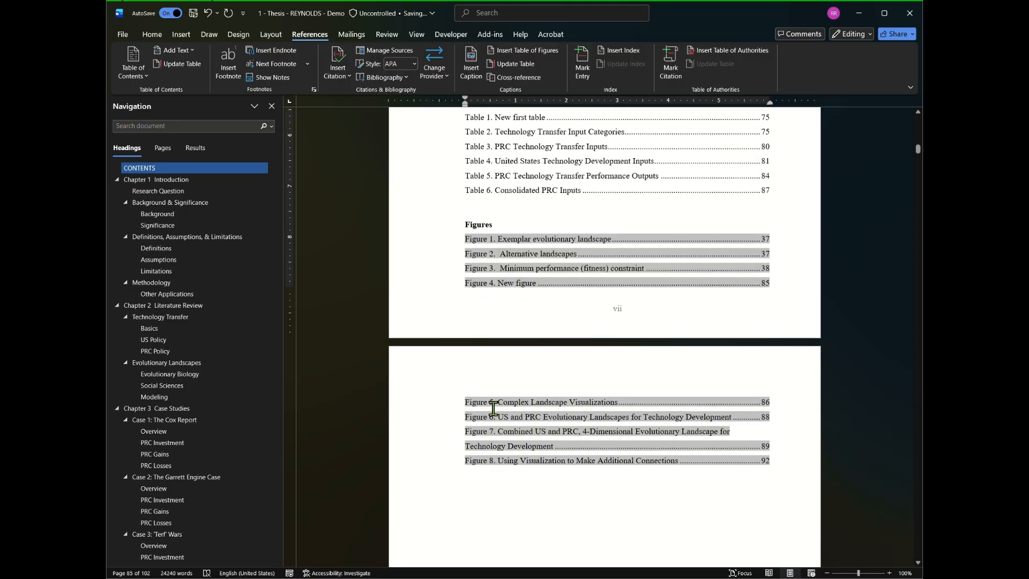
{"action": "left_click", "coordinate": [542, 421], "text": "ctrl"}
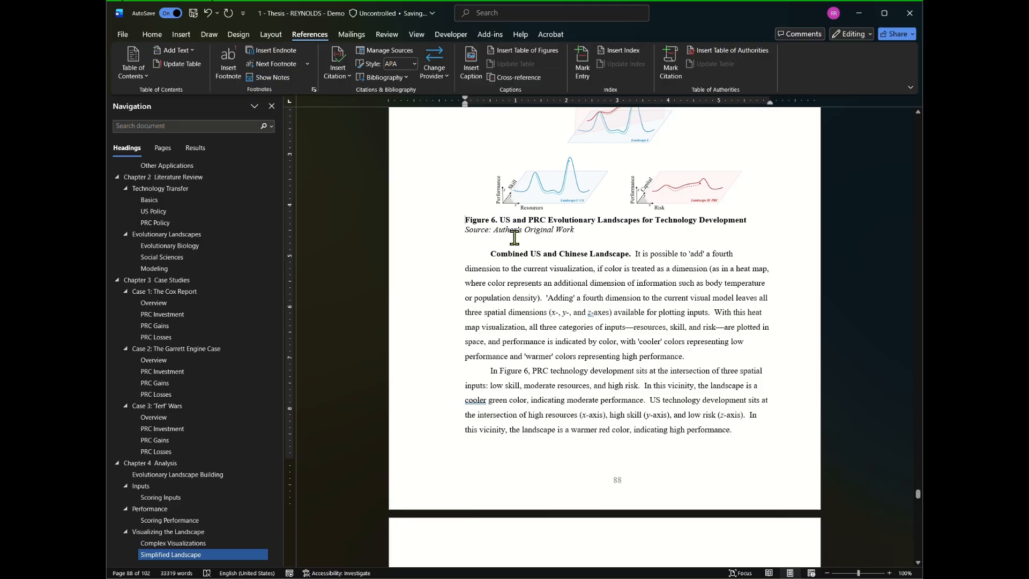
{"action": "scroll", "coordinate": [274, 281], "scroll_direction": "up", "scroll_amount": 5}
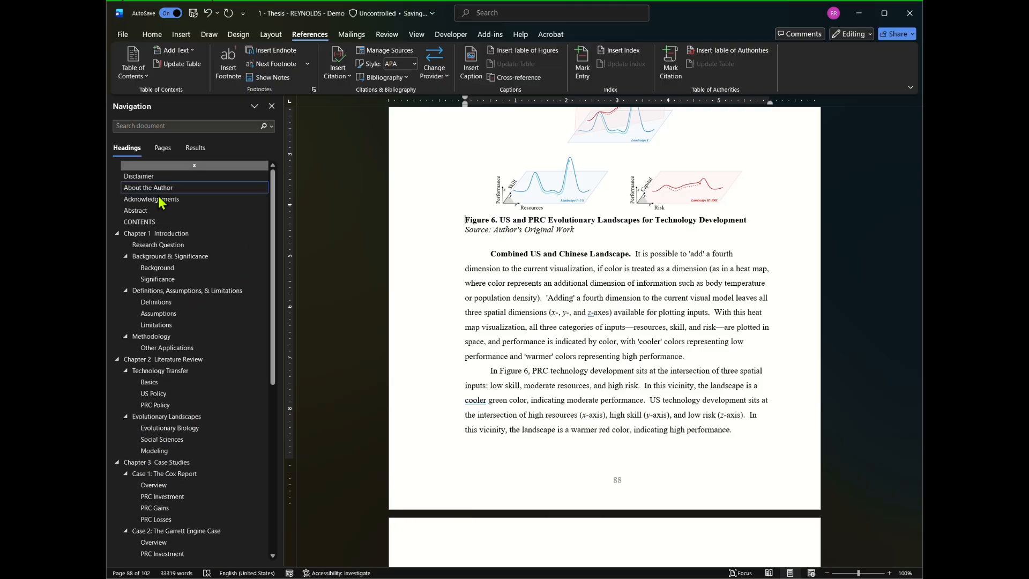
{"action": "left_click", "coordinate": [143, 223]}
{"action": "scroll", "coordinate": [616, 320], "scroll_direction": "down", "scroll_amount": 3}
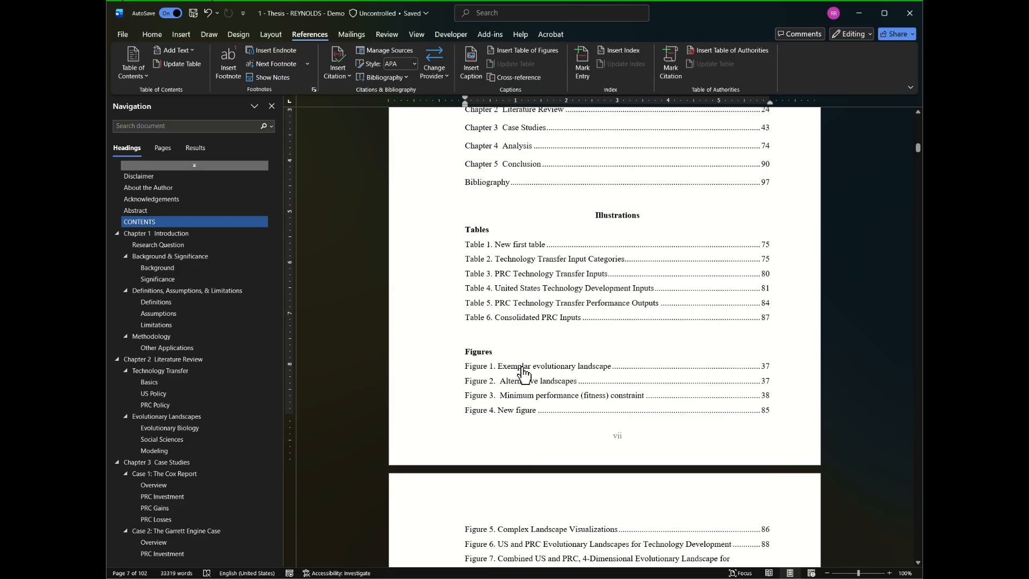
{"action": "left_click", "coordinate": [522, 370], "text": "ctrl"}
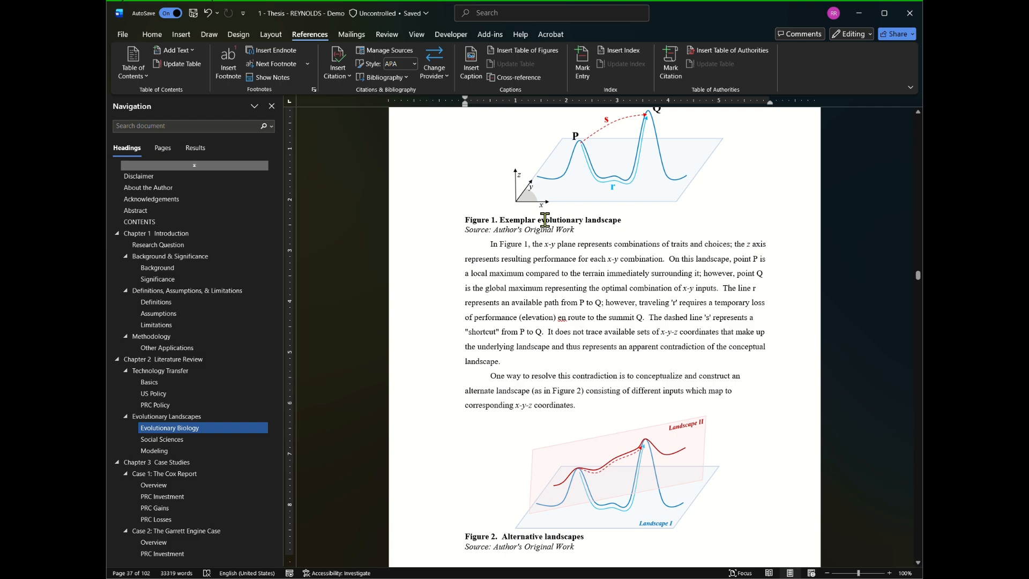
{"action": "scroll", "coordinate": [650, 276], "scroll_direction": "up", "scroll_amount": 3}
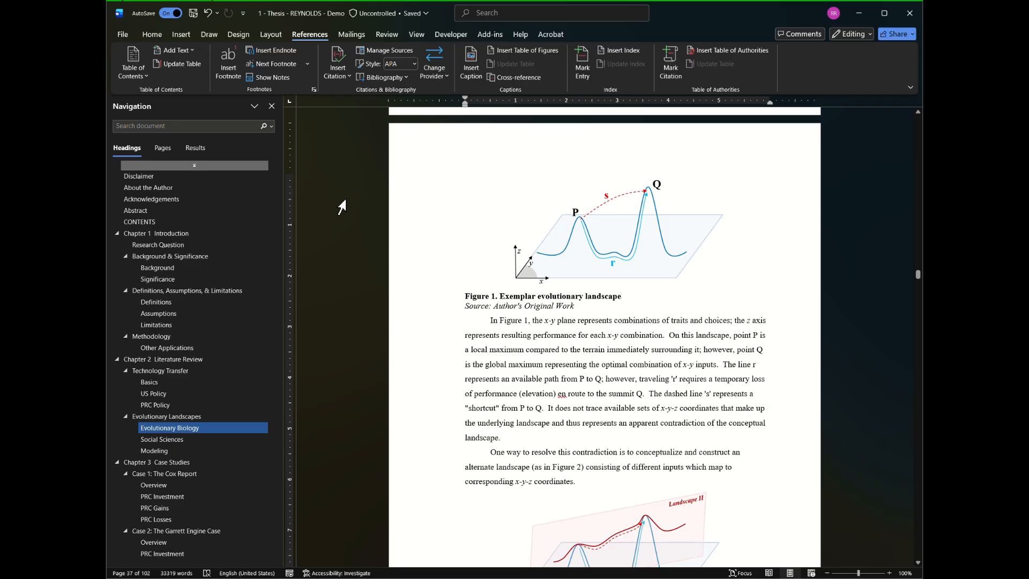
- Show and hide the paragraph marks repeatedly around Figure 1, leaving them hidden
{"action": "left_click", "coordinate": [152, 36]}
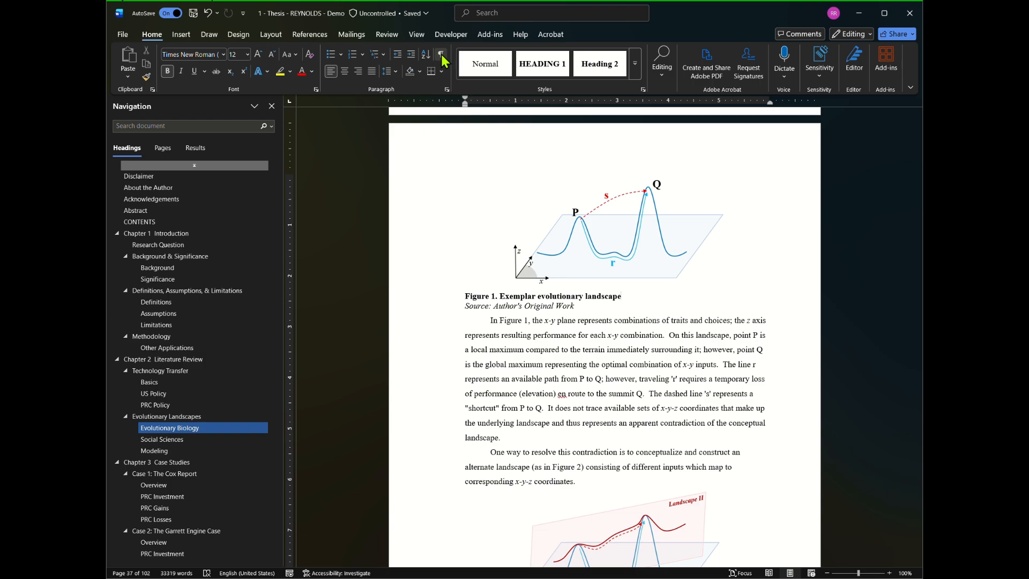
{"action": "left_click", "coordinate": [441, 56]}
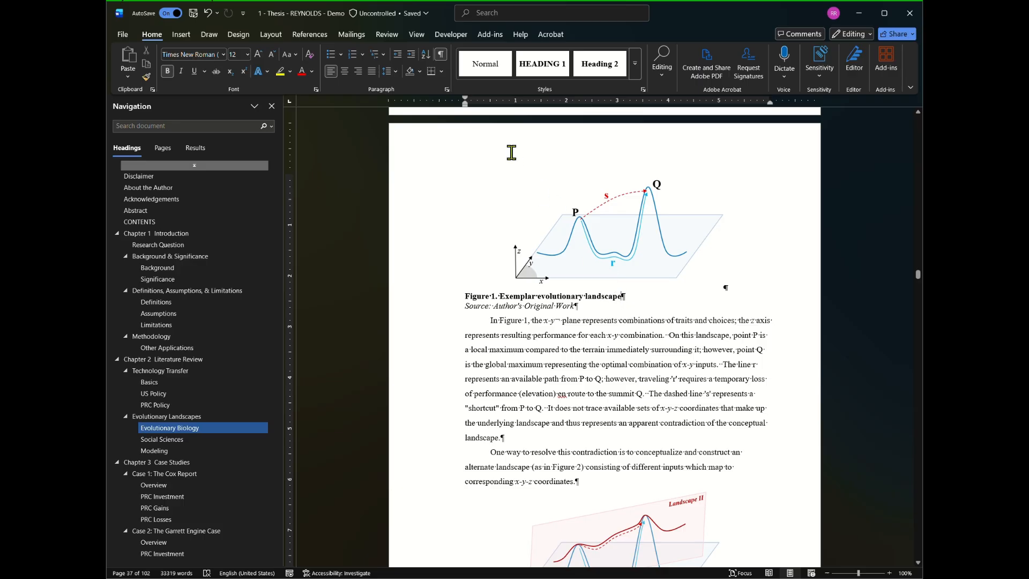
{"action": "left_click", "coordinate": [441, 56]}
{"action": "left_click", "coordinate": [442, 56]}
{"action": "left_click", "coordinate": [441, 56]}
{"action": "left_click", "coordinate": [441, 56]}
{"action": "left_click", "coordinate": [442, 56]}
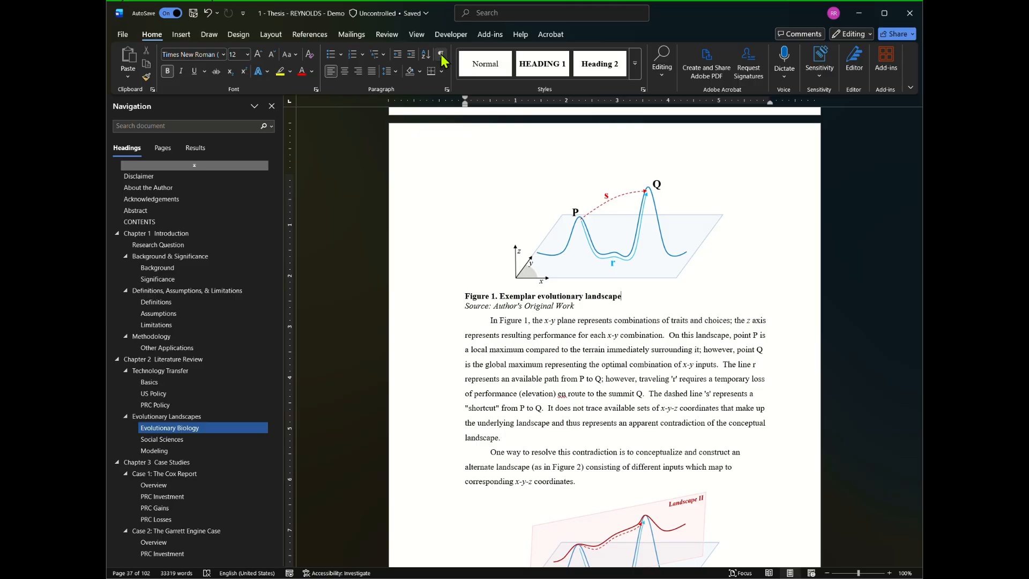
- Turn on the paragraph marks on the page with Figure 1
{"action": "left_click", "coordinate": [441, 55]}
{"action": "left_click", "coordinate": [441, 56]}
{"action": "left_click", "coordinate": [442, 55]}
{"action": "double_click", "coordinate": [507, 379]}
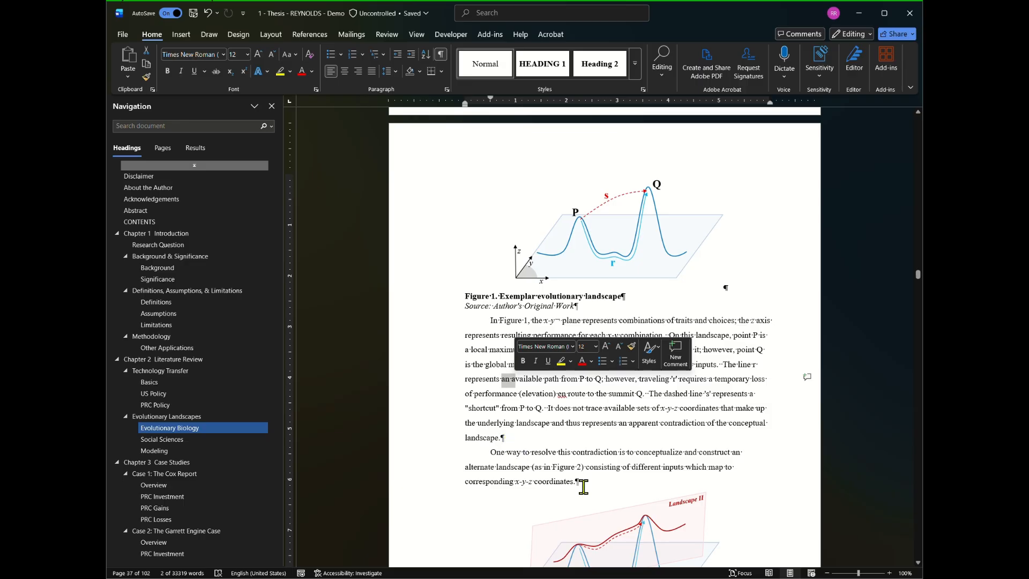
{"action": "left_click", "coordinate": [643, 407]}
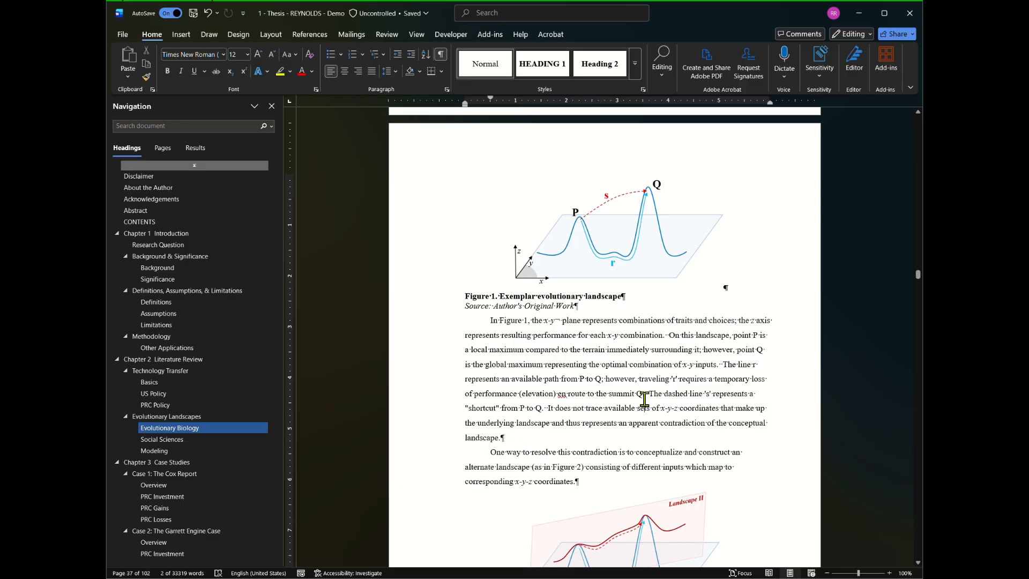
- Insert an empty paragraph after the Figure 1 caption and pull it onto the caption line with a style separator
{"action": "left_click", "coordinate": [621, 297]}
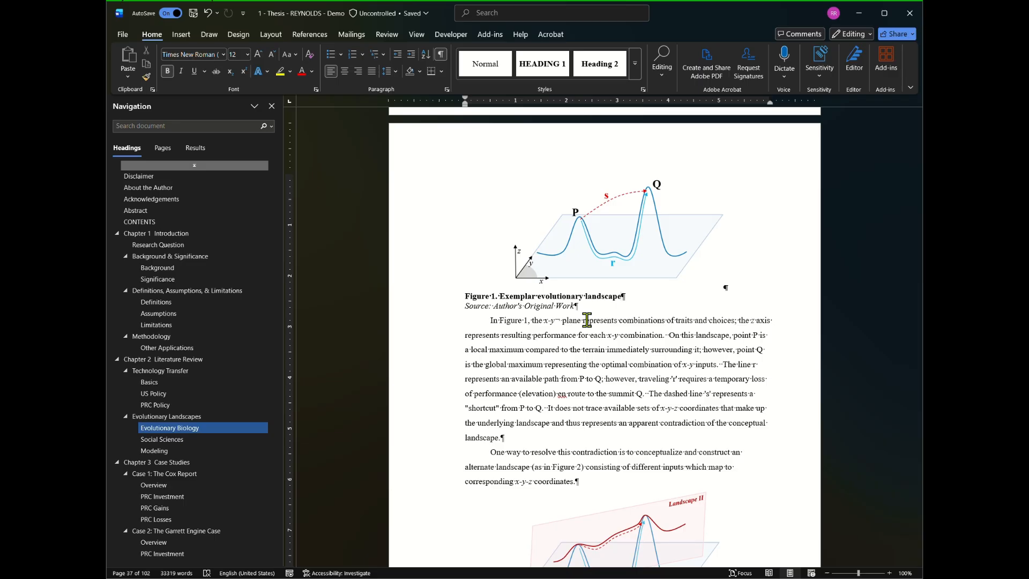
{"action": "key", "text": "Return"}
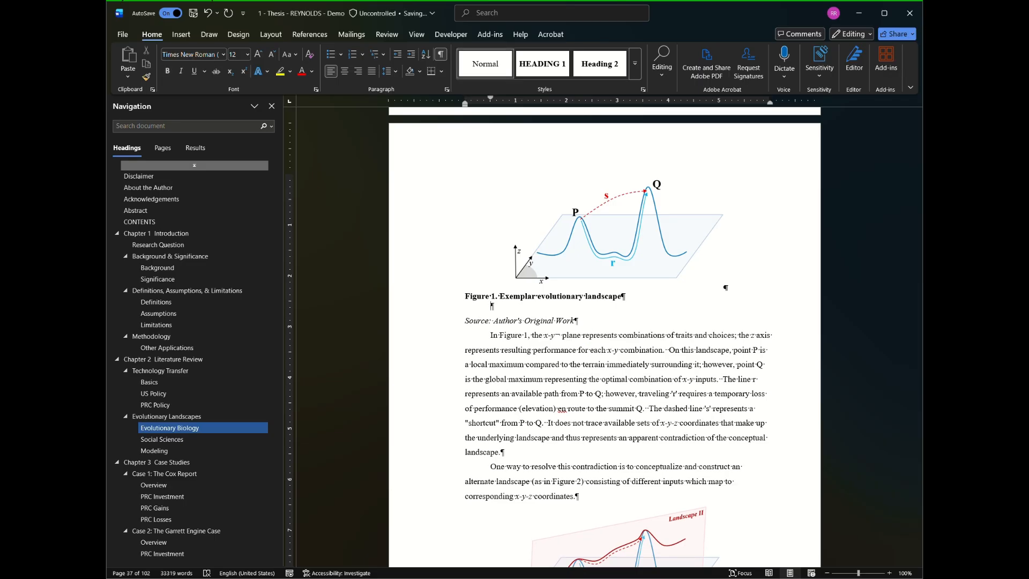
{"action": "left_click", "coordinate": [622, 296]}
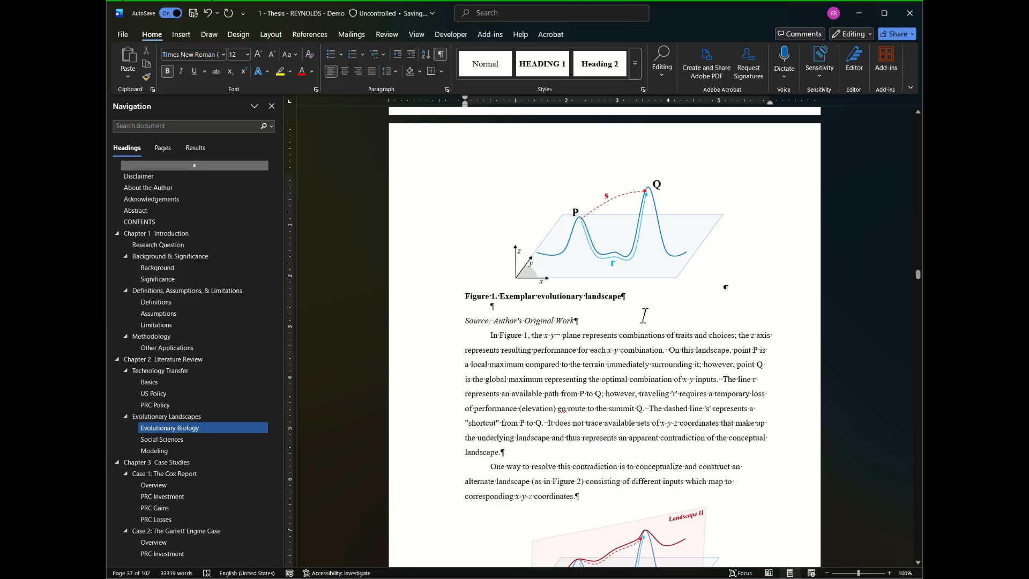
{"action": "key", "text": "Delete"}
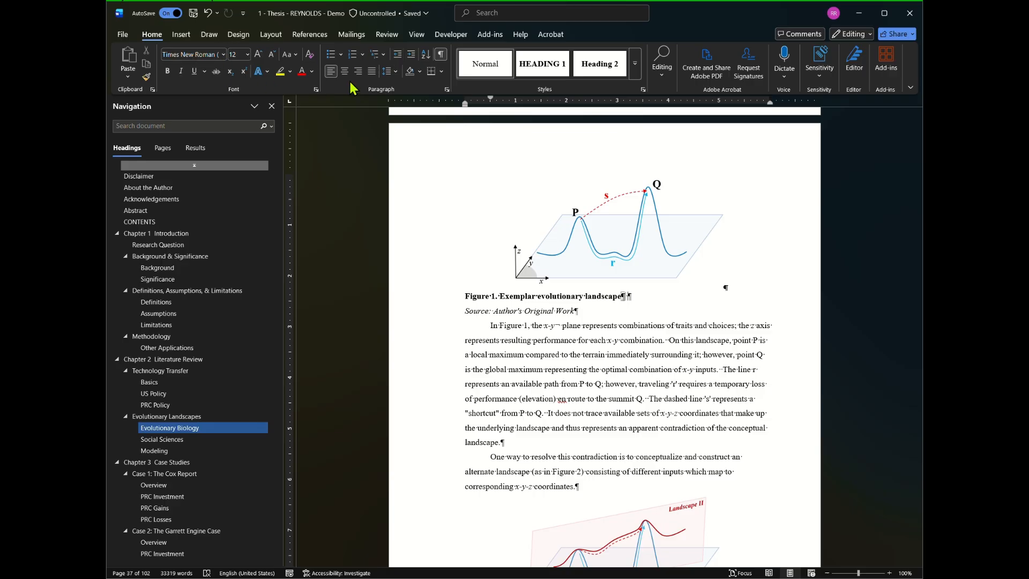
- Open the ribbon customization options, list All Commands and select Style Separator
{"action": "right_click", "coordinate": [914, 66]}
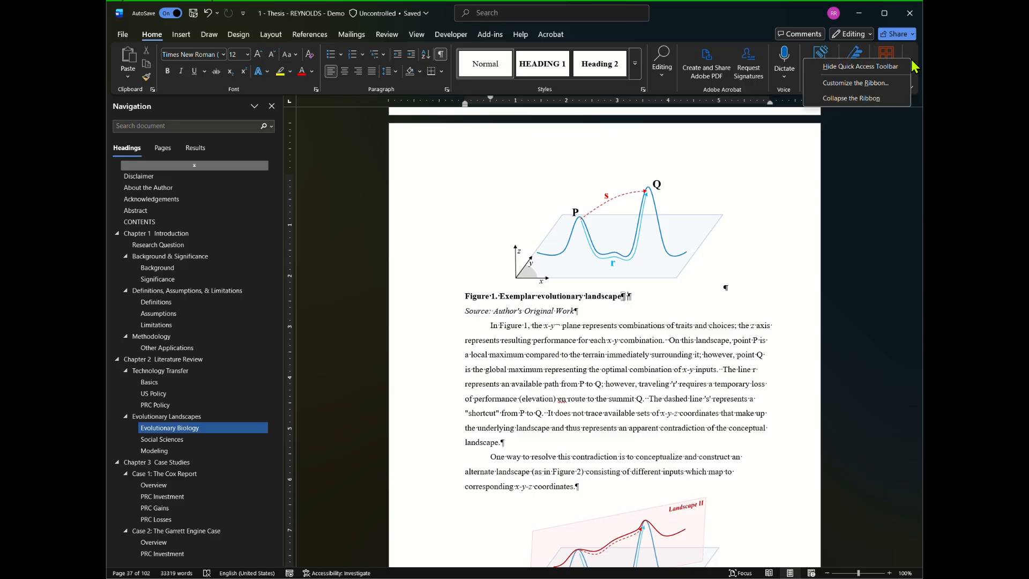
{"action": "left_click", "coordinate": [879, 83]}
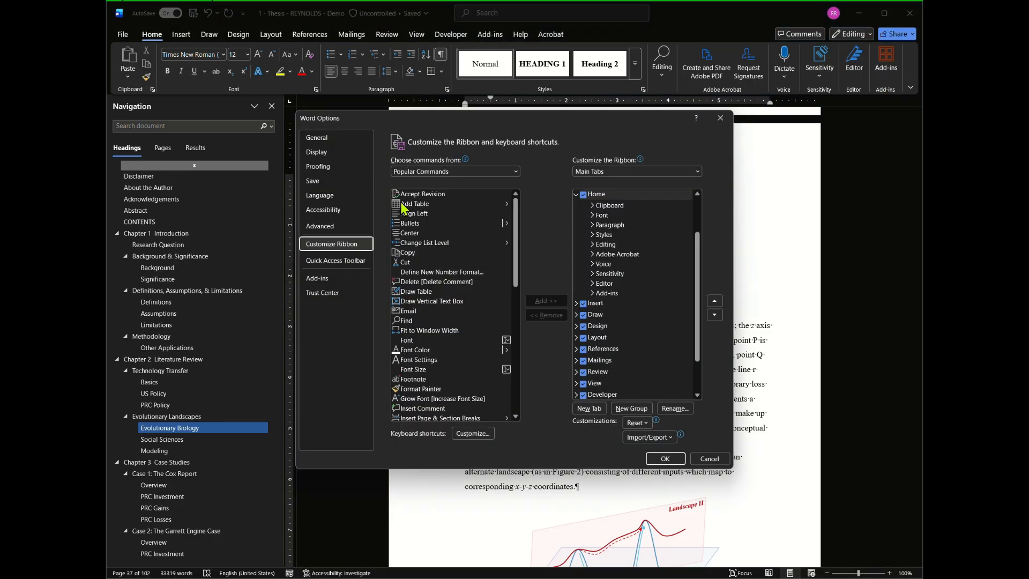
{"action": "left_click", "coordinate": [516, 172]}
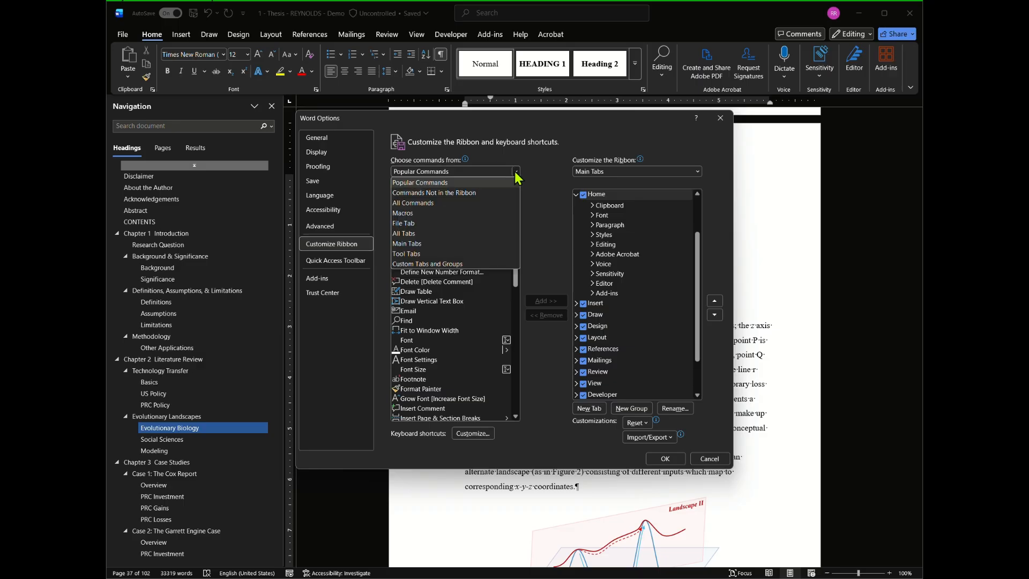
{"action": "left_click", "coordinate": [414, 204]}
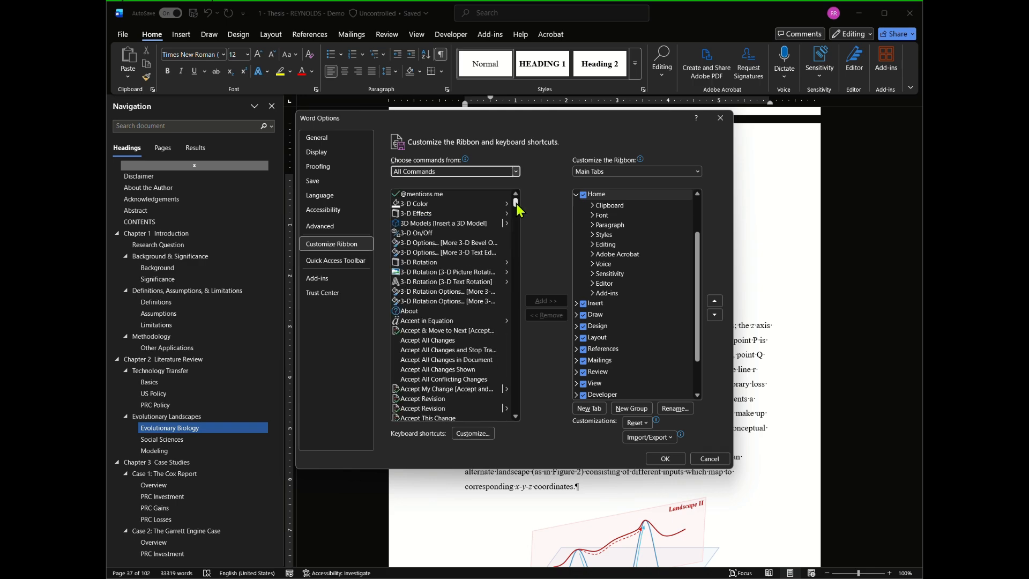
{"action": "mouse_move", "coordinate": [516, 203]}
{"action": "left_mouse_down"}
{"action": "mouse_move", "coordinate": [534, 386]}
{"action": "mouse_move", "coordinate": [523, 392]}
{"action": "left_mouse_up"}
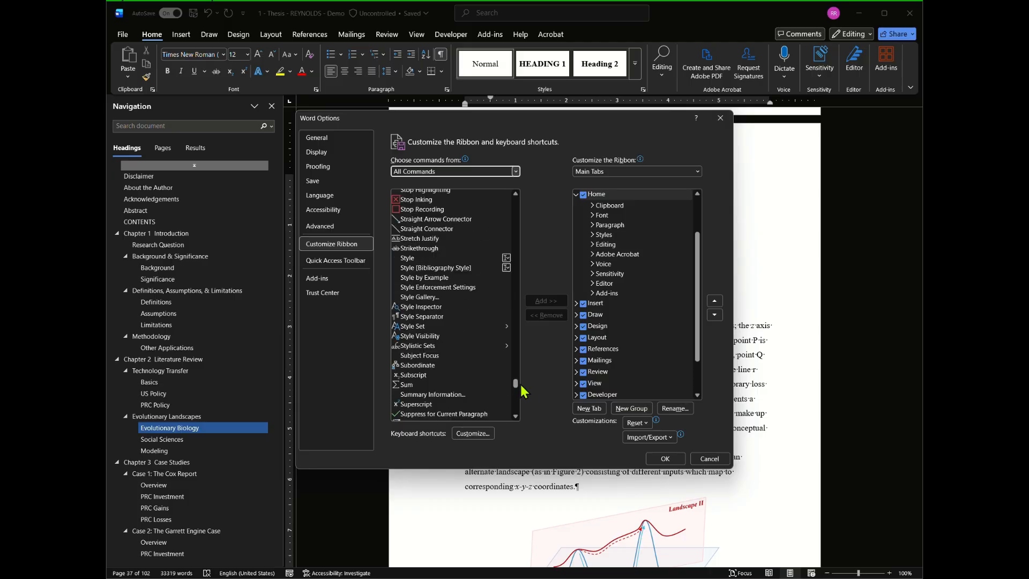
{"action": "left_click", "coordinate": [426, 317]}
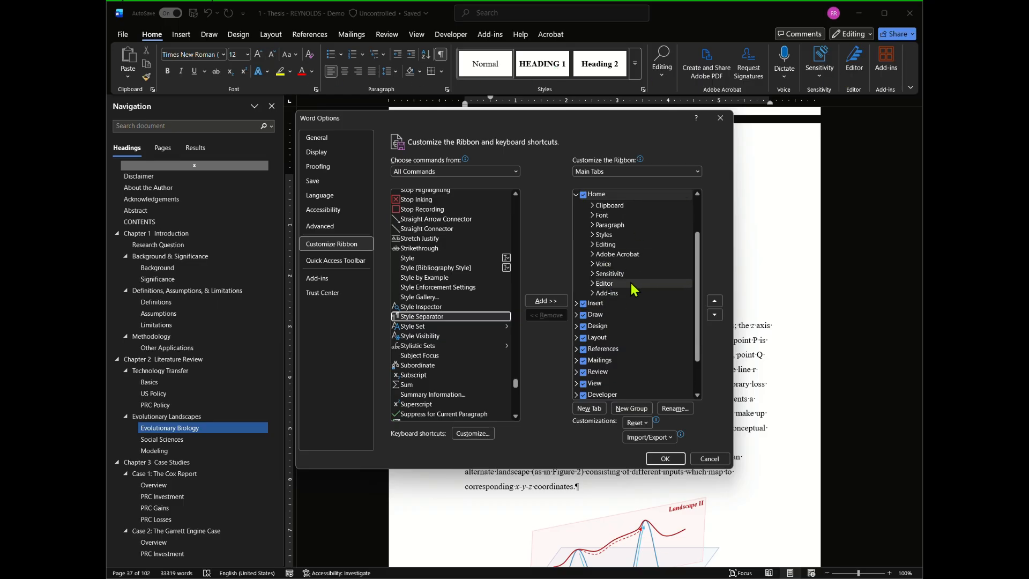
- Create a new group in the Home ribbon tab and rename it with the author's surname followed by "Custom"
{"action": "left_click", "coordinate": [604, 195]}
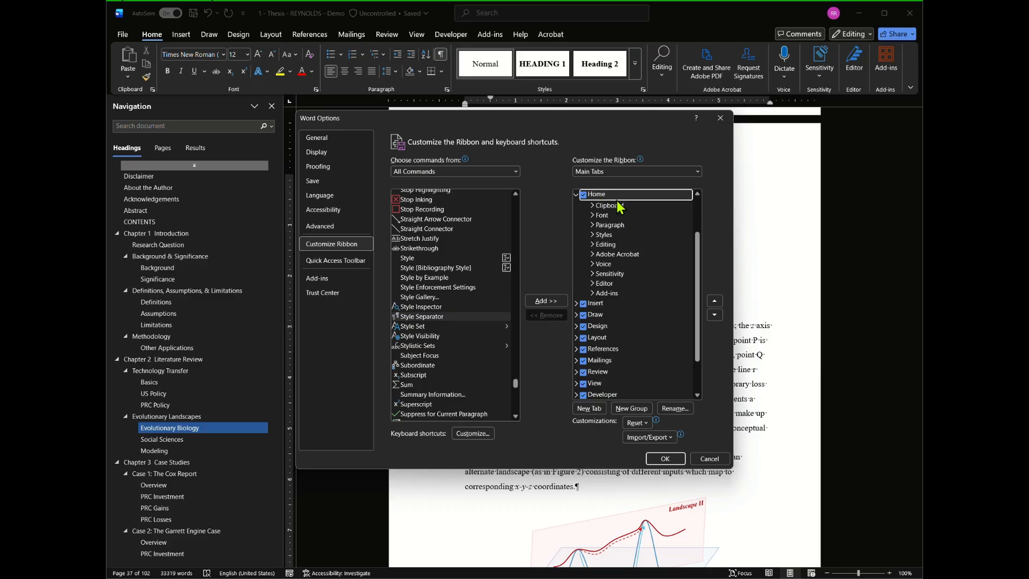
{"action": "left_click", "coordinate": [632, 408]}
{"action": "right_click", "coordinate": [650, 303]}
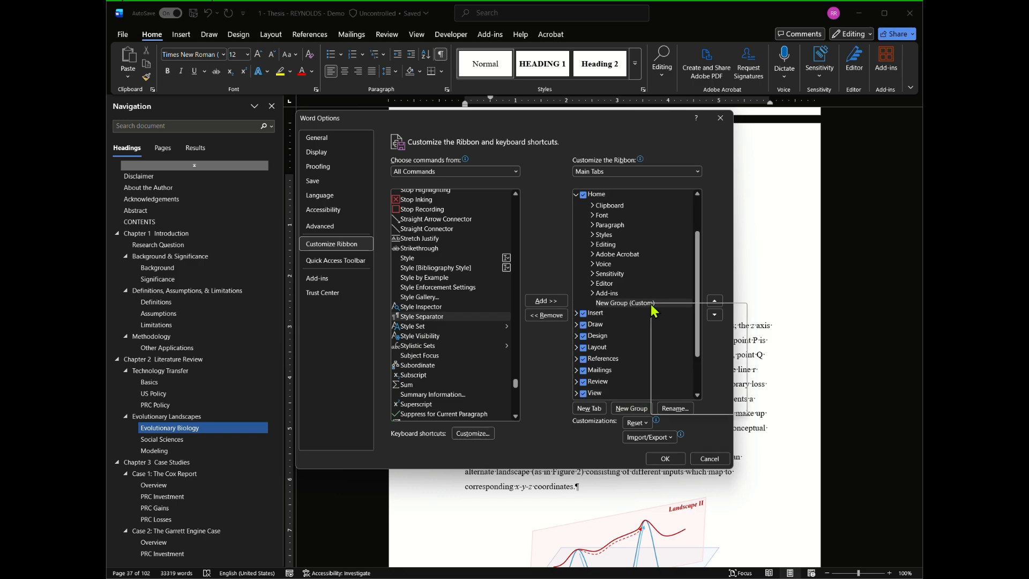
{"action": "left_click", "coordinate": [686, 348]}
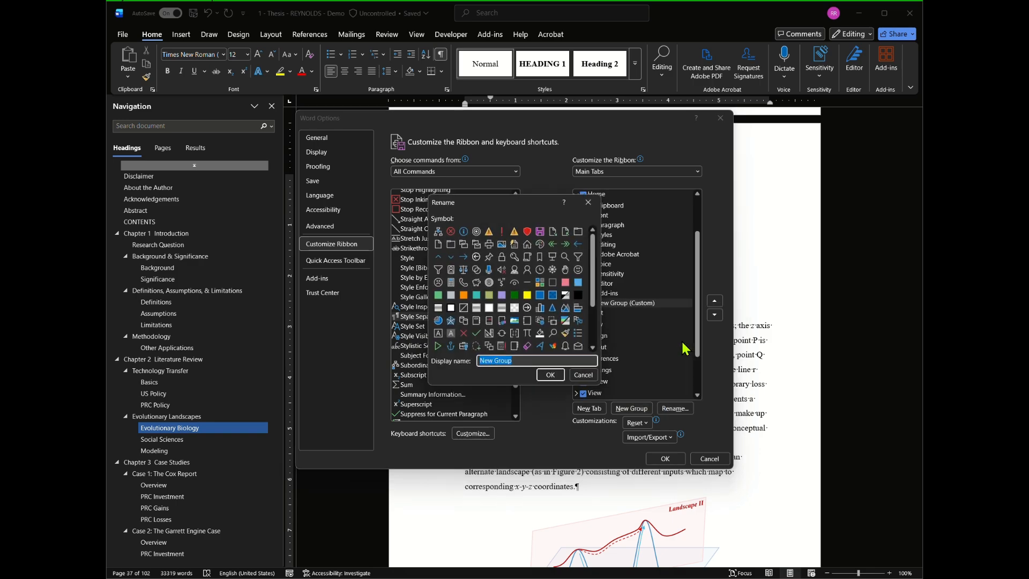
{"action": "type", "text": "Reynolds Custom"}
{"action": "left_click", "coordinate": [550, 374]}
- Add the Style Separator command to the new custom group and apply the ribbon changes
{"action": "left_click", "coordinate": [608, 303]}
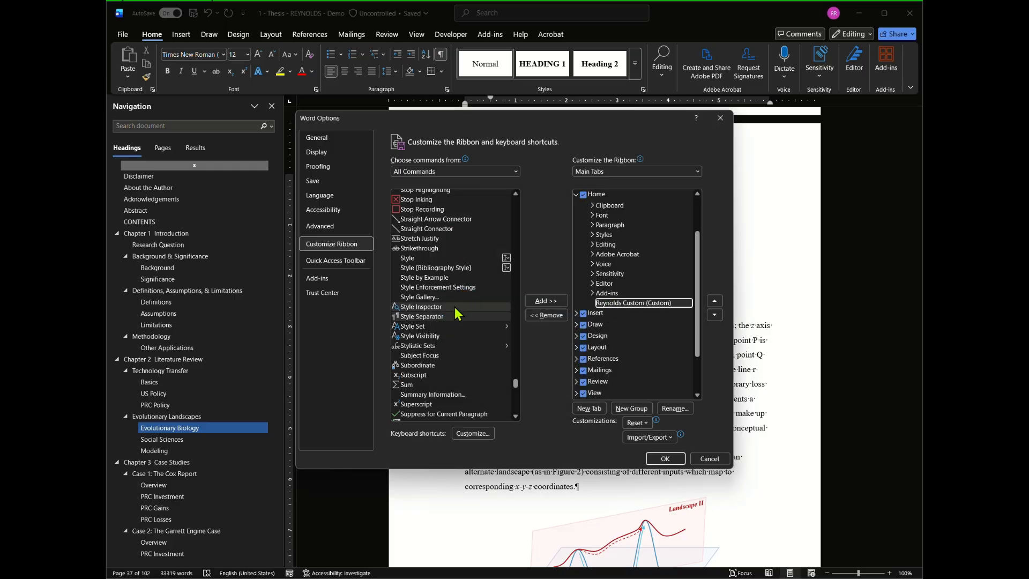
{"action": "left_click", "coordinate": [407, 317]}
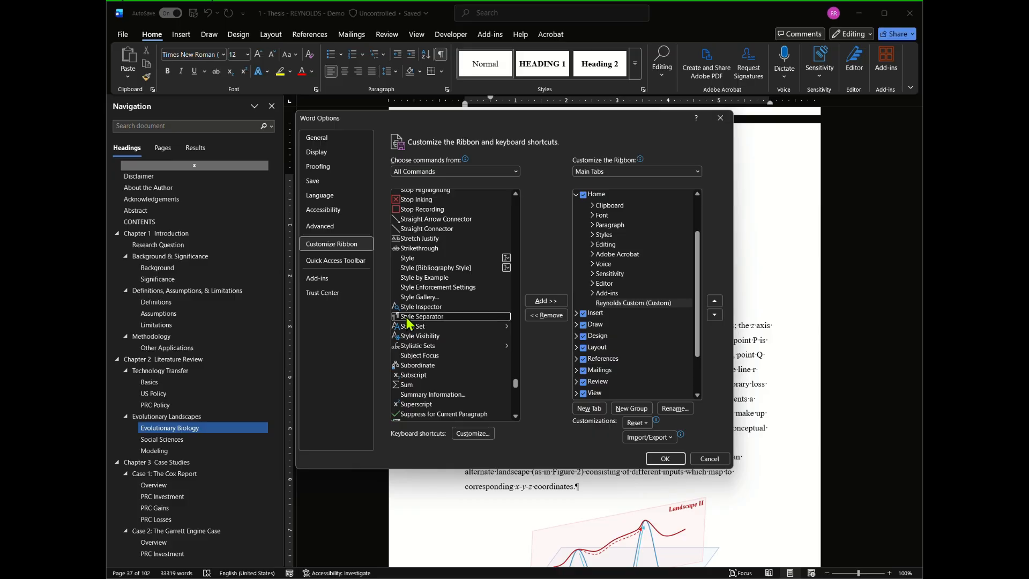
{"action": "left_click", "coordinate": [546, 300]}
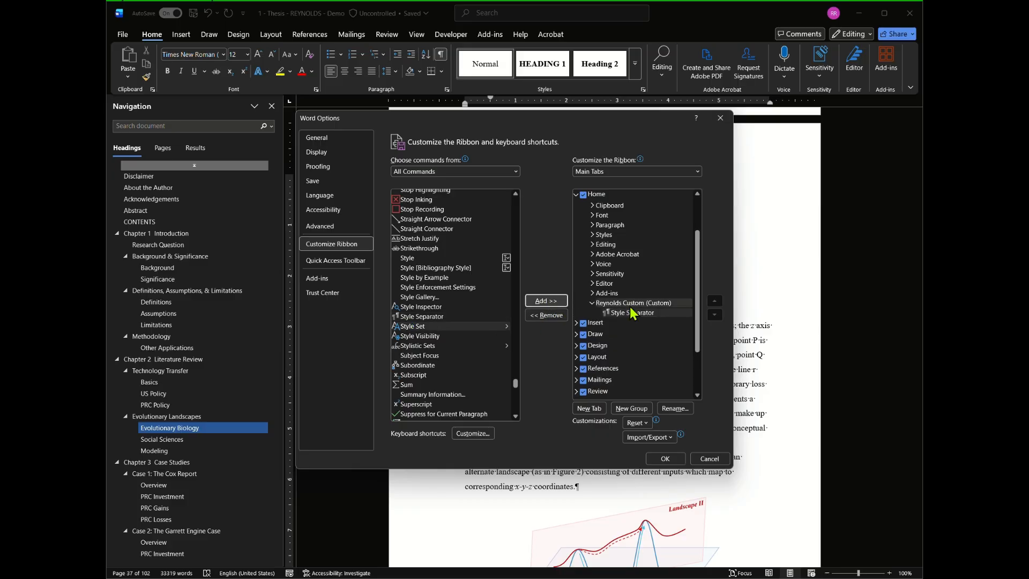
{"action": "left_click", "coordinate": [665, 458]}
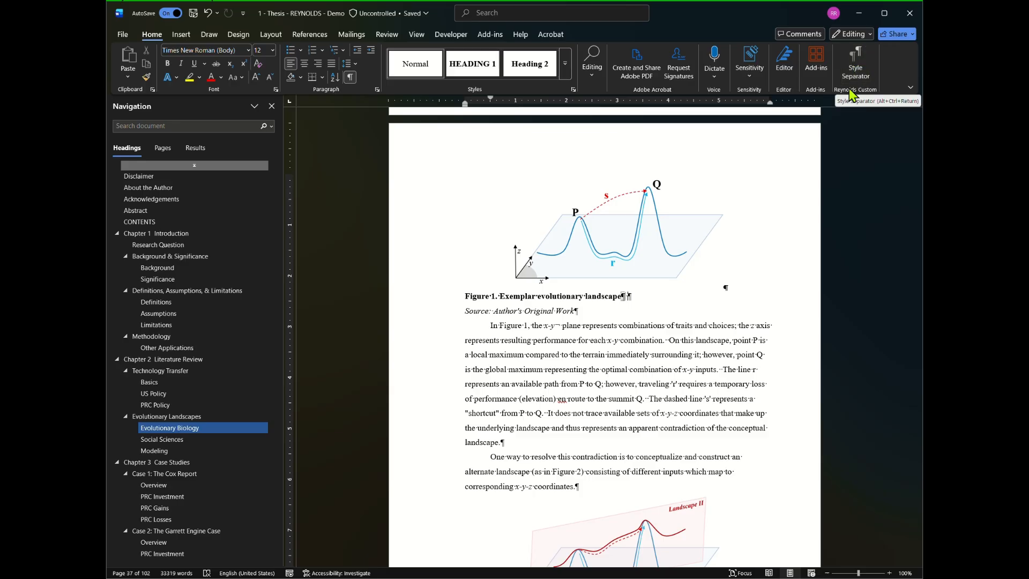
- Replace the style separator after the Figure 1 caption with a new one, followed on the same line by ": Point P is a local maximum."
{"action": "left_click", "coordinate": [628, 295]}
{"action": "key", "text": "BackSpace"}
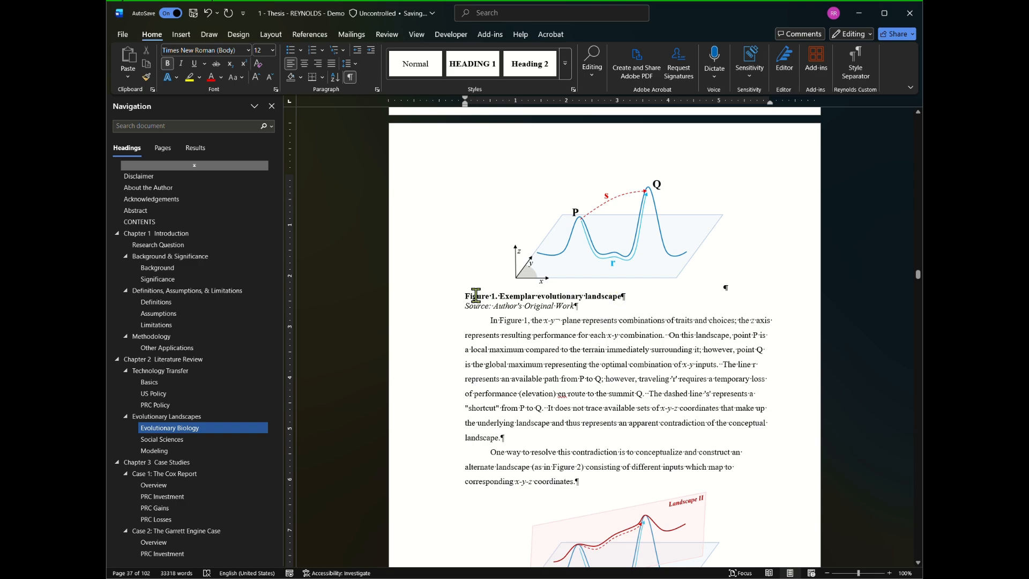
{"action": "key", "text": "Return"}
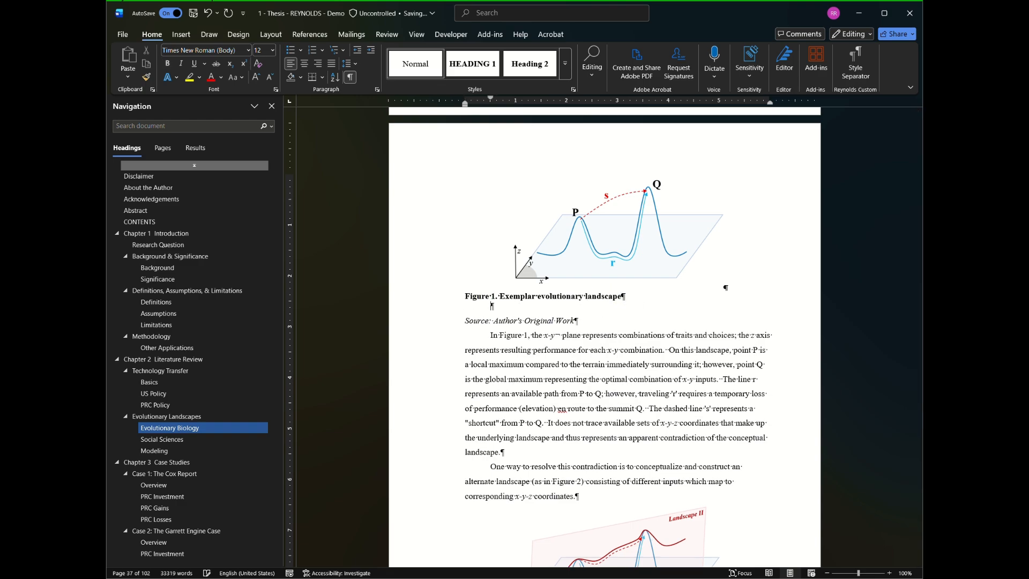
{"action": "left_click", "coordinate": [623, 296]}
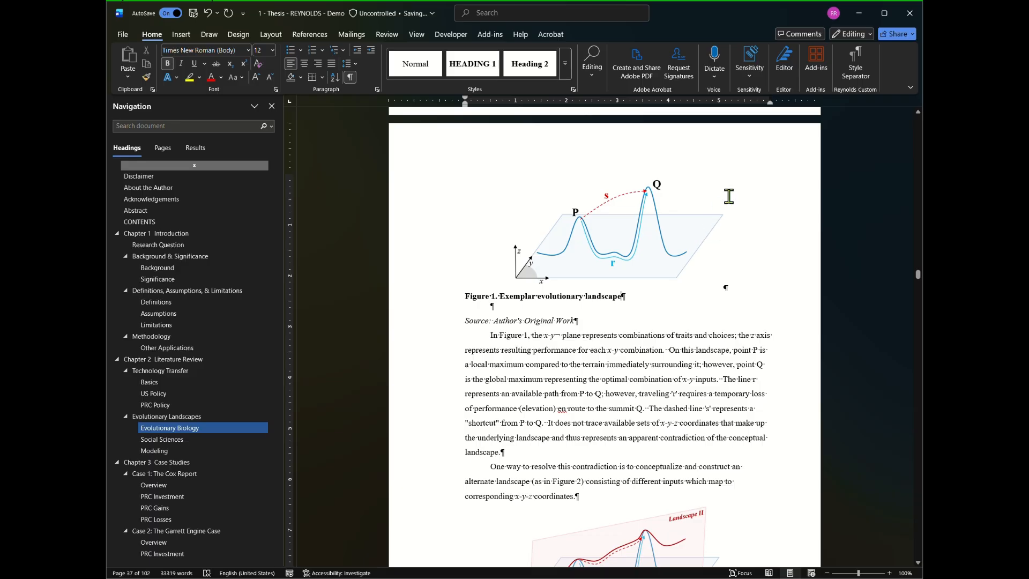
{"action": "left_click", "coordinate": [863, 69]}
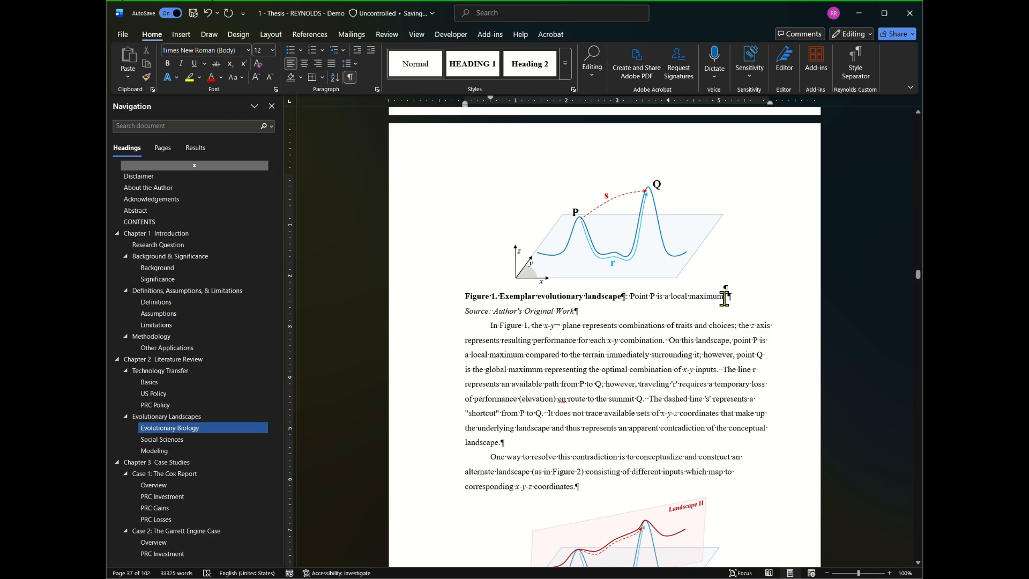
- Make ": Point P is a local maximum." bold, then check the Figure 1 caption with the paragraph marks hidden and shown
{"action": "left_click_drag", "start_coordinate": [724, 299], "coordinate": [620, 297]}
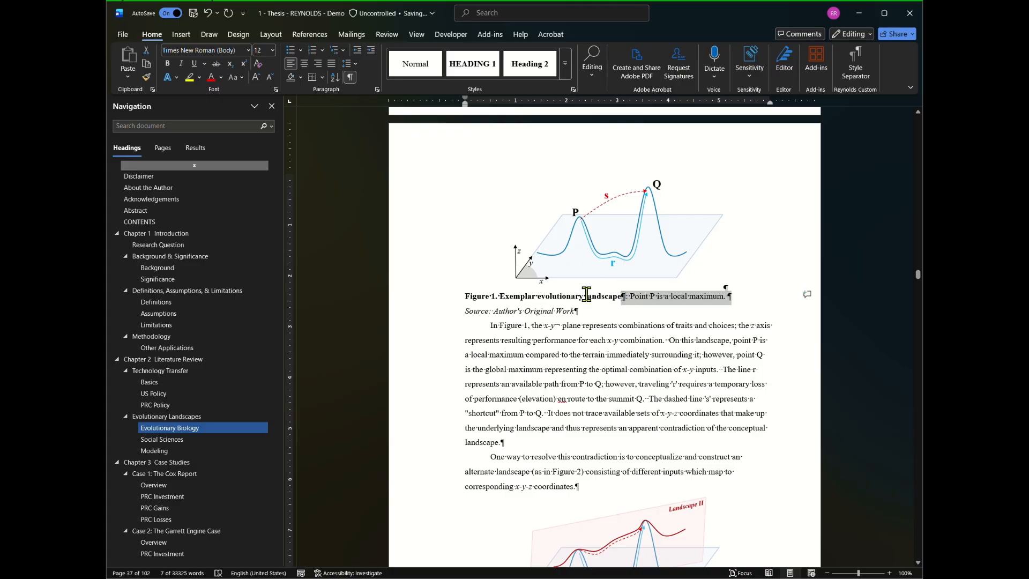
{"action": "left_click", "coordinate": [168, 64]}
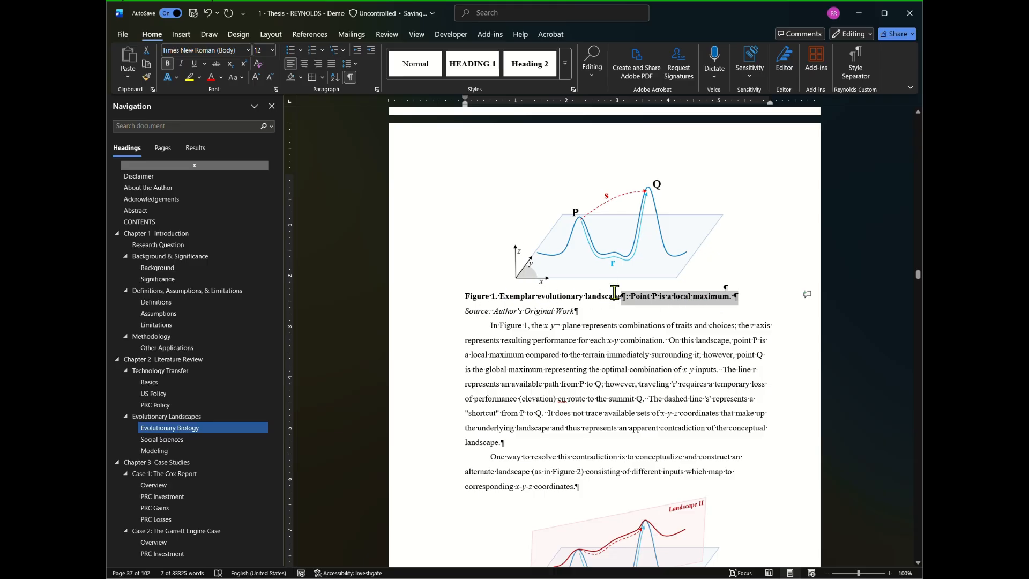
{"action": "left_click", "coordinate": [350, 77]}
{"action": "left_click", "coordinate": [541, 311]}
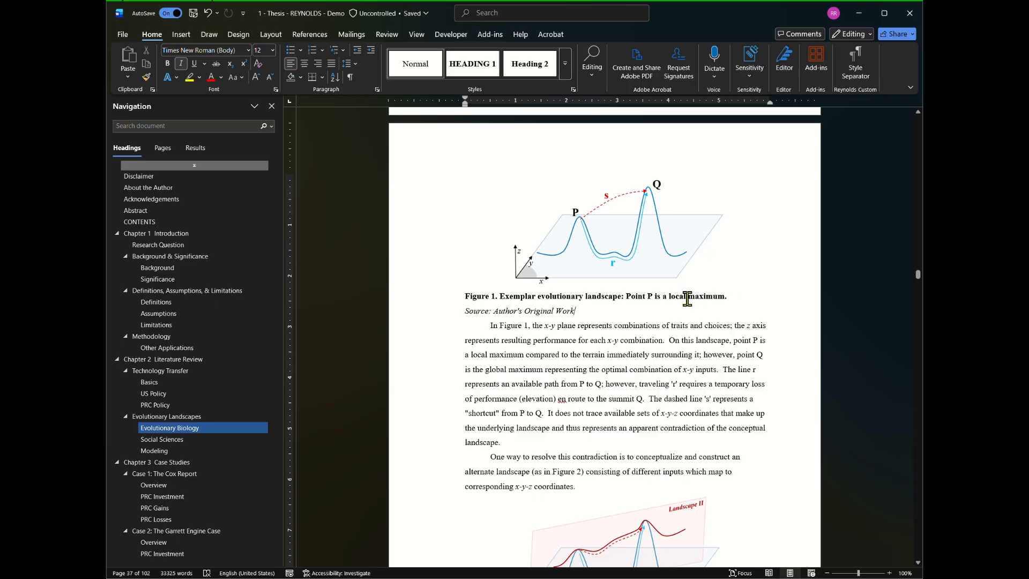
{"action": "left_click", "coordinate": [350, 77]}
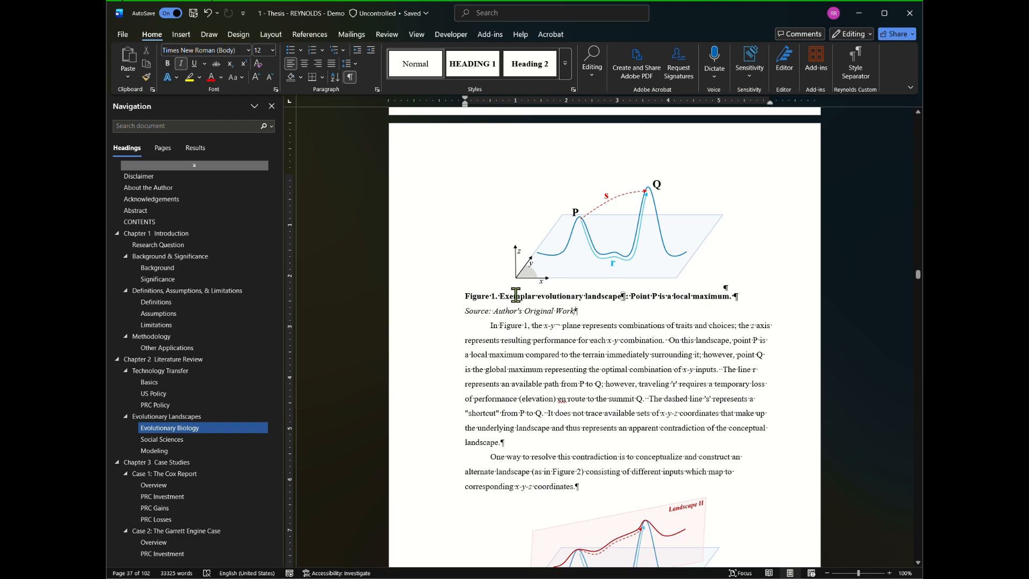
- Return to the CONTENTS page, hide the paragraph marks and update the entire table of figures
{"action": "left_click", "coordinate": [140, 223]}
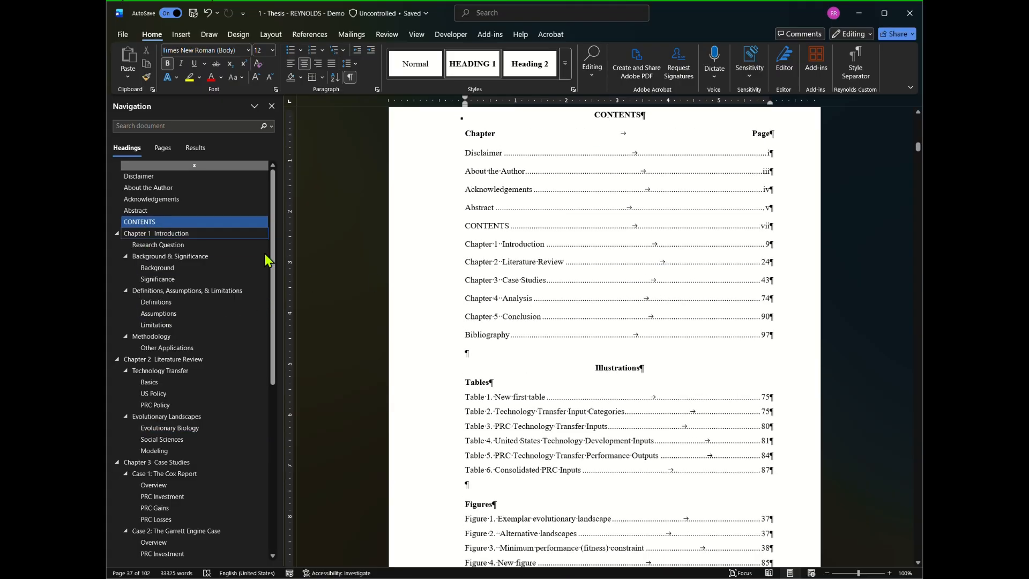
{"action": "left_click", "coordinate": [351, 80]}
{"action": "scroll", "coordinate": [641, 375], "scroll_direction": "down", "scroll_amount": 4}
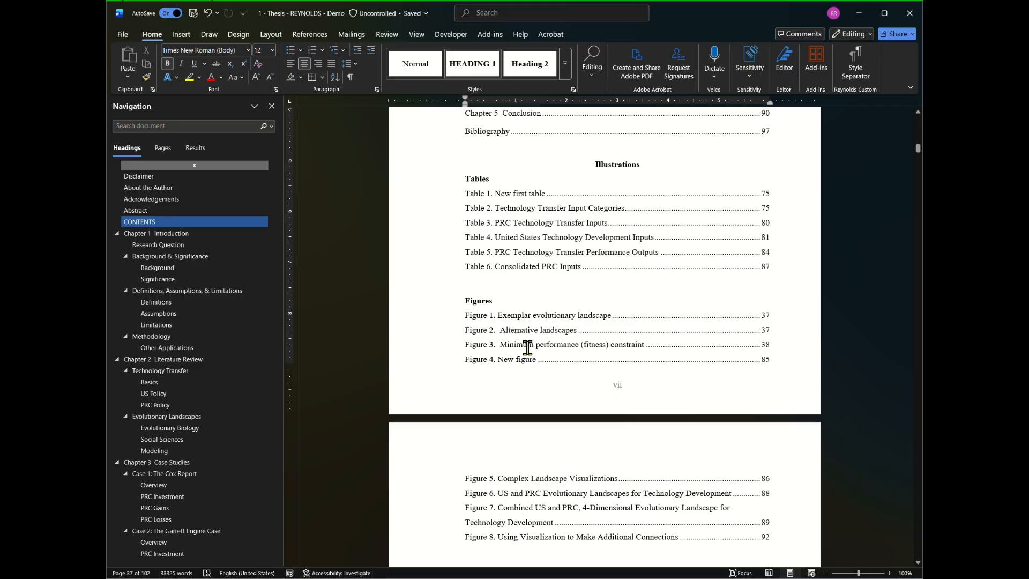
{"action": "right_click", "coordinate": [493, 324]}
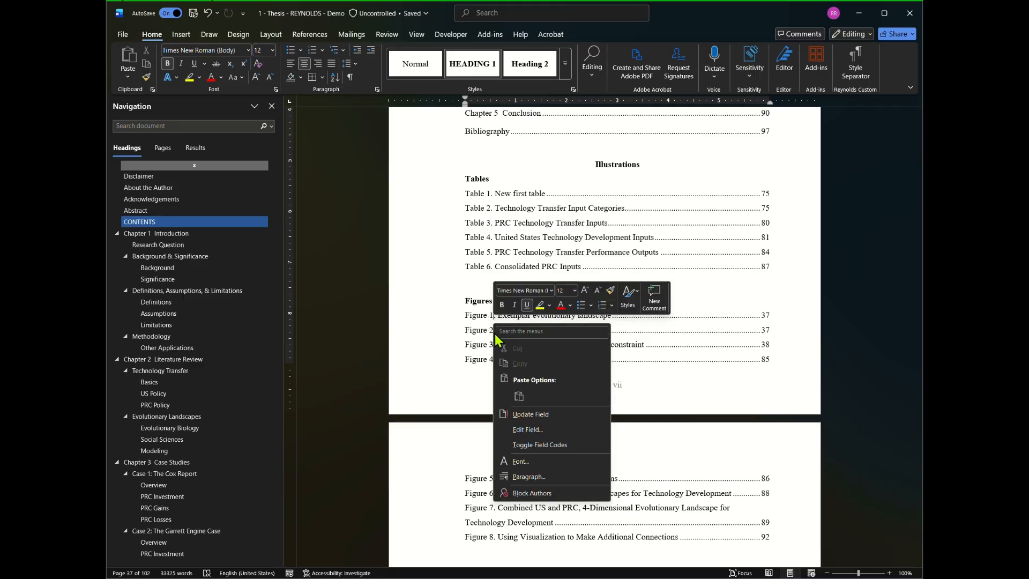
{"action": "left_click", "coordinate": [526, 414]}
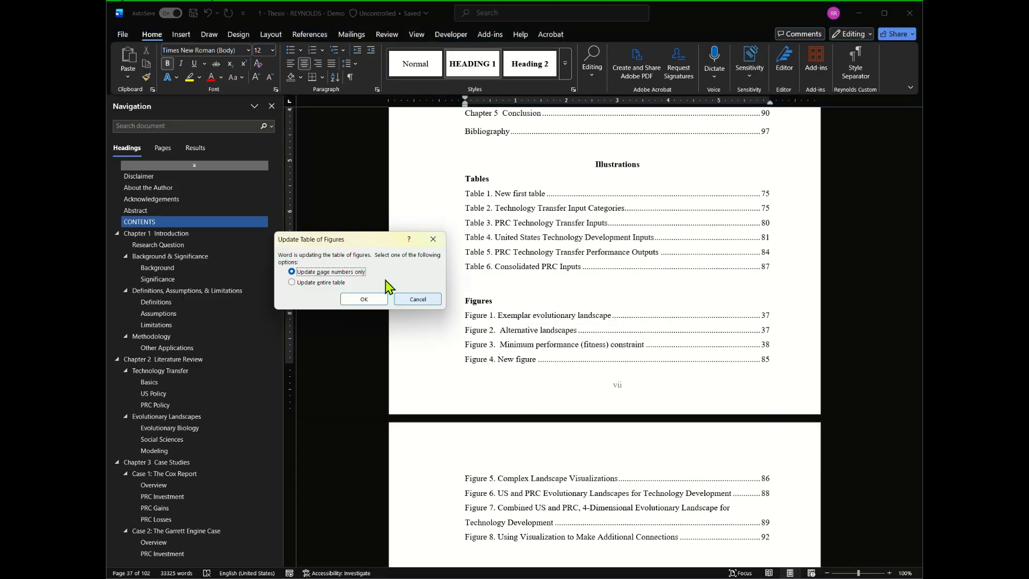
{"action": "left_click", "coordinate": [324, 283]}
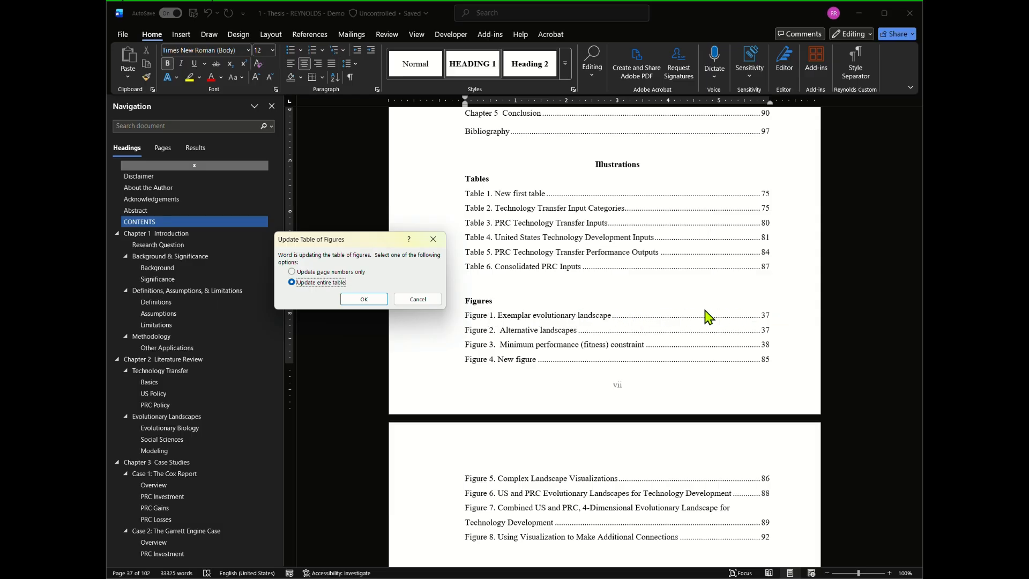
{"action": "left_click", "coordinate": [364, 299]}
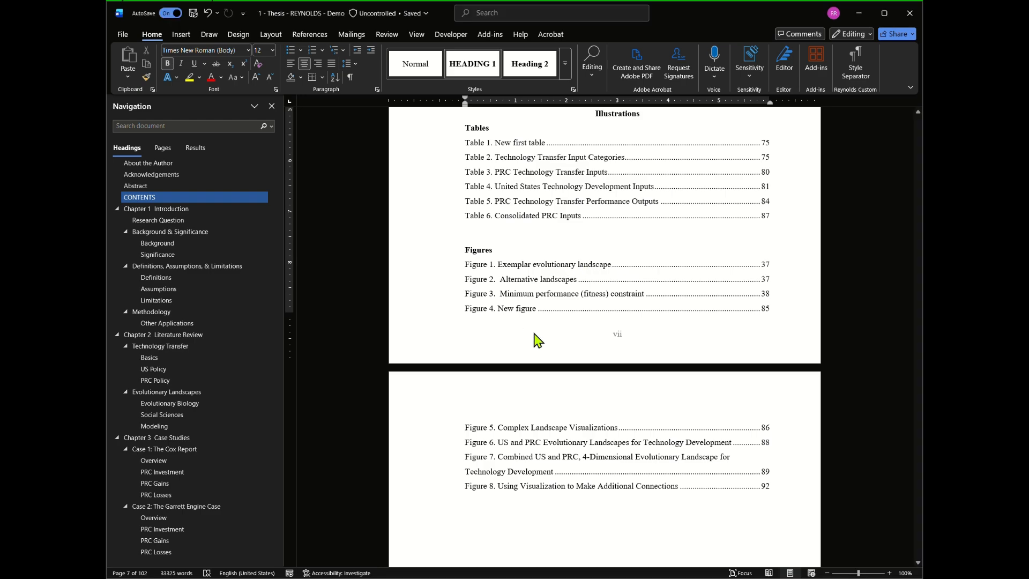
- Follow the Figure 1 entry to compare its caption title with the text after the separator, and return to the lists under CONTENTS
{"action": "left_click", "coordinate": [547, 265], "text": "ctrl"}
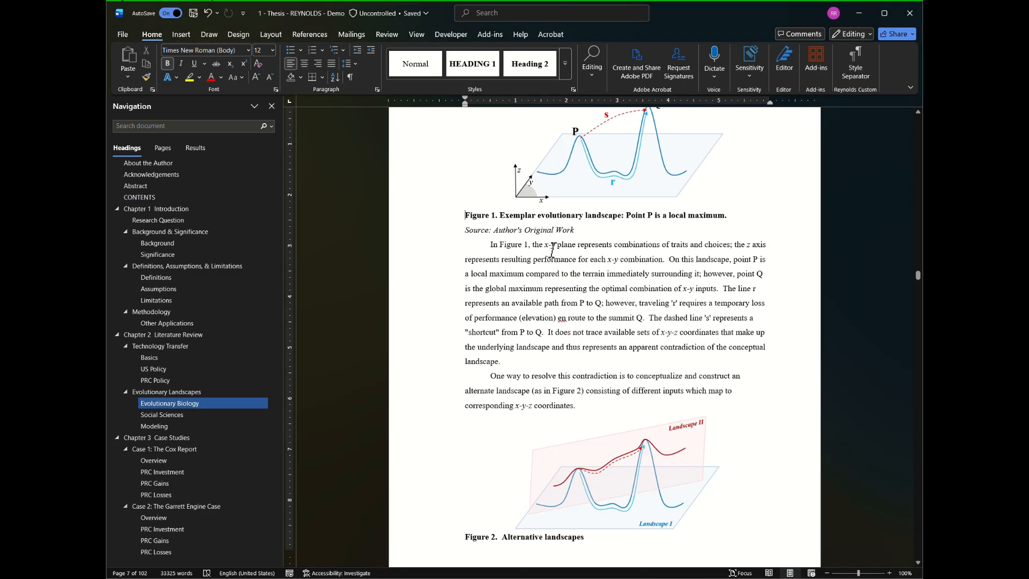
{"action": "left_click_drag", "start_coordinate": [624, 214], "coordinate": [718, 217]}
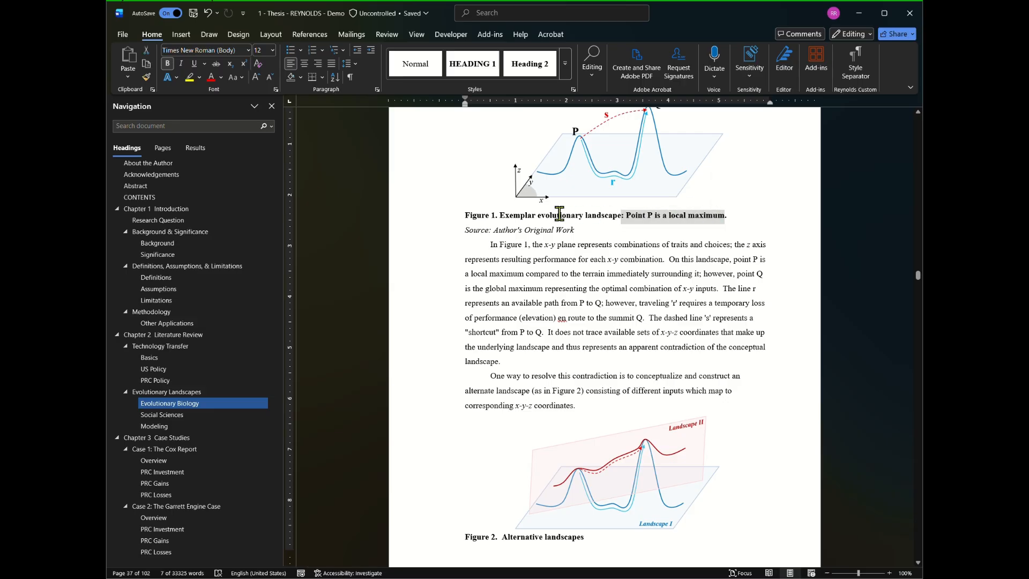
{"action": "left_click", "coordinate": [462, 215]}
{"action": "left_click_drag", "start_coordinate": [466, 215], "coordinate": [592, 218]}
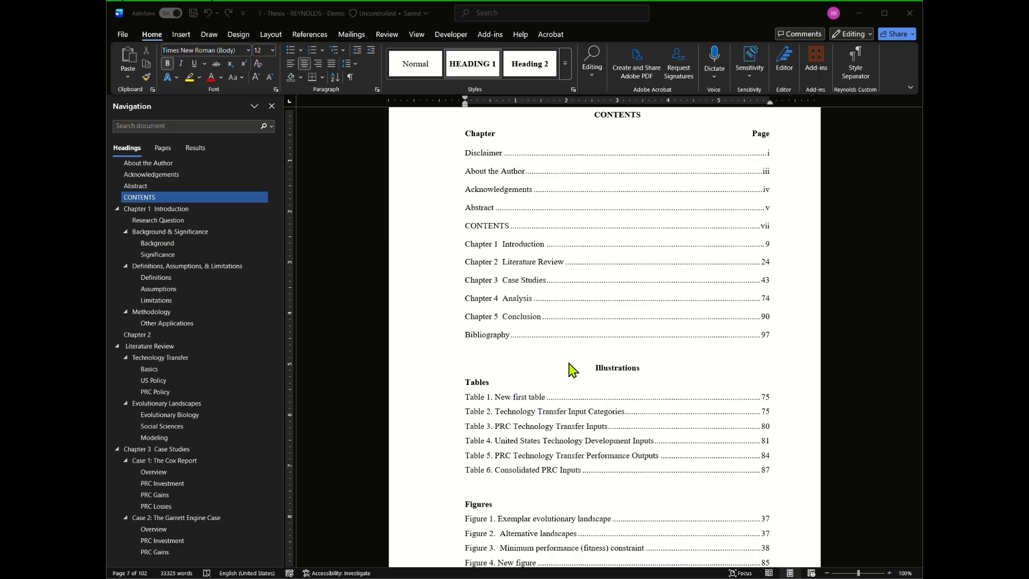
{"action": "scroll", "coordinate": [549, 367], "scroll_direction": "down", "scroll_amount": 3}
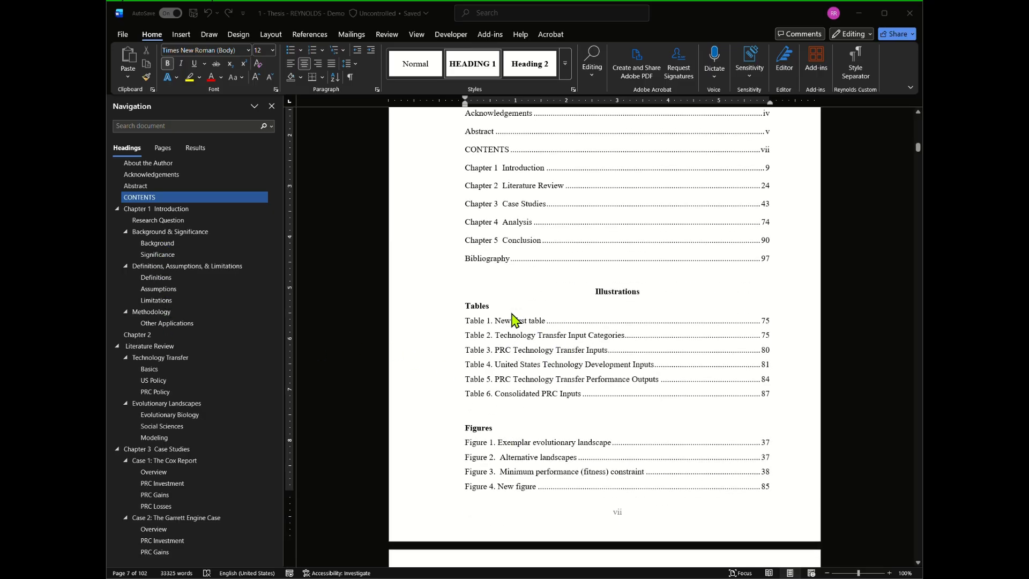
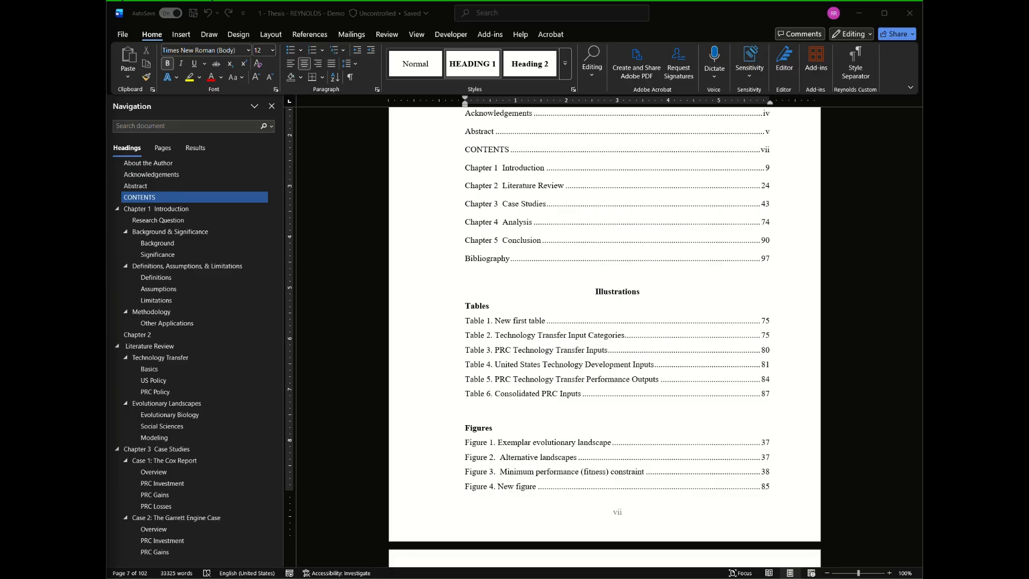
- Switch to Acrobat and review the footnote rules, sample contents page and sample thesis chapter in the SAASS 690 Thesis Guide
{"action": "key", "text": "super+Right"}
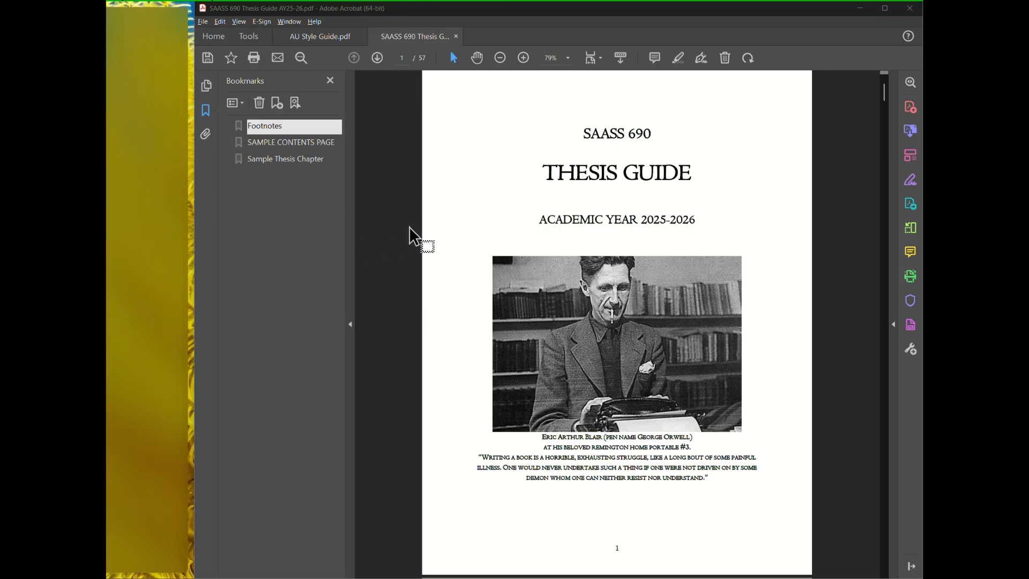
{"action": "left_click", "coordinate": [426, 167]}
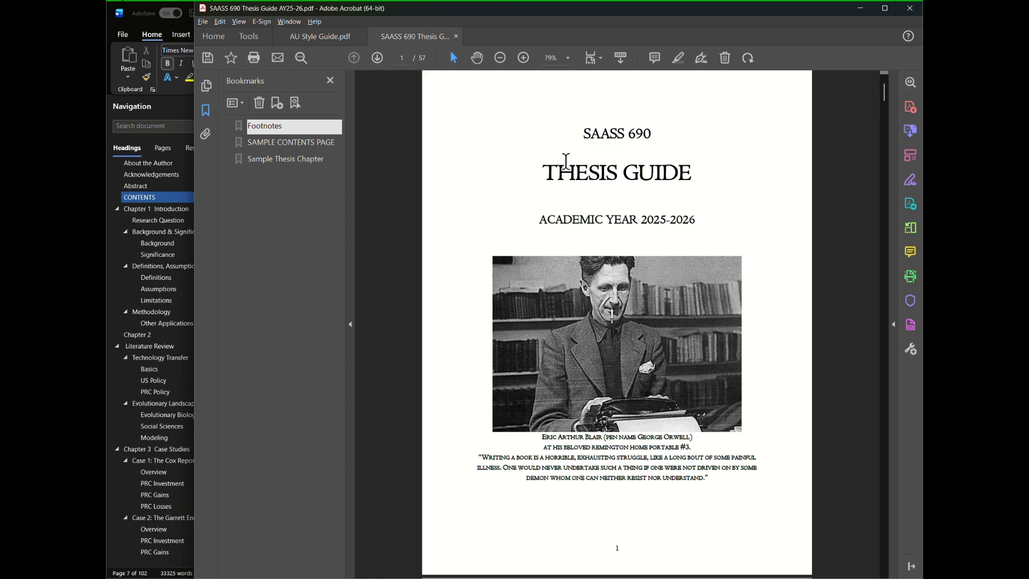
{"action": "left_click", "coordinate": [280, 127]}
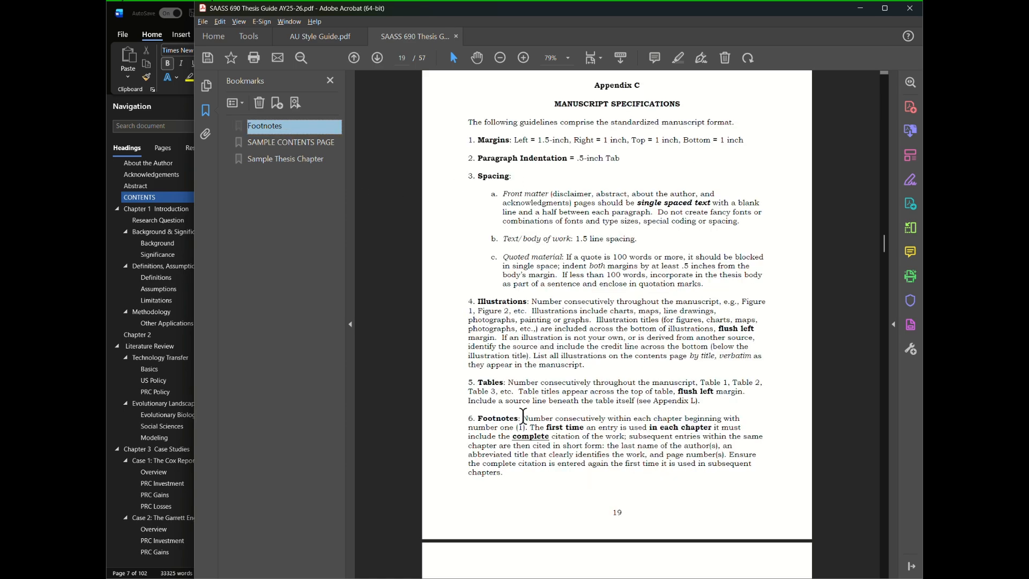
{"action": "left_click_drag", "start_coordinate": [523, 416], "coordinate": [705, 428]}
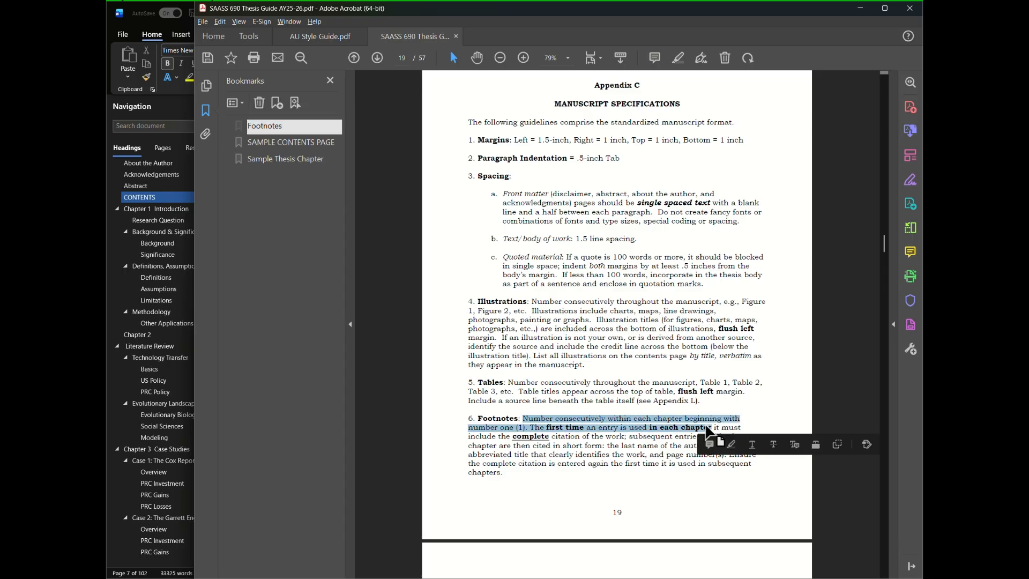
{"action": "double_click", "coordinate": [496, 417]}
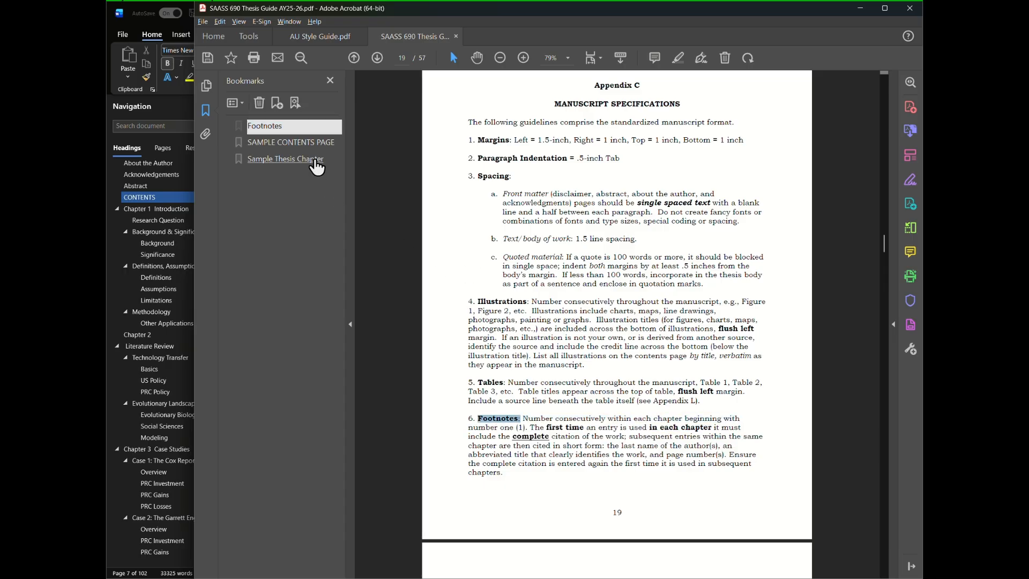
{"action": "left_click", "coordinate": [301, 142]}
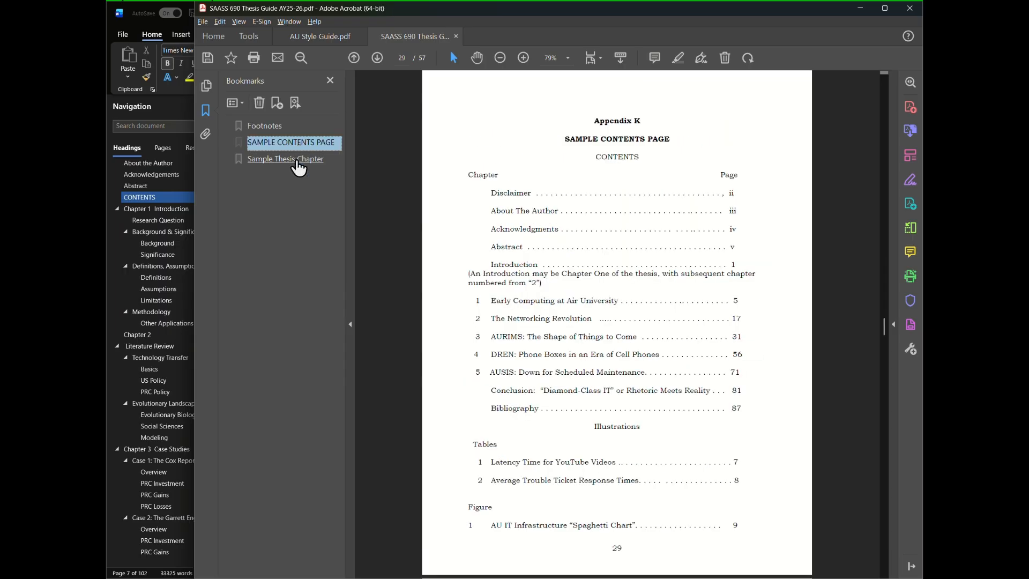
{"action": "left_click", "coordinate": [299, 160]}
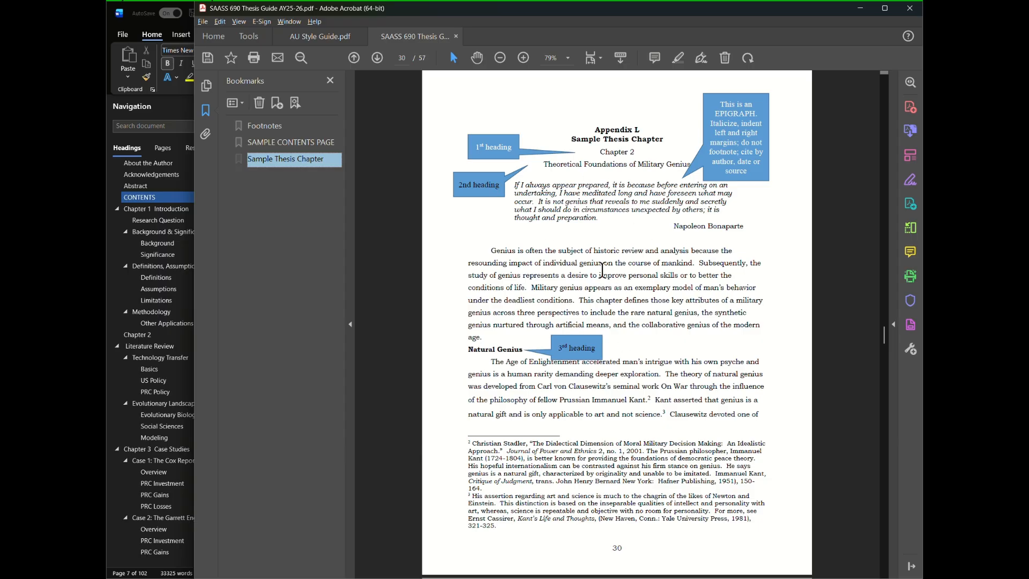
- Read section 5.5 notes in the AU Style Guide PDF for its rules on note numbering and placement
{"action": "left_click", "coordinate": [329, 36]}
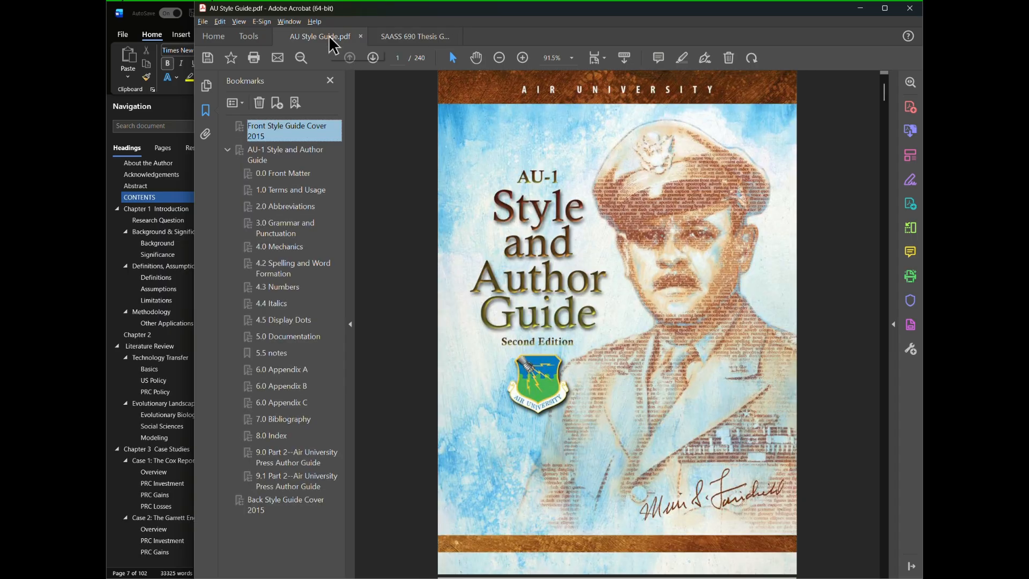
{"action": "left_click", "coordinate": [275, 354]}
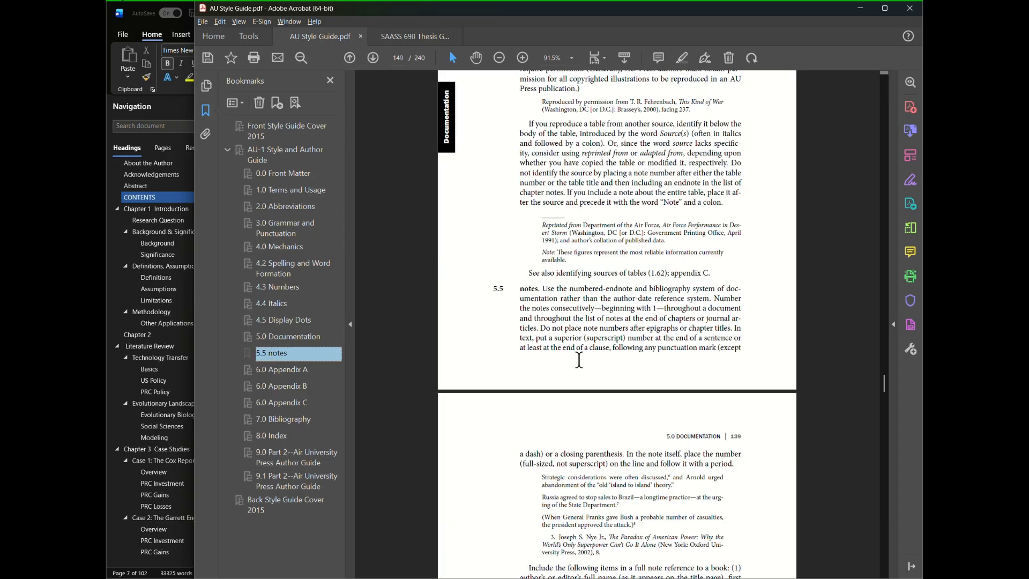
{"action": "left_click_drag", "start_coordinate": [542, 289], "coordinate": [645, 298]}
{"action": "left_click", "coordinate": [616, 338]}
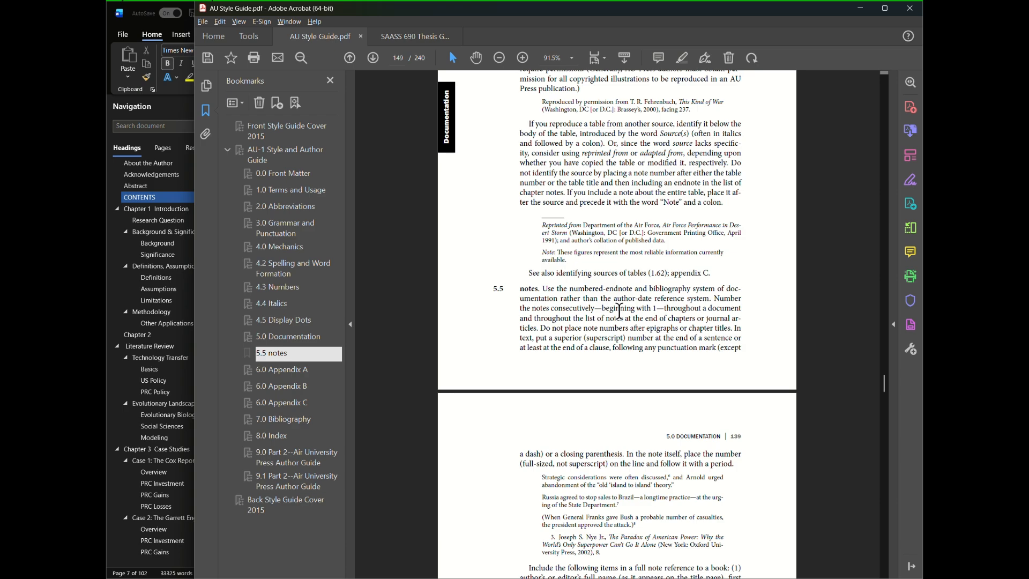
{"action": "left_click_drag", "start_coordinate": [645, 318], "coordinate": [730, 318]}
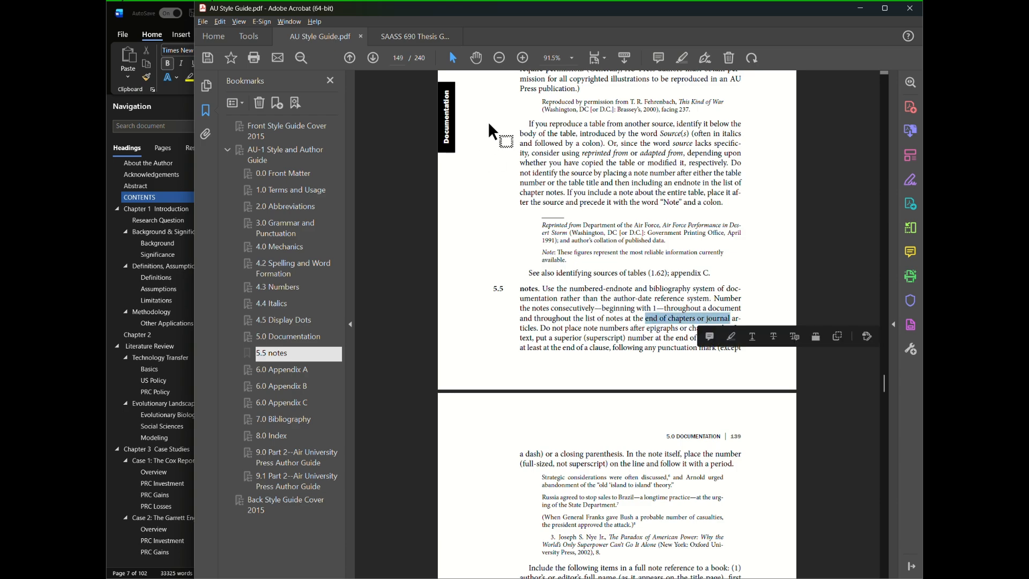
- Return to the thesis in Word and collapse Chapters 1, 3, 4 and 5 in the heading outline
{"action": "left_click", "coordinate": [860, 15]}
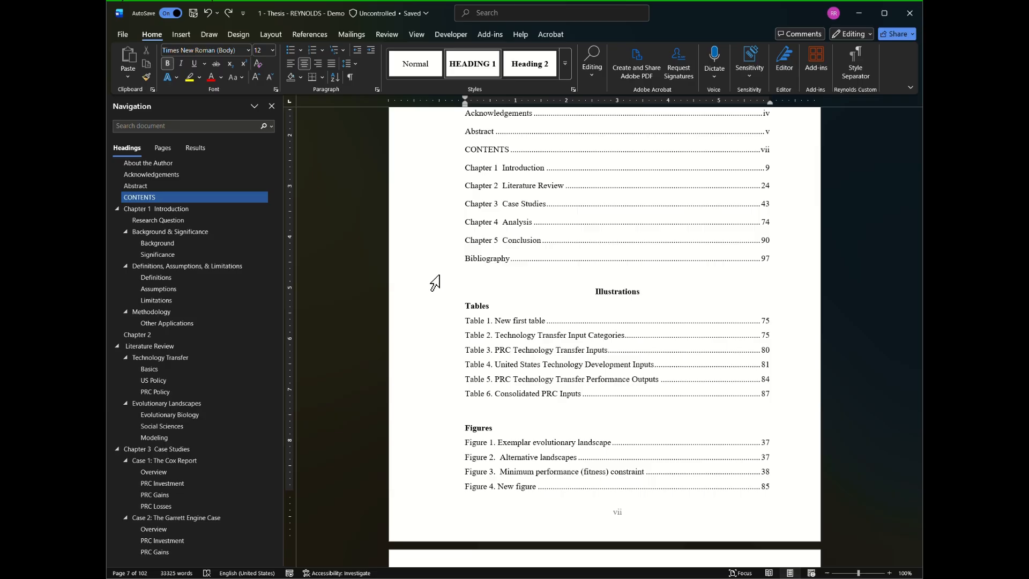
{"action": "left_click", "coordinate": [117, 209]}
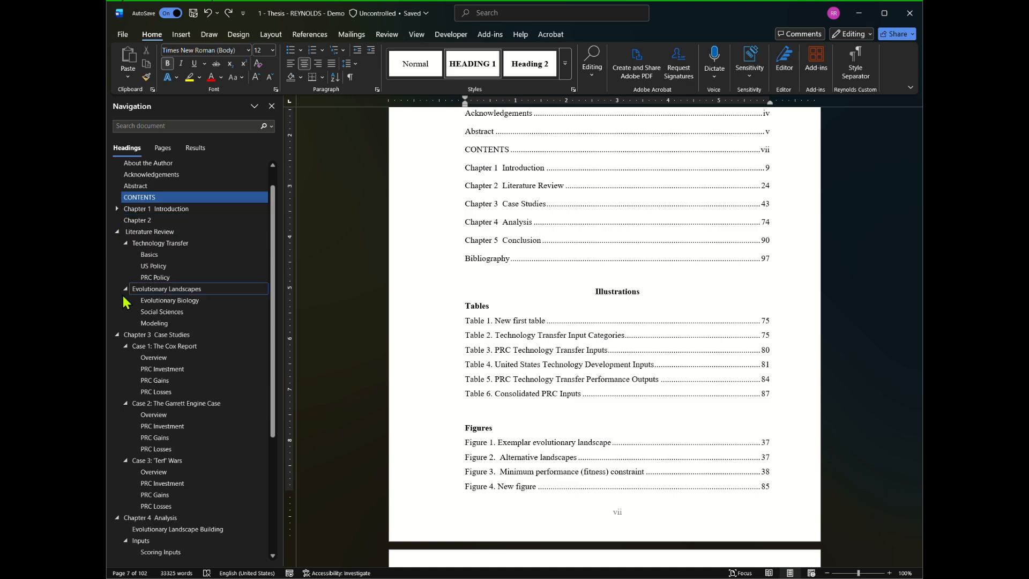
{"action": "left_click", "coordinate": [117, 334]}
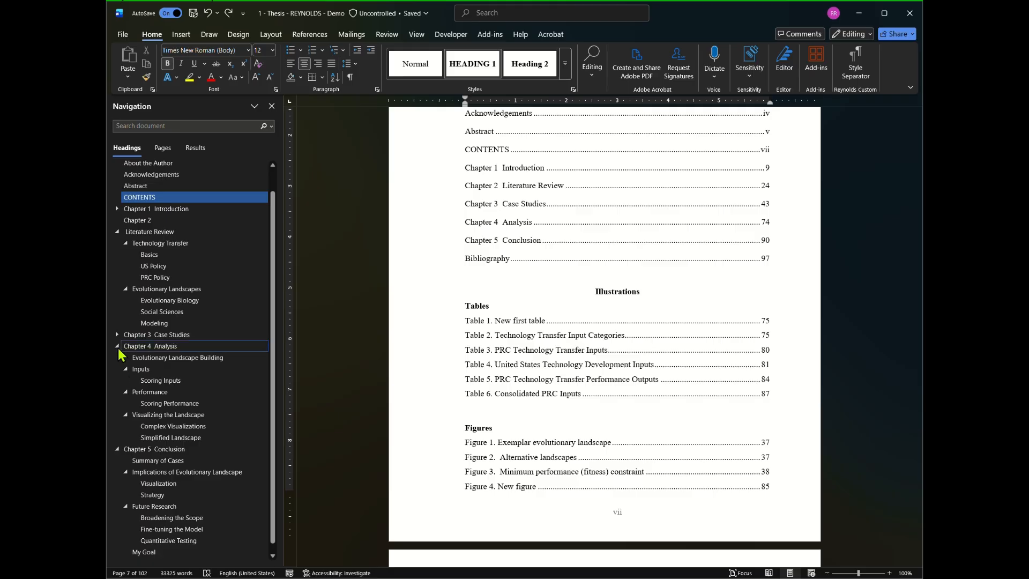
{"action": "left_click", "coordinate": [117, 346]}
{"action": "left_click", "coordinate": [117, 382]}
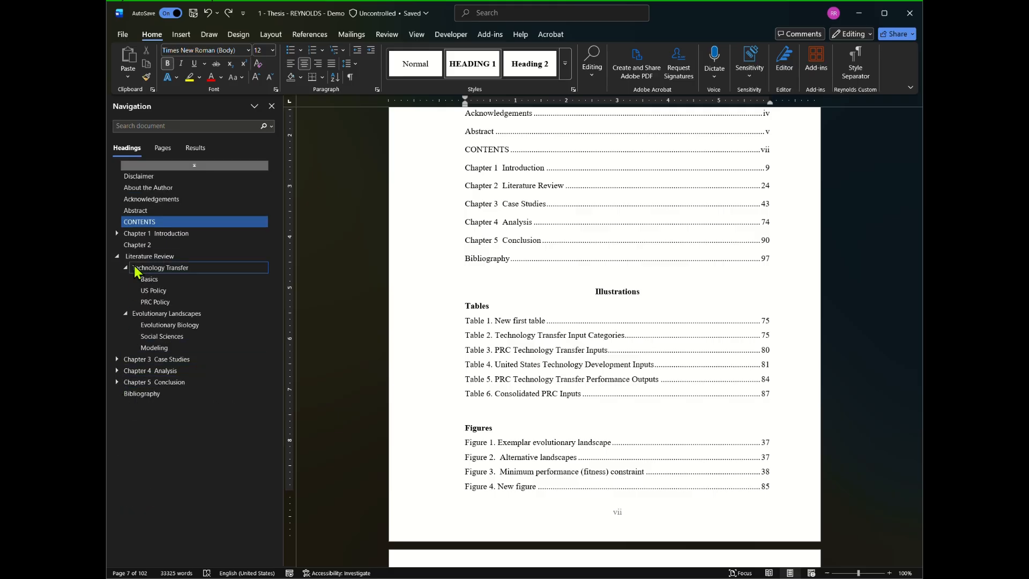
- Go to Chapter 2 and examine footnotes 12 to 14 and their reference marks in the Basics section
{"action": "left_click", "coordinate": [138, 245]}
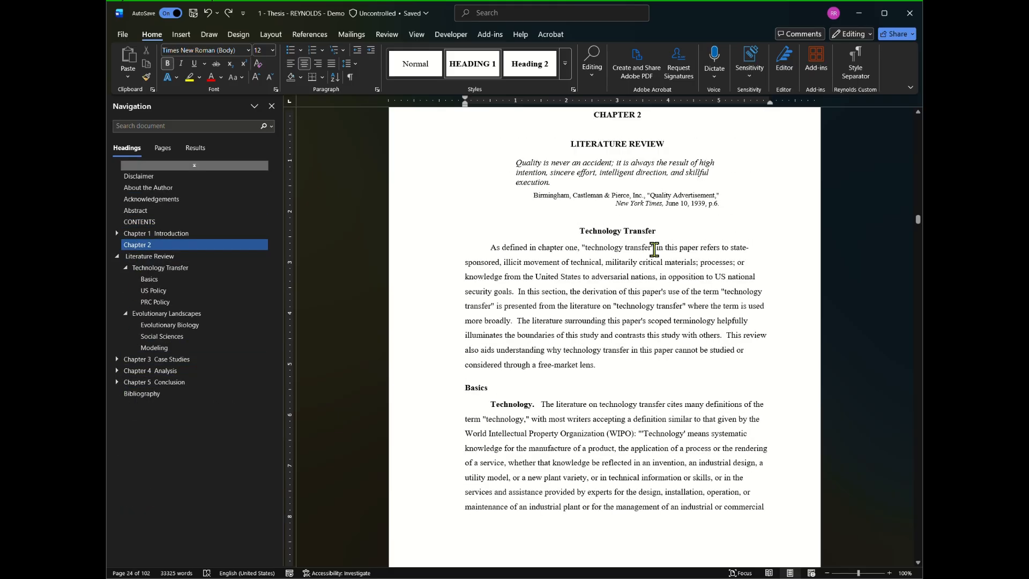
{"action": "scroll", "coordinate": [654, 248], "scroll_direction": "down", "scroll_amount": 10}
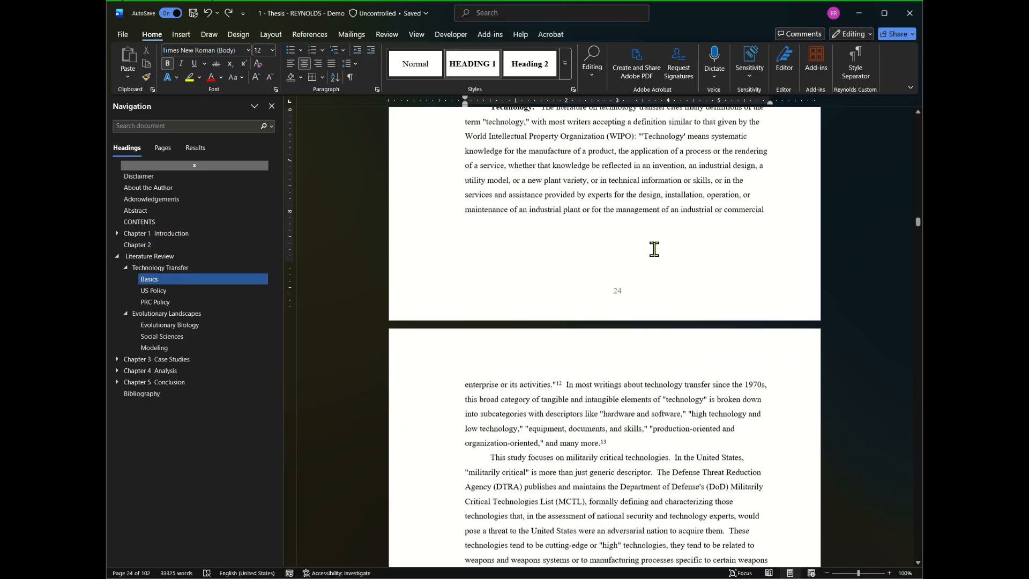
{"action": "scroll", "coordinate": [654, 248], "scroll_direction": "down", "scroll_amount": 8}
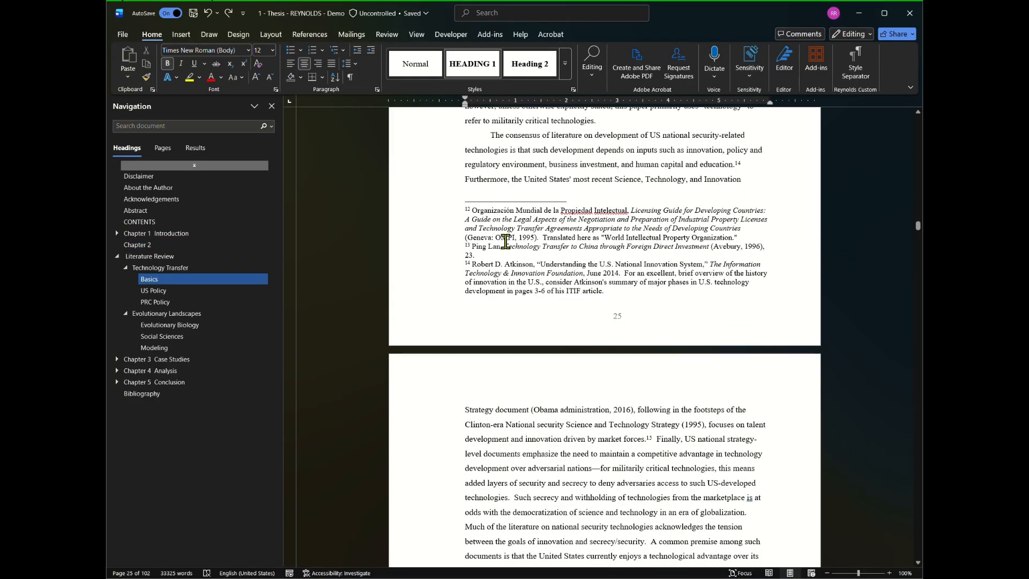
{"action": "scroll", "coordinate": [570, 250], "scroll_direction": "up", "scroll_amount": 3}
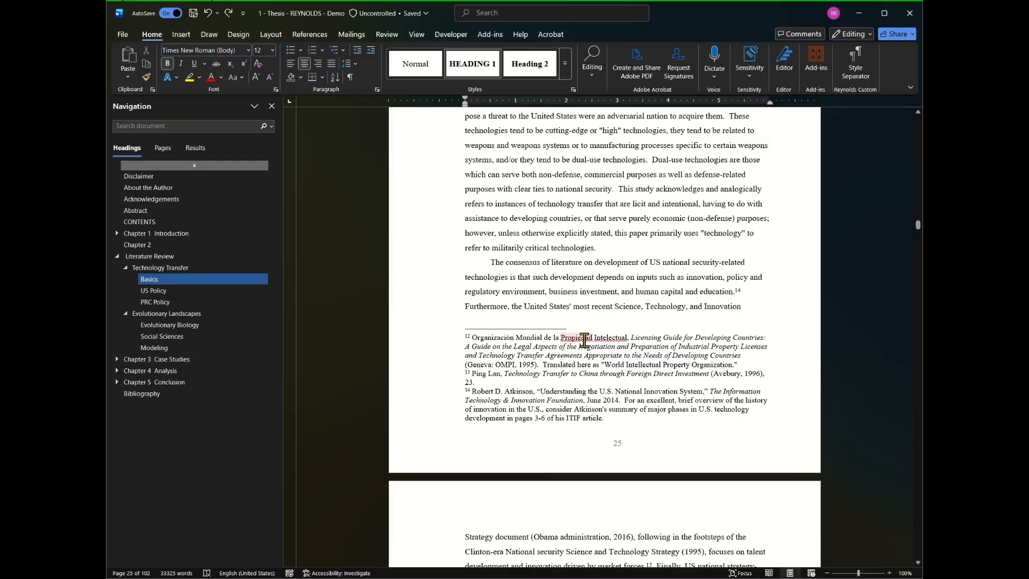
{"action": "scroll", "coordinate": [616, 346], "scroll_direction": "up", "scroll_amount": 7}
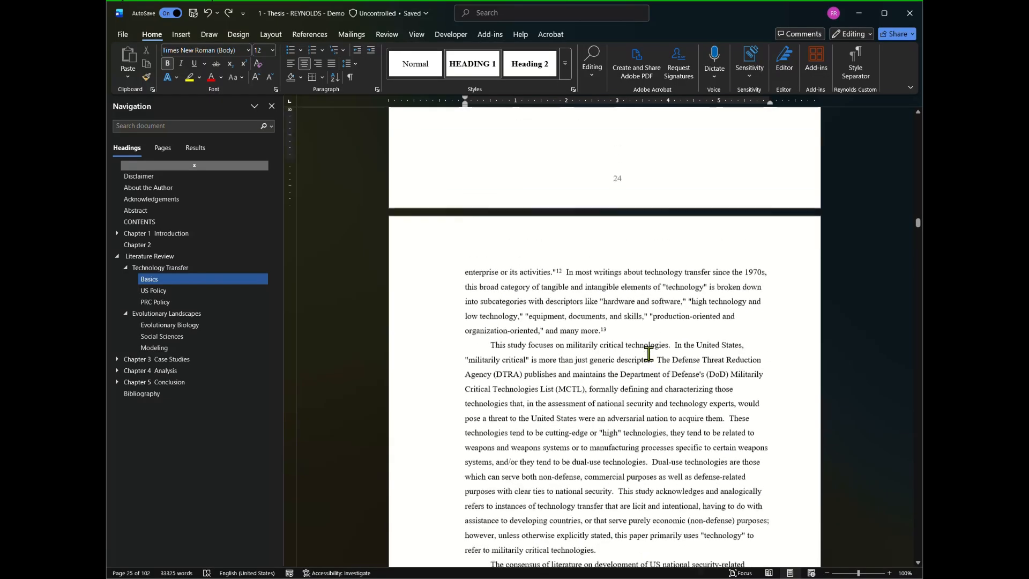
{"action": "scroll", "coordinate": [649, 353], "scroll_direction": "down", "scroll_amount": 7}
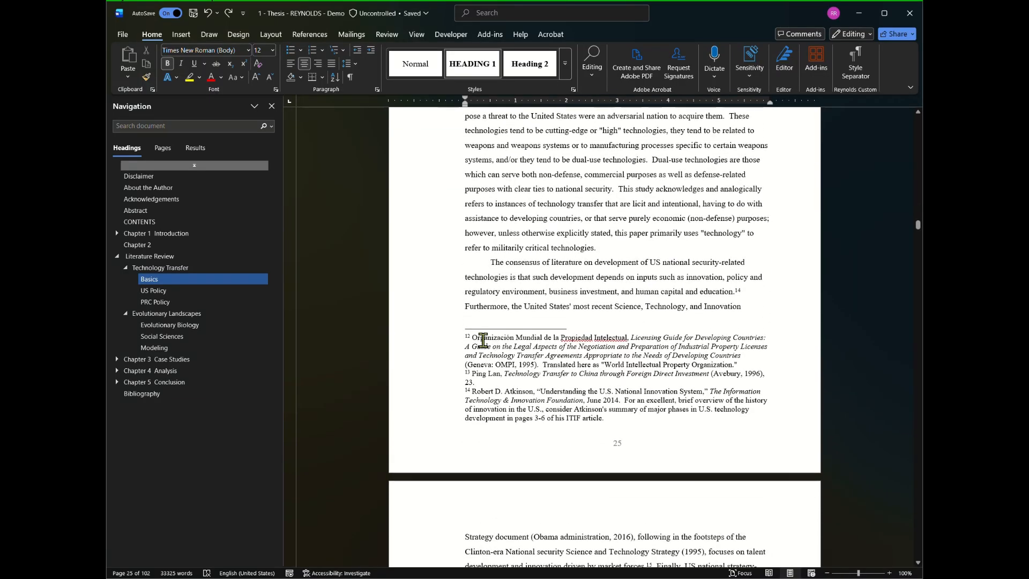
{"action": "left_click_drag", "start_coordinate": [486, 339], "coordinate": [609, 414]}
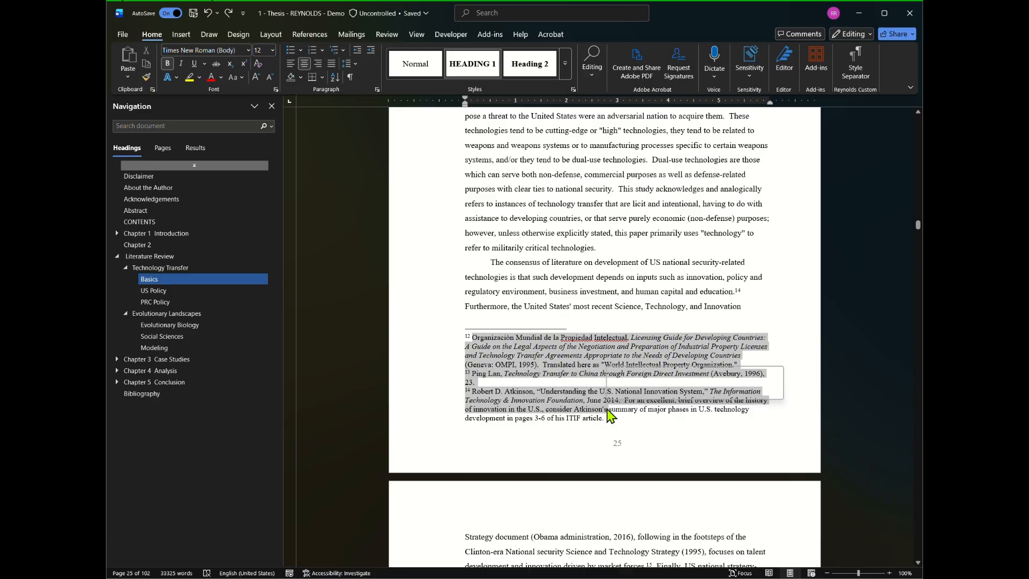
{"action": "scroll", "coordinate": [629, 274], "scroll_direction": "up", "scroll_amount": 4}
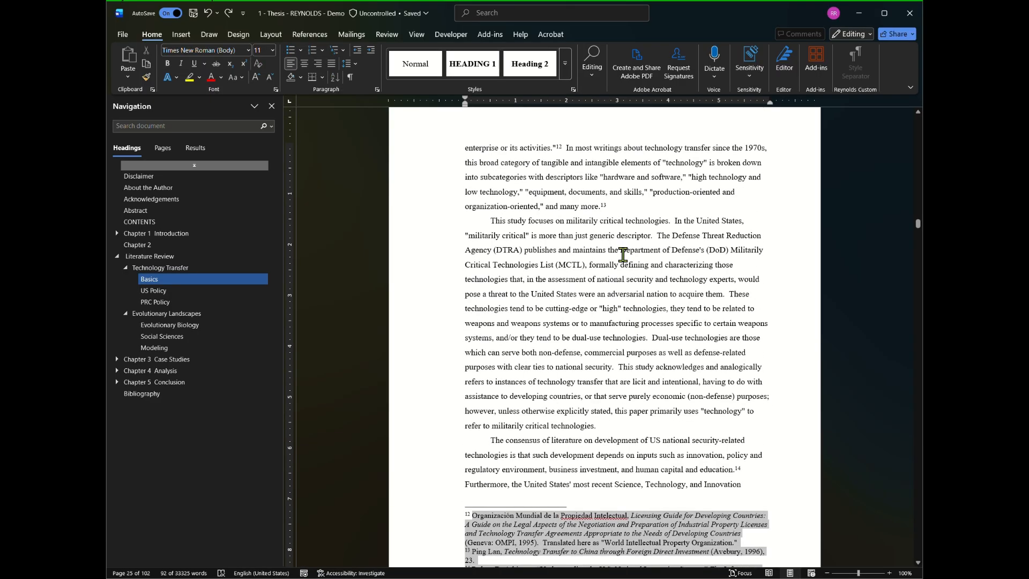
{"action": "mouse_move", "coordinate": [600, 207]}
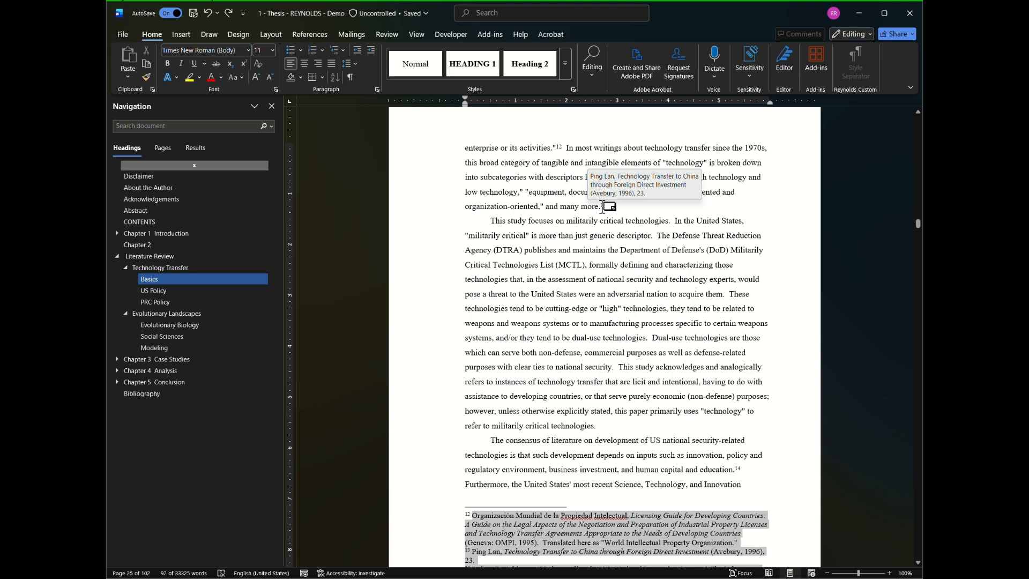
{"action": "scroll", "coordinate": [578, 294], "scroll_direction": "down", "scroll_amount": 2}
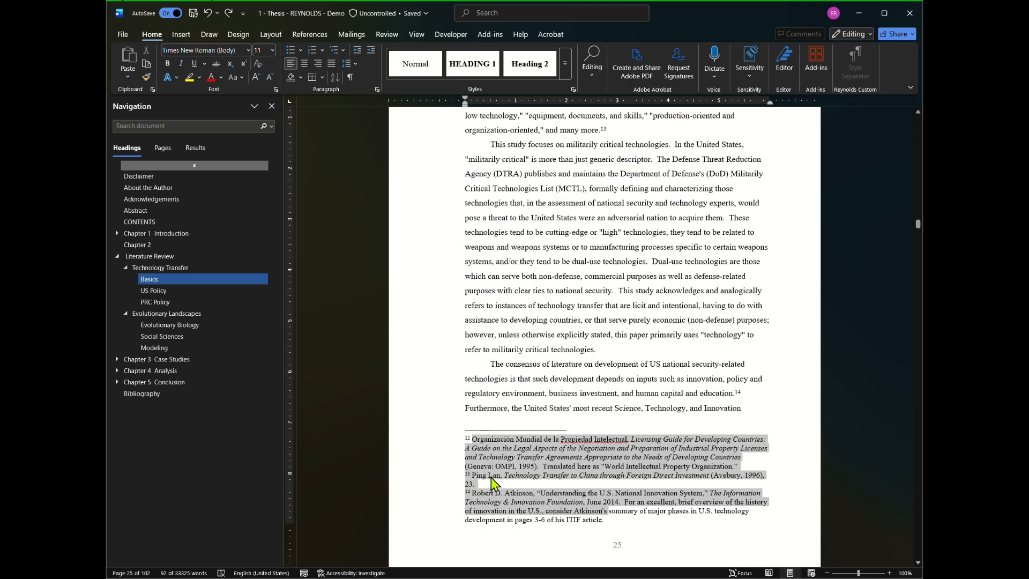
- Select all the footnotes in the thesis and convert them to endnotes
{"action": "left_click", "coordinate": [515, 468]}
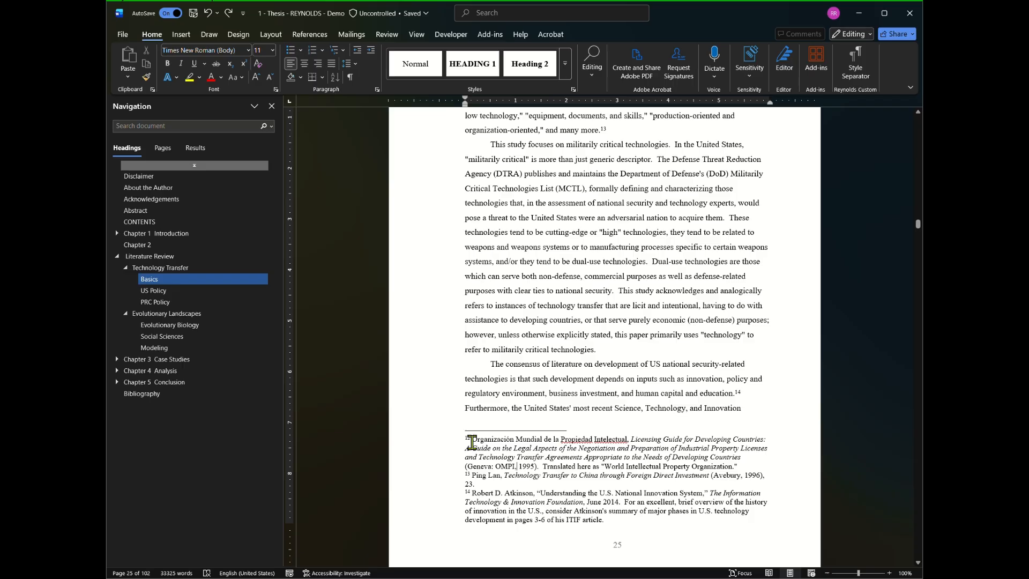
{"action": "left_click", "coordinate": [471, 442]}
{"action": "left_click_drag", "start_coordinate": [487, 444], "coordinate": [562, 475]}
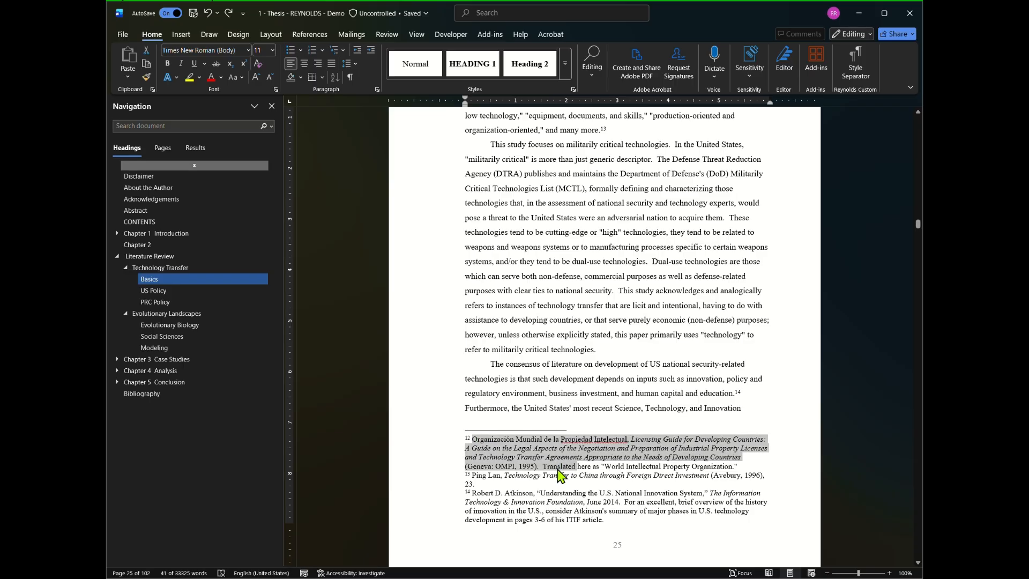
{"action": "key", "text": "ctrl+a"}
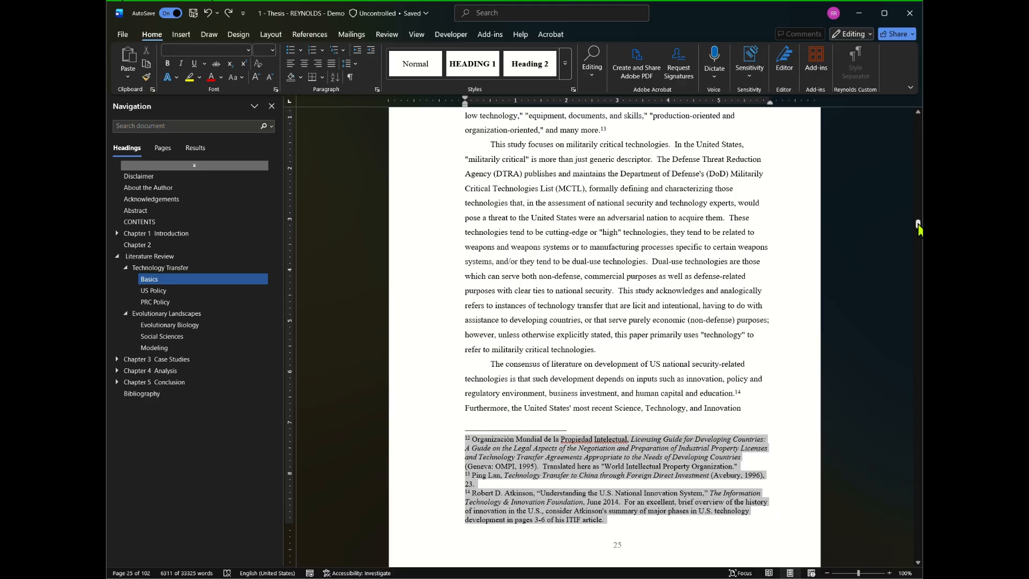
{"action": "mouse_move", "coordinate": [918, 228]}
{"action": "left_mouse_down"}
{"action": "mouse_move", "coordinate": [920, 244]}
{"action": "mouse_move", "coordinate": [921, 234]}
{"action": "left_mouse_up"}
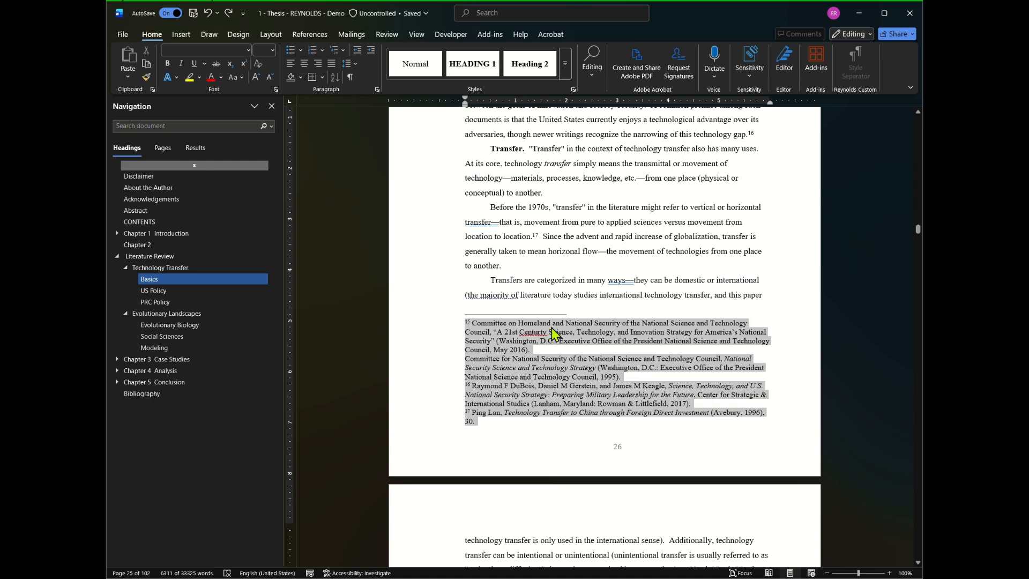
{"action": "right_click", "coordinate": [492, 329]}
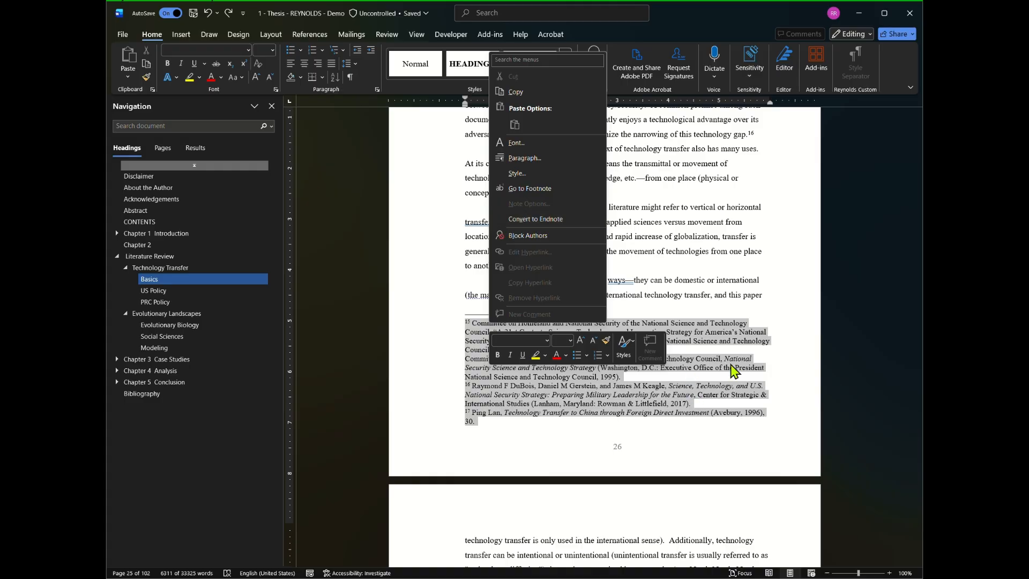
{"action": "left_click", "coordinate": [519, 219]}
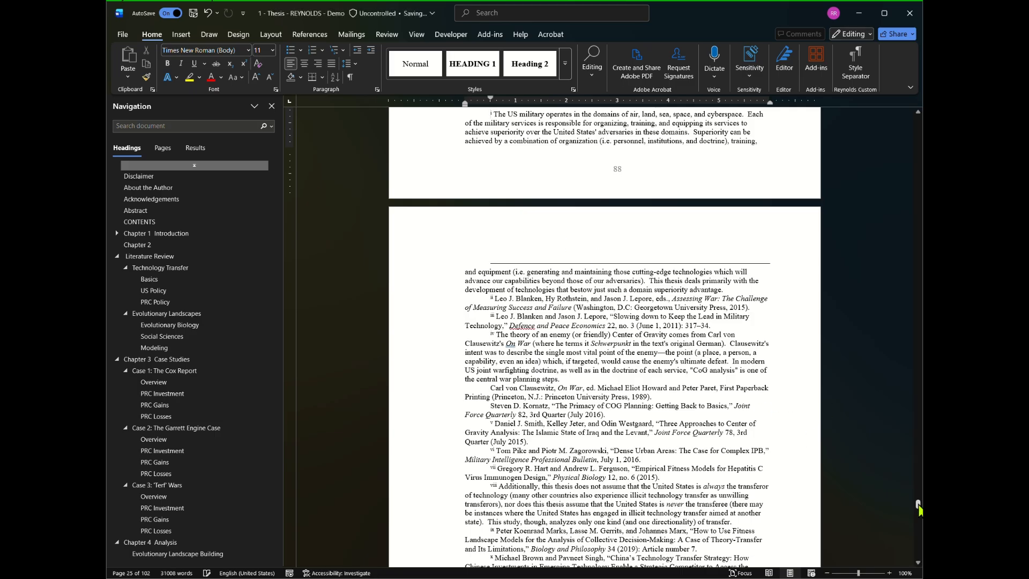
- Examine the numbering, layout and placement of the endnotes following the bibliography
{"action": "left_click_drag", "start_coordinate": [918, 505], "coordinate": [918, 504]}
{"action": "scroll", "coordinate": [784, 359], "scroll_direction": "up", "scroll_amount": 10}
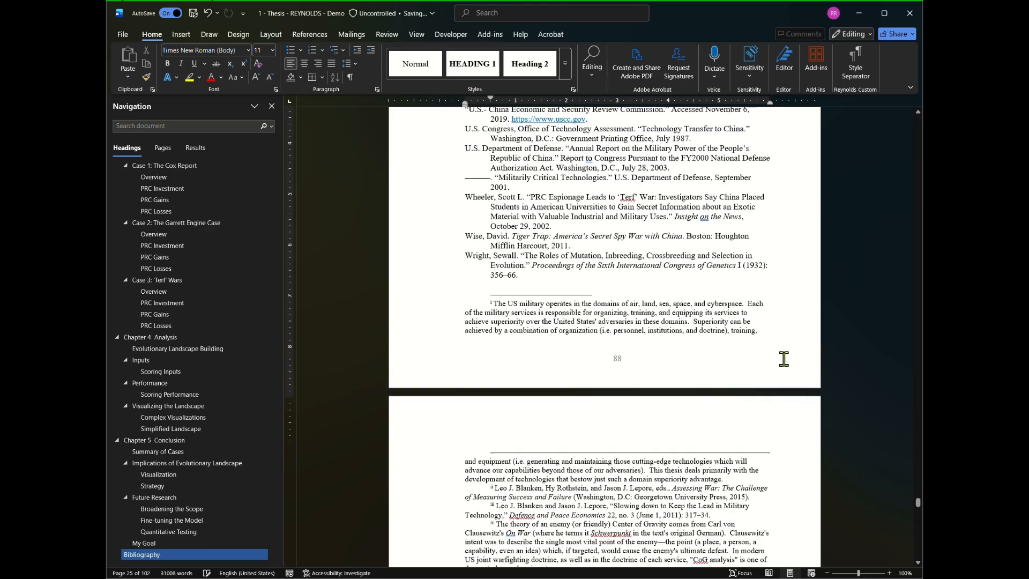
{"action": "scroll", "coordinate": [783, 358], "scroll_direction": "down", "scroll_amount": 10}
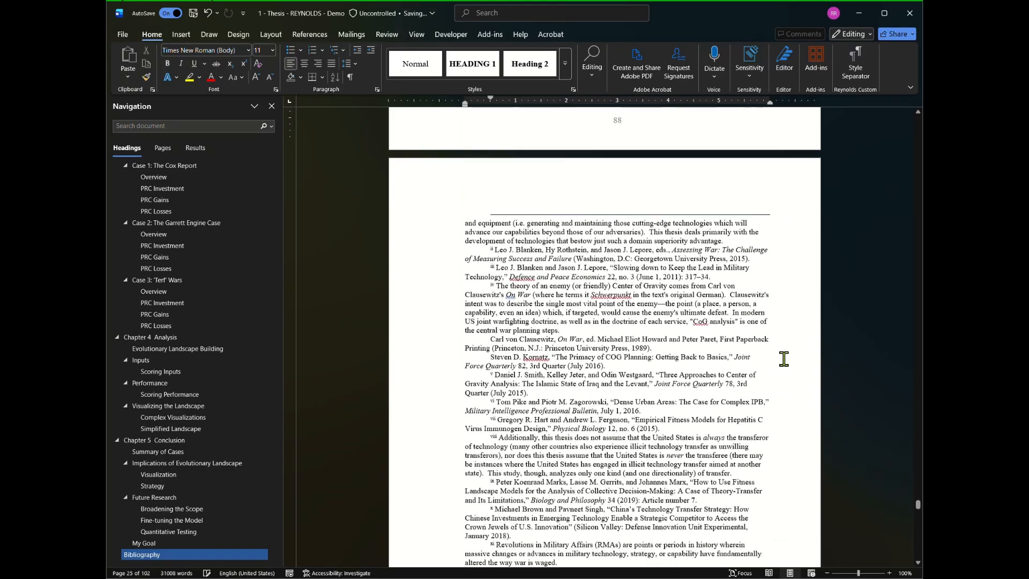
{"action": "scroll", "coordinate": [759, 337], "scroll_direction": "down", "scroll_amount": 20}
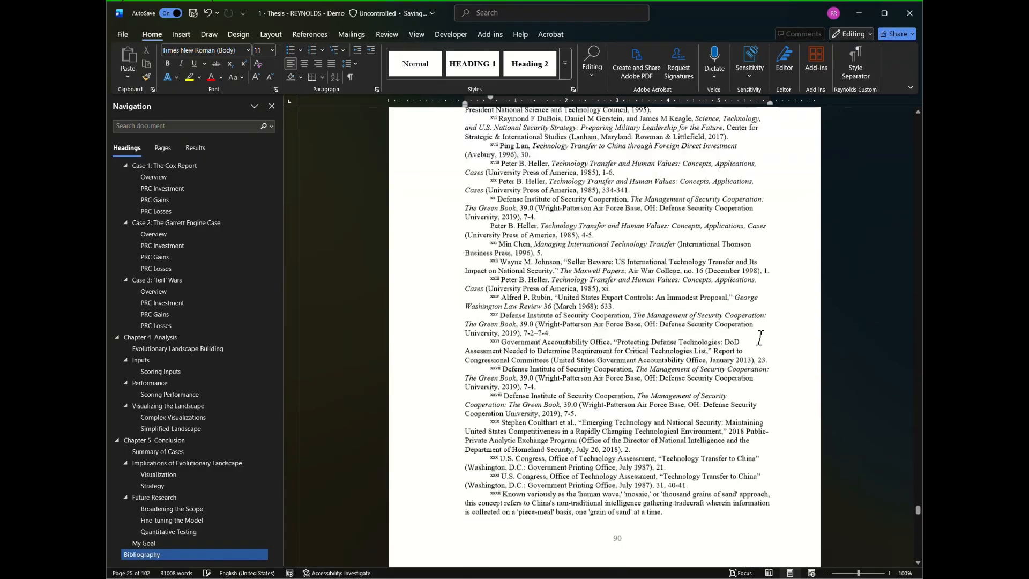
- Read down the endnote list through the Cox report citations and back up to its first entries, checking the note numerals
{"action": "scroll", "coordinate": [763, 345], "scroll_direction": "down", "scroll_amount": 10}
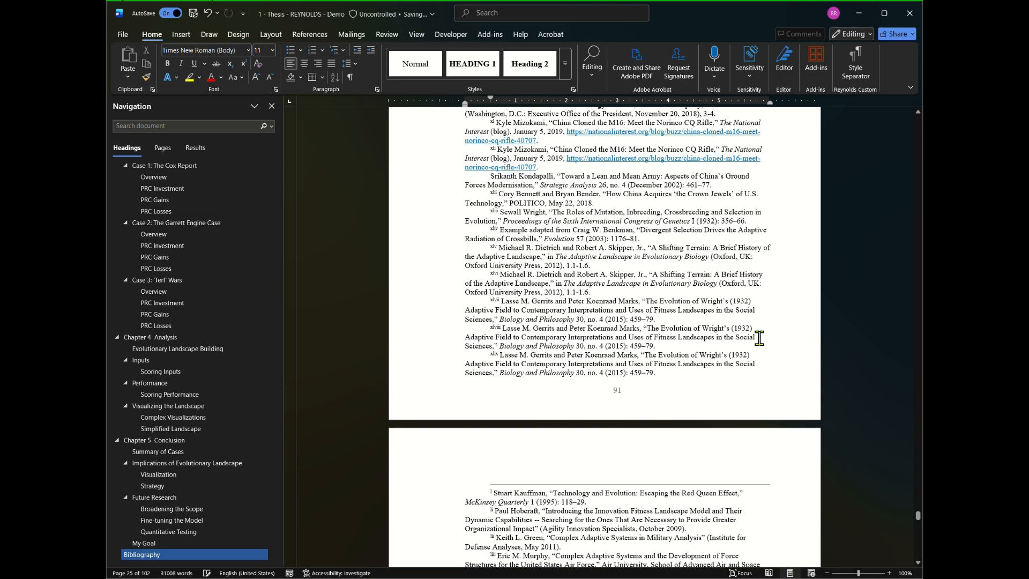
{"action": "scroll", "coordinate": [759, 337], "scroll_direction": "down", "scroll_amount": 10}
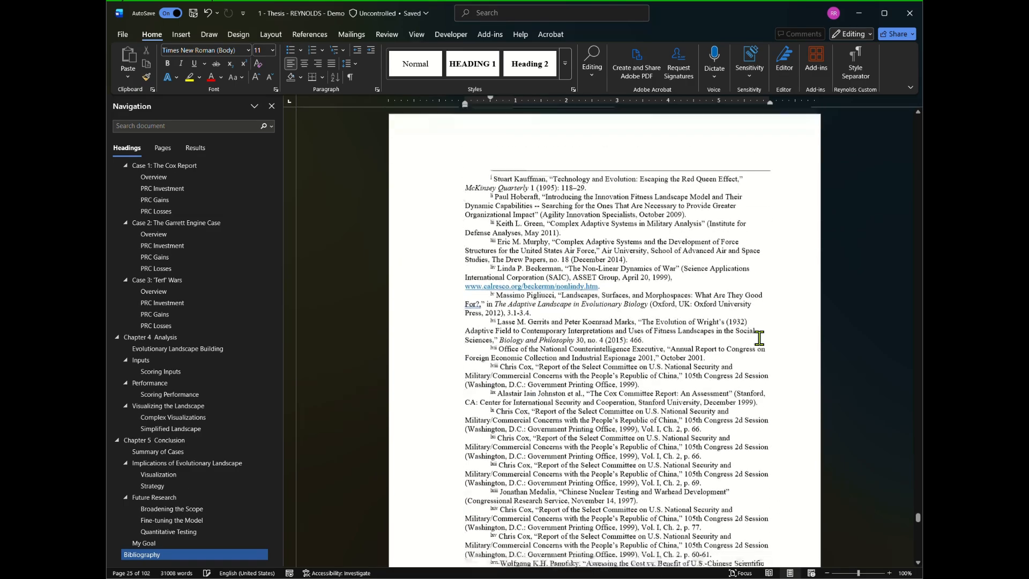
{"action": "scroll", "coordinate": [759, 337], "scroll_direction": "down", "scroll_amount": 3}
{"action": "scroll", "coordinate": [760, 338], "scroll_direction": "down", "scroll_amount": 3}
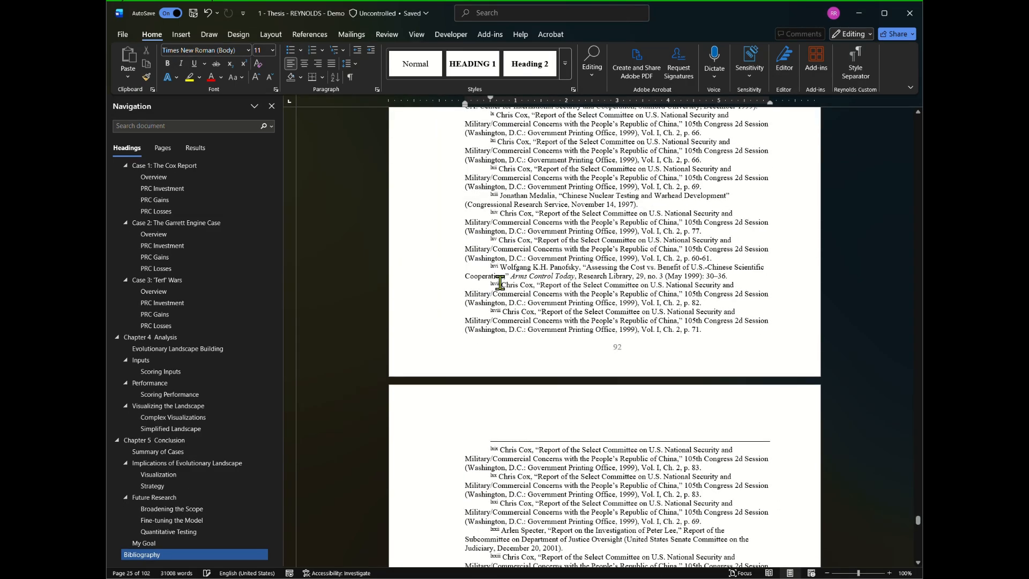
{"action": "scroll", "coordinate": [499, 287], "scroll_direction": "down", "scroll_amount": 2}
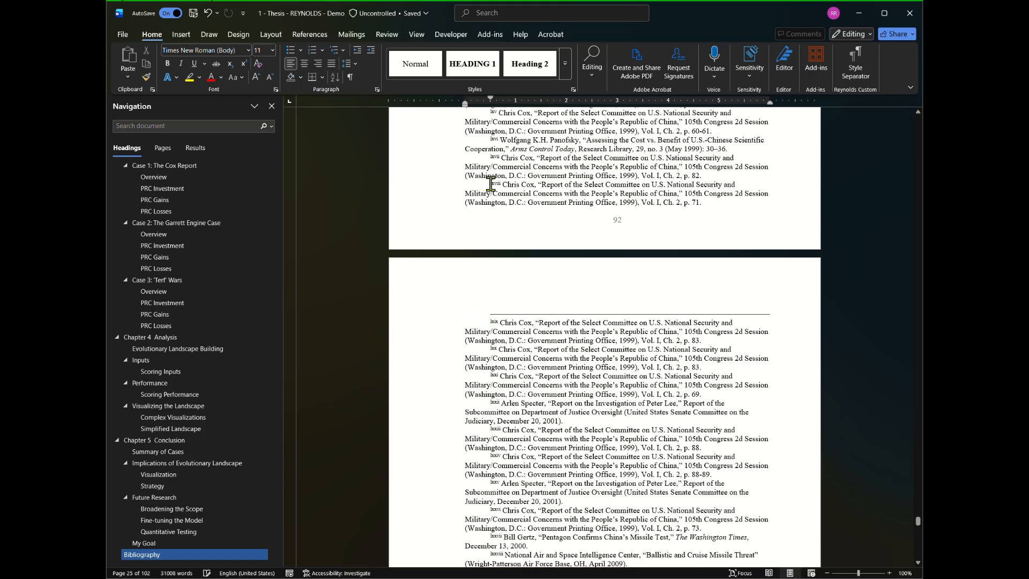
{"action": "scroll", "coordinate": [516, 187], "scroll_direction": "up", "scroll_amount": 2}
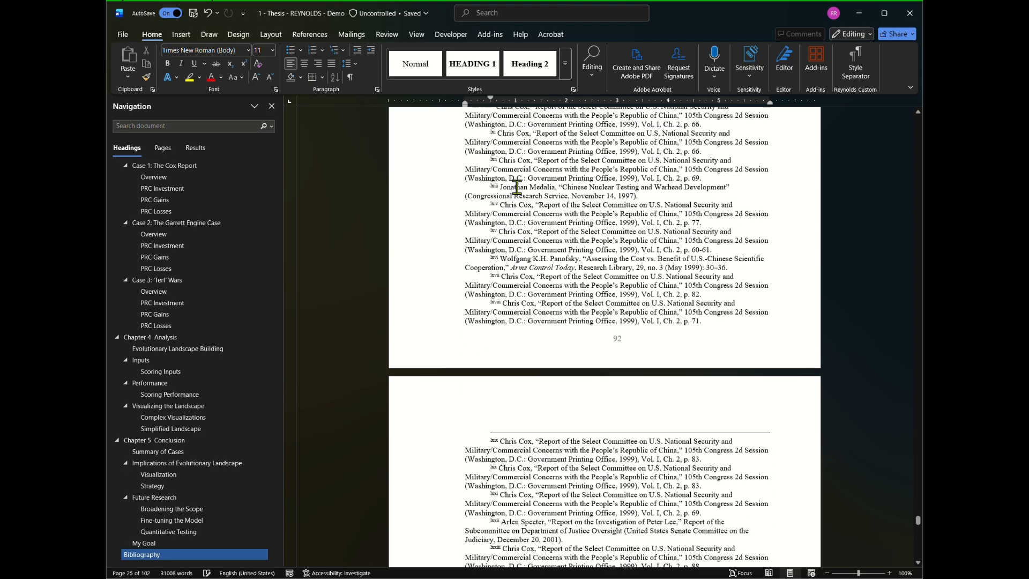
{"action": "scroll", "coordinate": [643, 241], "scroll_direction": "up", "scroll_amount": 3}
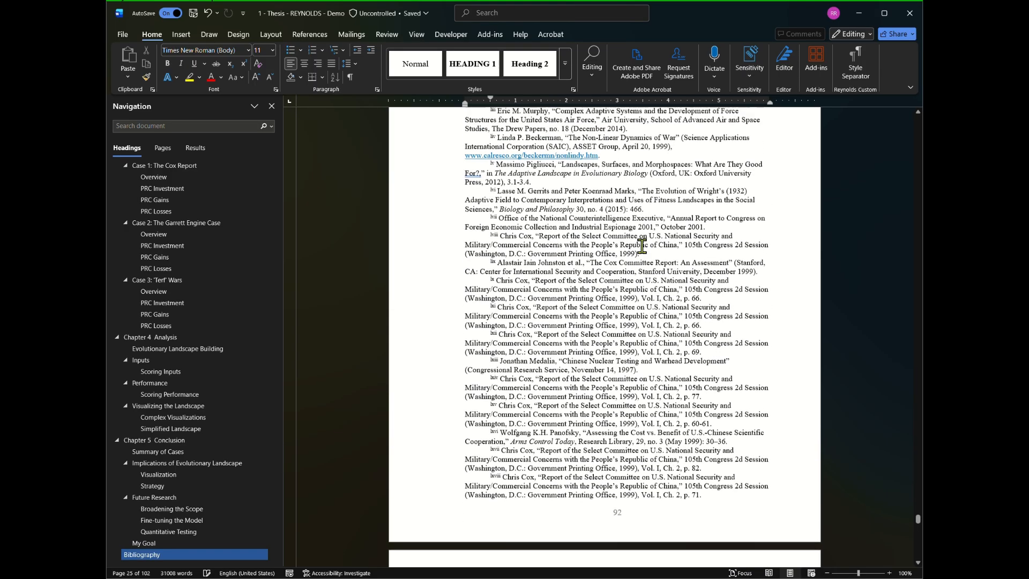
{"action": "scroll", "coordinate": [642, 245], "scroll_direction": "up", "scroll_amount": 15}
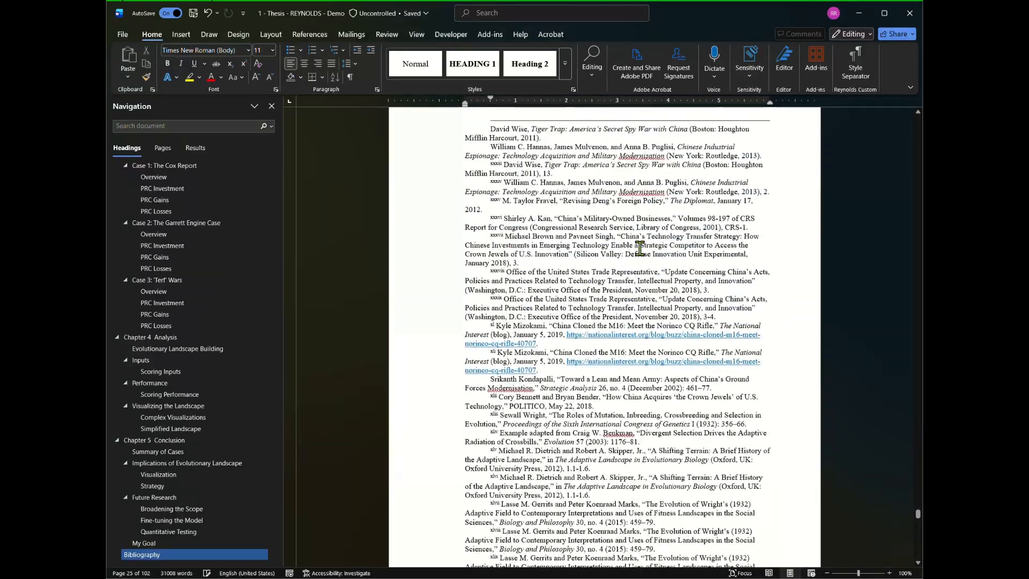
{"action": "scroll", "coordinate": [639, 248], "scroll_direction": "up", "scroll_amount": 1}
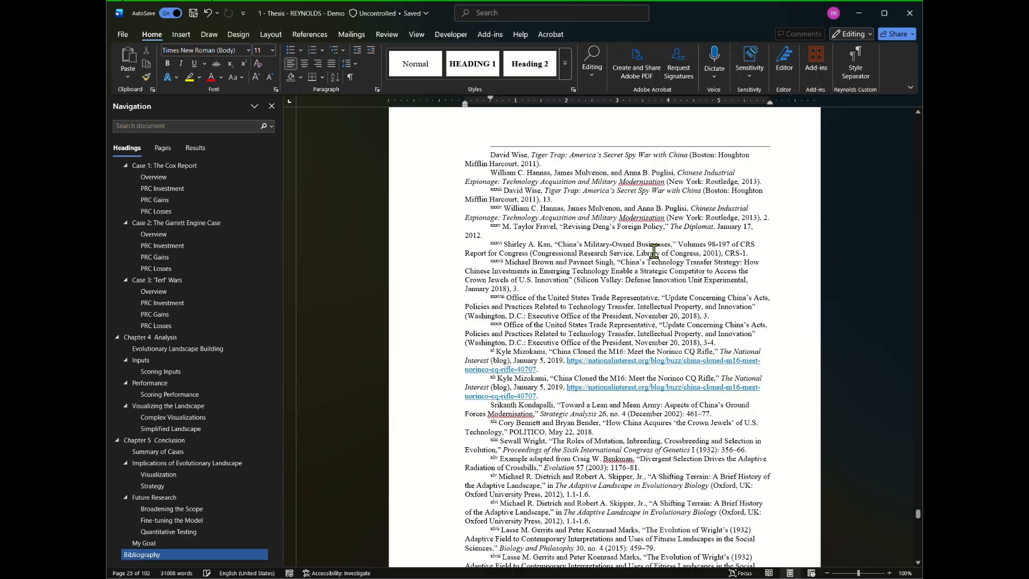
{"action": "scroll", "coordinate": [653, 250], "scroll_direction": "up", "scroll_amount": 6}
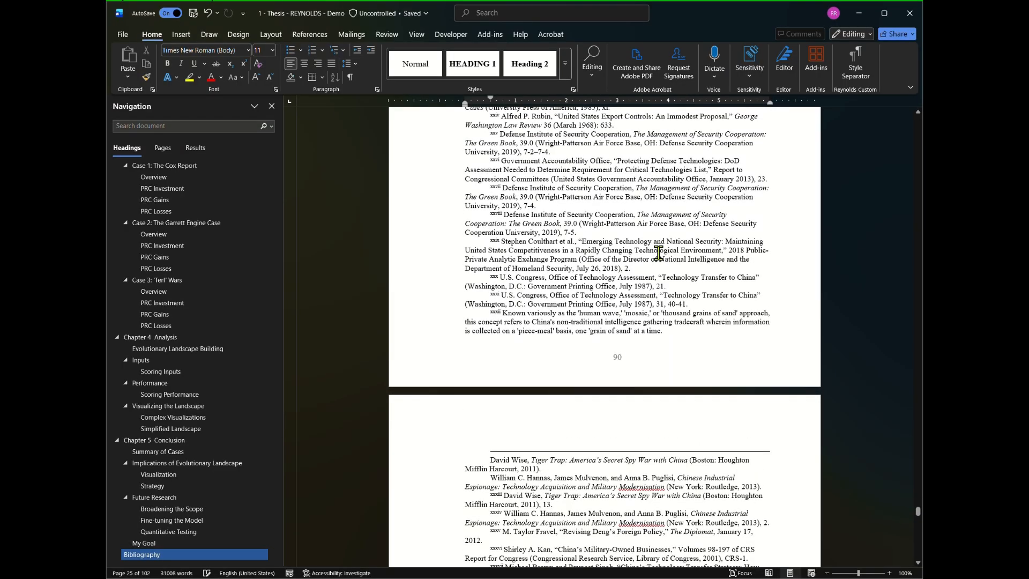
{"action": "scroll", "coordinate": [658, 253], "scroll_direction": "up", "scroll_amount": 3}
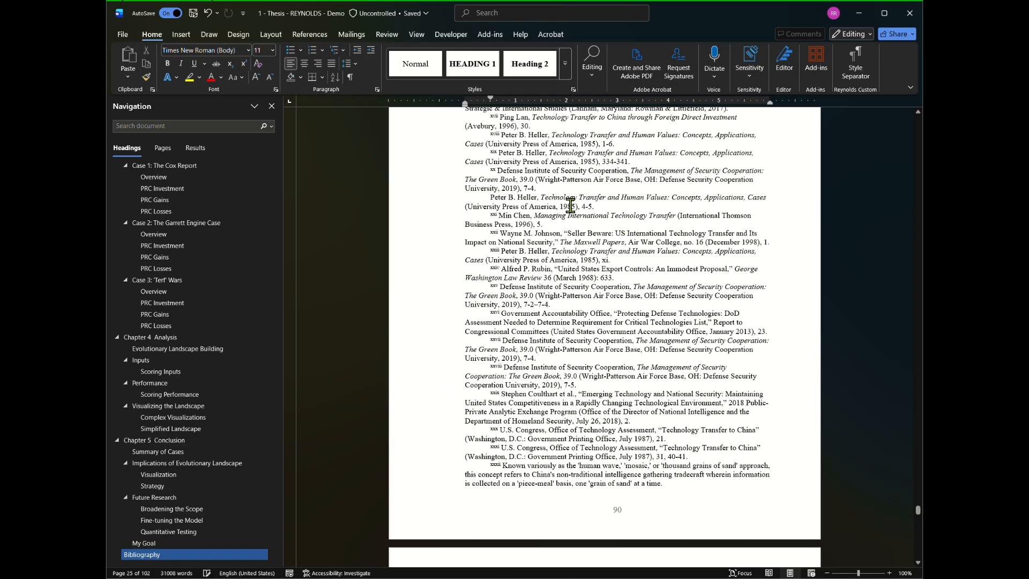
{"action": "scroll", "coordinate": [577, 220], "scroll_direction": "up", "scroll_amount": 3}
{"action": "scroll", "coordinate": [577, 220], "scroll_direction": "up", "scroll_amount": 8}
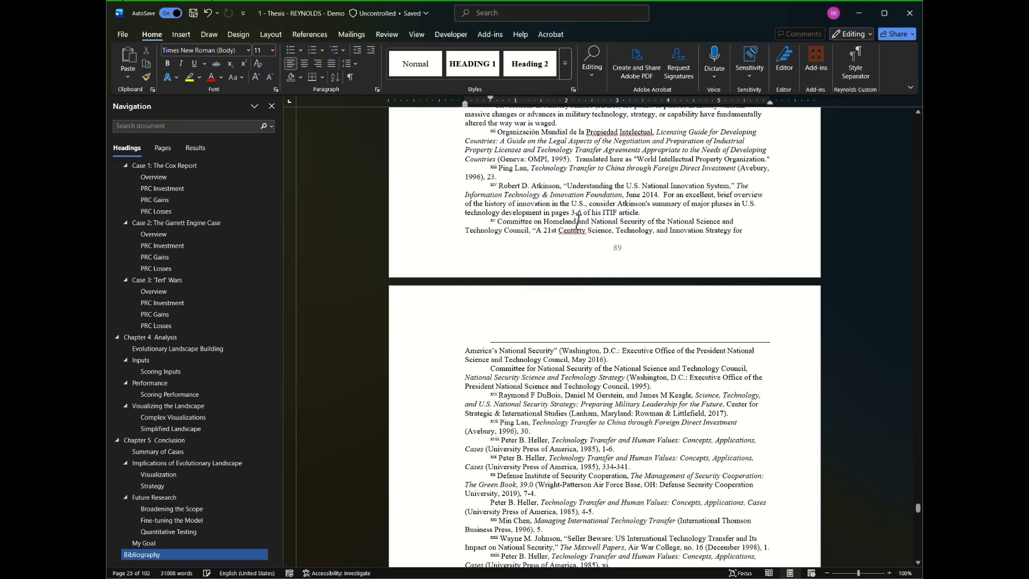
{"action": "scroll", "coordinate": [577, 220], "scroll_direction": "up", "scroll_amount": 3}
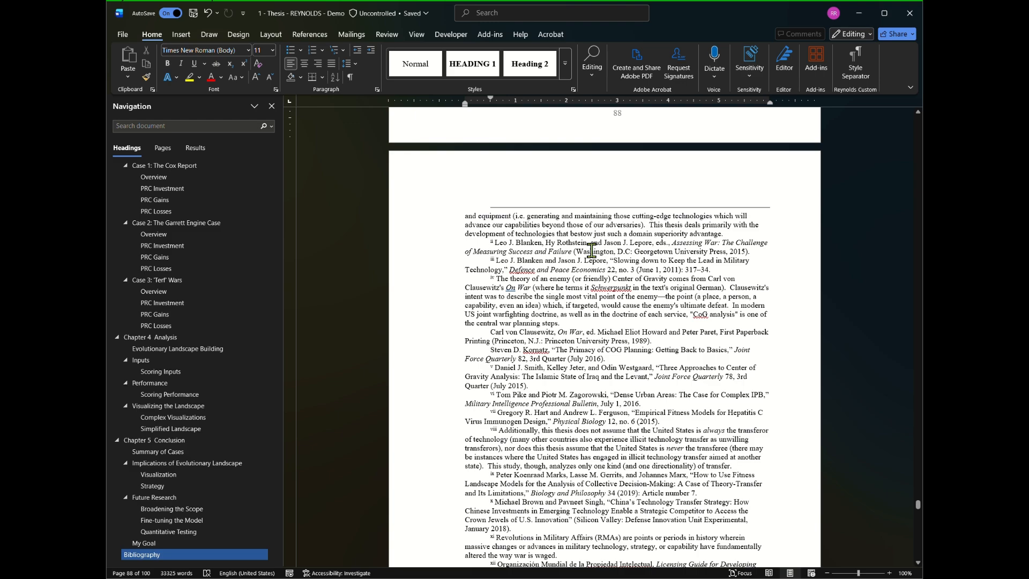
- Go to the end of Chapter 1, just before Chapter 2, and display the formatting marks
{"action": "left_click", "coordinate": [180, 225]}
{"action": "scroll", "coordinate": [161, 257], "scroll_direction": "up", "scroll_amount": 6}
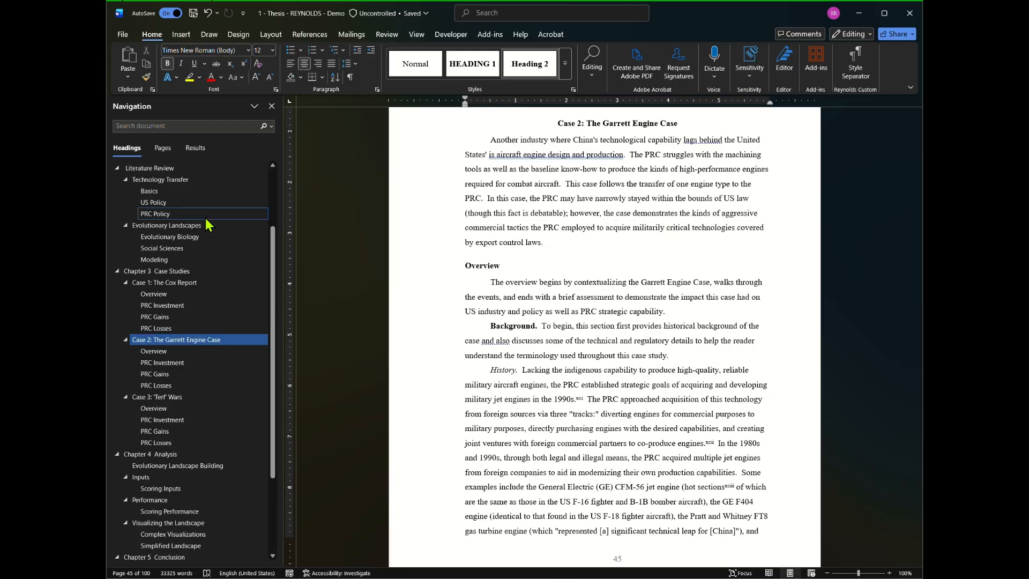
{"action": "left_click", "coordinate": [140, 245]}
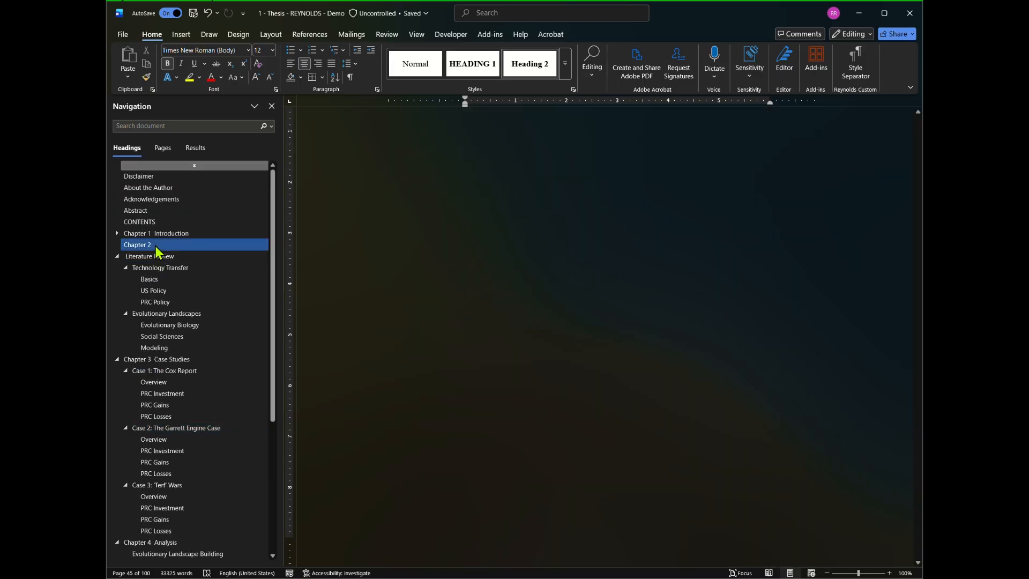
{"action": "scroll", "coordinate": [698, 292], "scroll_direction": "up", "scroll_amount": 3}
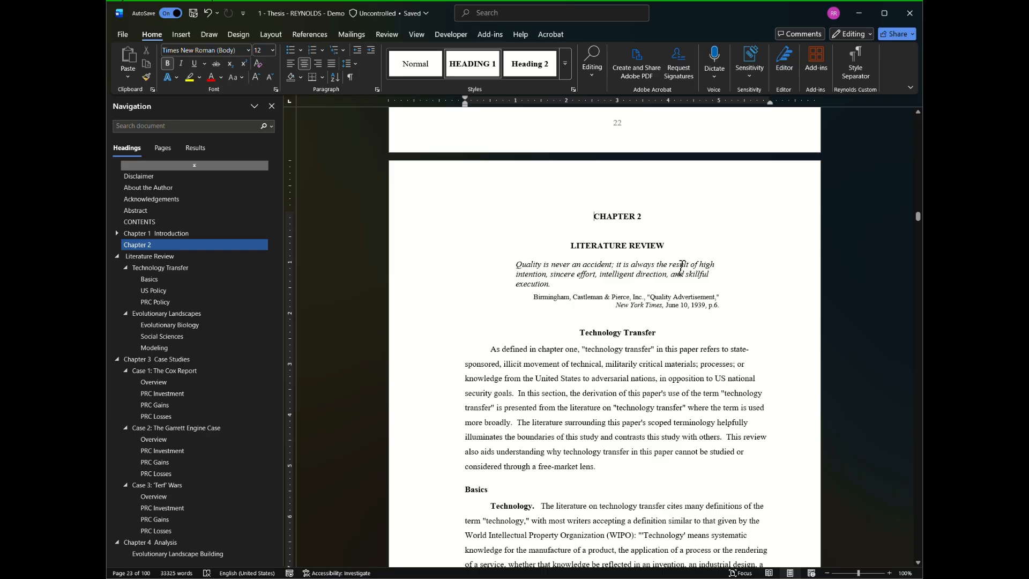
{"action": "scroll", "coordinate": [680, 267], "scroll_direction": "up", "scroll_amount": 3}
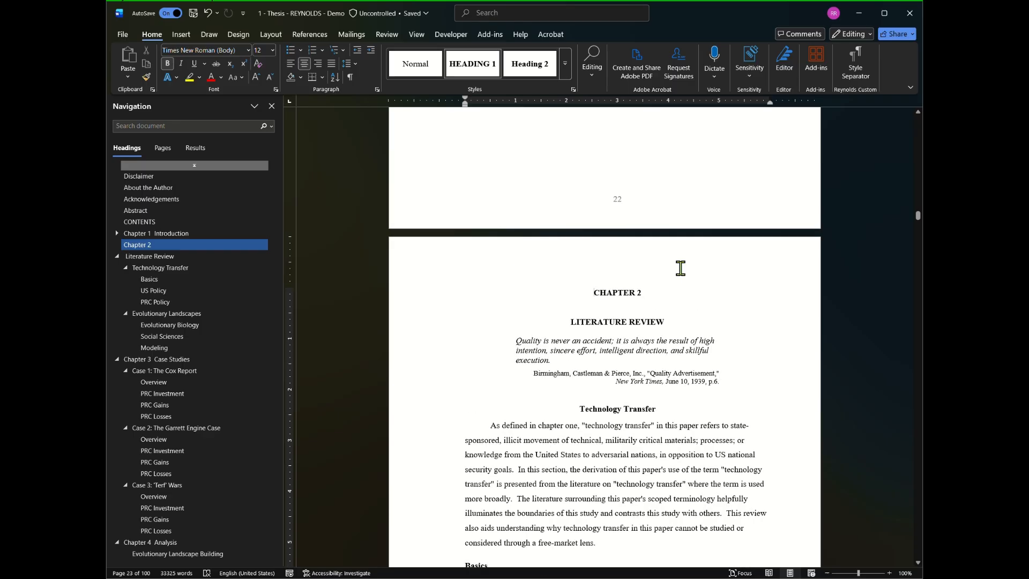
{"action": "scroll", "coordinate": [697, 345], "scroll_direction": "up", "scroll_amount": 10}
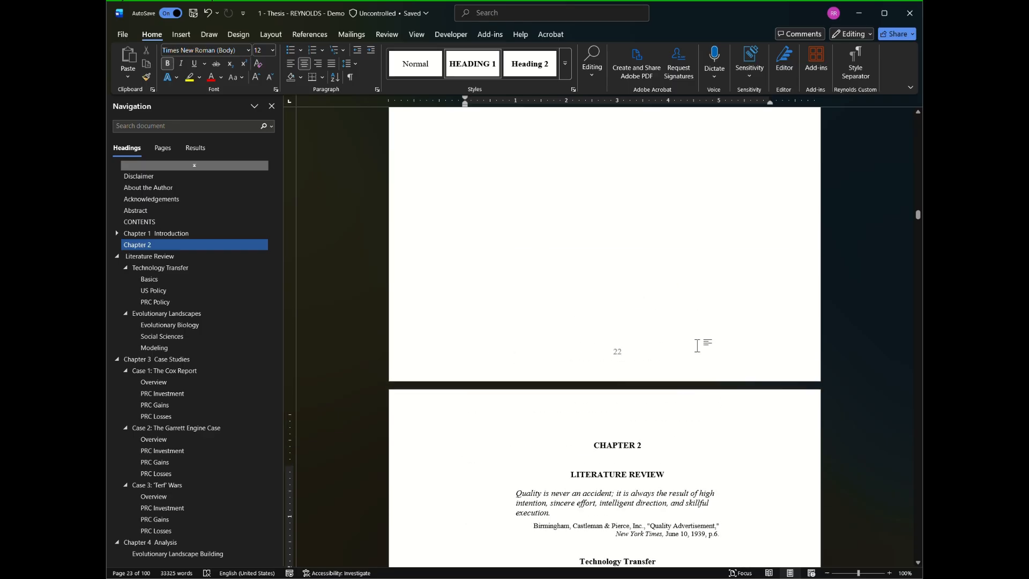
{"action": "scroll", "coordinate": [697, 346], "scroll_direction": "up", "scroll_amount": 14}
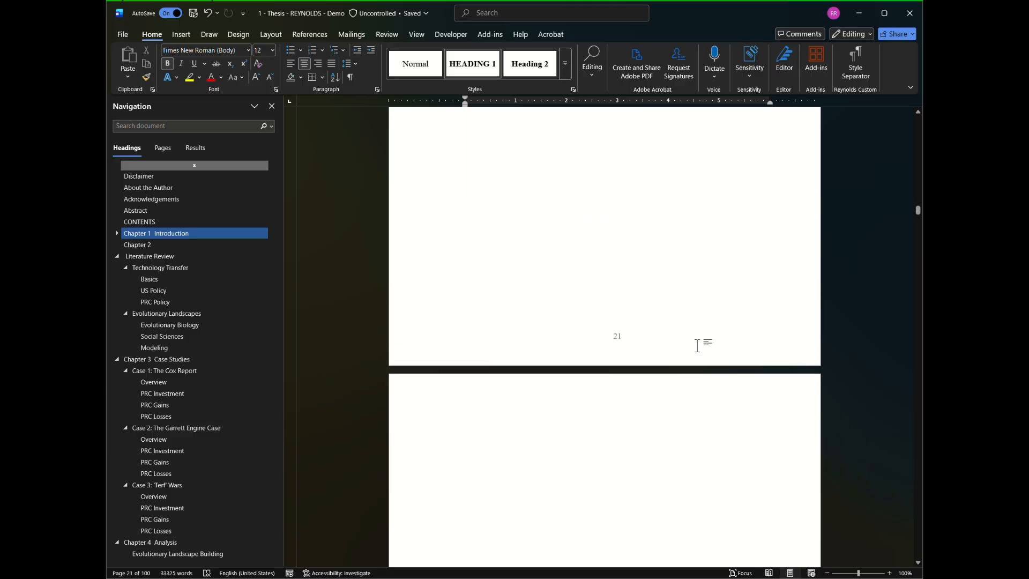
{"action": "scroll", "coordinate": [638, 391], "scroll_direction": "down", "scroll_amount": 7}
{"action": "scroll", "coordinate": [638, 386], "scroll_direction": "up", "scroll_amount": 18}
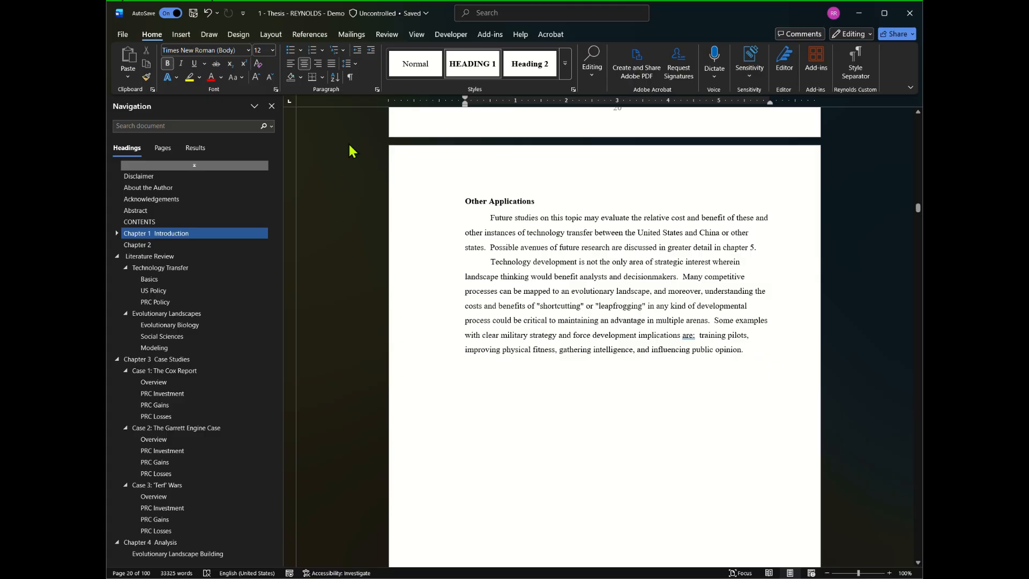
{"action": "left_click", "coordinate": [351, 79]}
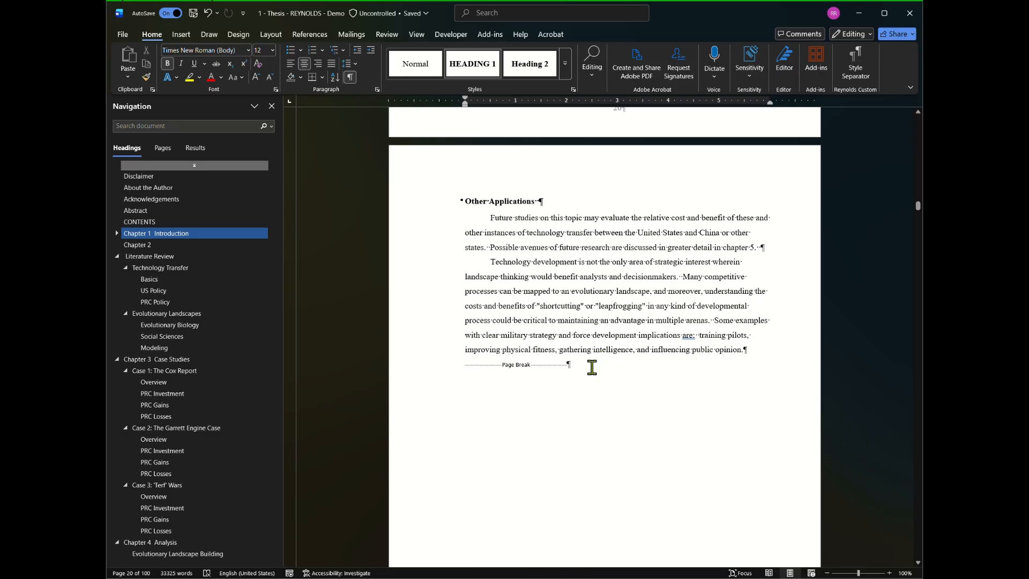
- Insert a page break on the blank page between Chapters 1 and 2
{"action": "left_click", "coordinate": [181, 35]}
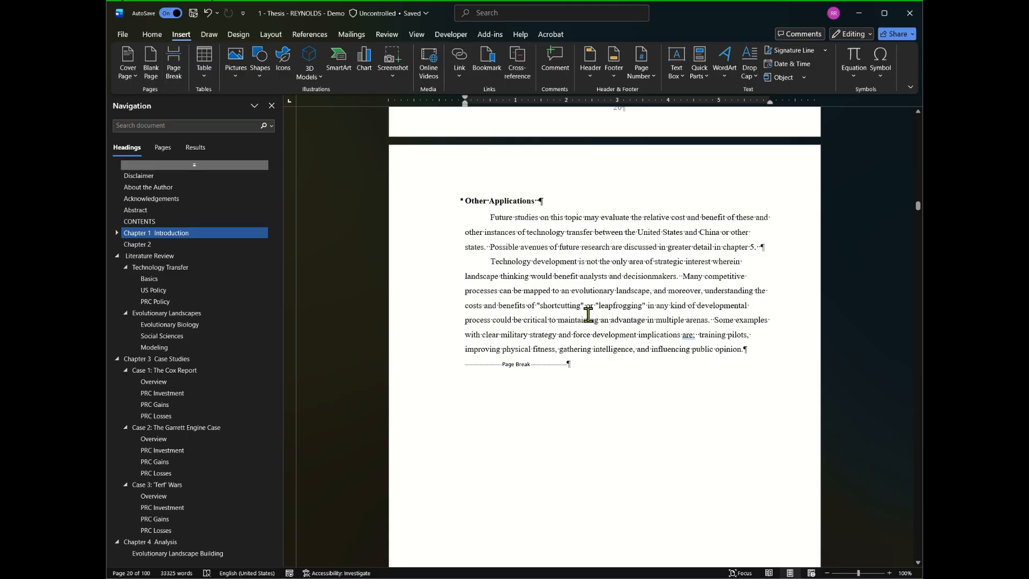
{"action": "scroll", "coordinate": [587, 315], "scroll_direction": "down", "scroll_amount": 7}
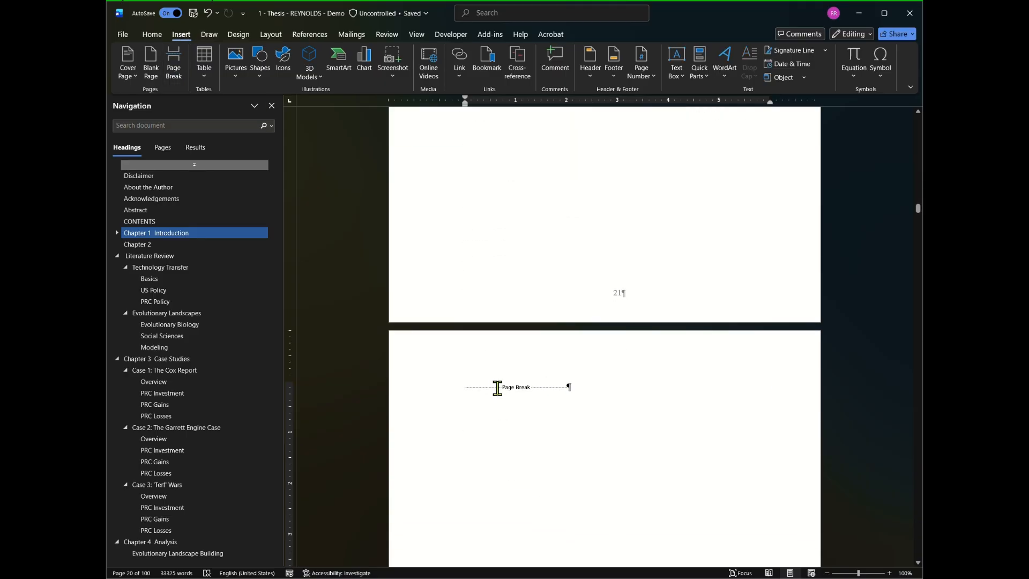
{"action": "left_click", "coordinate": [174, 64]}
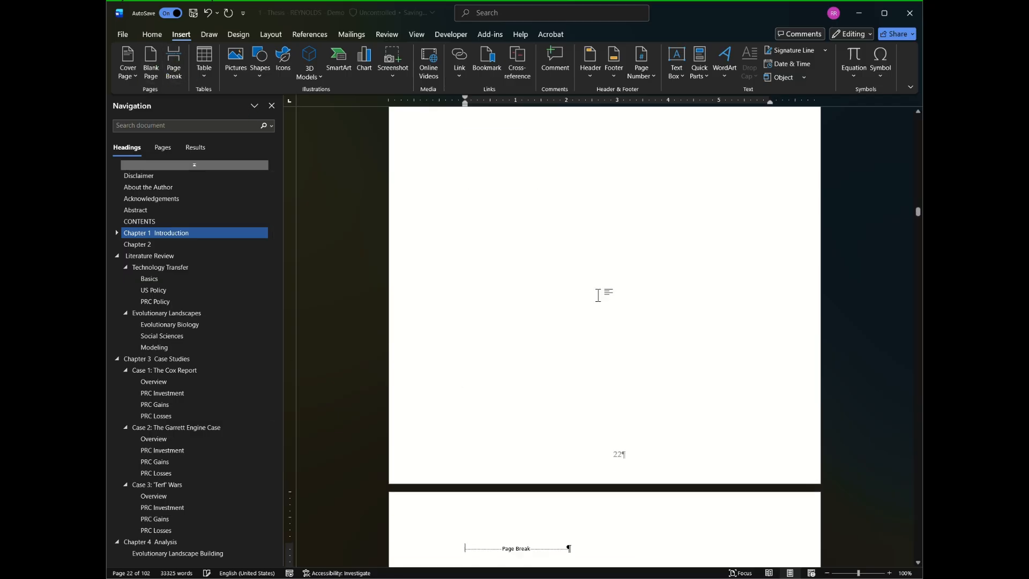
- Remove the redundant page breaks from the blank pages preceding the Chapter 2 heading
{"action": "scroll", "coordinate": [664, 314], "scroll_direction": "down", "scroll_amount": 3}
{"action": "scroll", "coordinate": [648, 418], "scroll_direction": "up", "scroll_amount": 7}
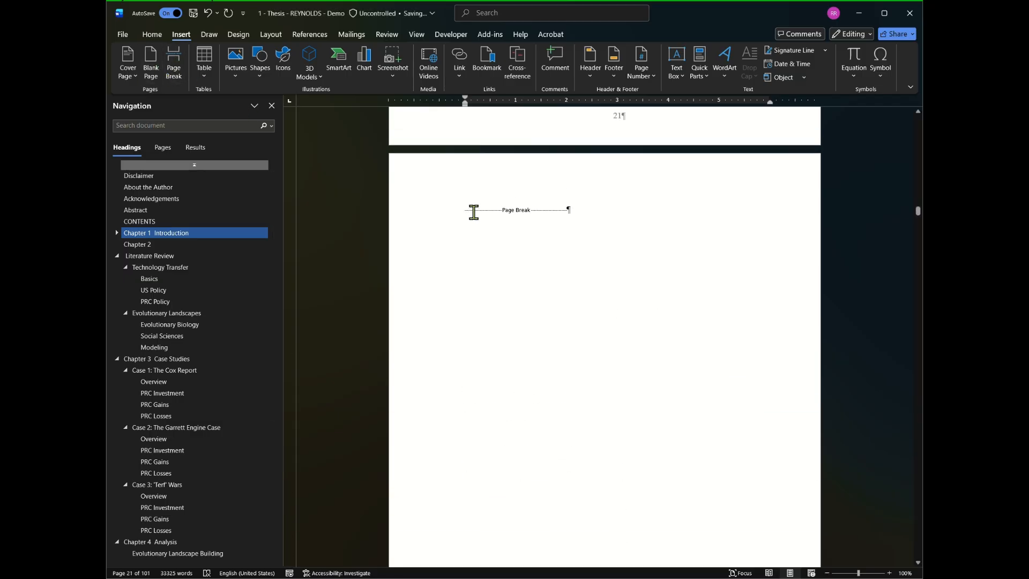
{"action": "left_click", "coordinate": [472, 203]}
{"action": "key", "text": "Return"}
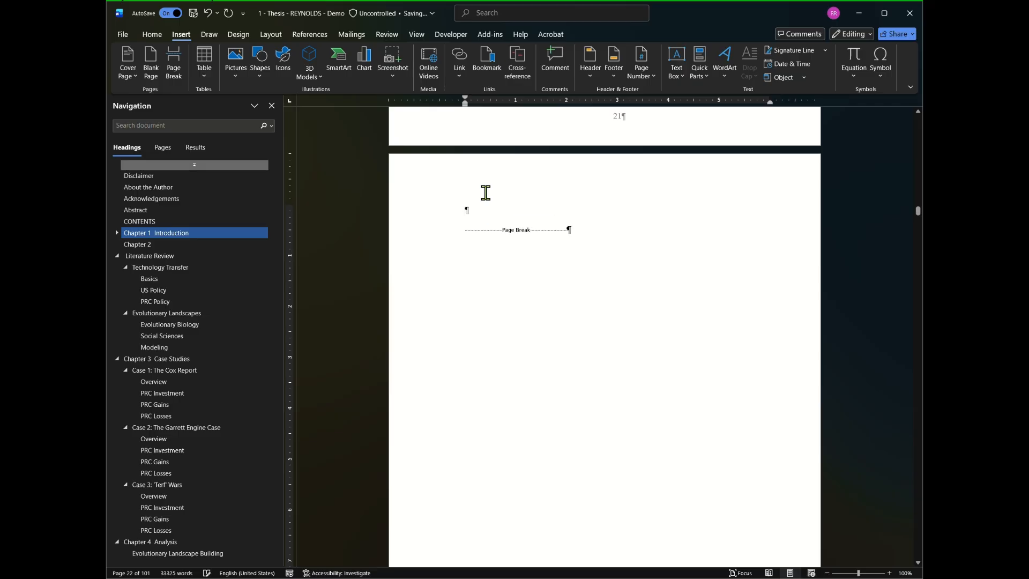
{"action": "key", "text": "BackSpace"}
{"action": "key", "text": "Delete"}
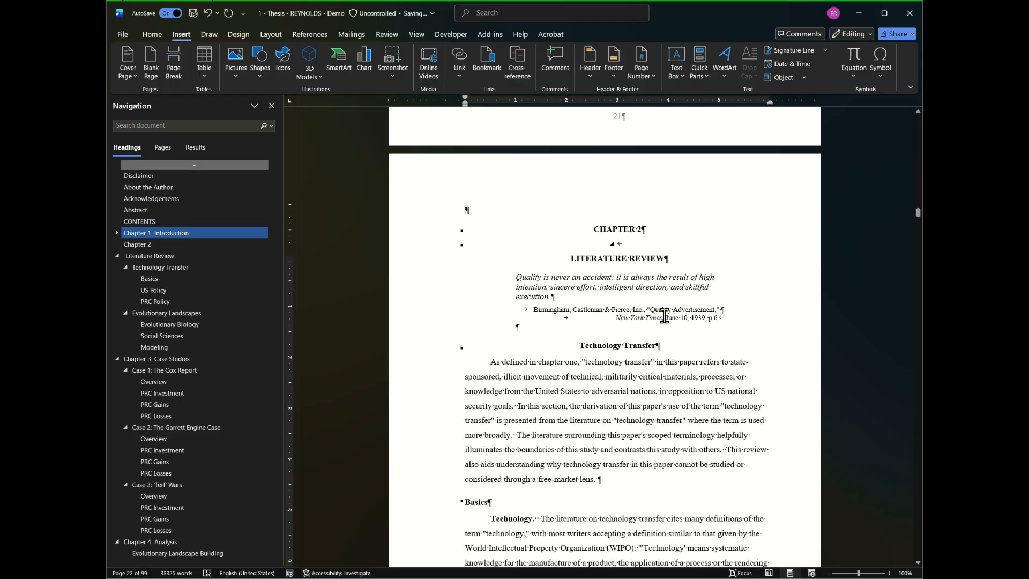
- Return to the page break after Other Applications and examine the available page and section break types, including Next Page
{"action": "scroll", "coordinate": [664, 315], "scroll_direction": "up", "scroll_amount": 10}
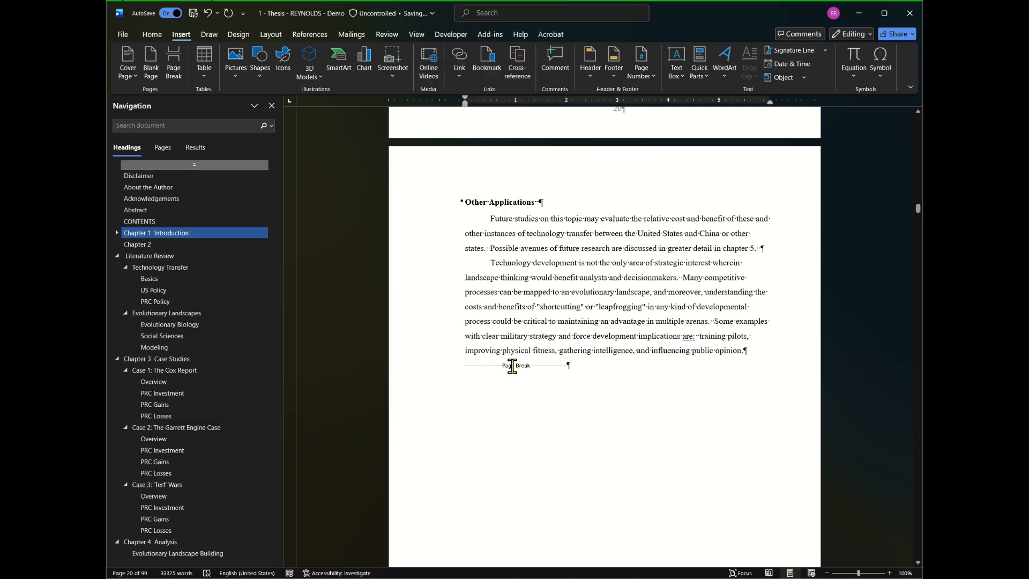
{"action": "scroll", "coordinate": [608, 364], "scroll_direction": "down", "scroll_amount": 3}
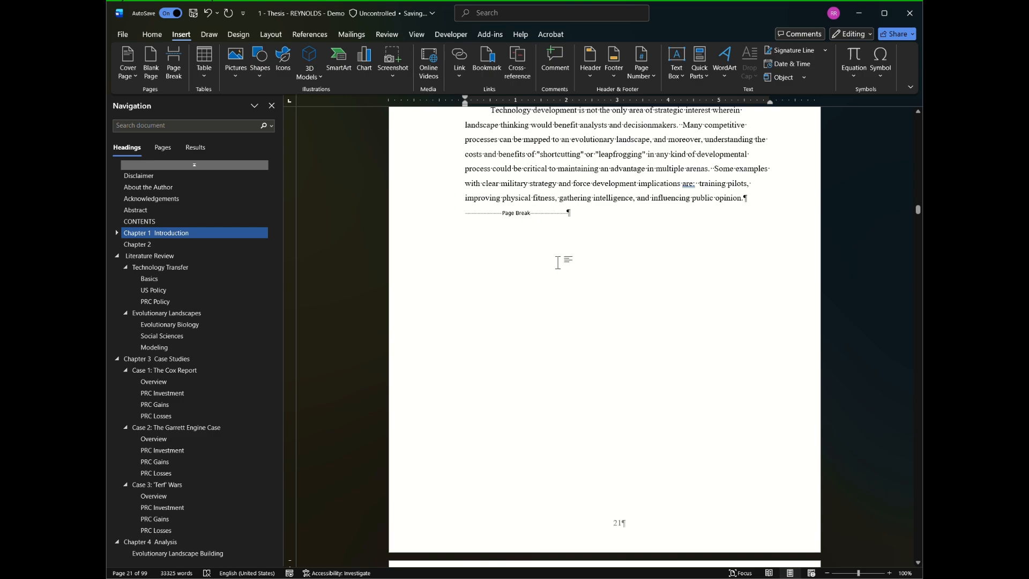
{"action": "scroll", "coordinate": [558, 263], "scroll_direction": "down", "scroll_amount": 2}
{"action": "scroll", "coordinate": [558, 263], "scroll_direction": "up", "scroll_amount": 2}
{"action": "scroll", "coordinate": [558, 263], "scroll_direction": "up", "scroll_amount": 1}
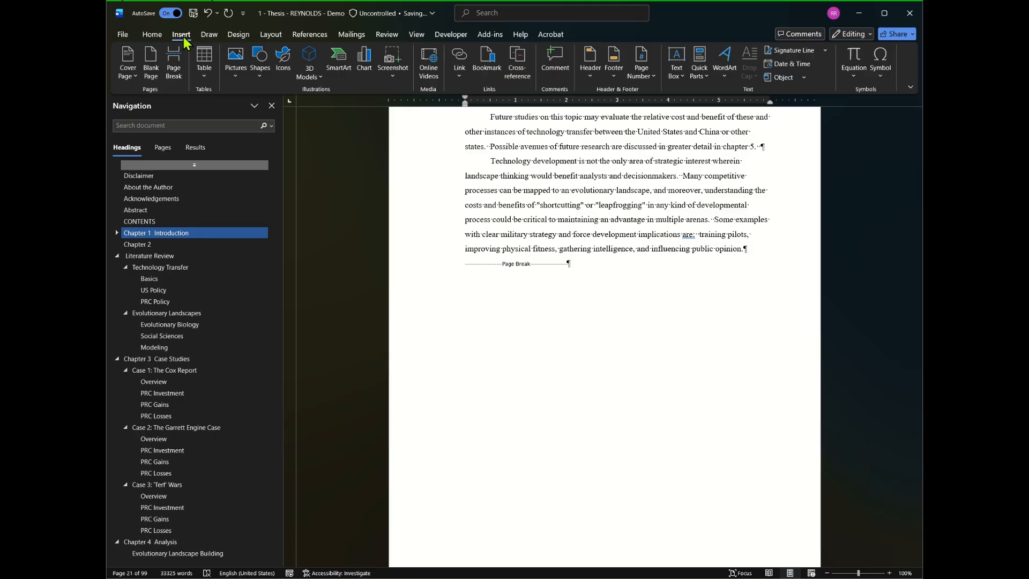
{"action": "left_click", "coordinate": [277, 41]}
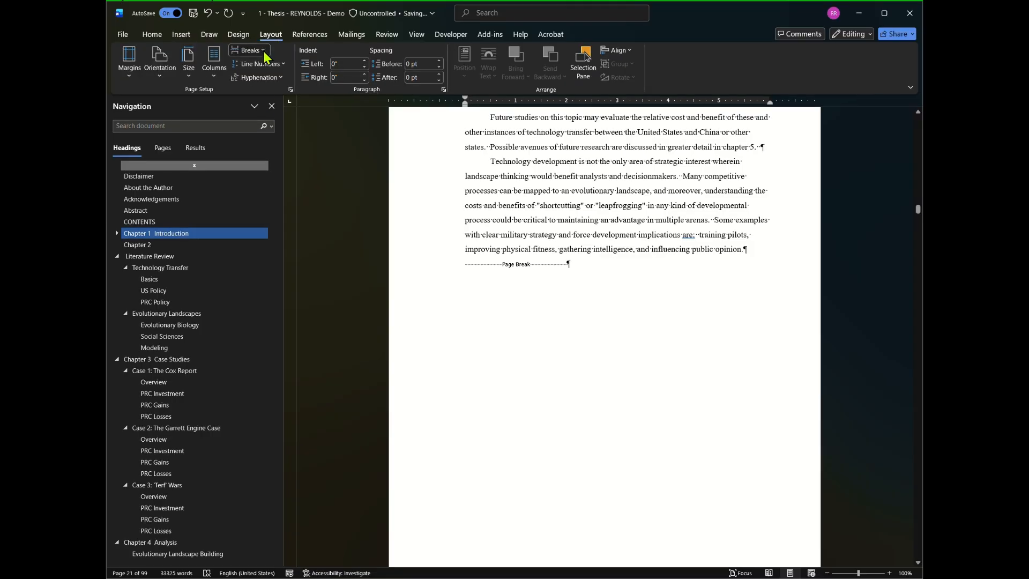
{"action": "left_click", "coordinate": [262, 51]}
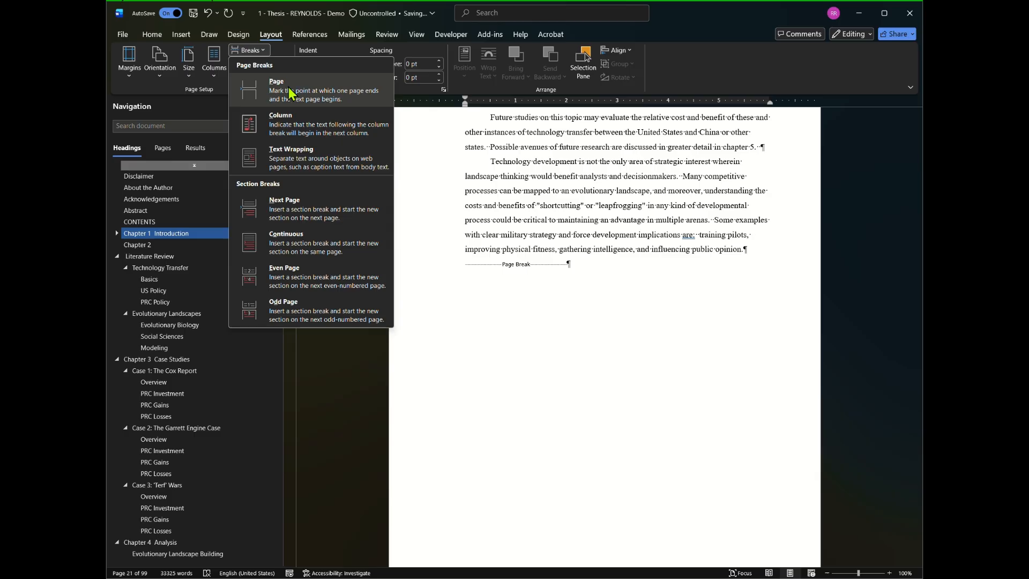
{"action": "left_click", "coordinate": [181, 37]}
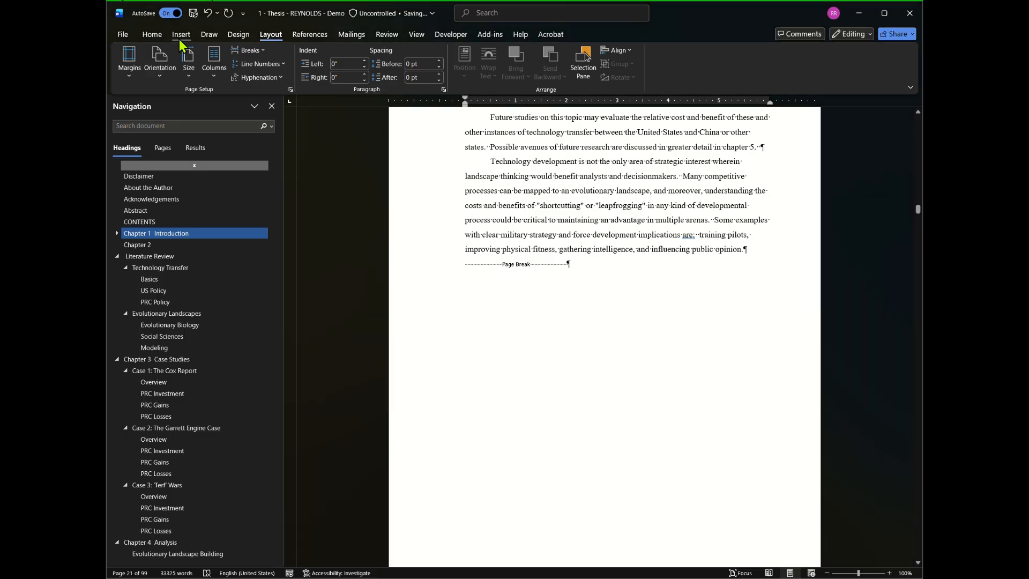
{"action": "left_click", "coordinate": [270, 35]}
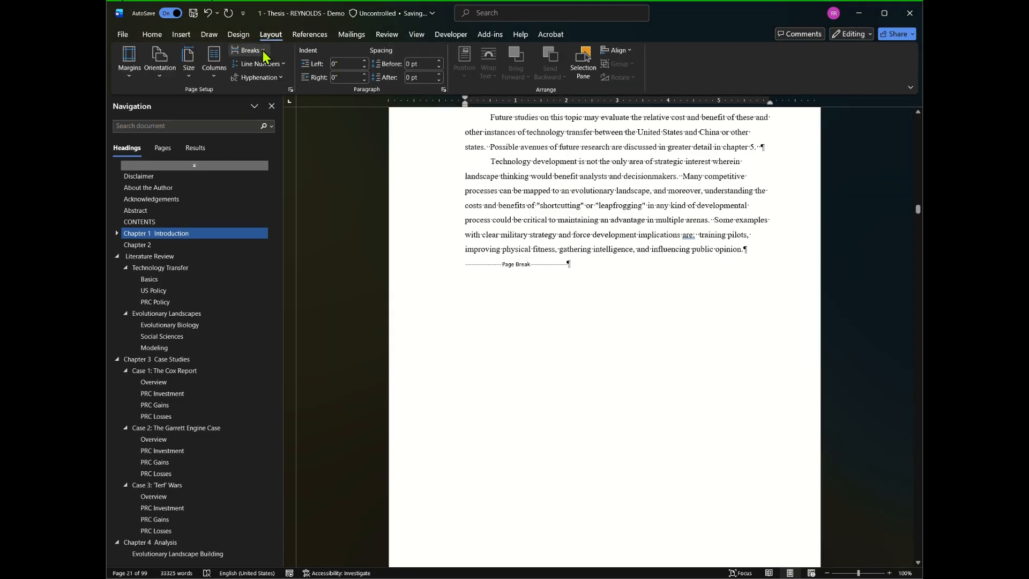
{"action": "left_click", "coordinate": [264, 51]}
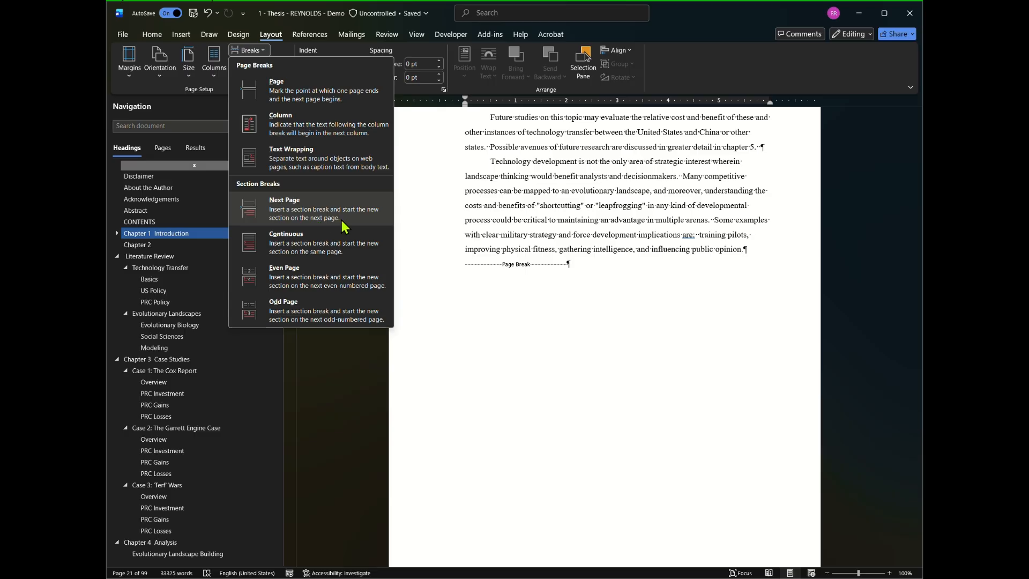
{"action": "left_click", "coordinate": [567, 263]}
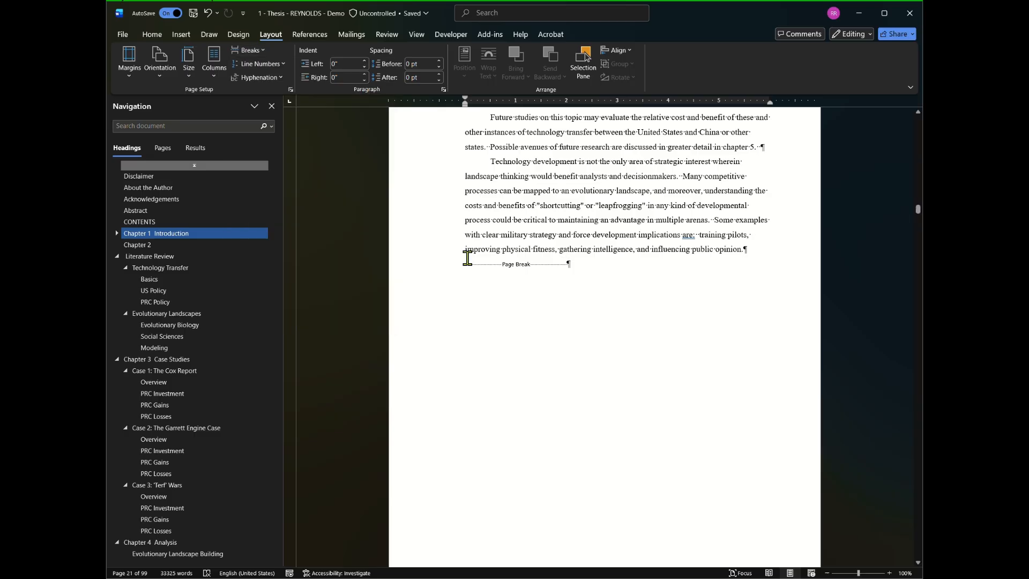
- Replace the page break at the end of Chapter 1 with a Next Page section break and delete the extra blank paragraph above the Chapter 2 heading
{"action": "left_click", "coordinate": [467, 256]}
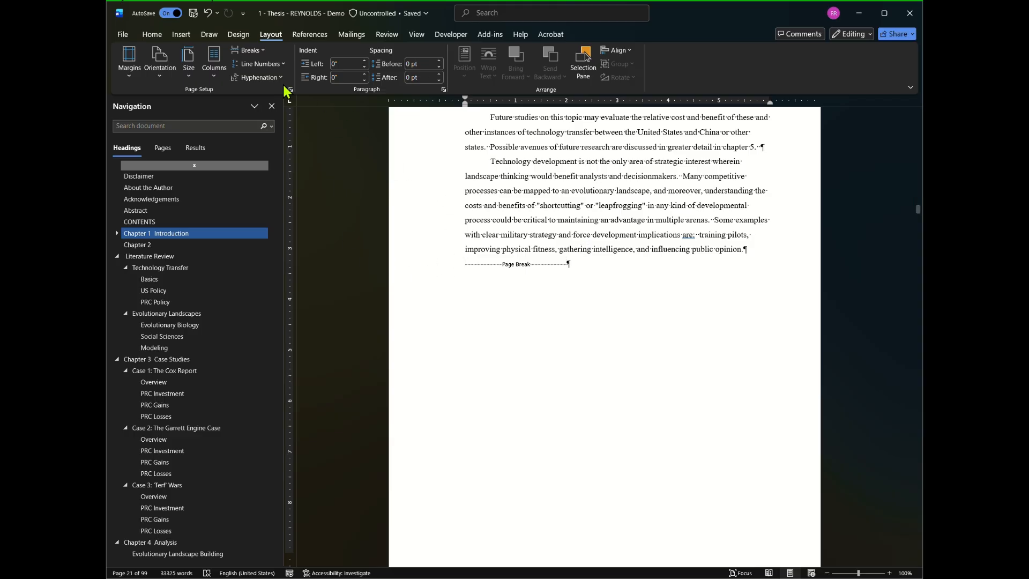
{"action": "left_click", "coordinate": [251, 50]}
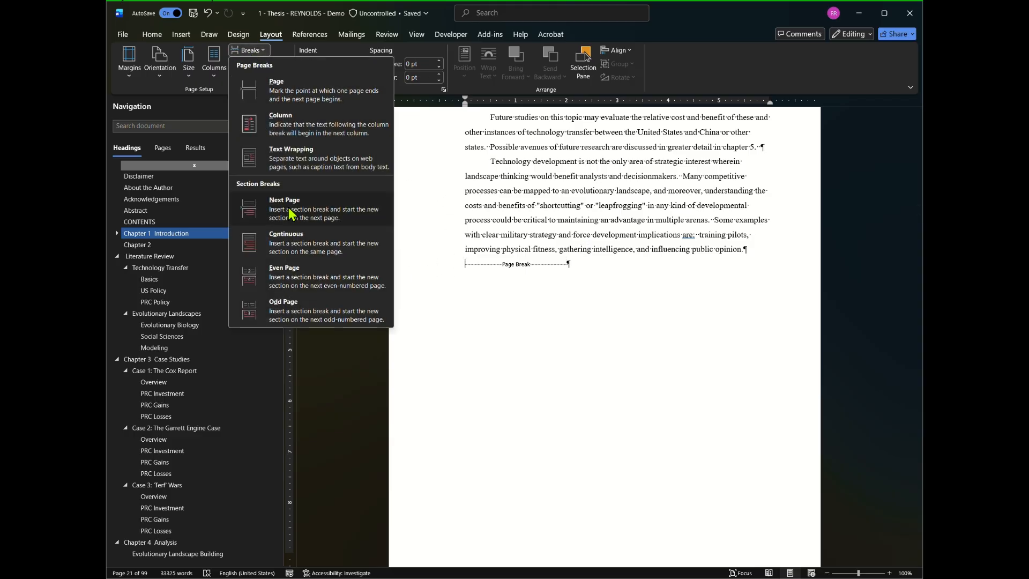
{"action": "left_click", "coordinate": [289, 213]}
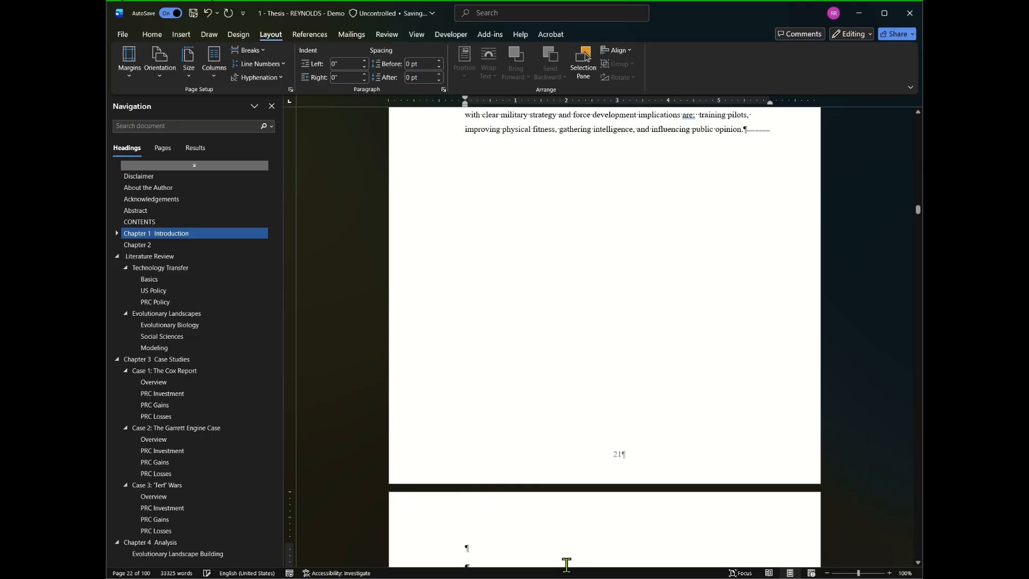
{"action": "scroll", "coordinate": [584, 482], "scroll_direction": "down", "scroll_amount": 3}
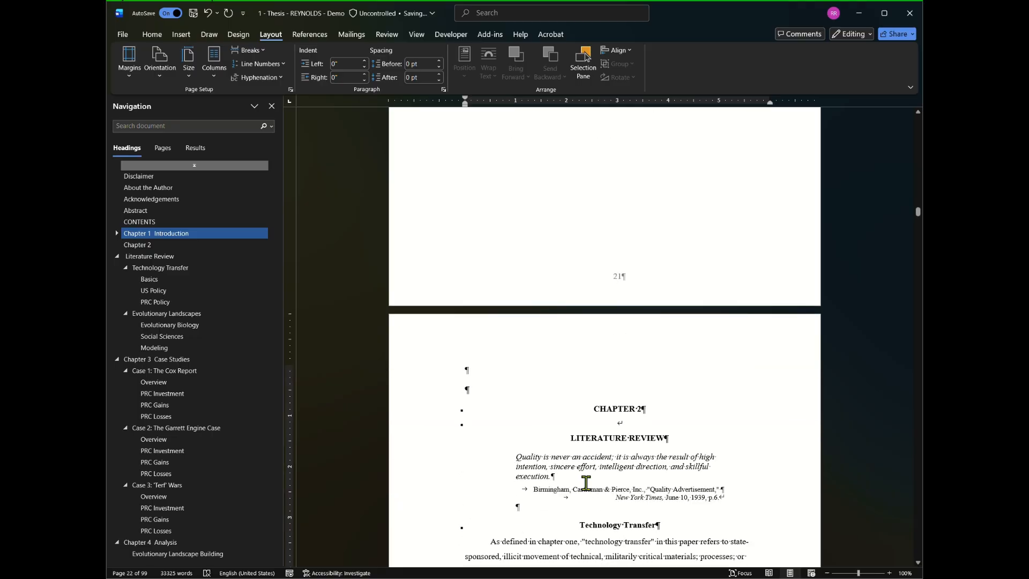
{"action": "key", "text": "Delete"}
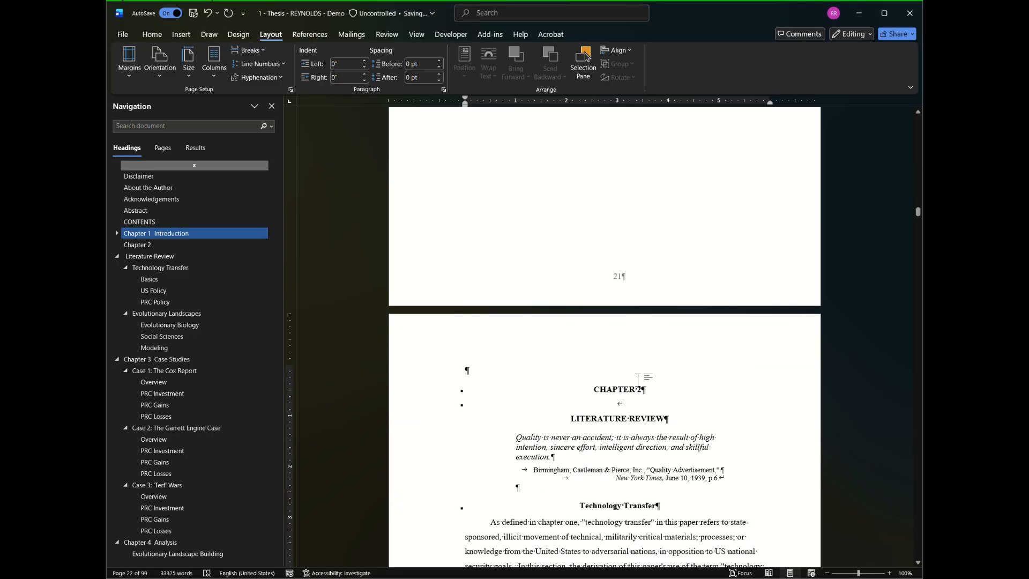
{"action": "scroll", "coordinate": [638, 382], "scroll_direction": "up", "scroll_amount": 6}
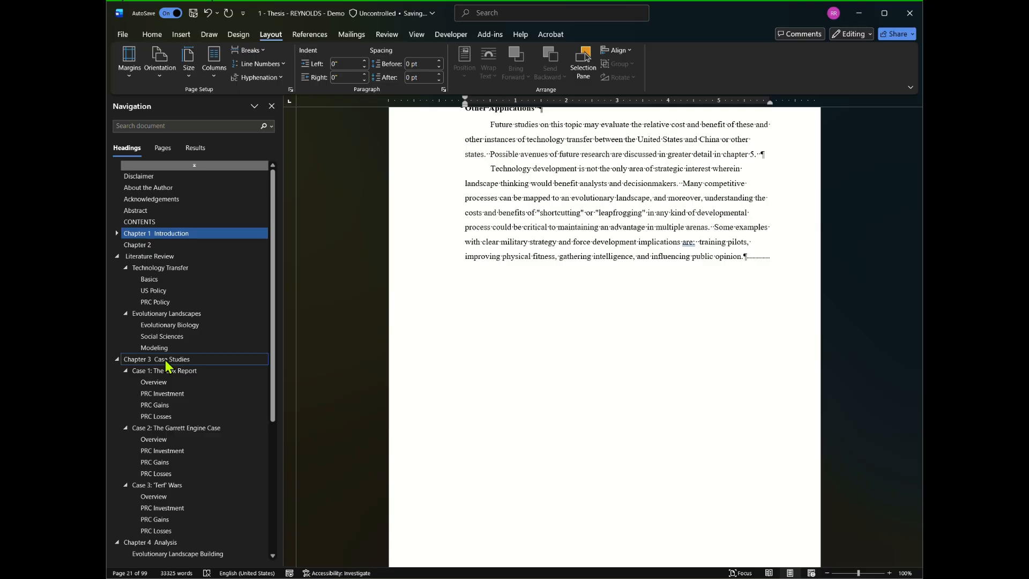
- Insert a Next Page section break at the page break ending Chapter 2, just before Chapter 3
{"action": "left_click", "coordinate": [166, 359]}
{"action": "scroll", "coordinate": [670, 250], "scroll_direction": "up", "scroll_amount": 5}
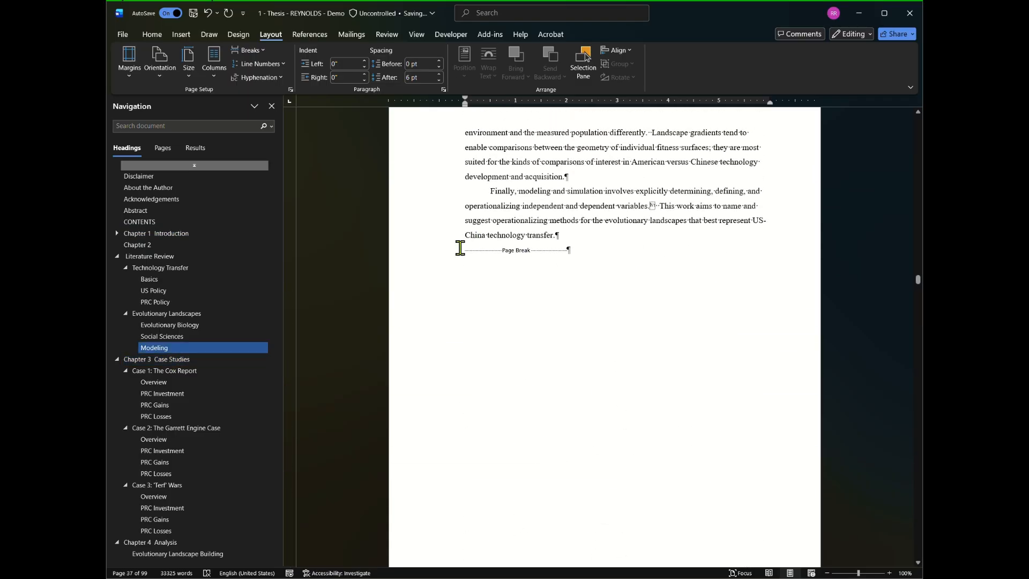
{"action": "left_click", "coordinate": [460, 248]}
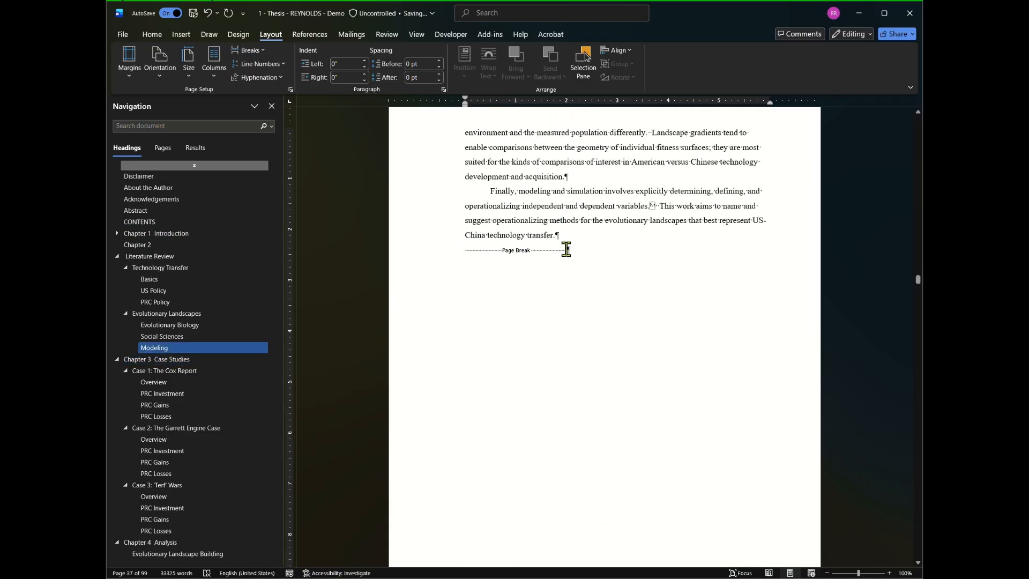
{"action": "left_click", "coordinate": [261, 53]}
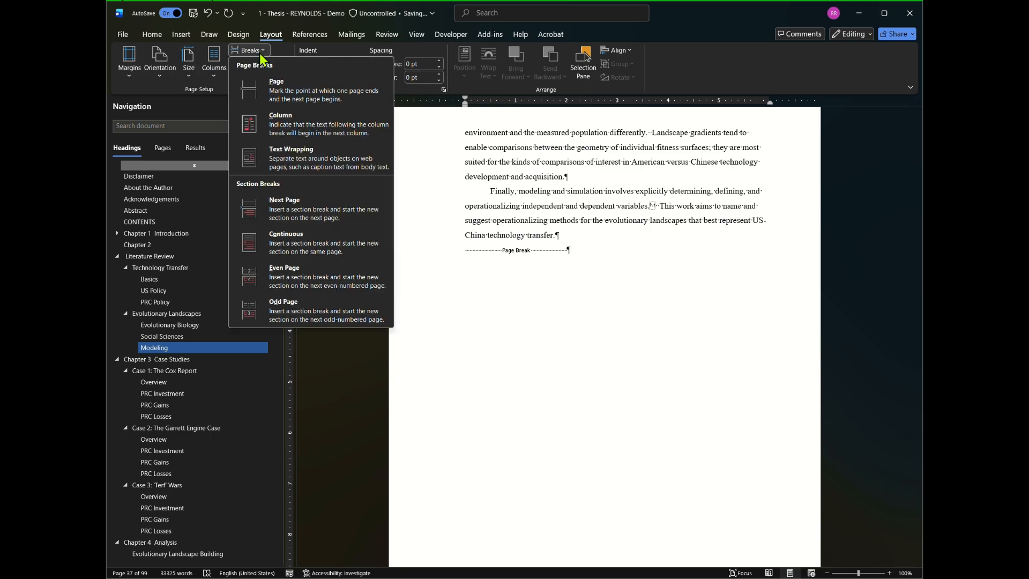
{"action": "left_click", "coordinate": [254, 206]}
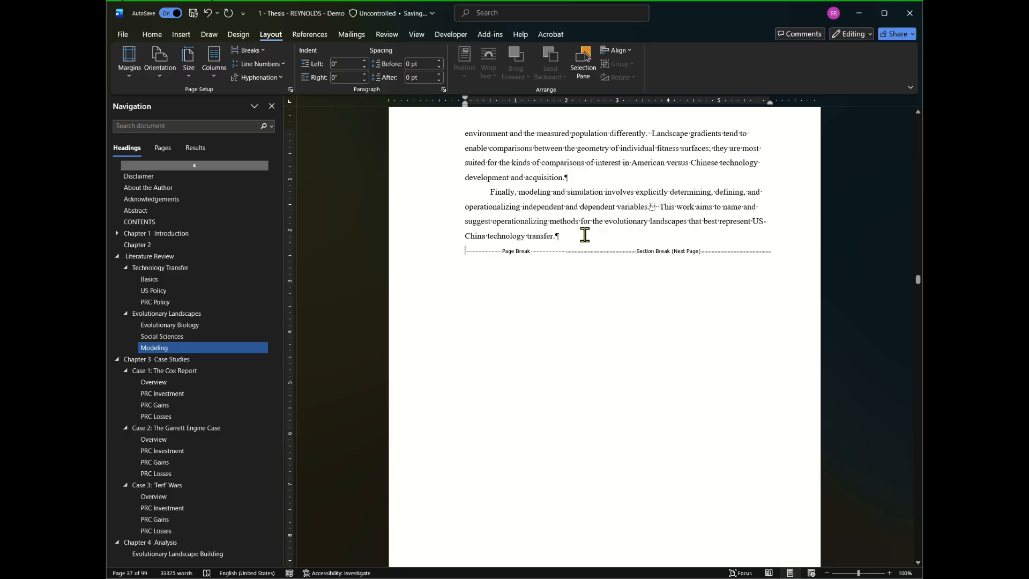
{"action": "key", "text": "ctrl+z"}
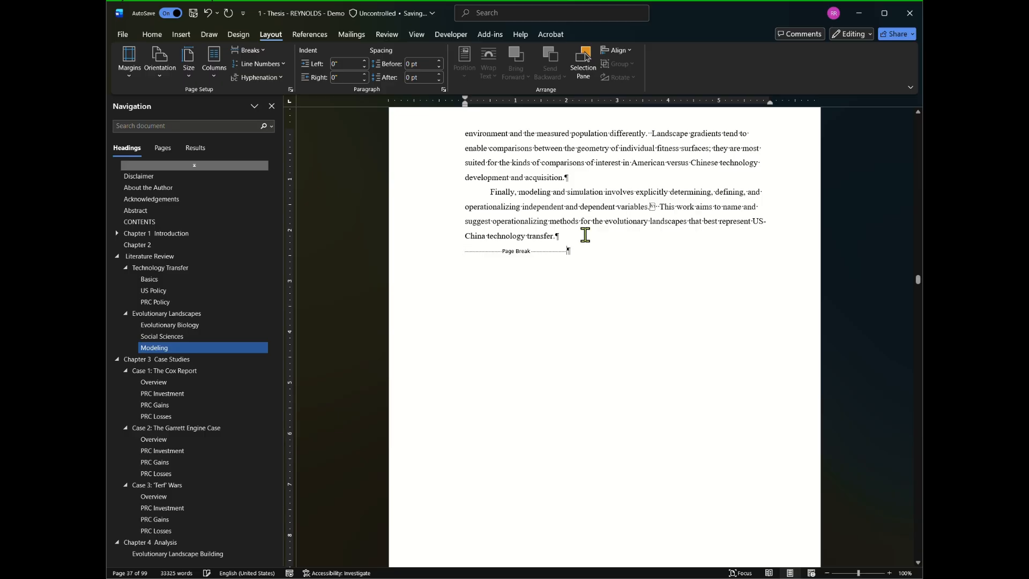
{"action": "key", "text": "ctrl+y"}
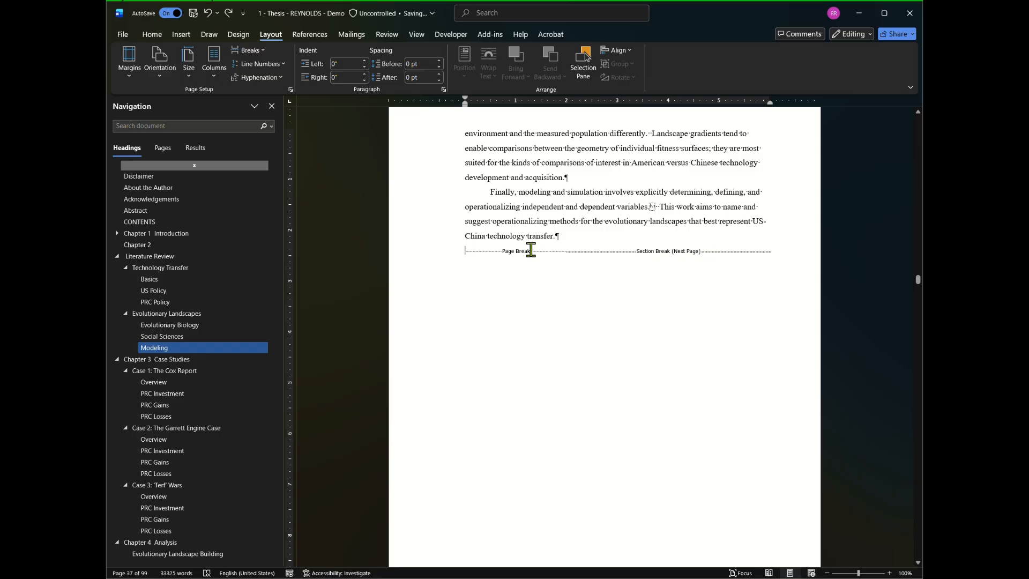
{"action": "scroll", "coordinate": [643, 269], "scroll_direction": "down", "scroll_amount": 8}
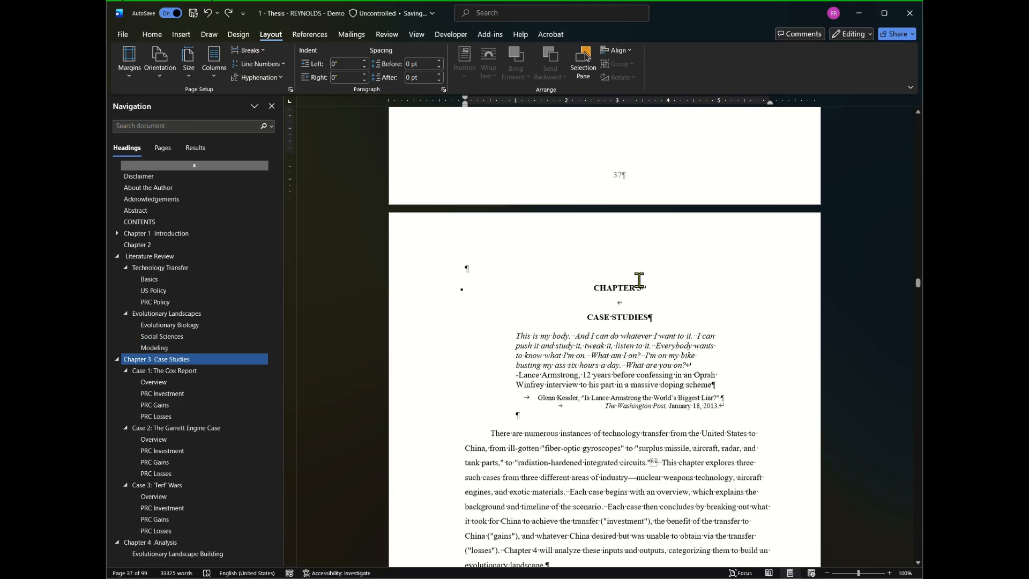
- Insert a Next Page section break at the page break ending Chapter 3, after the final PRC Losses section
{"action": "scroll", "coordinate": [165, 459], "scroll_direction": "down", "scroll_amount": 3}
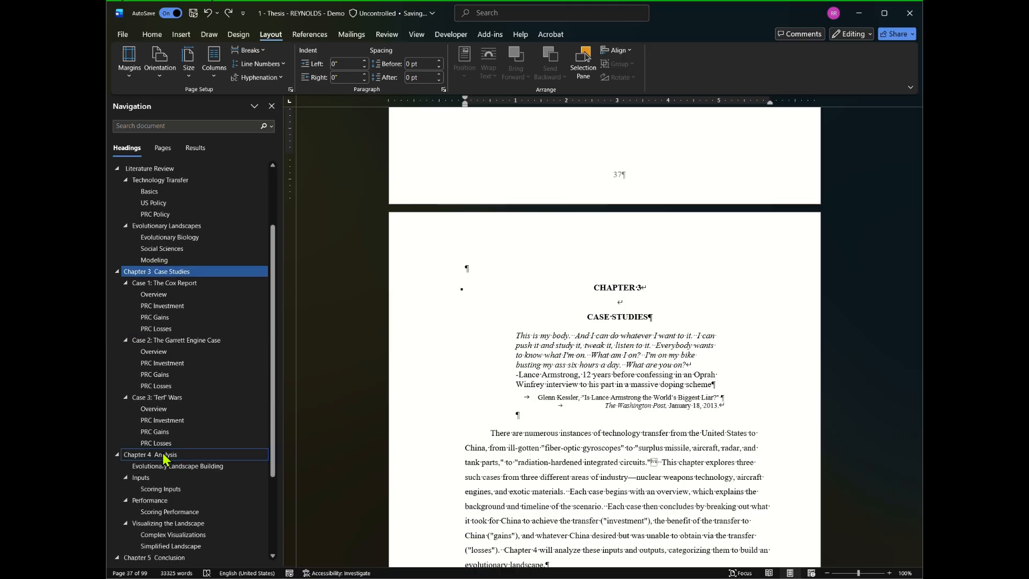
{"action": "left_click", "coordinate": [146, 456]}
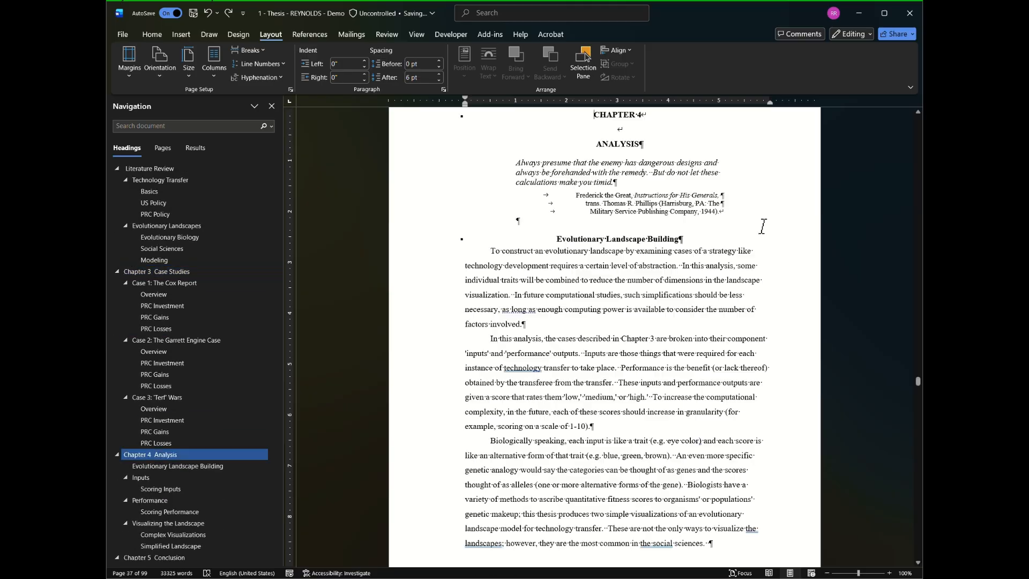
{"action": "scroll", "coordinate": [466, 342], "scroll_direction": "up", "scroll_amount": 11}
{"action": "left_click", "coordinate": [464, 336]}
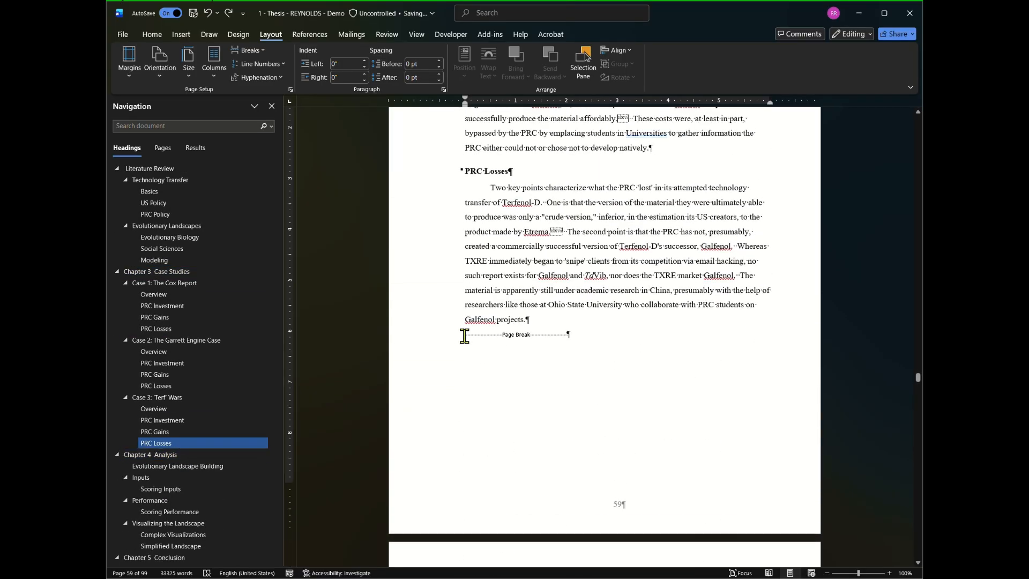
{"action": "left_click", "coordinate": [264, 51]}
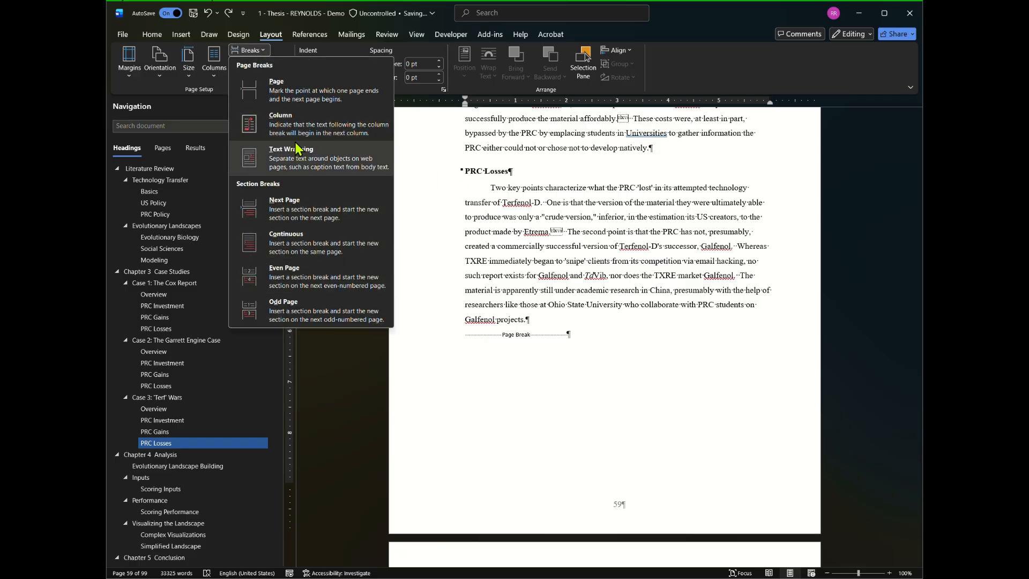
{"action": "left_click", "coordinate": [577, 351]}
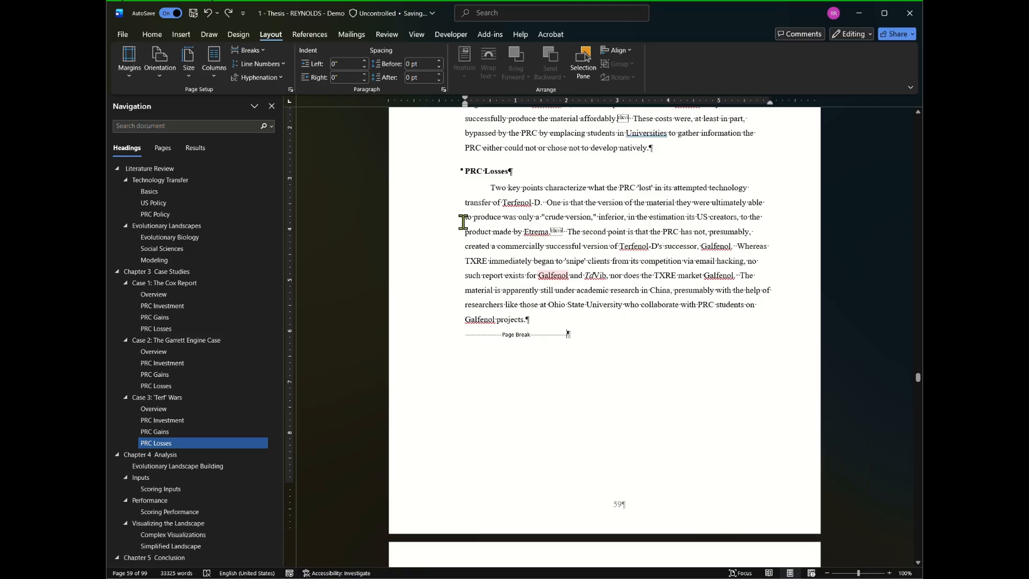
{"action": "left_click", "coordinate": [263, 51]}
{"action": "left_click", "coordinate": [247, 206]}
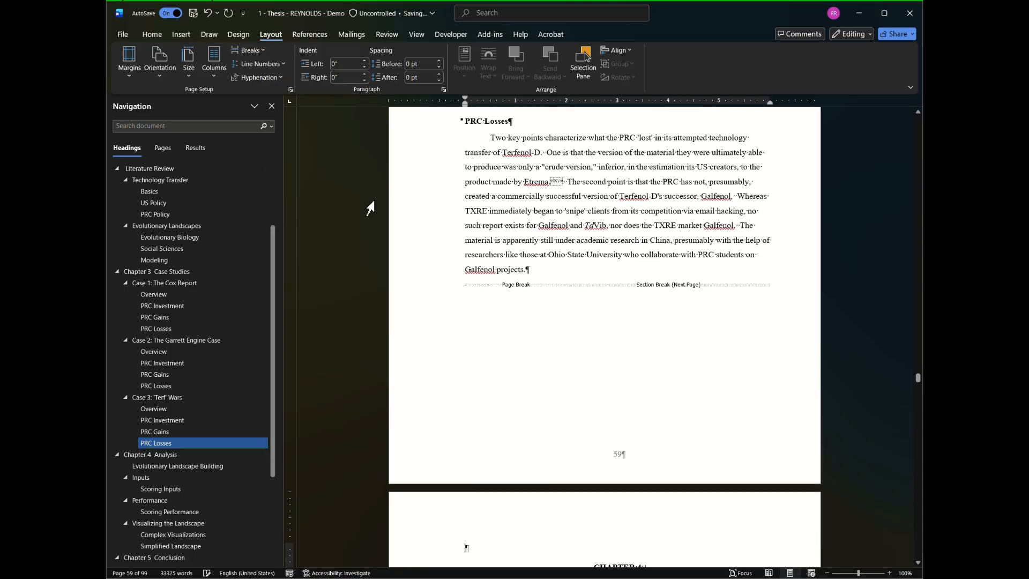
- Delete the empty paragraph above the Chapter 4 heading
{"action": "scroll", "coordinate": [539, 353], "scroll_direction": "down", "scroll_amount": 3}
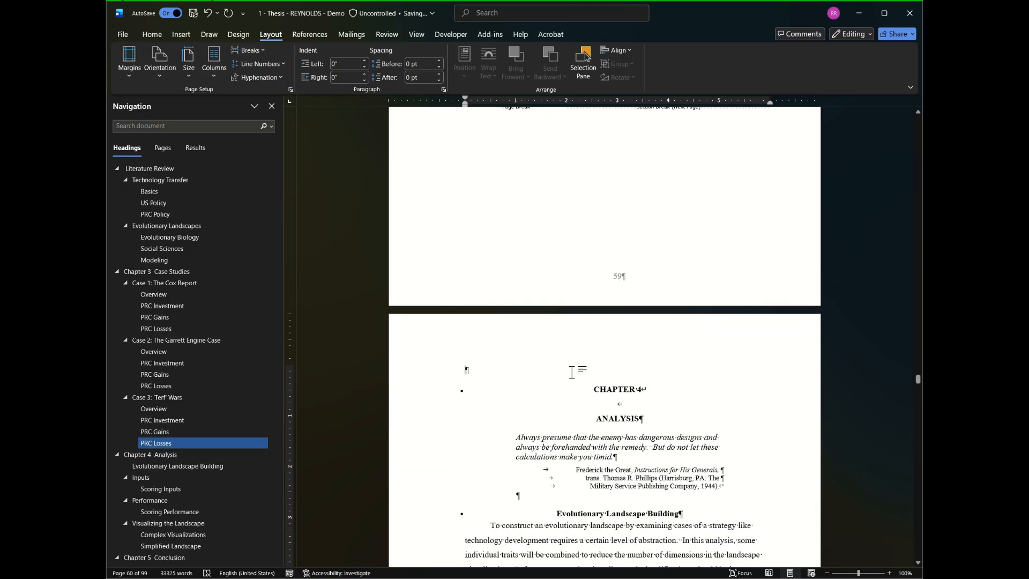
{"action": "key", "text": "Delete"}
{"action": "scroll", "coordinate": [572, 372], "scroll_direction": "up", "scroll_amount": 4}
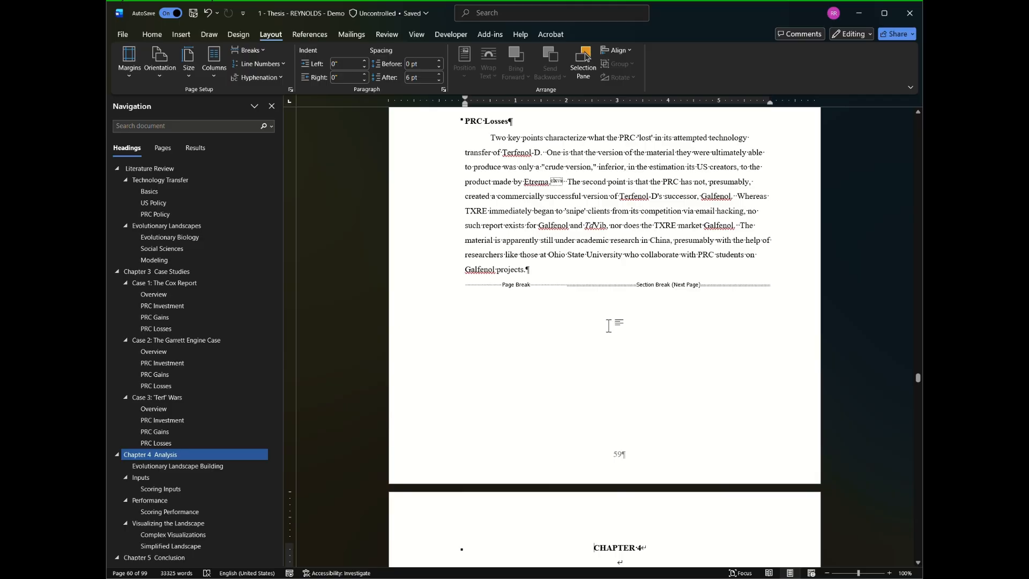
- Hide the formatting marks throughout the document
{"action": "scroll", "coordinate": [581, 343], "scroll_direction": "up", "scroll_amount": 5}
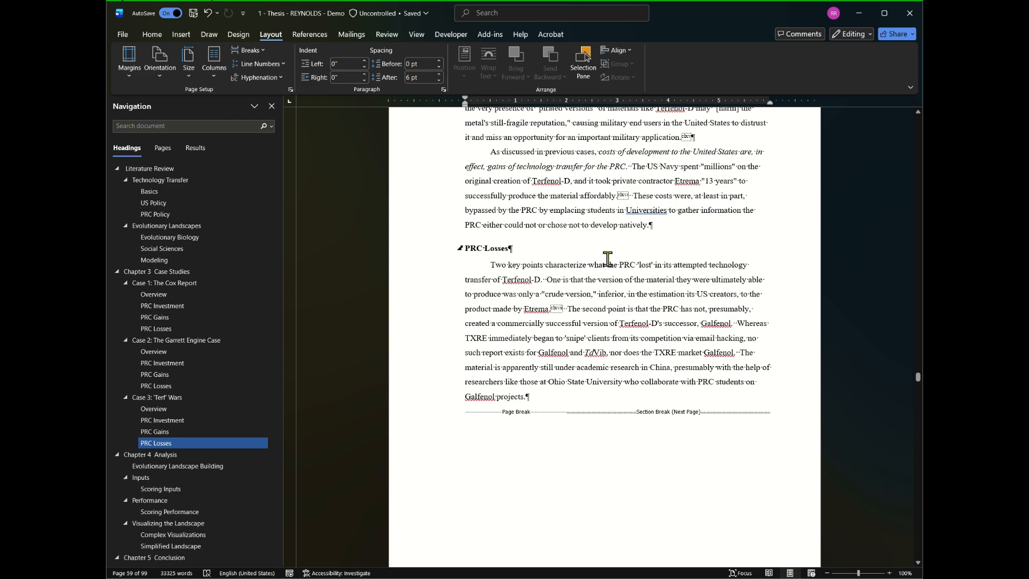
{"action": "scroll", "coordinate": [625, 261], "scroll_direction": "down", "scroll_amount": 3}
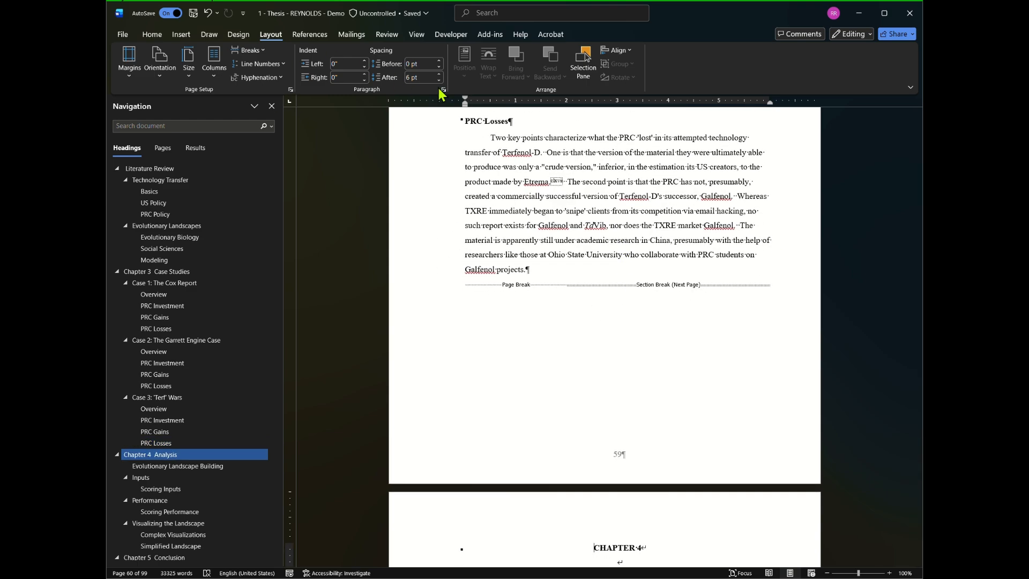
{"action": "left_click", "coordinate": [153, 36]}
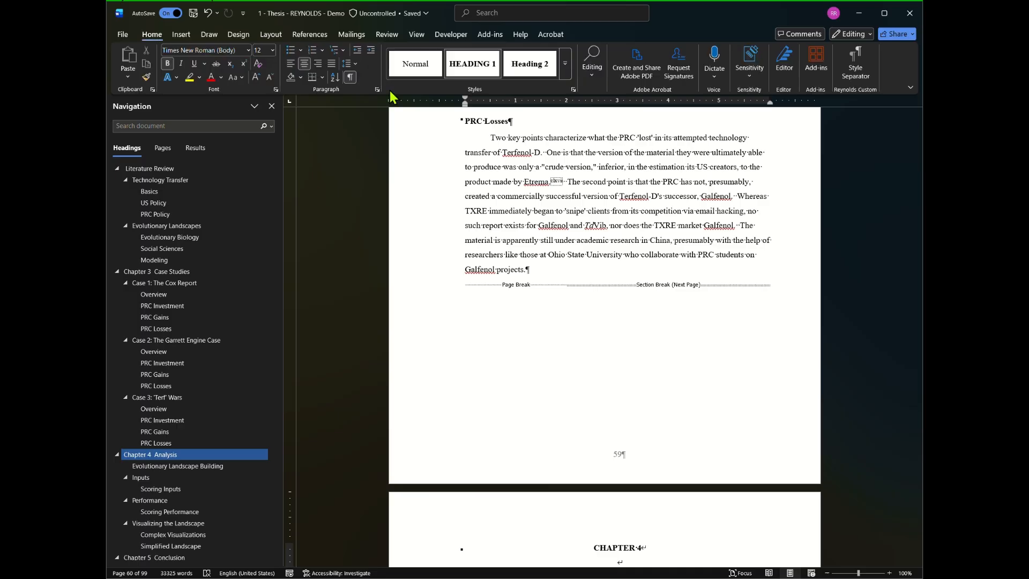
{"action": "left_click", "coordinate": [350, 76]}
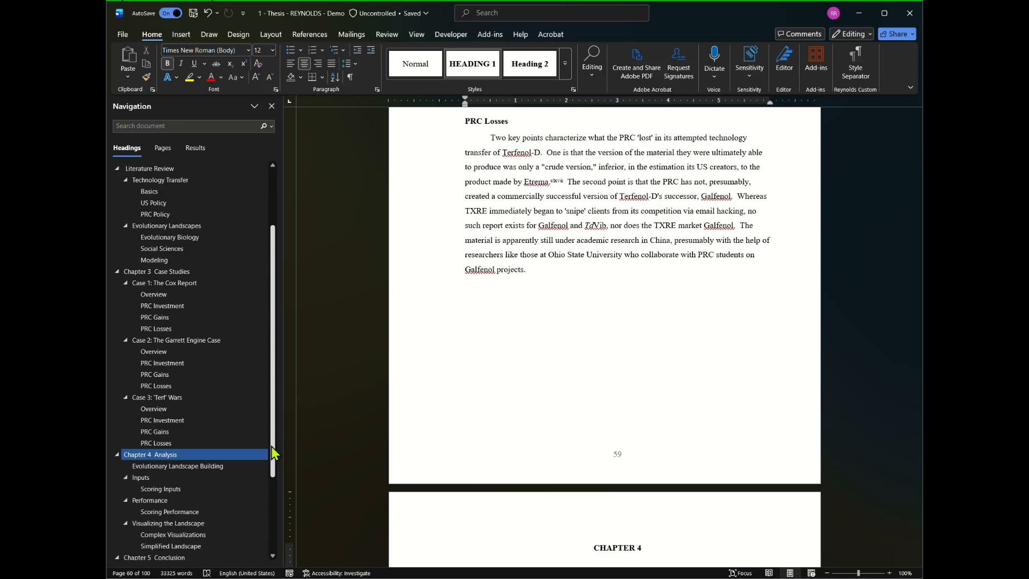
- Examine the footer page numbers and their format from the Disclaimer through the front matter to the first page of Chapter 1
{"action": "scroll", "coordinate": [271, 445], "scroll_direction": "up", "scroll_amount": 3}
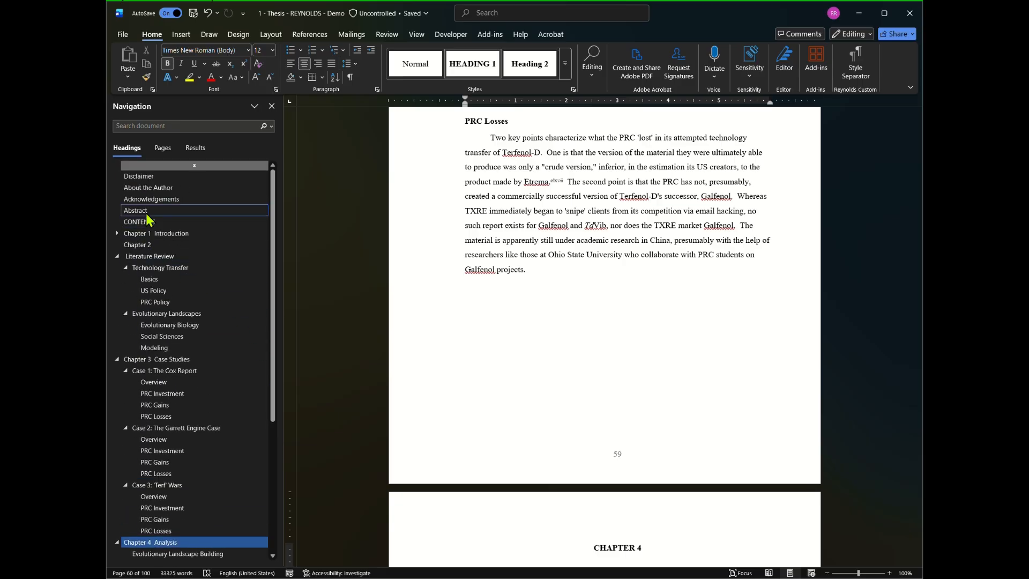
{"action": "left_click", "coordinate": [143, 179]}
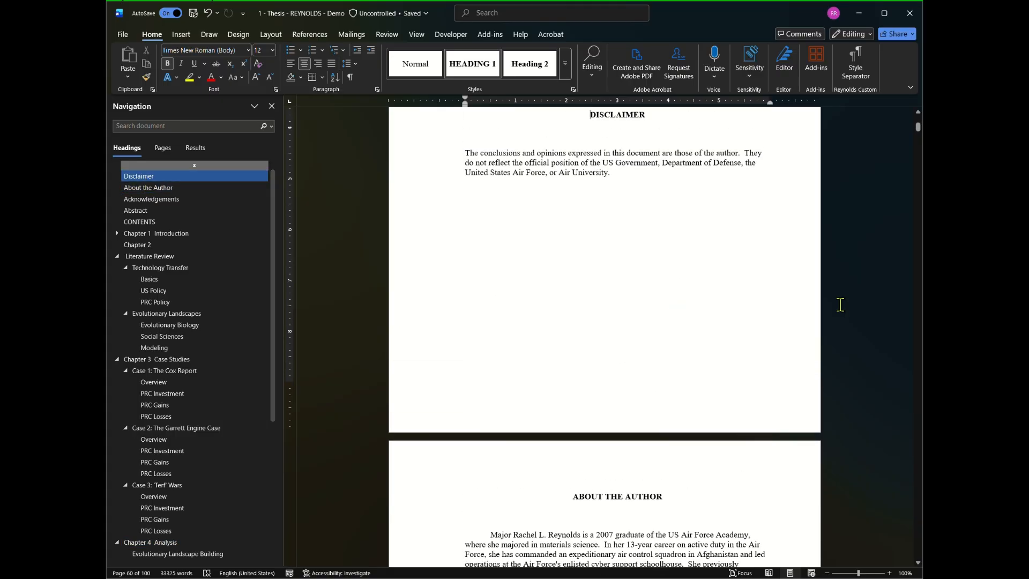
{"action": "scroll", "coordinate": [684, 409], "scroll_direction": "down", "scroll_amount": 10}
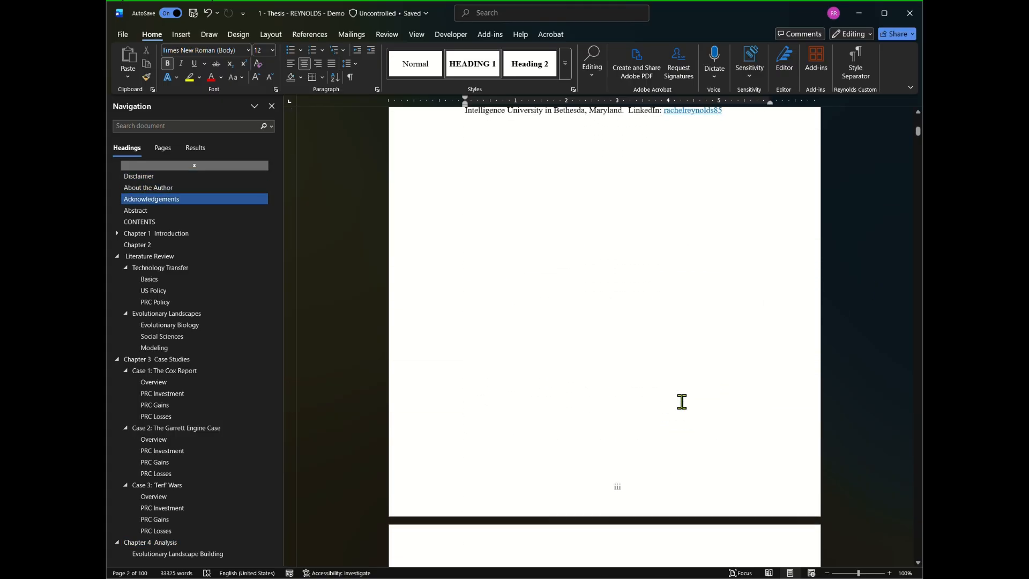
{"action": "scroll", "coordinate": [681, 401], "scroll_direction": "down", "scroll_amount": 3}
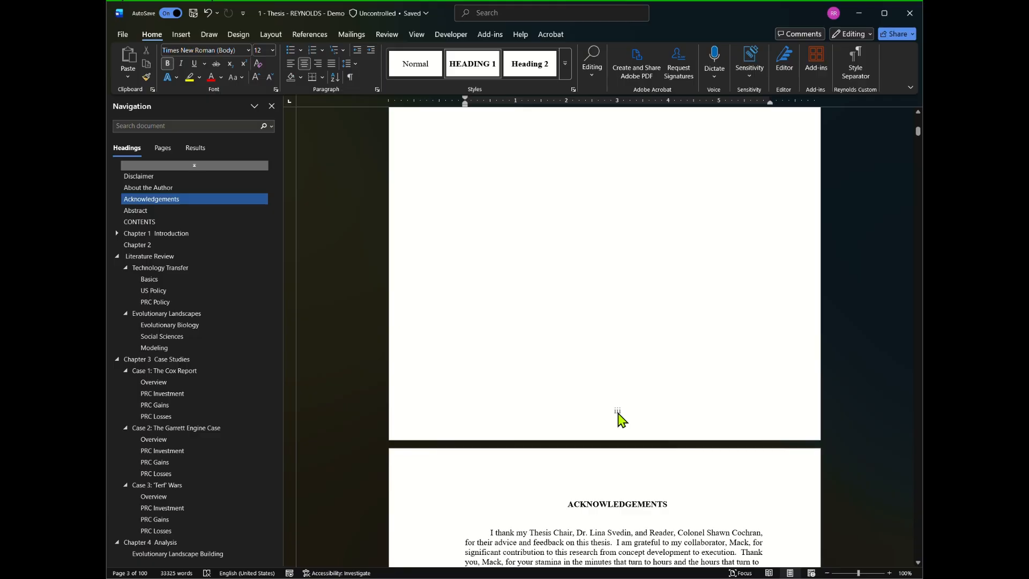
{"action": "scroll", "coordinate": [621, 419], "scroll_direction": "down", "scroll_amount": 20}
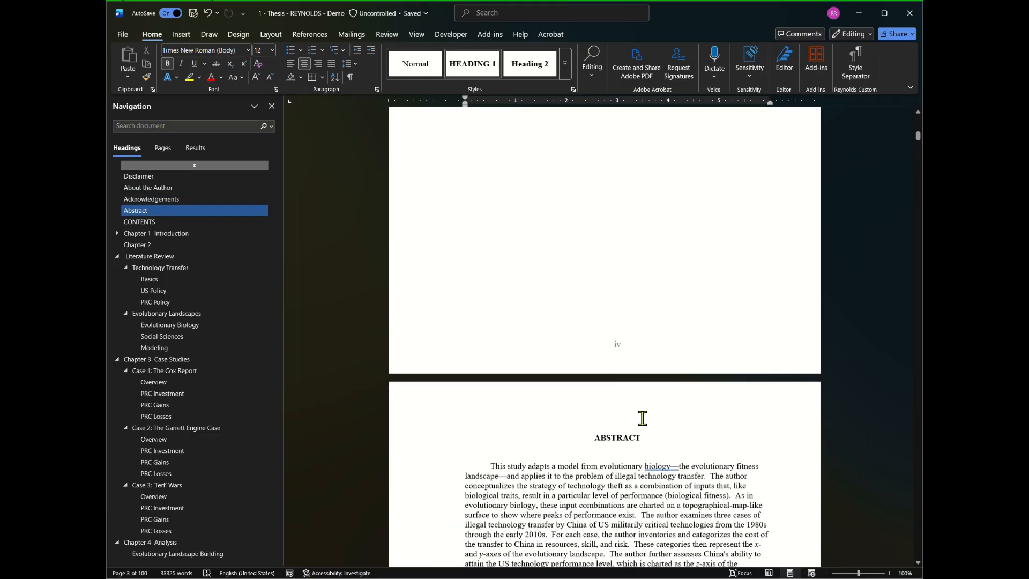
{"action": "scroll", "coordinate": [650, 405], "scroll_direction": "down", "scroll_amount": 15}
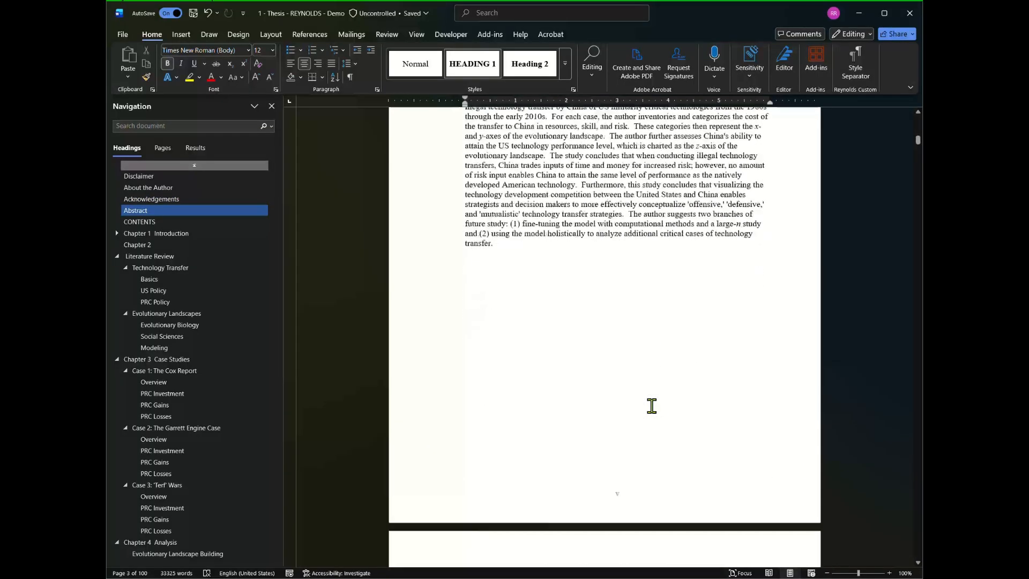
{"action": "scroll", "coordinate": [651, 406], "scroll_direction": "down", "scroll_amount": 20}
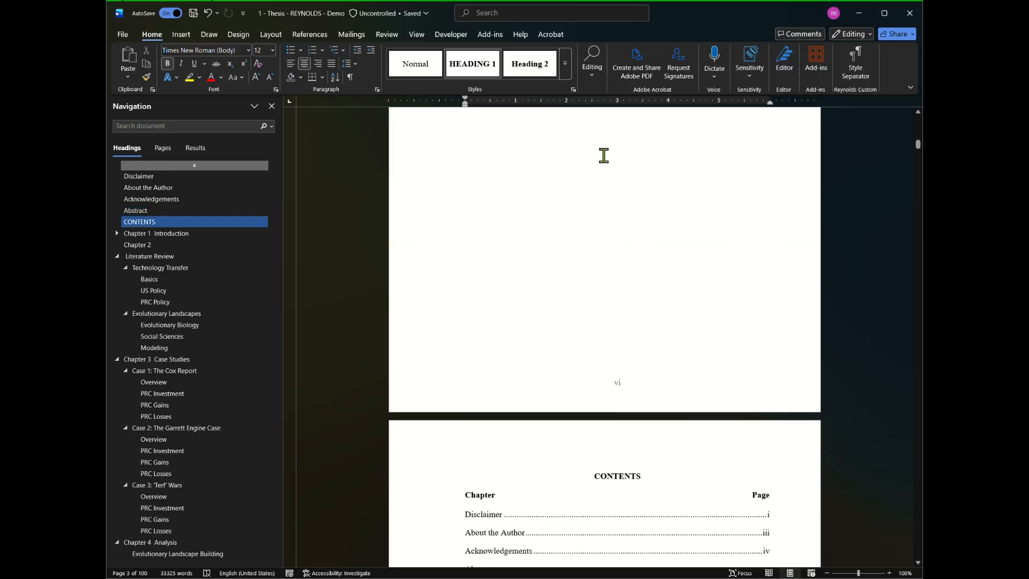
{"action": "scroll", "coordinate": [684, 366], "scroll_direction": "down", "scroll_amount": 20}
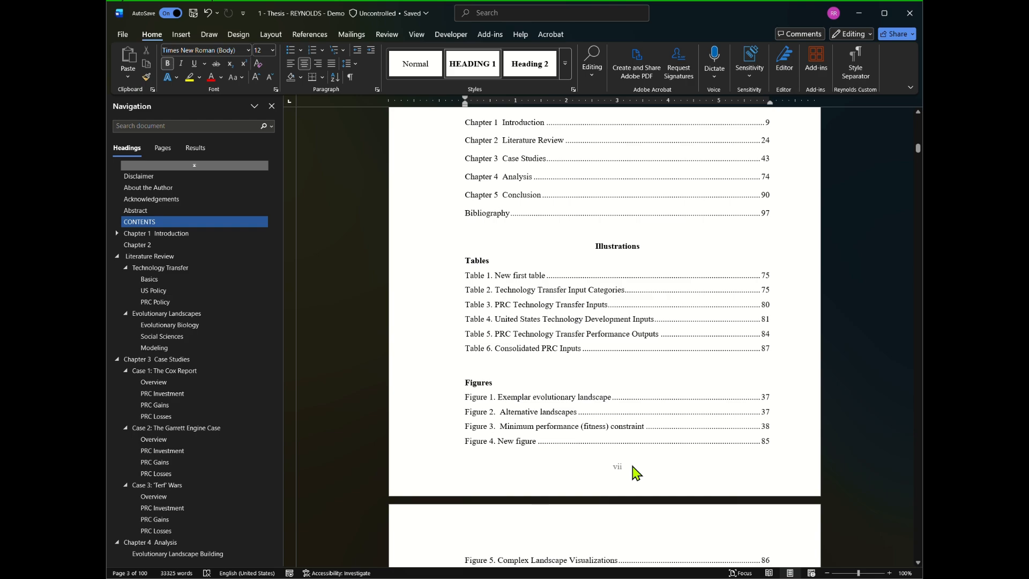
{"action": "scroll", "coordinate": [648, 459], "scroll_direction": "down", "scroll_amount": 20}
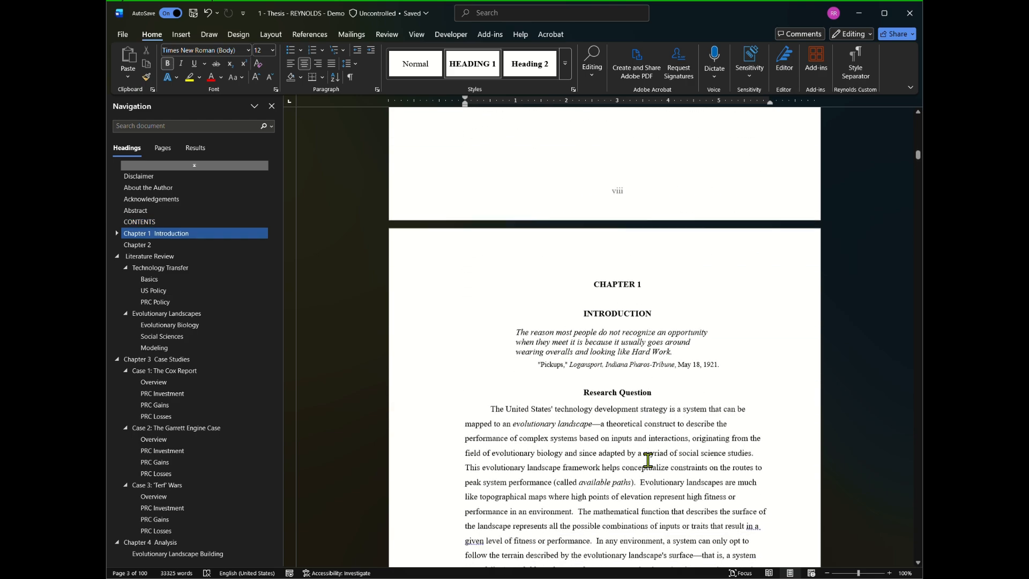
{"action": "scroll", "coordinate": [648, 459], "scroll_direction": "down", "scroll_amount": 7}
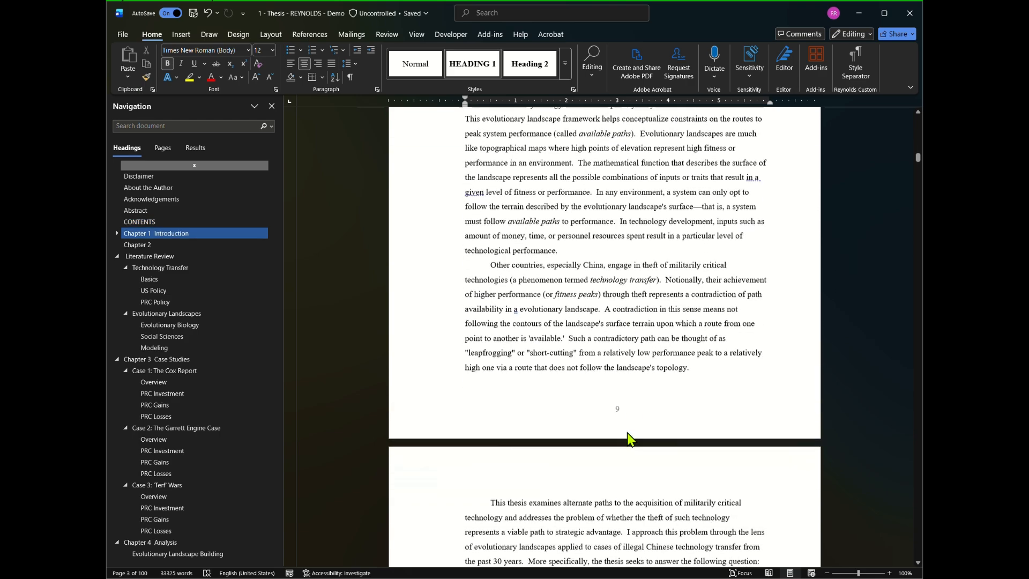
- Show the formatting marks and inspect the section break and footer page numbers between the front matter and Chapter 1
{"action": "left_click", "coordinate": [622, 414]}
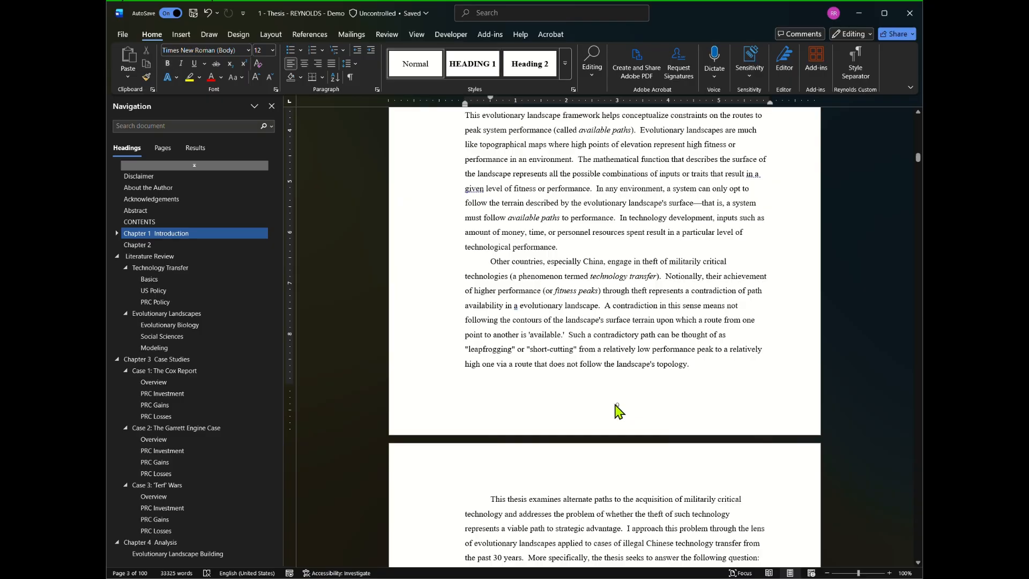
{"action": "scroll", "coordinate": [634, 375], "scroll_direction": "up", "scroll_amount": 12}
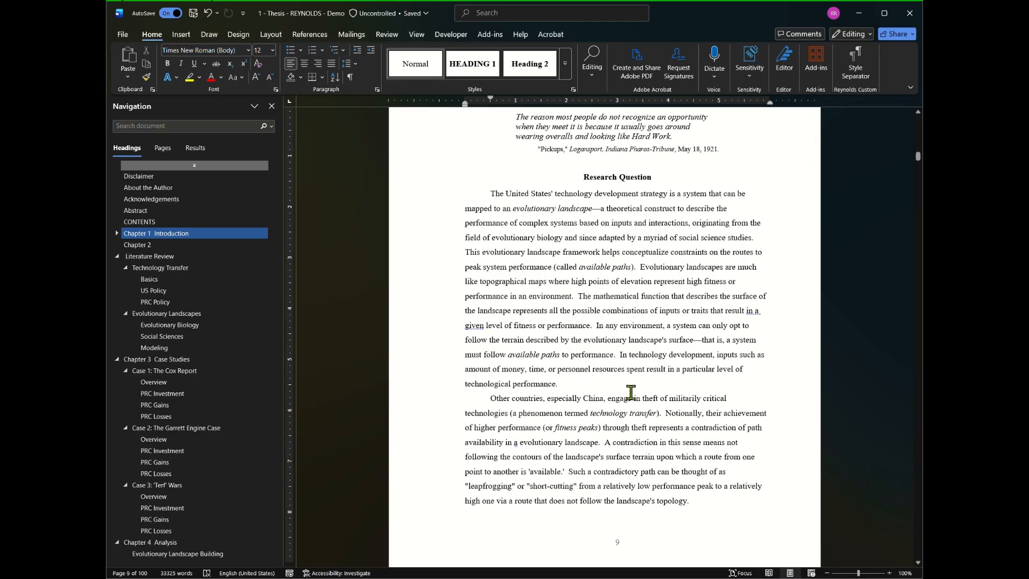
{"action": "scroll", "coordinate": [603, 375], "scroll_direction": "down", "scroll_amount": 1}
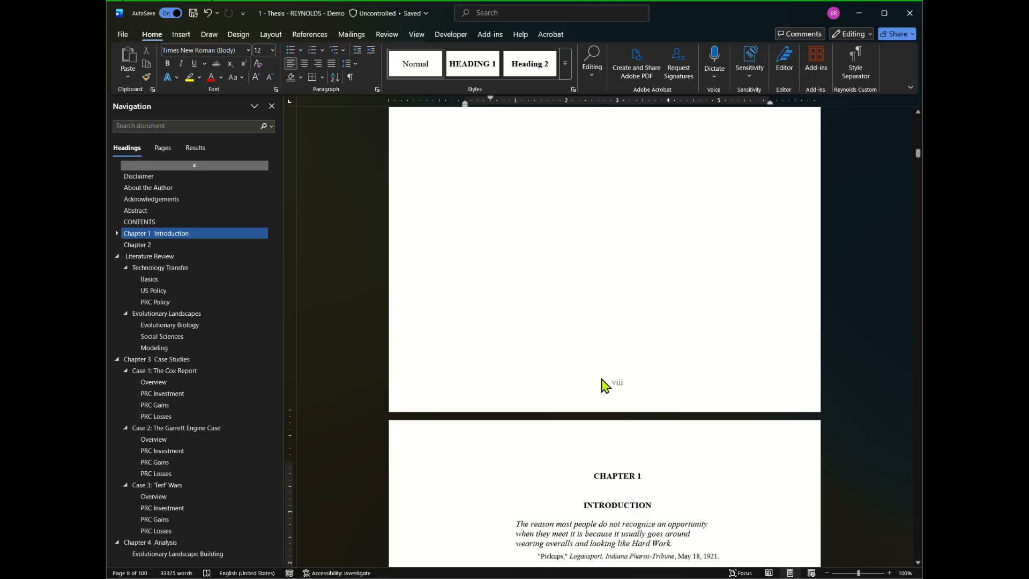
{"action": "scroll", "coordinate": [602, 374], "scroll_direction": "up", "scroll_amount": 5}
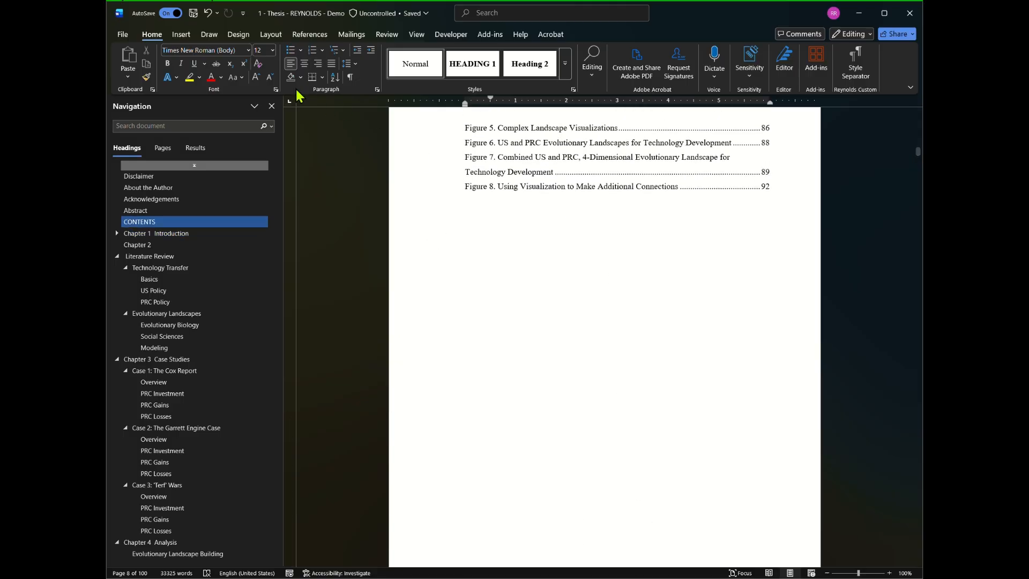
{"action": "left_click", "coordinate": [350, 77]}
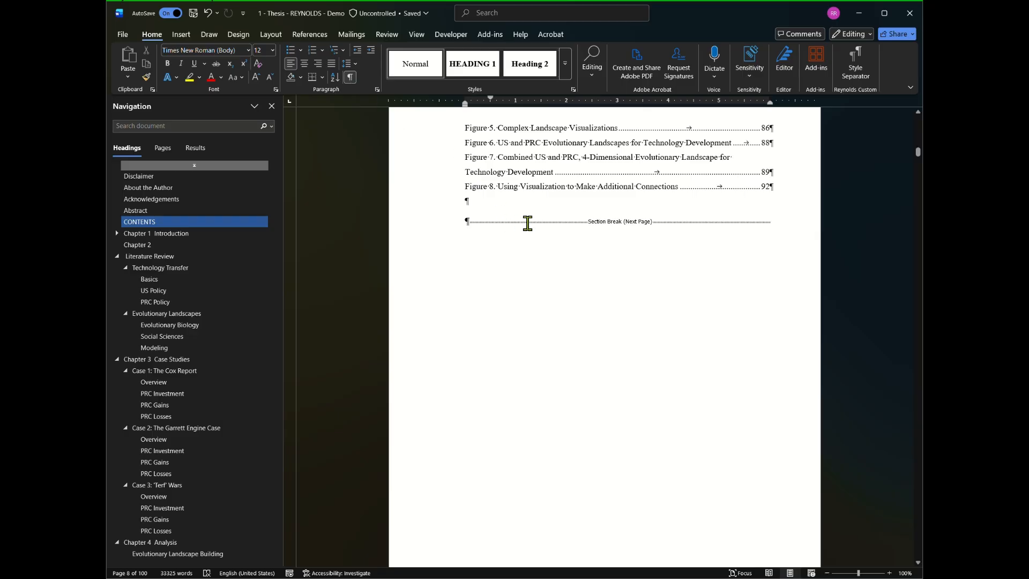
{"action": "scroll", "coordinate": [721, 368], "scroll_direction": "down", "scroll_amount": 5}
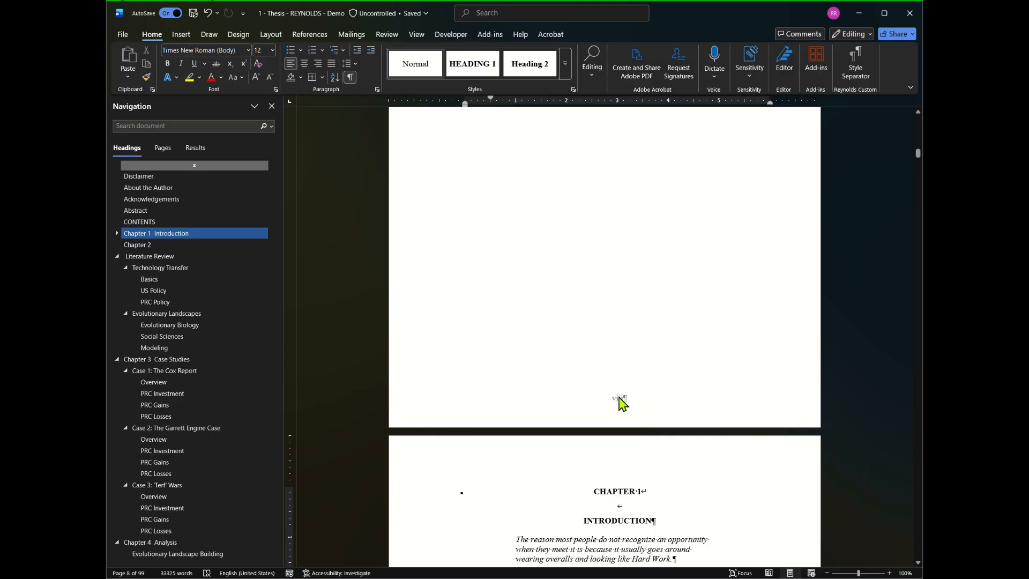
{"action": "scroll", "coordinate": [695, 388], "scroll_direction": "down", "scroll_amount": 10}
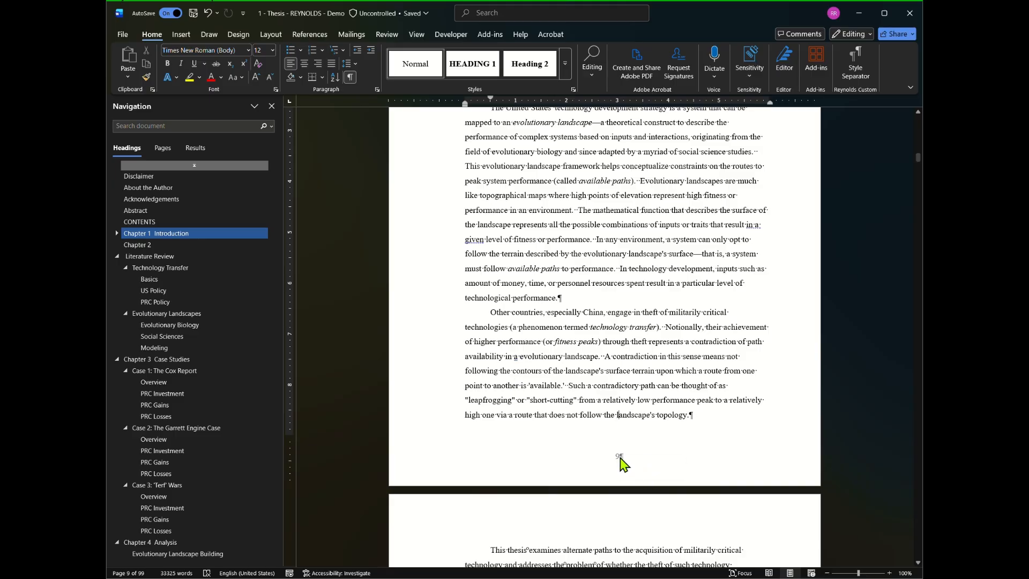
- Restart the page numbering at 1 in the footer of the Chapter 1 section
{"action": "double_click", "coordinate": [619, 457]}
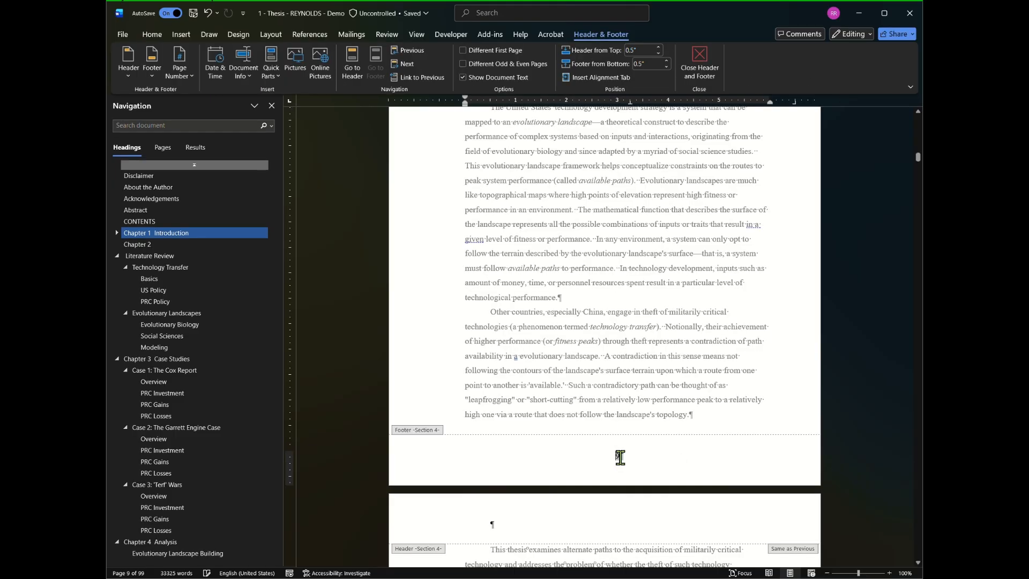
{"action": "right_click", "coordinate": [620, 456]}
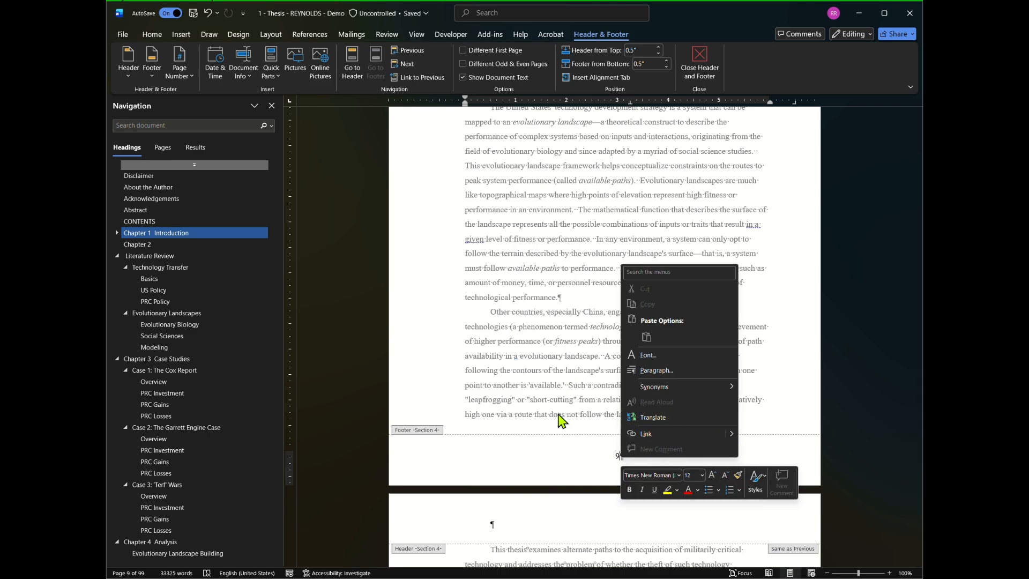
{"action": "left_click", "coordinate": [584, 456]}
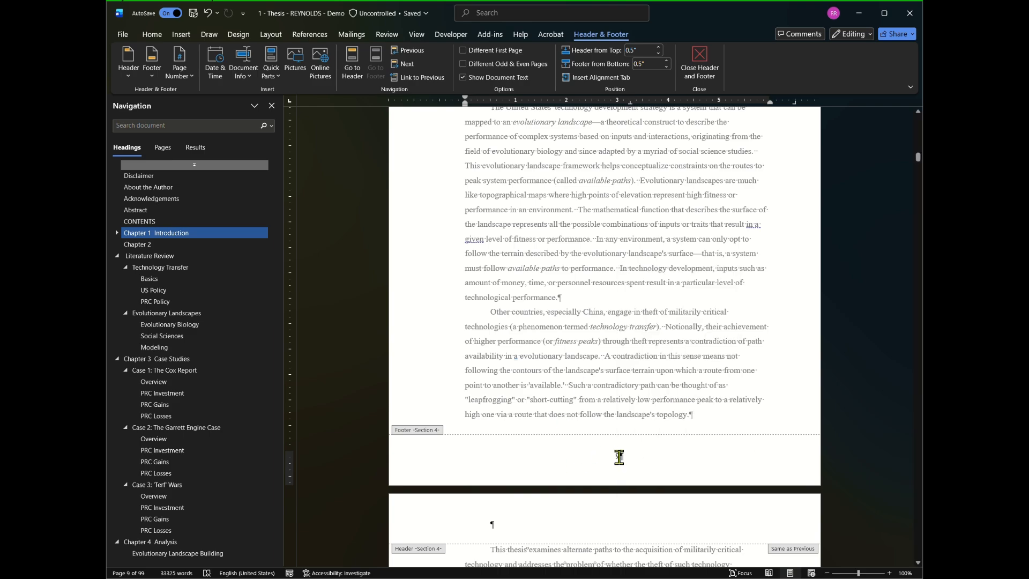
{"action": "double_click", "coordinate": [617, 457]}
{"action": "right_click", "coordinate": [616, 458]}
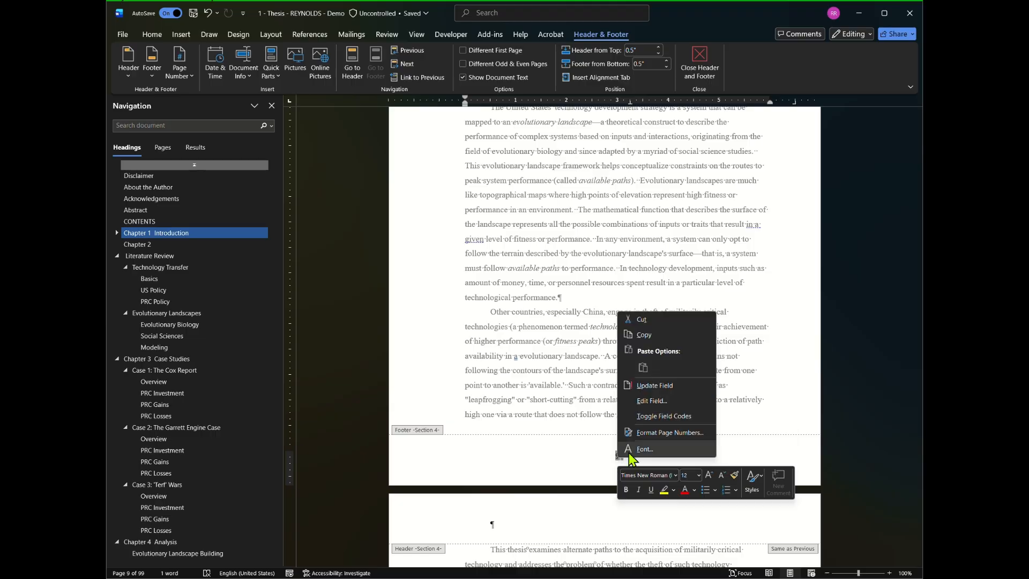
{"action": "left_click", "coordinate": [651, 430]}
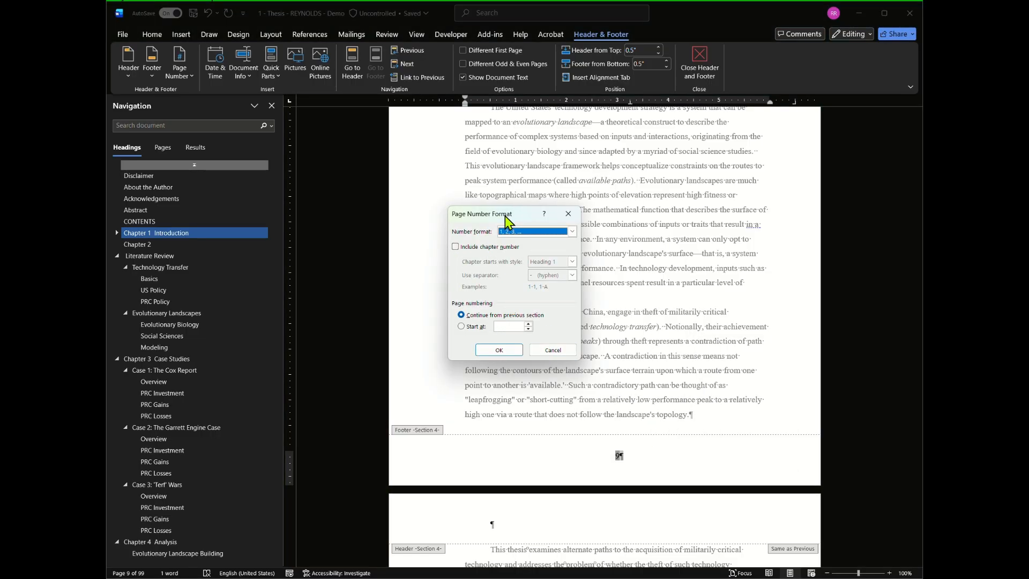
{"action": "left_click_drag", "start_coordinate": [504, 215], "coordinate": [416, 217]}
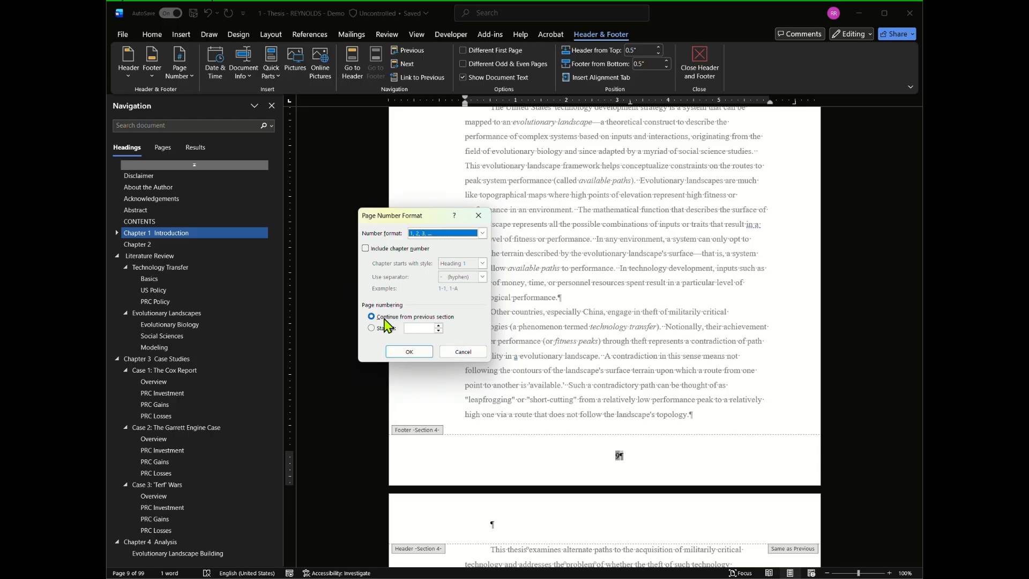
{"action": "left_click", "coordinate": [372, 328]}
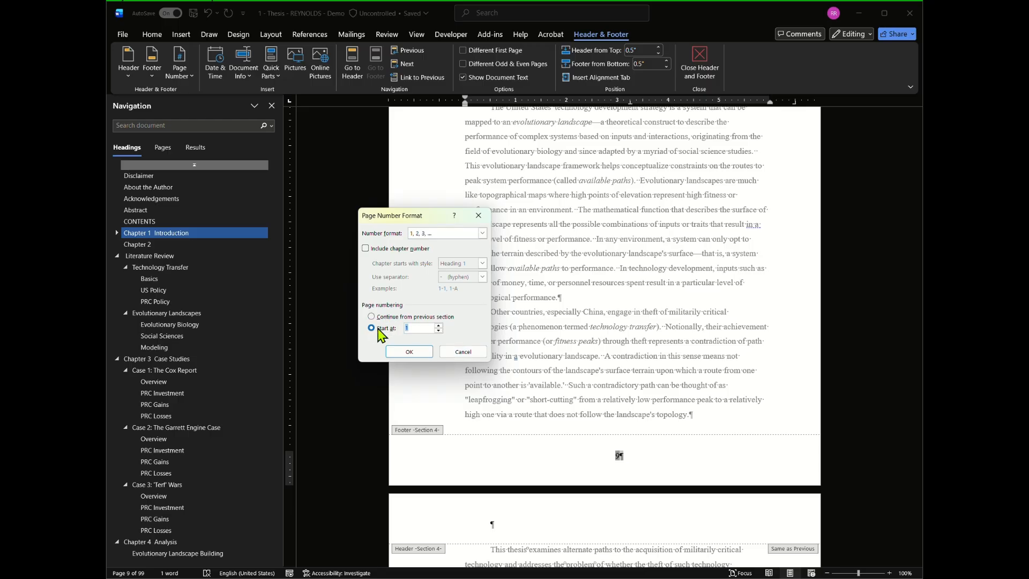
{"action": "left_click", "coordinate": [408, 352]}
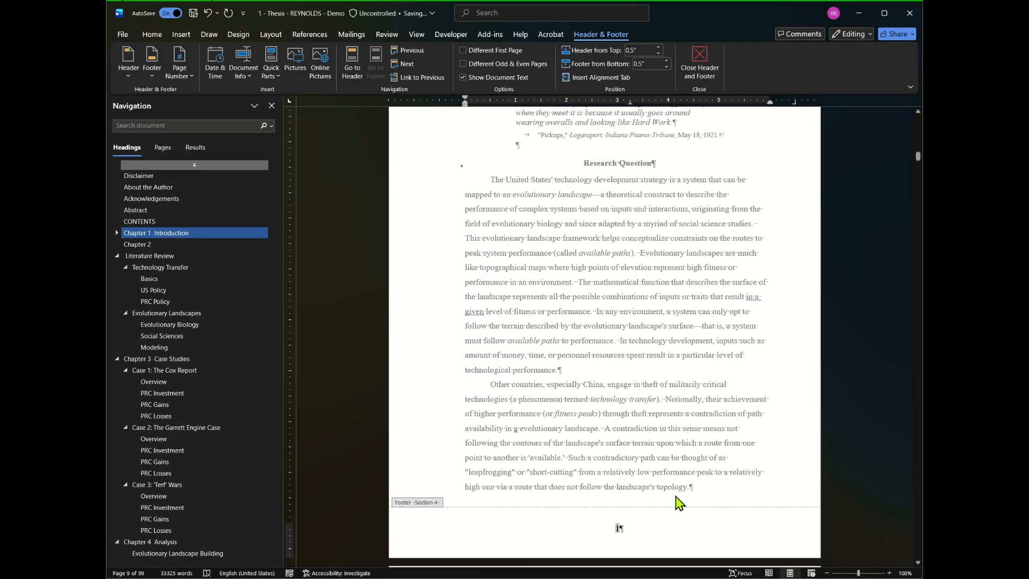
{"action": "scroll", "coordinate": [674, 482], "scroll_direction": "down", "scroll_amount": 5}
{"action": "scroll", "coordinate": [671, 466], "scroll_direction": "up", "scroll_amount": 13}
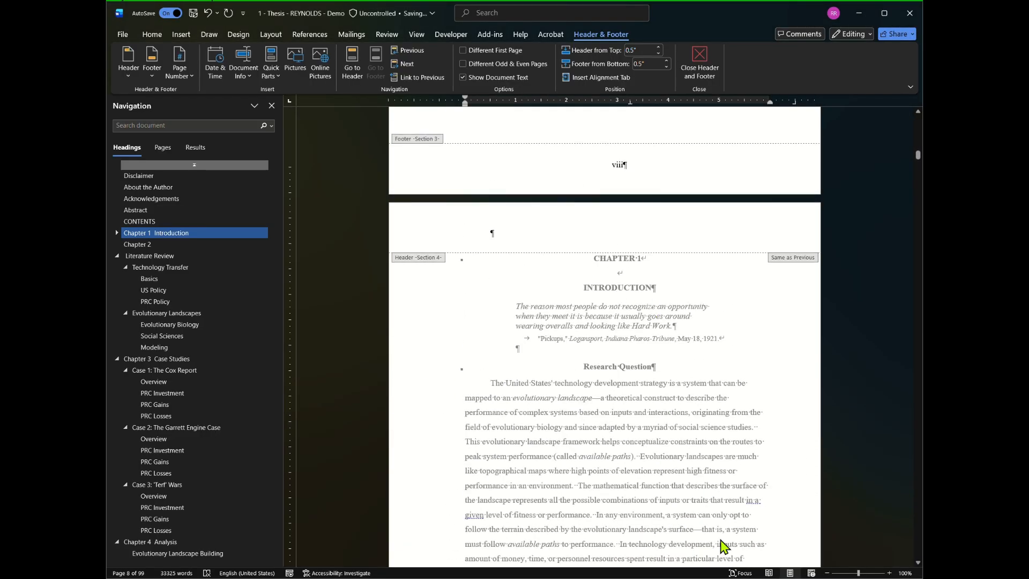
{"action": "scroll", "coordinate": [718, 536], "scroll_direction": "down", "scroll_amount": 4}
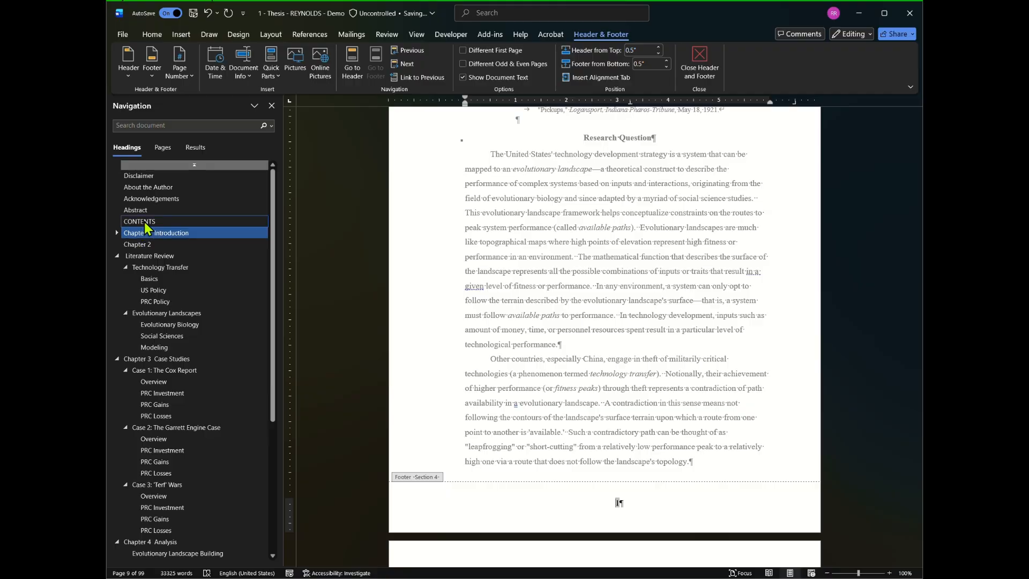
- Hide the formatting marks and update only the page numbers of the chapter table of contents
{"action": "left_click", "coordinate": [145, 223]}
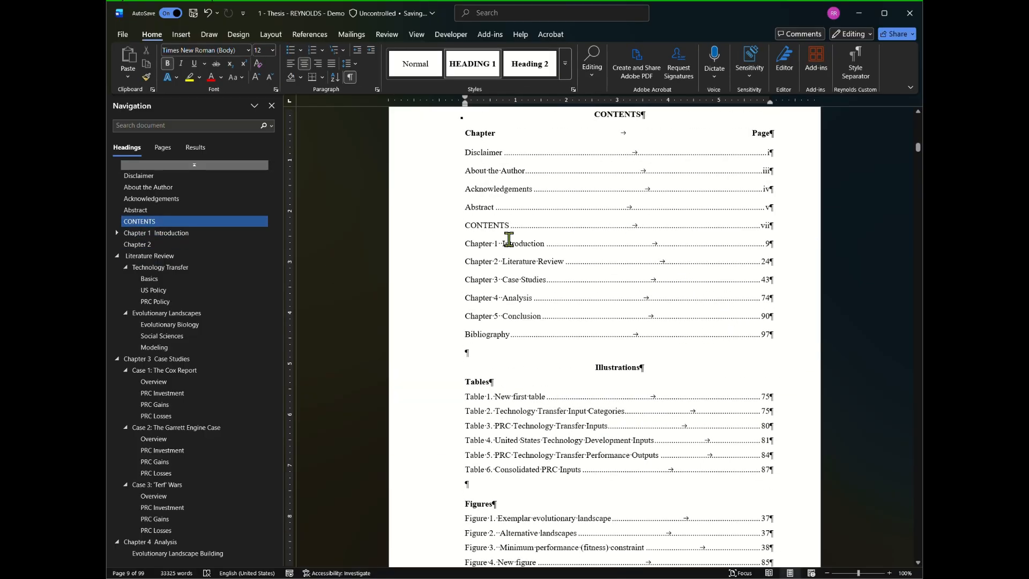
{"action": "left_click", "coordinate": [350, 76]}
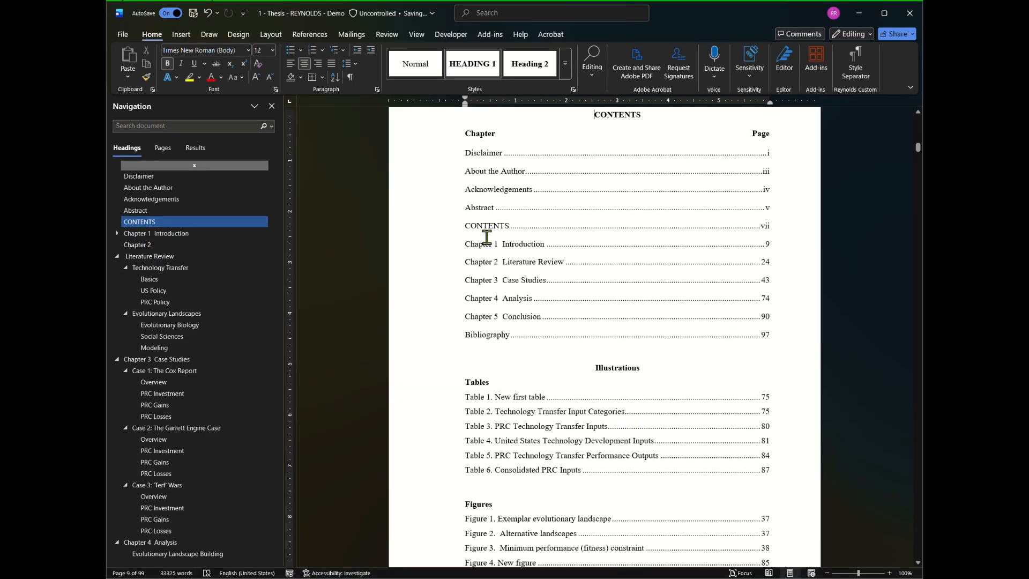
{"action": "right_click", "coordinate": [522, 249]}
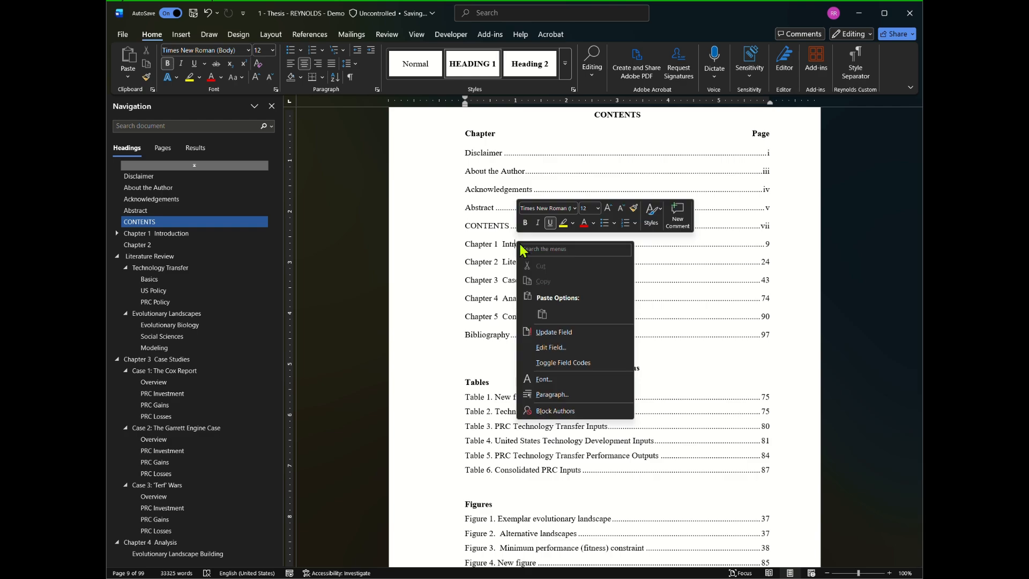
{"action": "left_click", "coordinate": [554, 332]}
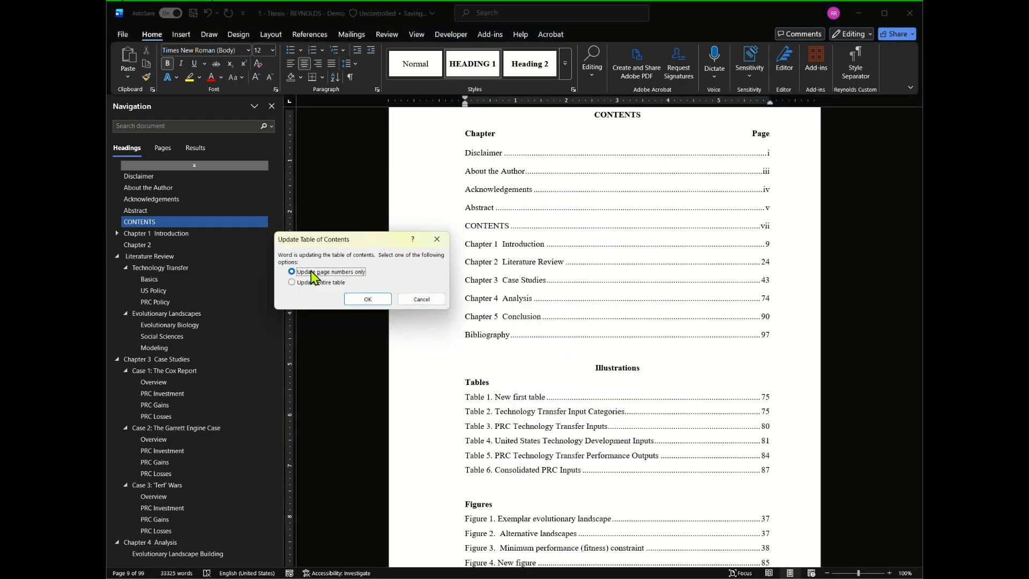
{"action": "left_click", "coordinate": [367, 298]}
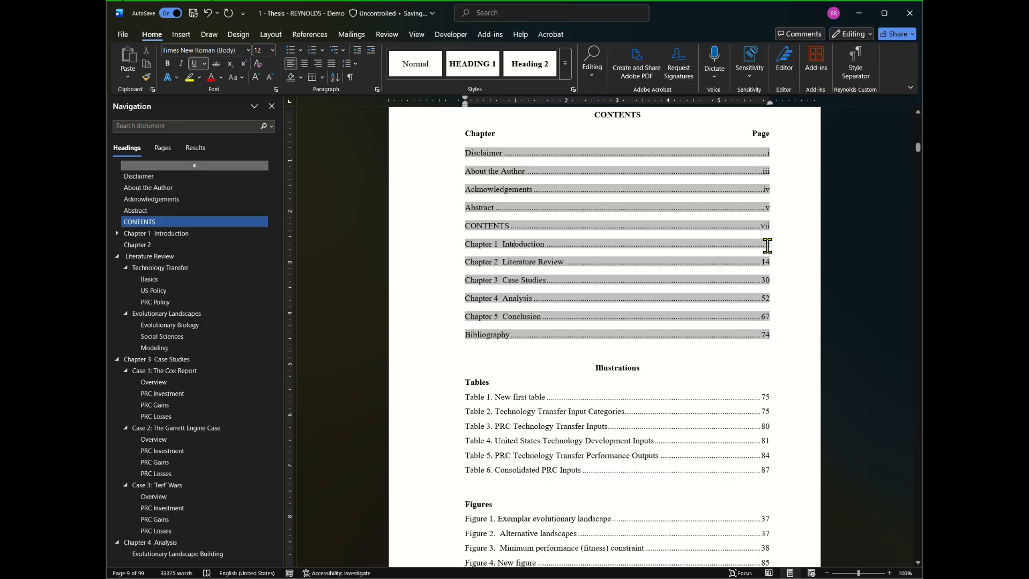
{"action": "left_click", "coordinate": [677, 358]}
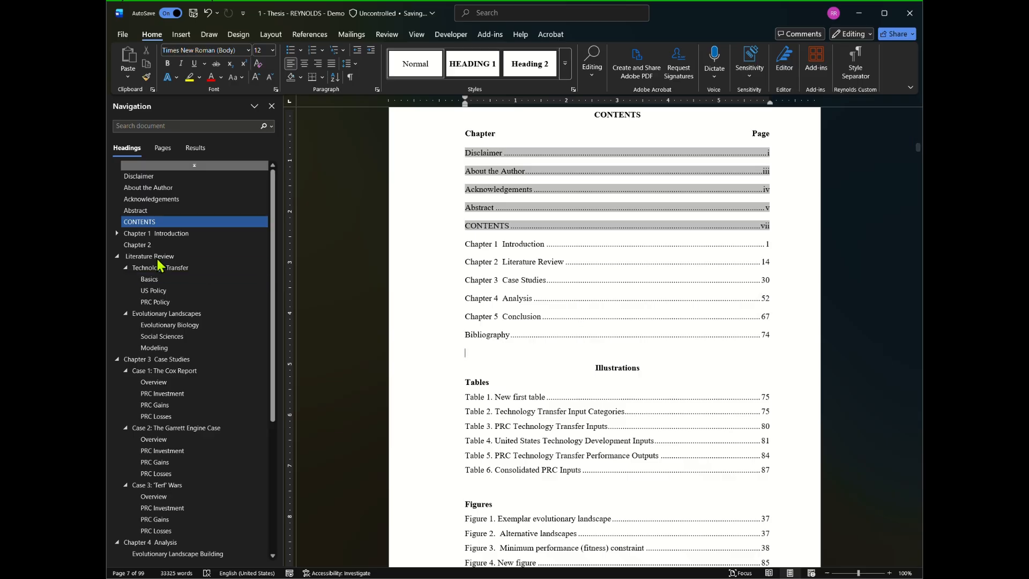
- Show the formatting marks again at the end of Chapter 1, just before the Chapter 2 heading
{"action": "left_click", "coordinate": [138, 244]}
{"action": "scroll", "coordinate": [556, 240], "scroll_direction": "up", "scroll_amount": 10}
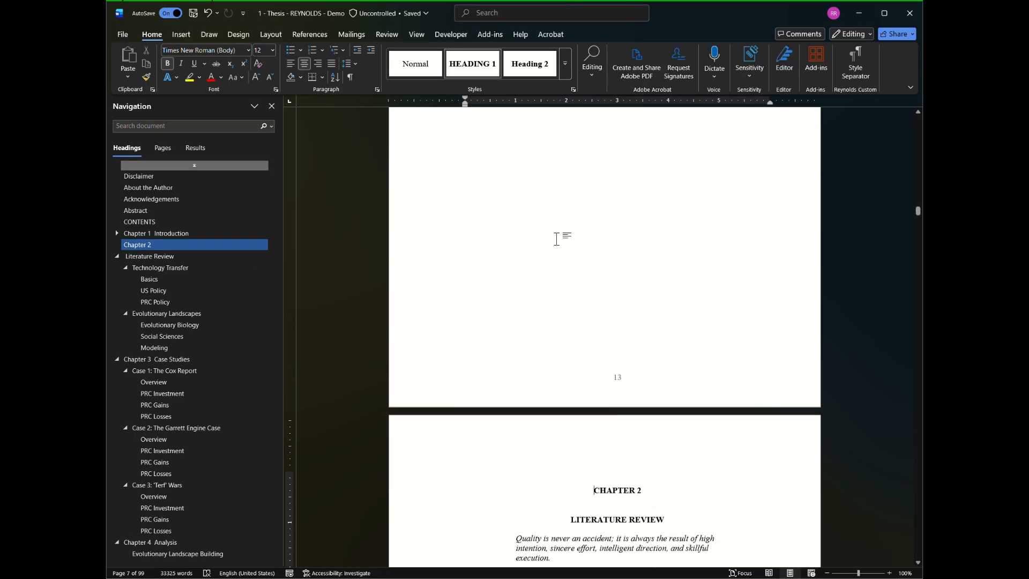
{"action": "left_click", "coordinate": [350, 77]}
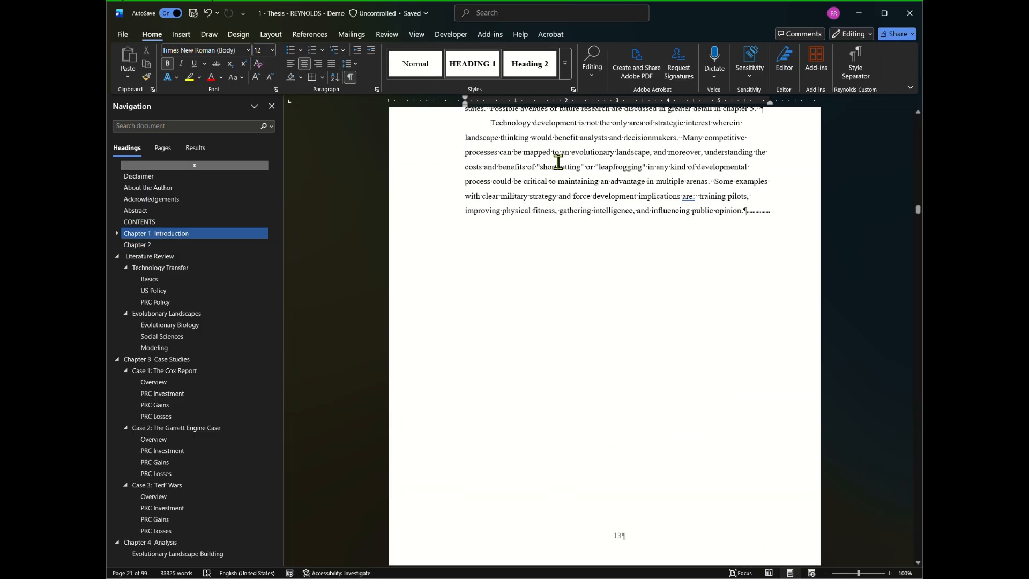
- Check the footer page numbers and breaks just before the Chapter 3 and Chapter 4 headings
{"action": "scroll", "coordinate": [161, 278], "scroll_direction": "down", "scroll_amount": 5}
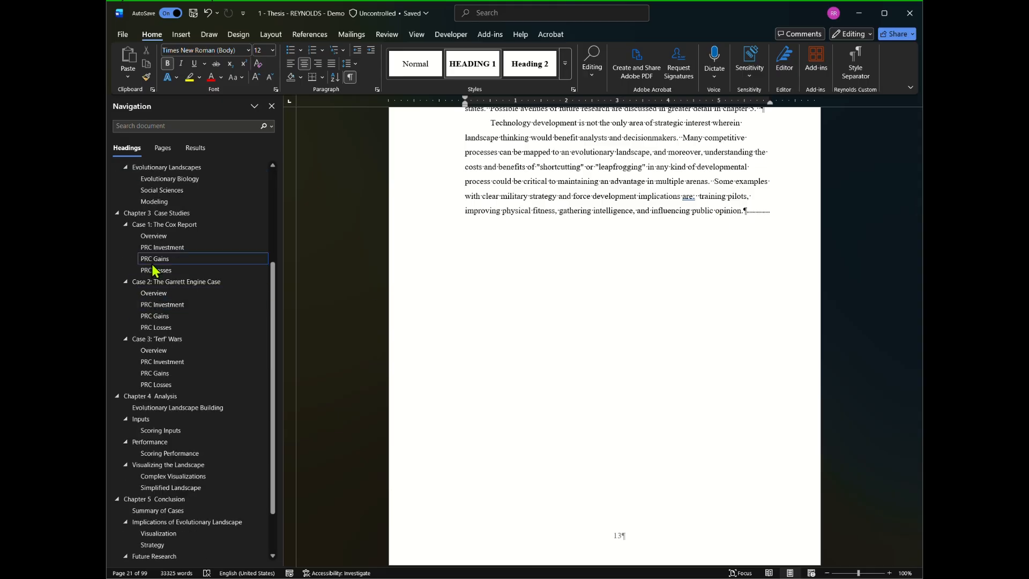
{"action": "left_click", "coordinate": [147, 213]}
{"action": "scroll", "coordinate": [625, 211], "scroll_direction": "up", "scroll_amount": 8}
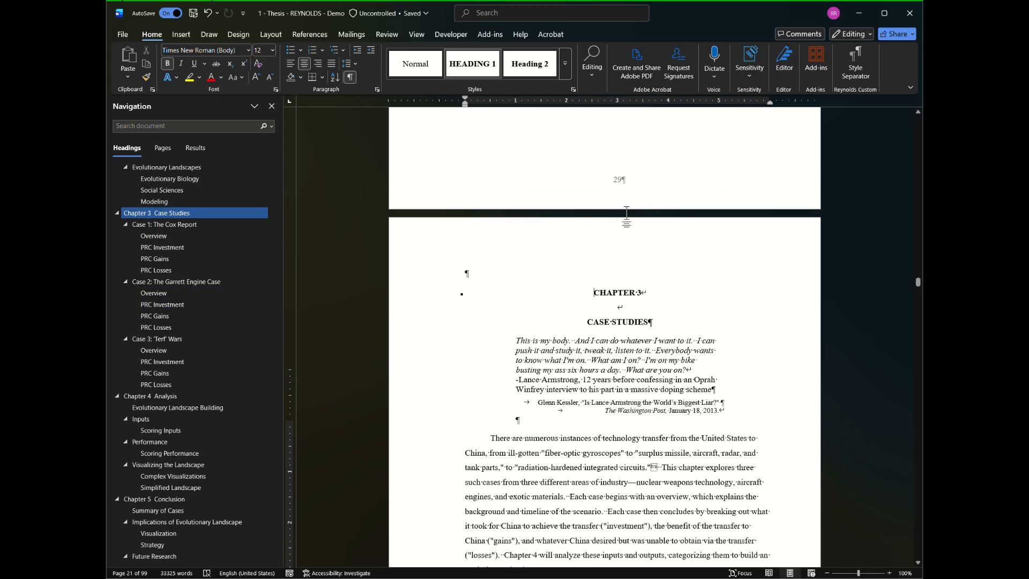
{"action": "left_click", "coordinate": [135, 396]}
{"action": "scroll", "coordinate": [615, 254], "scroll_direction": "up", "scroll_amount": 4}
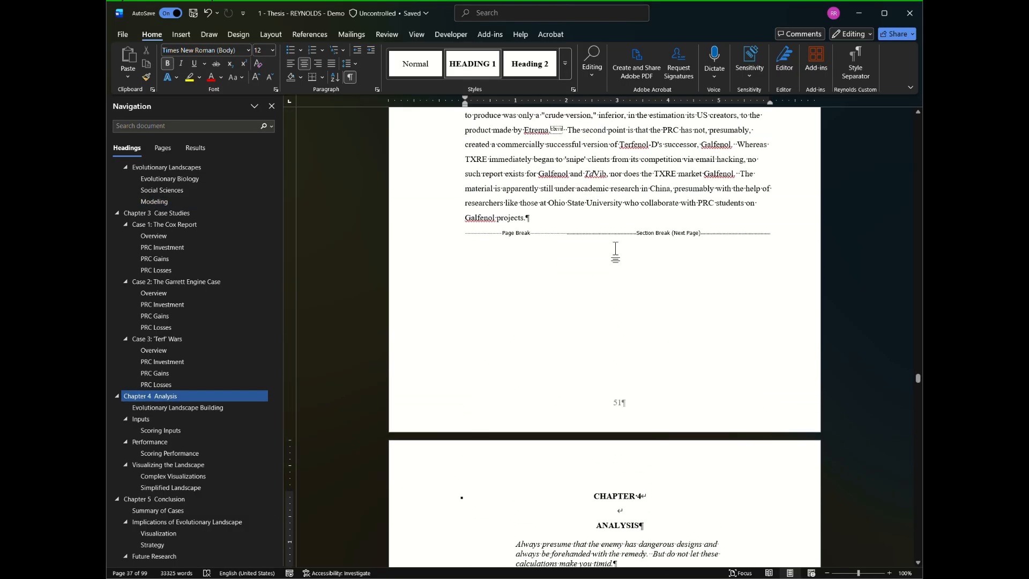
{"action": "scroll", "coordinate": [659, 384], "scroll_direction": "down", "scroll_amount": 3}
{"action": "scroll", "coordinate": [646, 300], "scroll_direction": "up", "scroll_amount": 2}
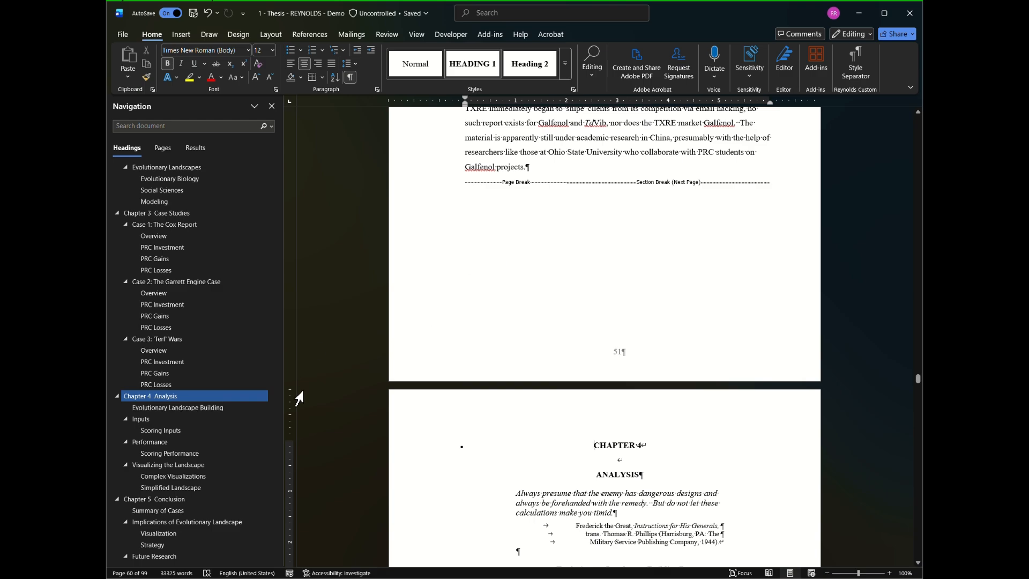
- Examine the pages from the Bibliography to the endnotes that follow it
{"action": "scroll", "coordinate": [274, 461], "scroll_direction": "down", "scroll_amount": 2}
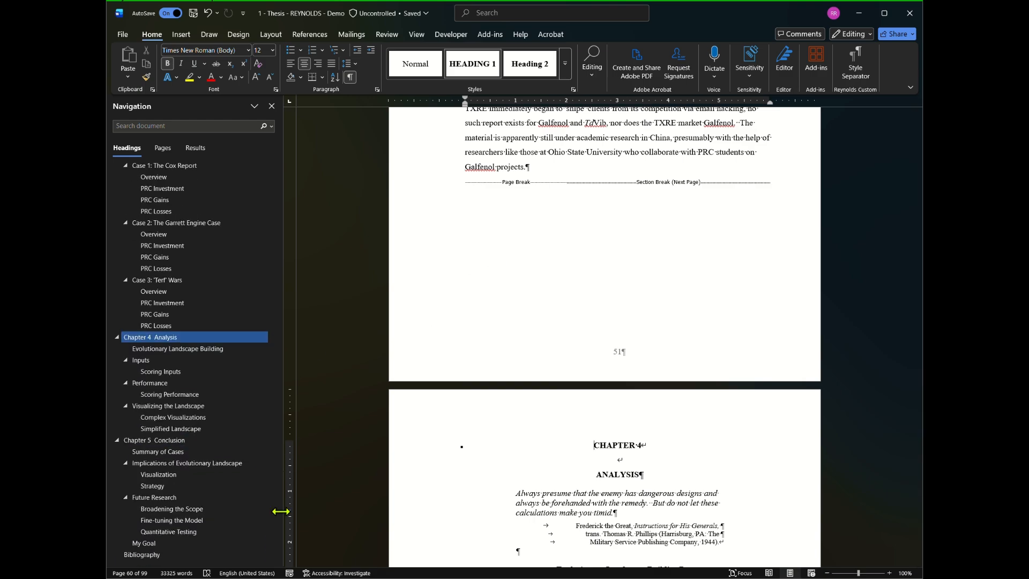
{"action": "left_click", "coordinate": [176, 554]}
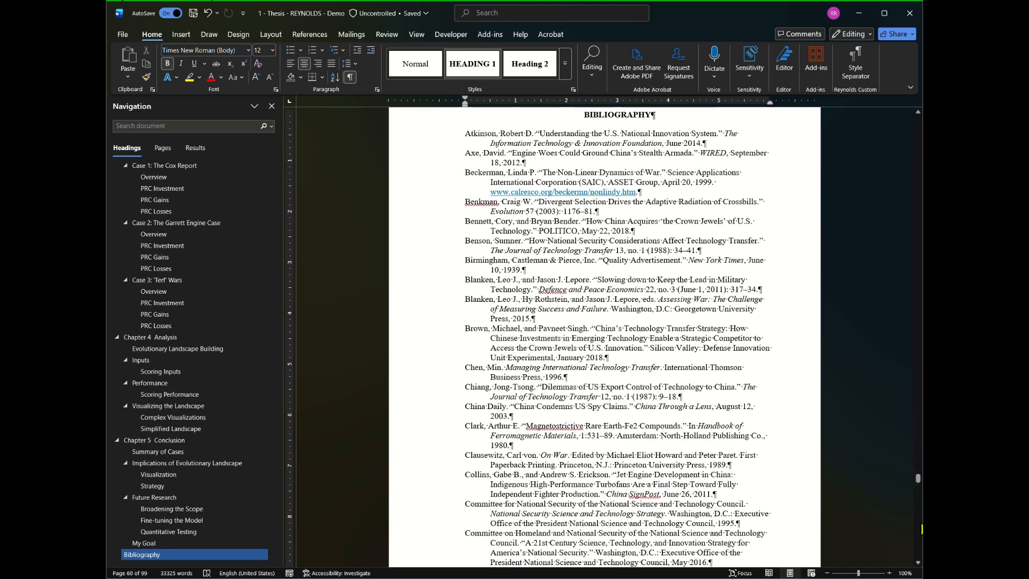
{"action": "scroll", "coordinate": [922, 529], "scroll_direction": "down", "scroll_amount": 20}
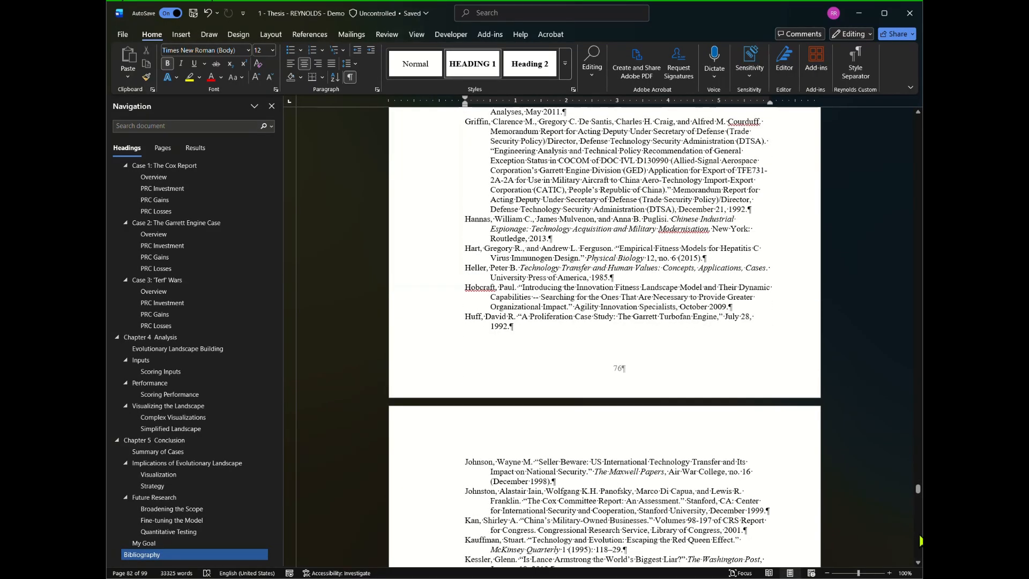
{"action": "scroll", "coordinate": [921, 541], "scroll_direction": "down", "scroll_amount": 20}
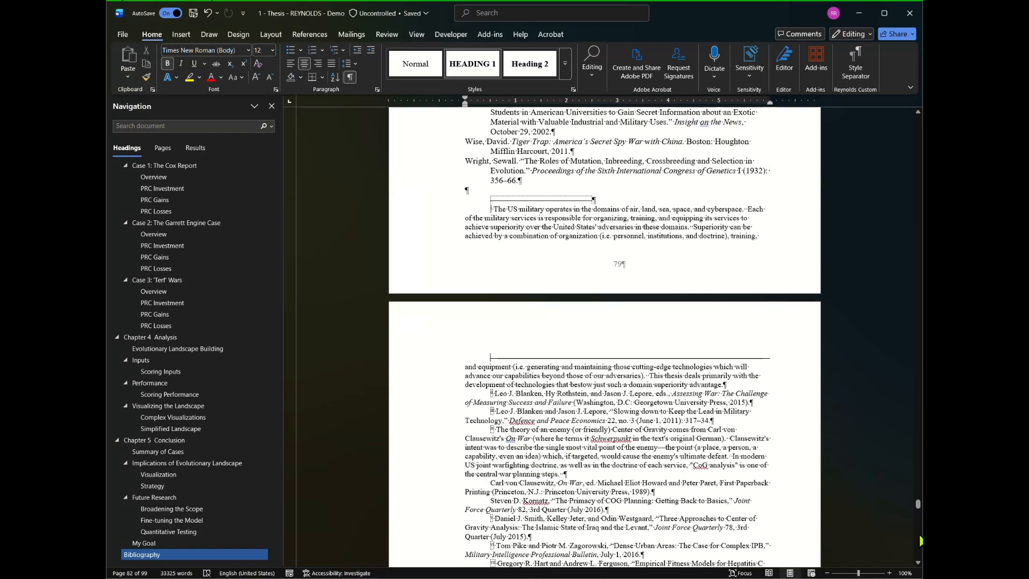
{"action": "scroll", "coordinate": [858, 472], "scroll_direction": "down", "scroll_amount": 6}
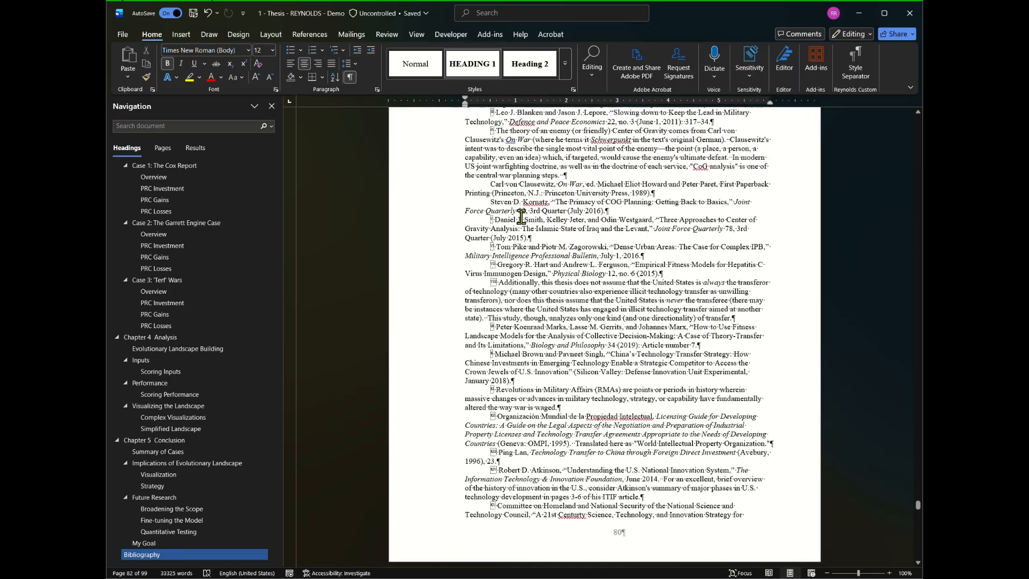
{"action": "scroll", "coordinate": [506, 225], "scroll_direction": "up", "scroll_amount": 5}
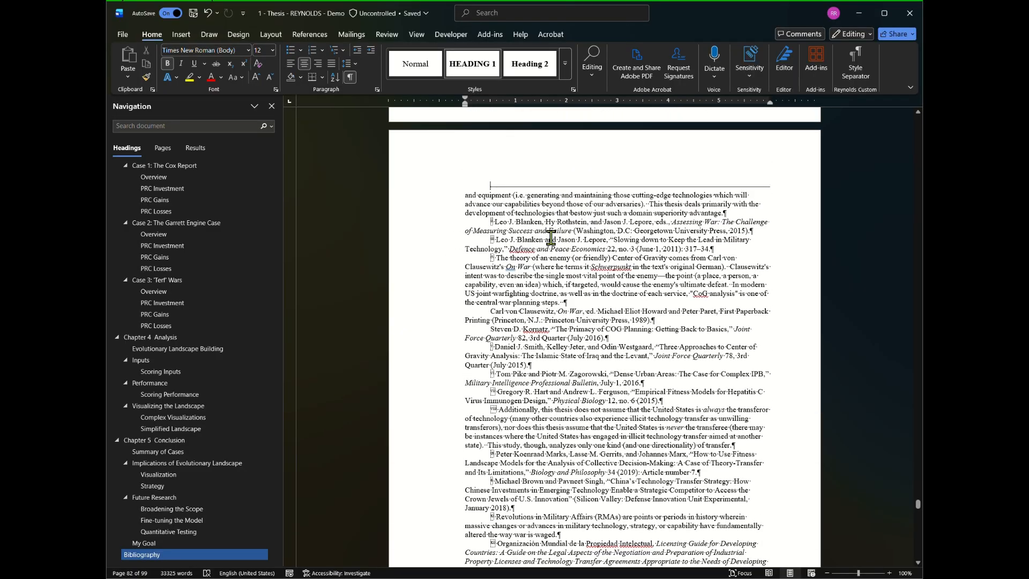
{"action": "scroll", "coordinate": [550, 236], "scroll_direction": "up", "scroll_amount": 9}
{"action": "scroll", "coordinate": [577, 321], "scroll_direction": "down", "scroll_amount": 6}
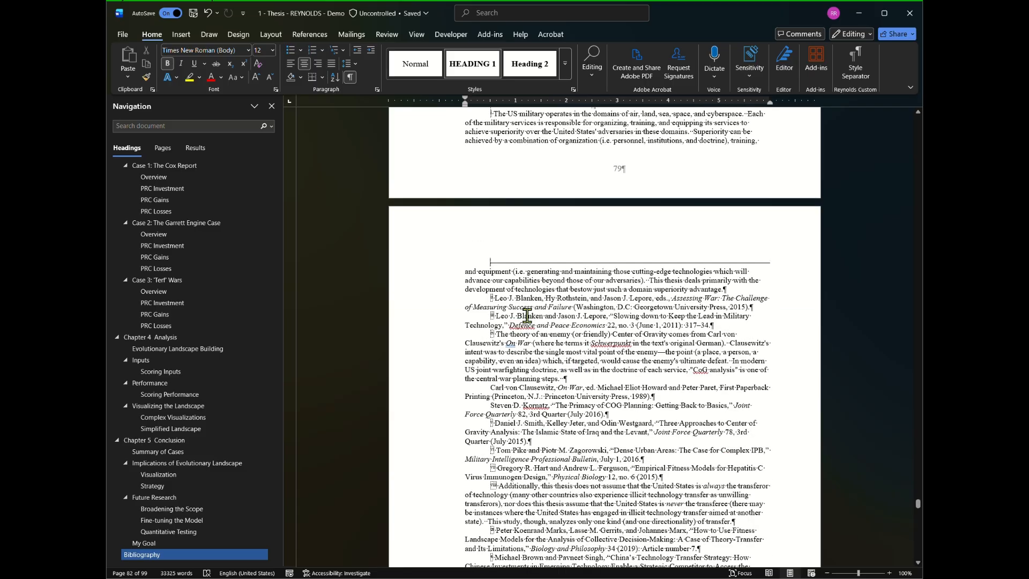
{"action": "left_click", "coordinate": [555, 309]}
{"action": "key", "text": "ctrl+a"}
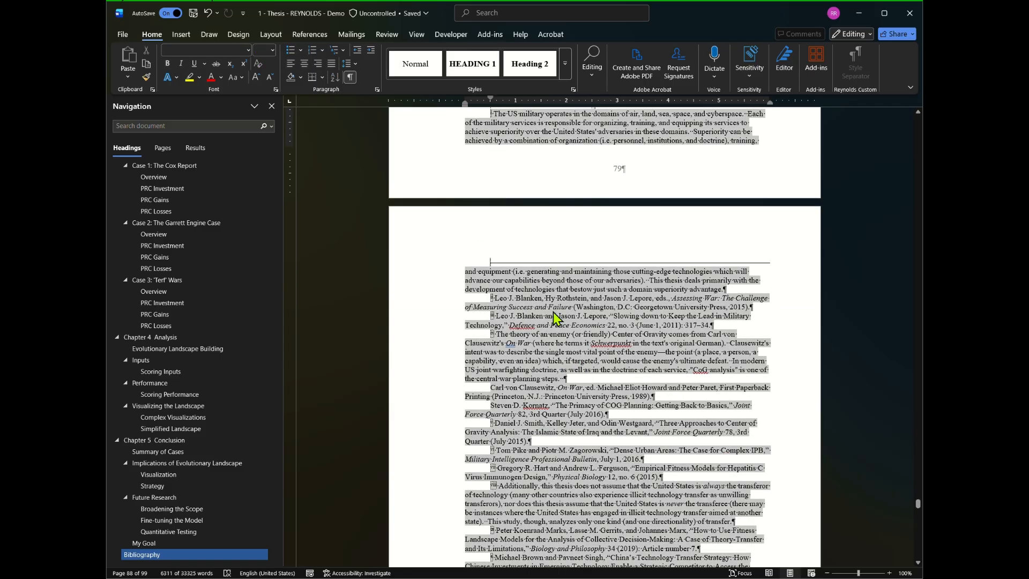
{"action": "right_click", "coordinate": [505, 306]}
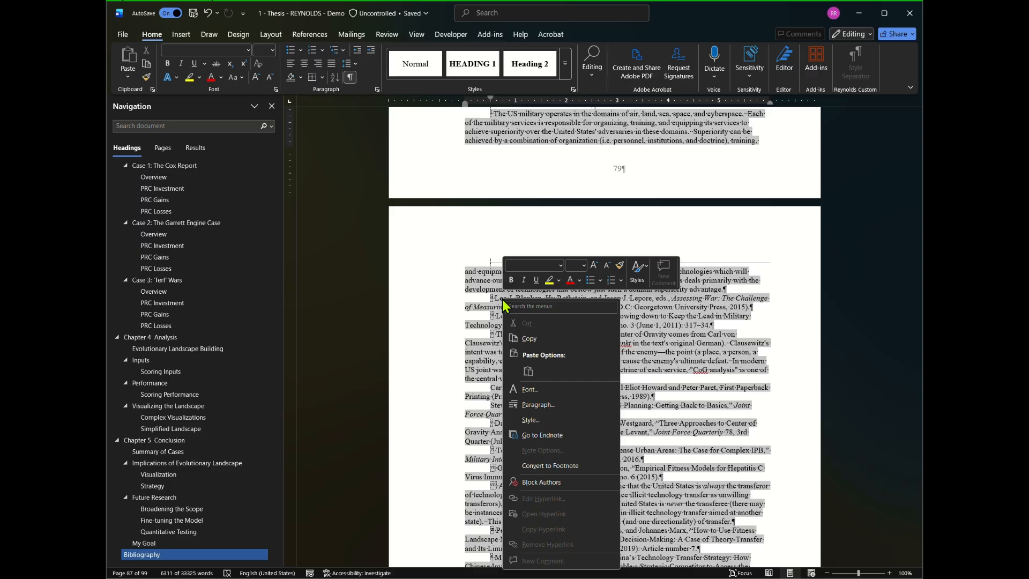
{"action": "key", "text": "Escape"}
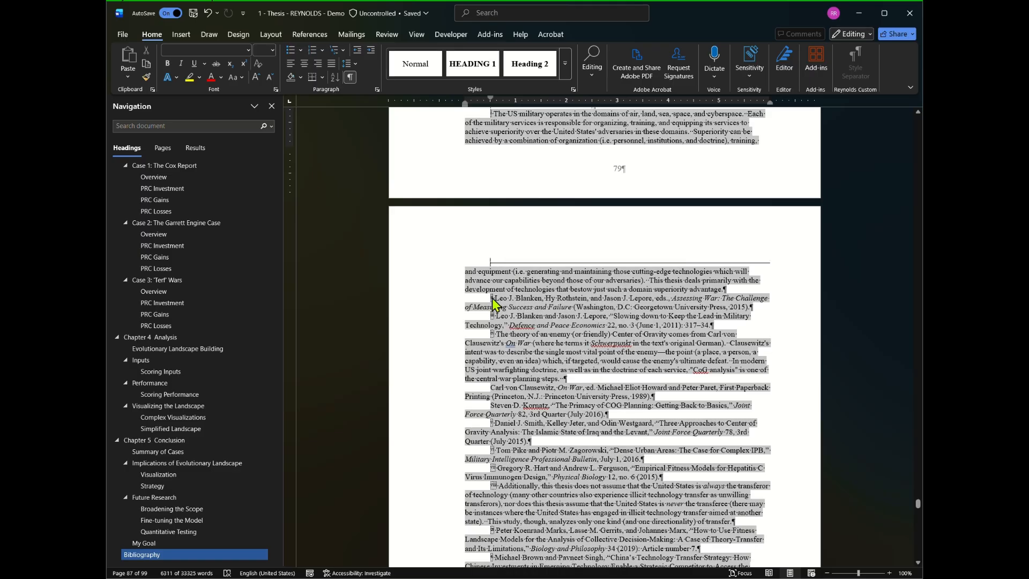
{"action": "right_click", "coordinate": [494, 303]}
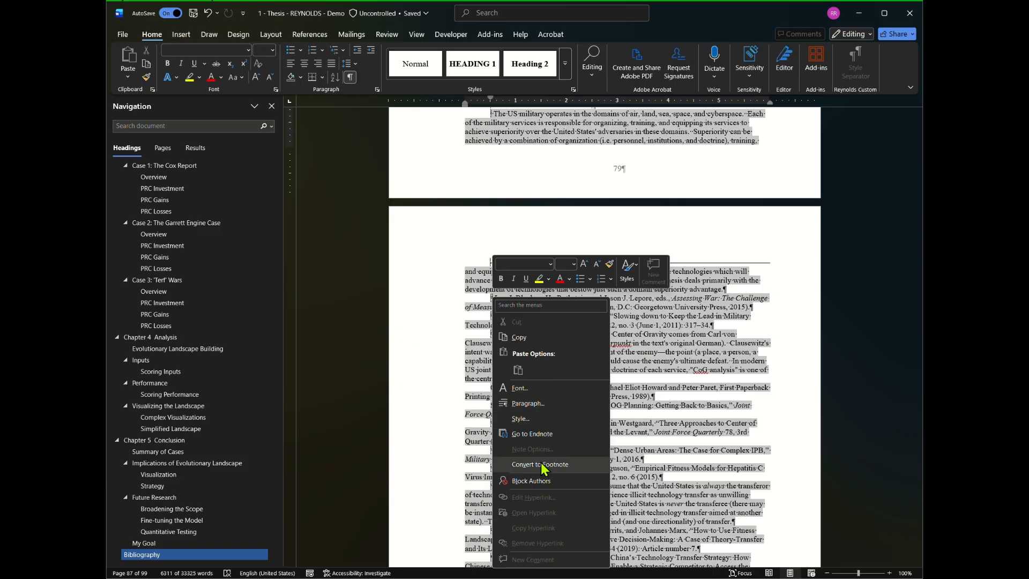
{"action": "key", "text": "Escape"}
{"action": "left_click", "coordinate": [500, 307]}
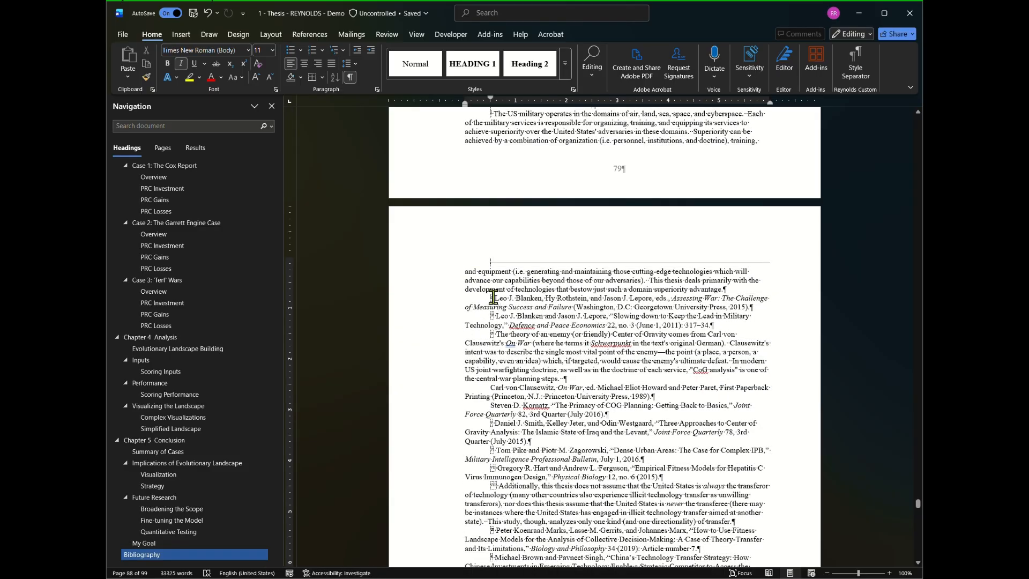
- Open the note options from an endnote and set the endnote number format to 1, 2, 3, …
{"action": "right_click", "coordinate": [491, 297]}
{"action": "left_click", "coordinate": [529, 448]}
{"action": "left_click_drag", "start_coordinate": [201, 175], "coordinate": [364, 139]}
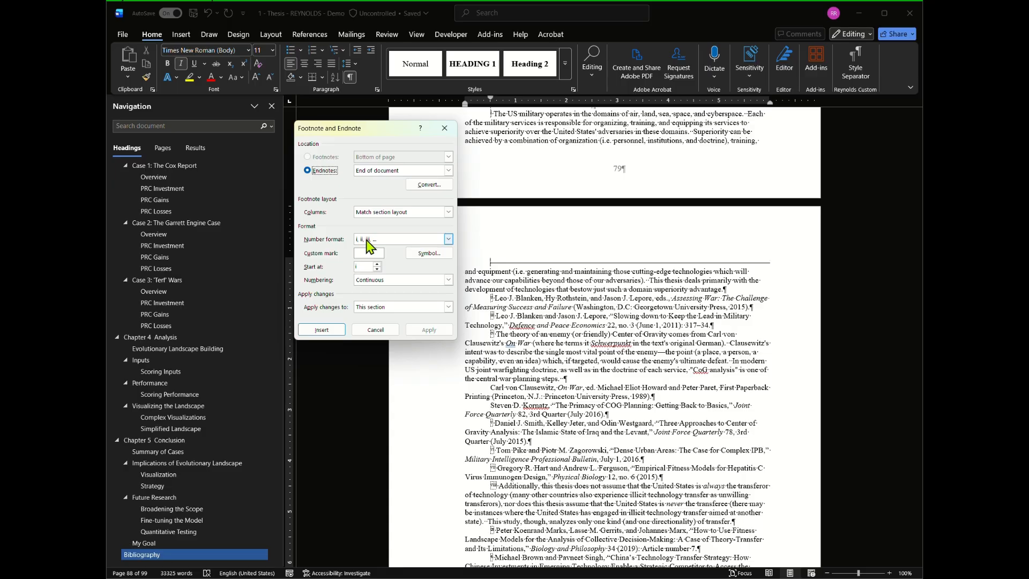
{"action": "left_click", "coordinate": [448, 239]}
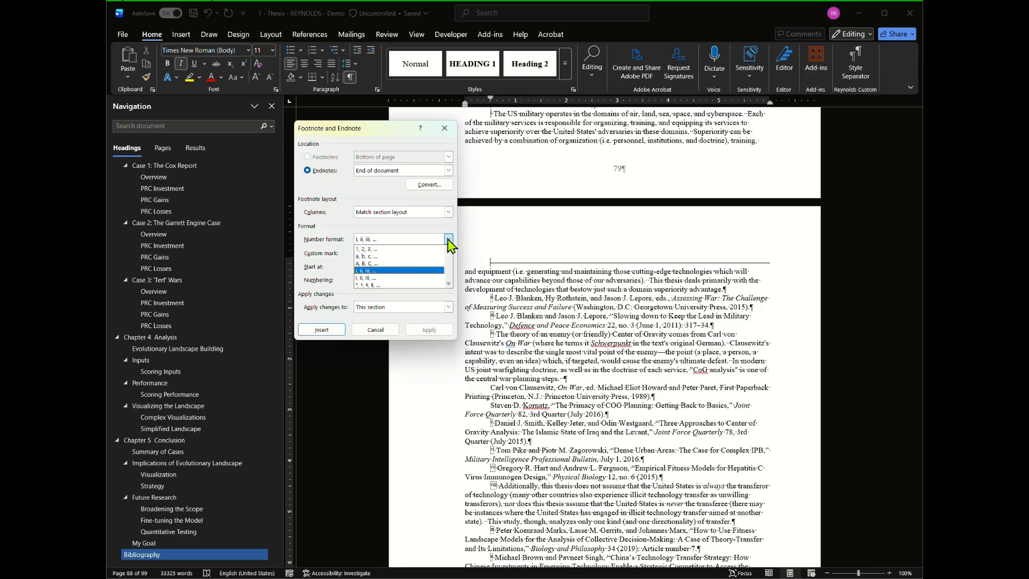
{"action": "left_click", "coordinate": [368, 248]}
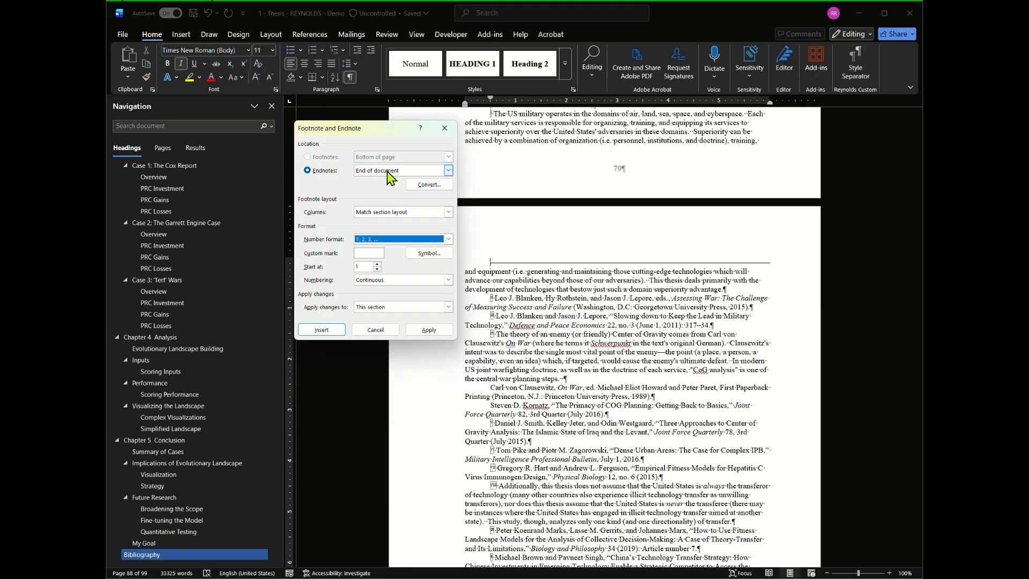
- Set the endnote location to End of section and apply the note settings to the whole document
{"action": "left_click", "coordinate": [449, 169]}
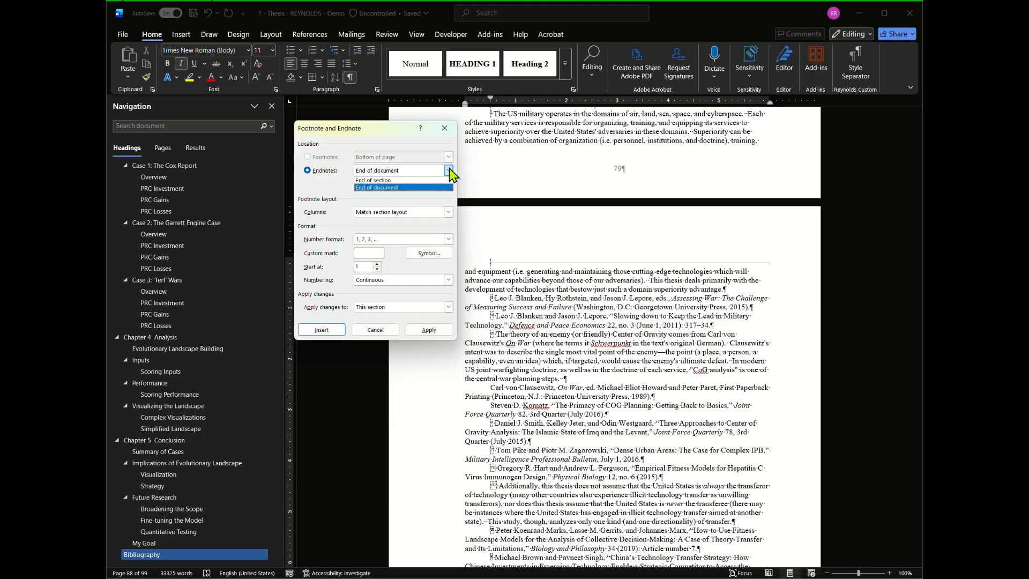
{"action": "left_click", "coordinate": [375, 180]}
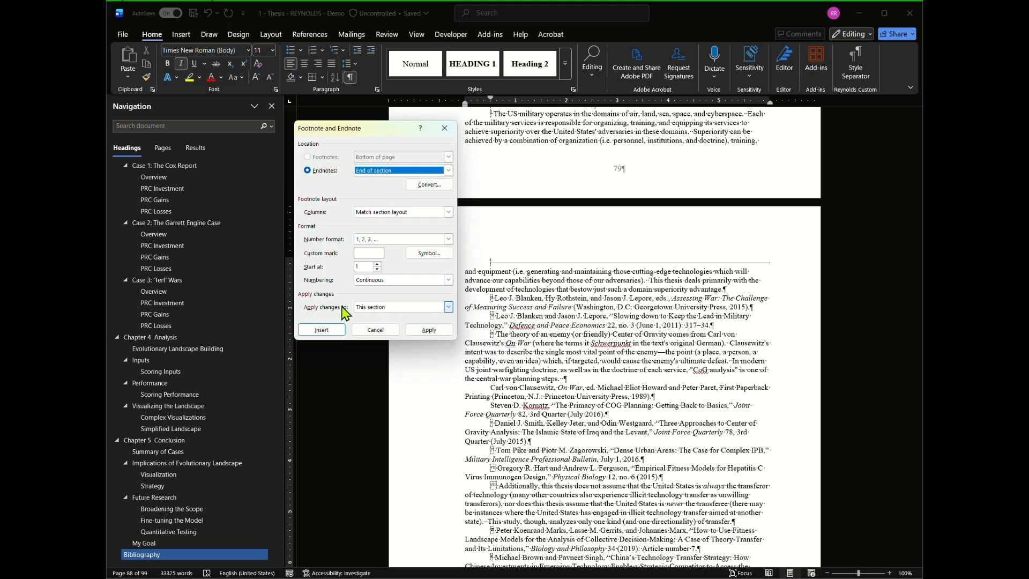
{"action": "left_click", "coordinate": [448, 307]}
{"action": "left_click", "coordinate": [377, 325]}
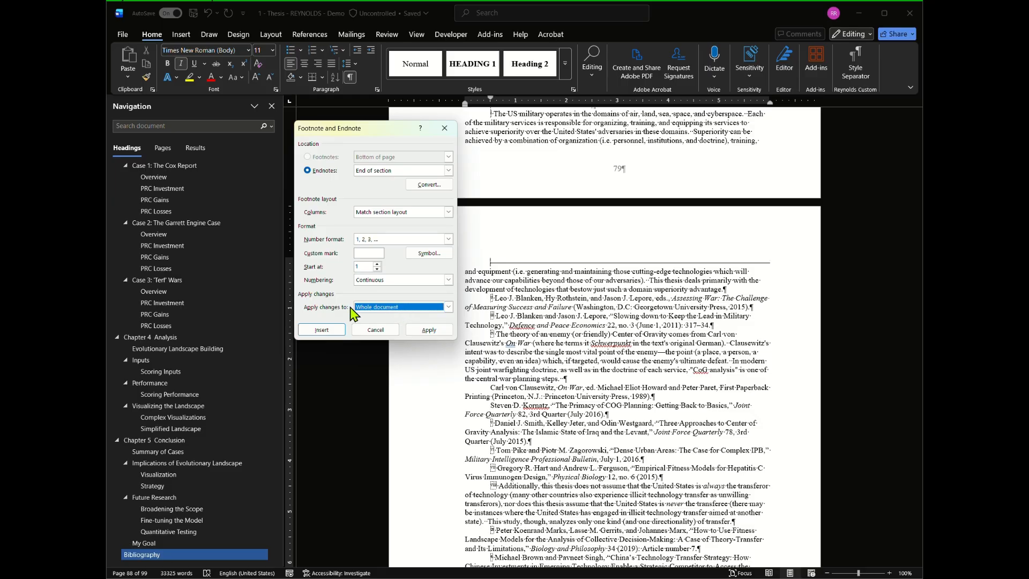
{"action": "left_click", "coordinate": [429, 330]}
- Hide the formatting marks and check the endnotes at the end of Chapter 1
{"action": "scroll", "coordinate": [542, 205], "scroll_direction": "up", "scroll_amount": 3}
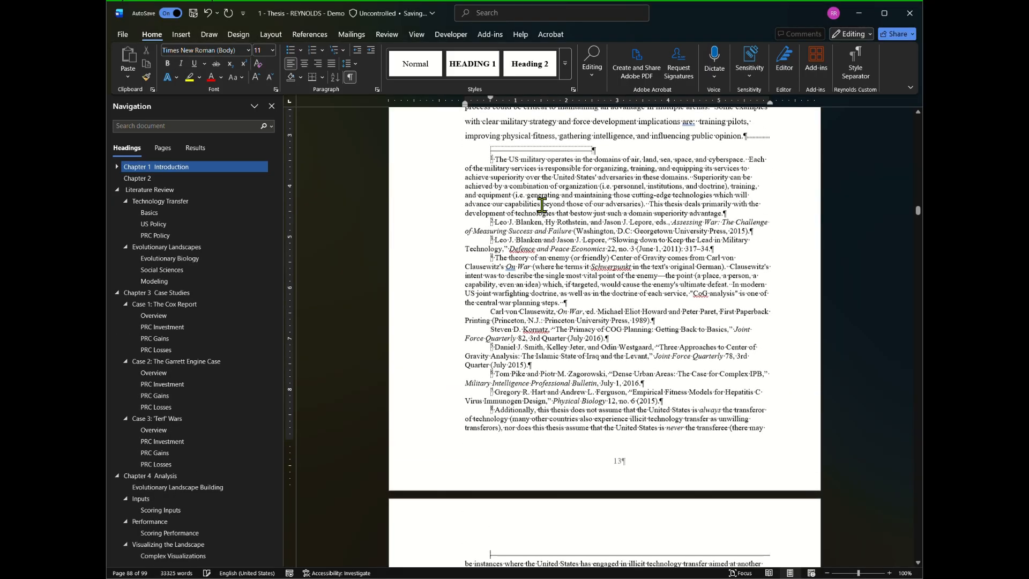
{"action": "scroll", "coordinate": [546, 217], "scroll_direction": "up", "scroll_amount": 2}
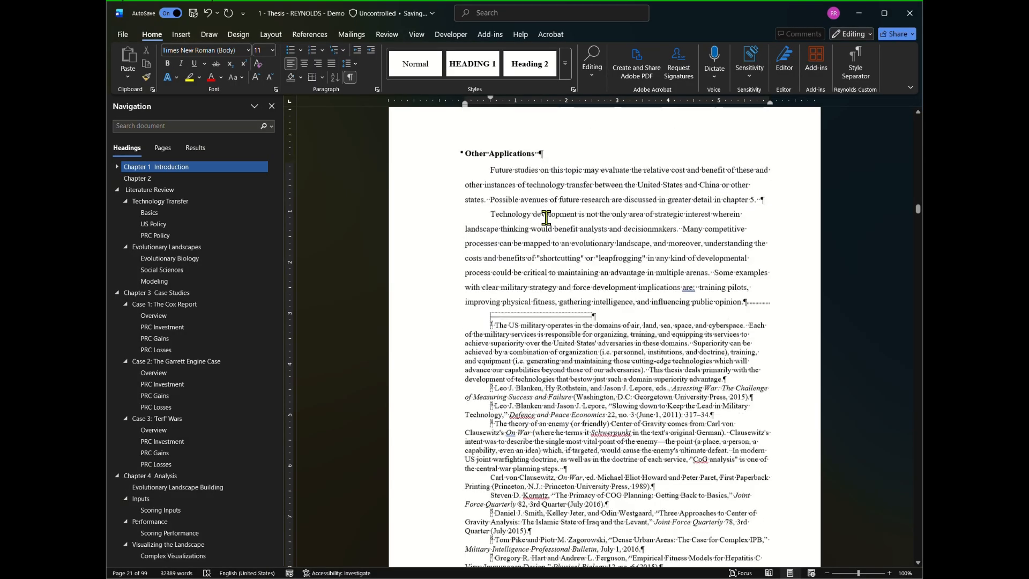
{"action": "left_click", "coordinate": [353, 81]}
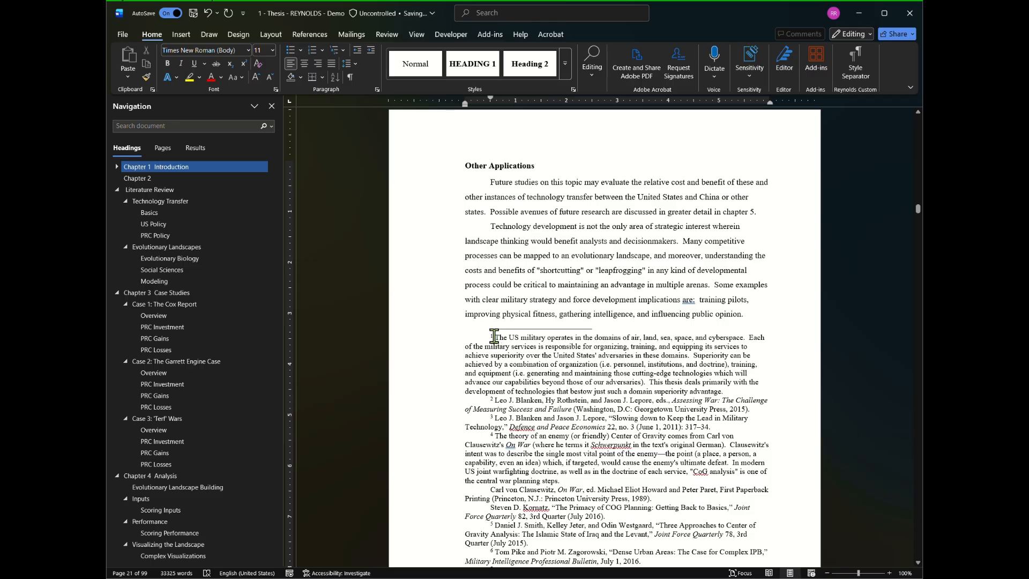
{"action": "scroll", "coordinate": [493, 338], "scroll_direction": "down", "scroll_amount": 1}
{"action": "scroll", "coordinate": [493, 338], "scroll_direction": "down", "scroll_amount": 1}
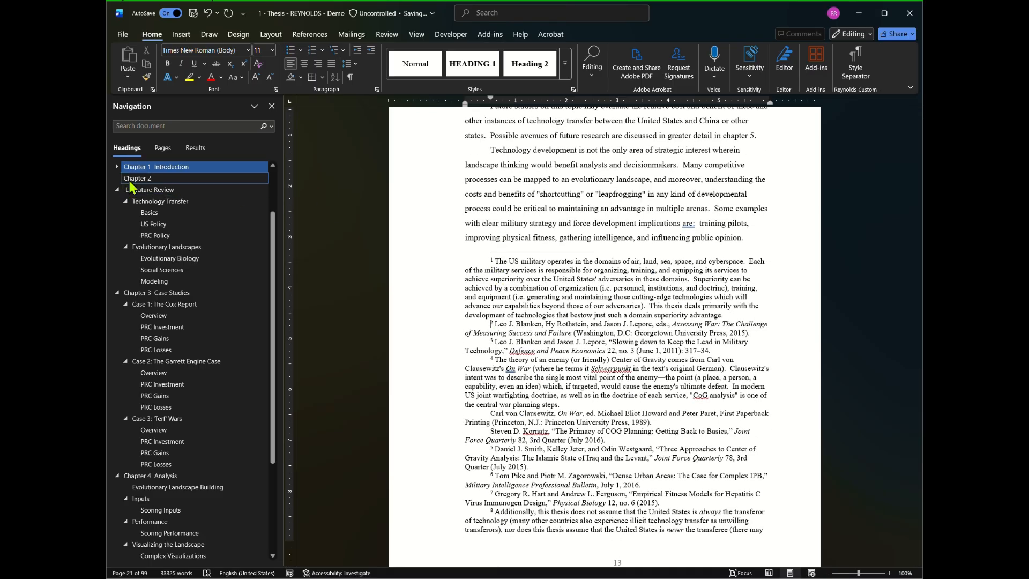
- Examine the endnotes of Chapter 2 on the pages just before the Chapter 3 heading
{"action": "left_click", "coordinate": [155, 292]}
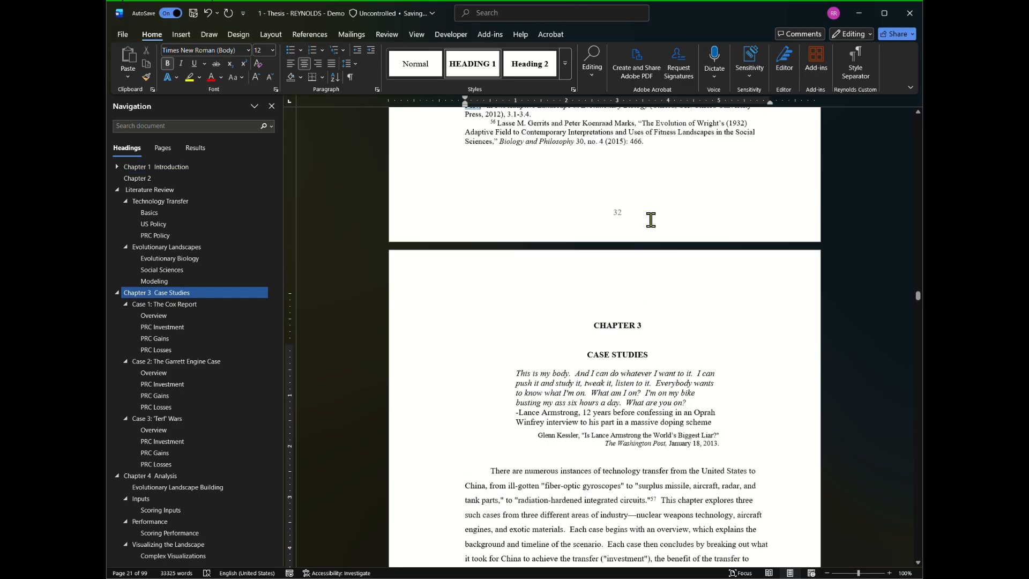
{"action": "scroll", "coordinate": [650, 219], "scroll_direction": "up", "scroll_amount": 6}
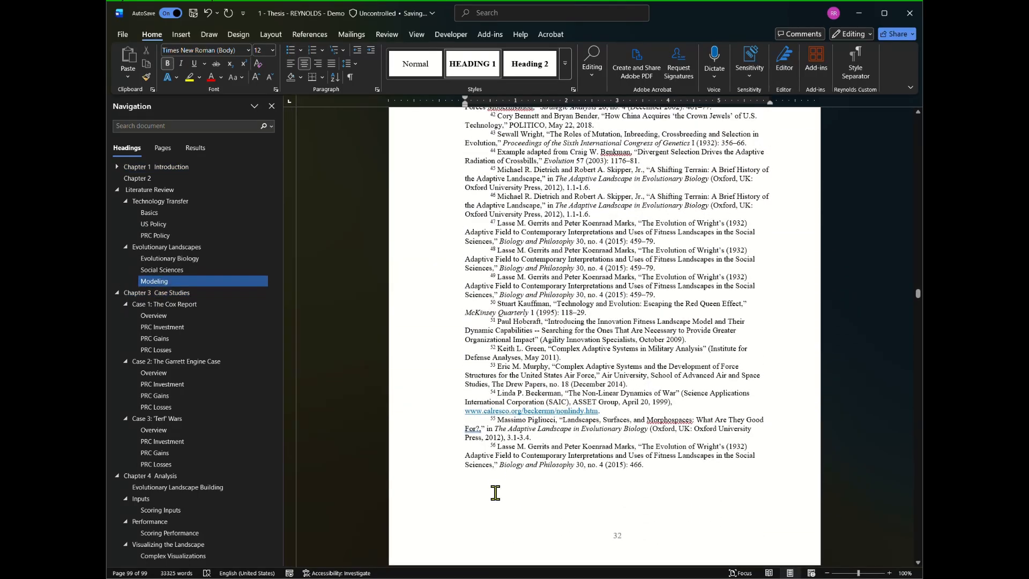
{"action": "scroll", "coordinate": [530, 289], "scroll_direction": "up", "scroll_amount": 15}
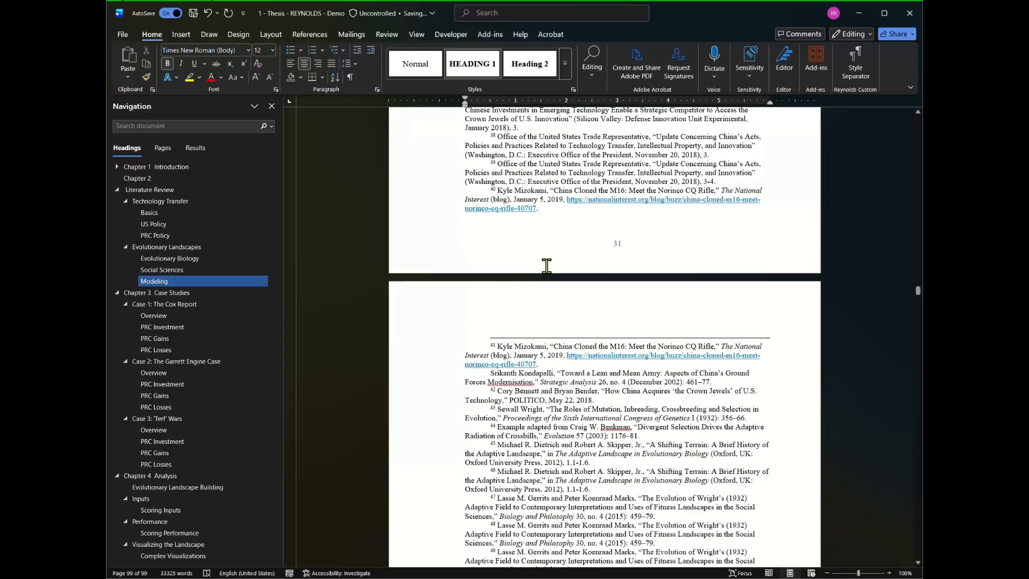
{"action": "scroll", "coordinate": [536, 230], "scroll_direction": "up", "scroll_amount": 3}
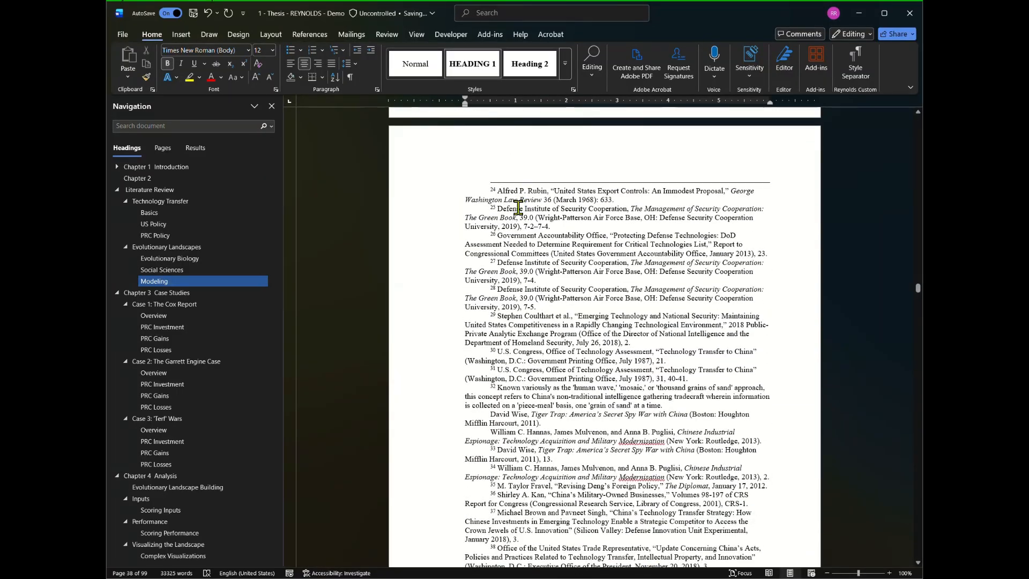
- Examine the endnotes just before the Chapter 4 heading and view their note options without changing them
{"action": "left_click", "coordinate": [150, 476]}
{"action": "scroll", "coordinate": [632, 265], "scroll_direction": "up", "scroll_amount": 15}
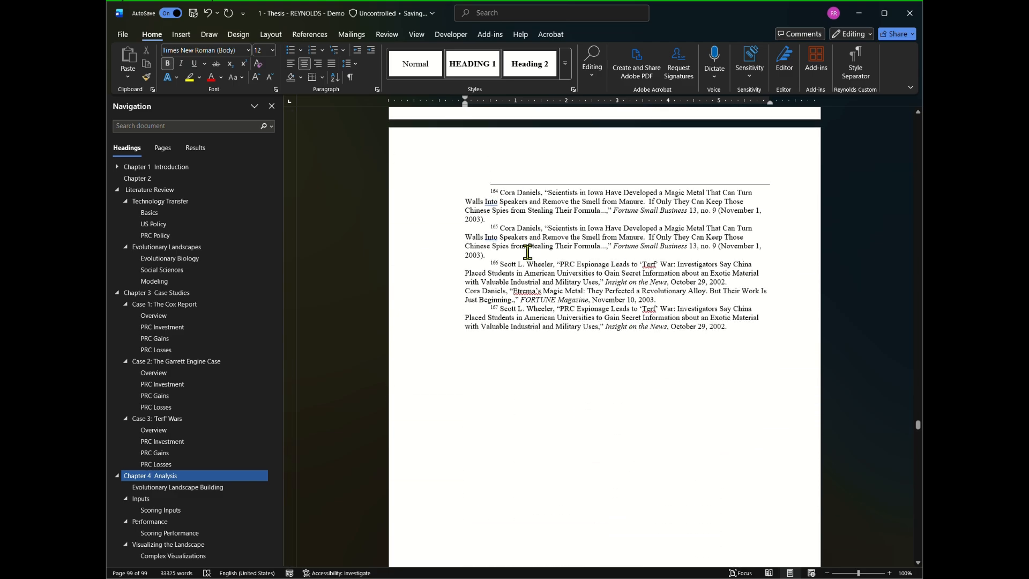
{"action": "scroll", "coordinate": [516, 214], "scroll_direction": "up", "scroll_amount": 5}
{"action": "scroll", "coordinate": [518, 184], "scroll_direction": "up", "scroll_amount": 5}
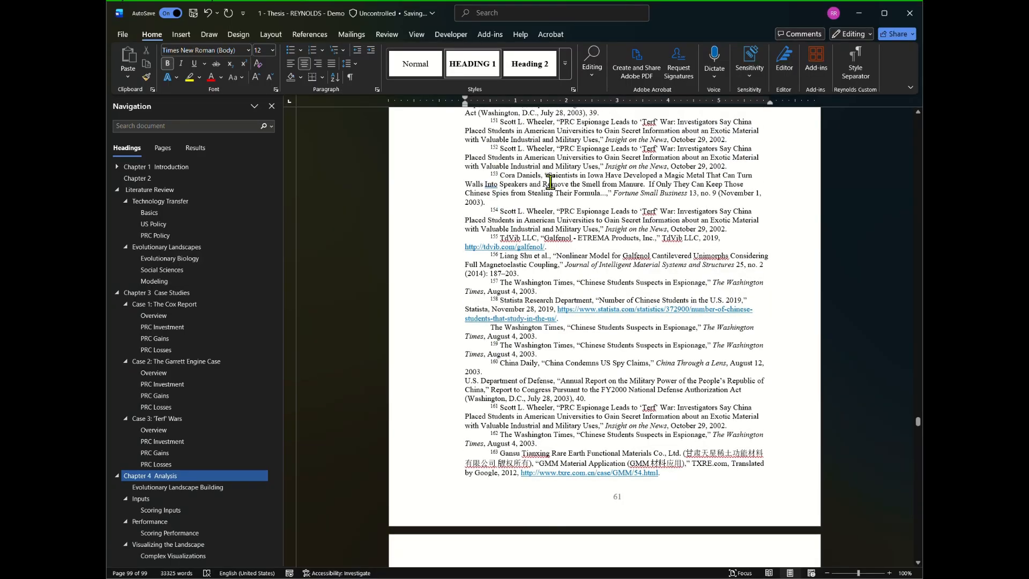
{"action": "scroll", "coordinate": [497, 184], "scroll_direction": "up", "scroll_amount": 6}
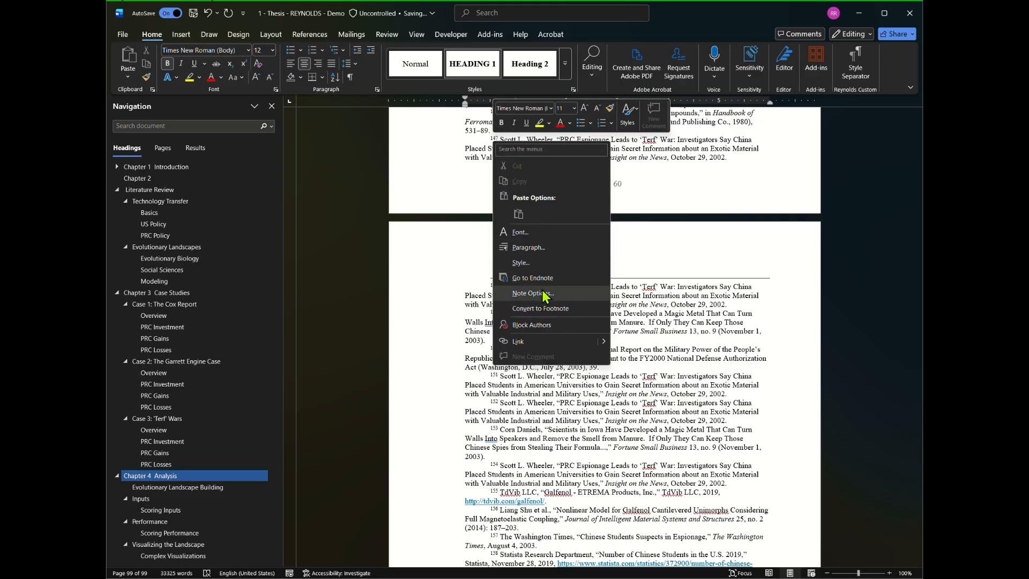
{"action": "left_click", "coordinate": [543, 292]}
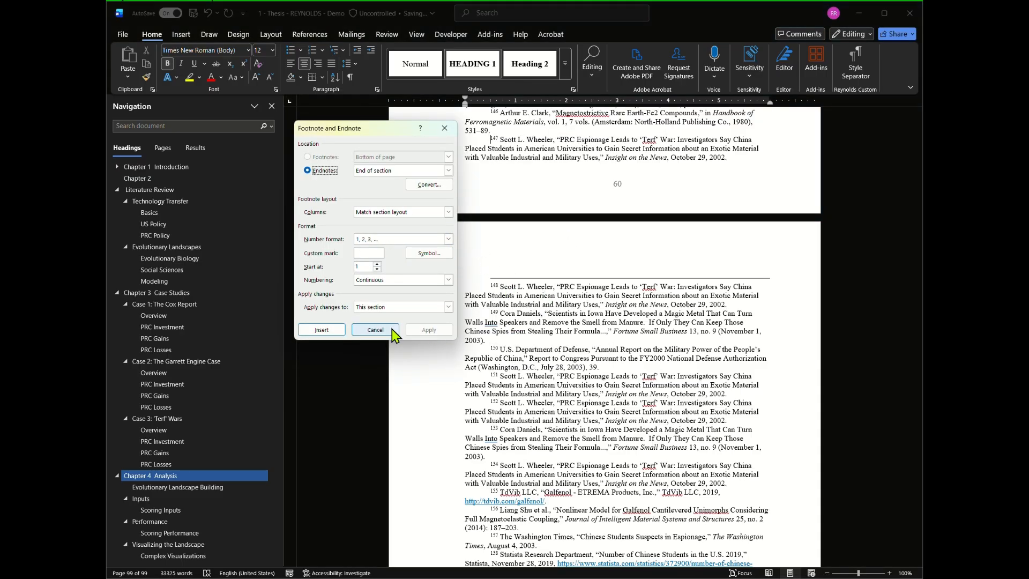
{"action": "left_click", "coordinate": [375, 329]}
- Trace the Chapter 3 endnotes back to where they begin after the PRC Losses text
{"action": "scroll", "coordinate": [603, 247], "scroll_direction": "up", "scroll_amount": 10}
{"action": "scroll", "coordinate": [604, 246], "scroll_direction": "up", "scroll_amount": 15}
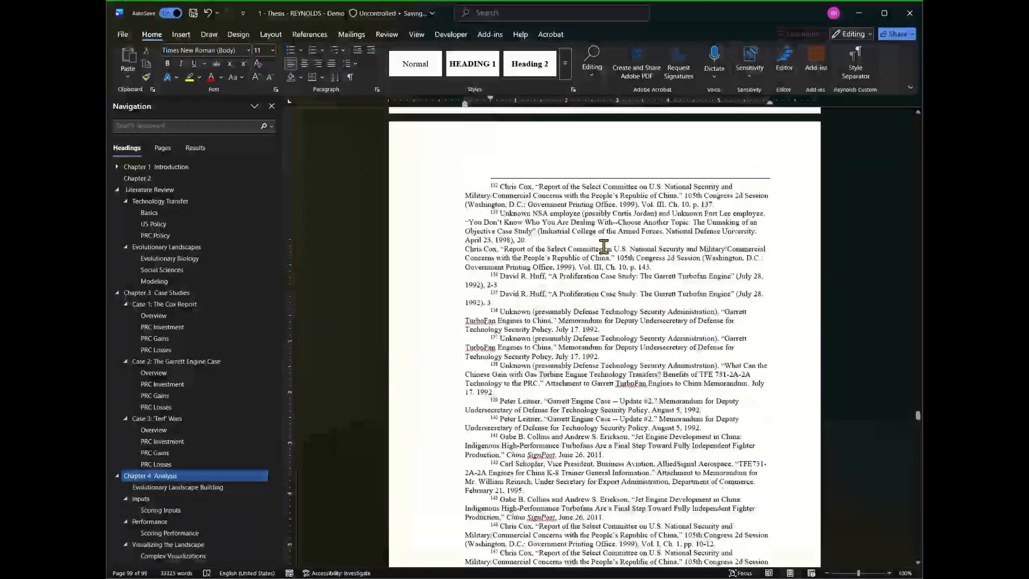
{"action": "scroll", "coordinate": [604, 247], "scroll_direction": "up", "scroll_amount": 15}
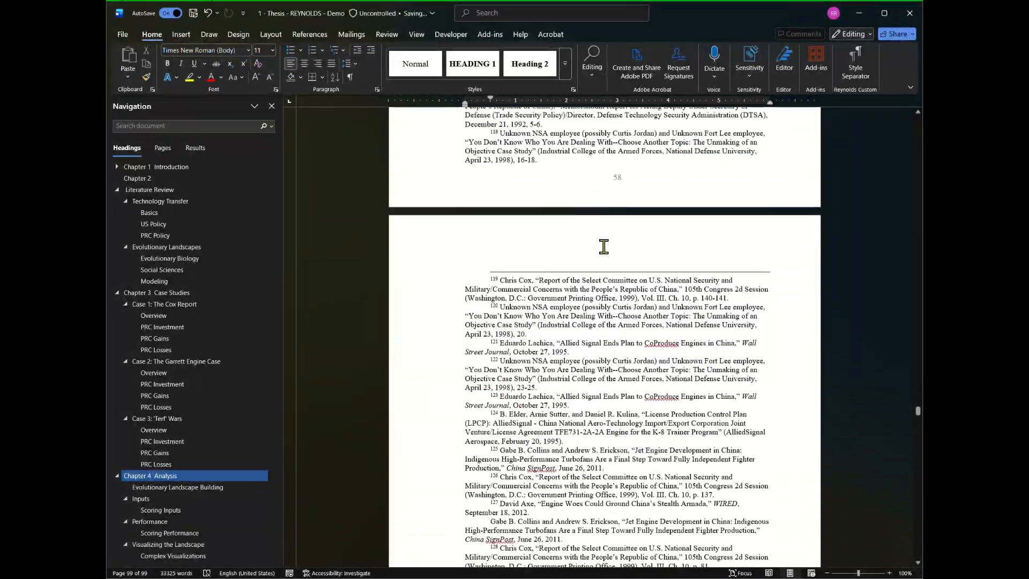
{"action": "scroll", "coordinate": [603, 247], "scroll_direction": "up", "scroll_amount": 15}
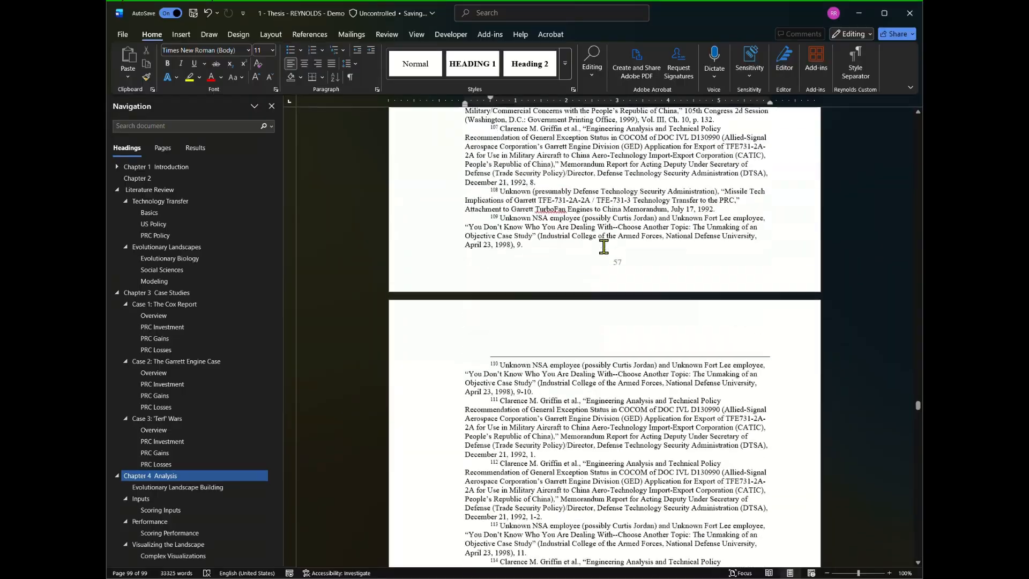
{"action": "scroll", "coordinate": [604, 249], "scroll_direction": "up", "scroll_amount": 15}
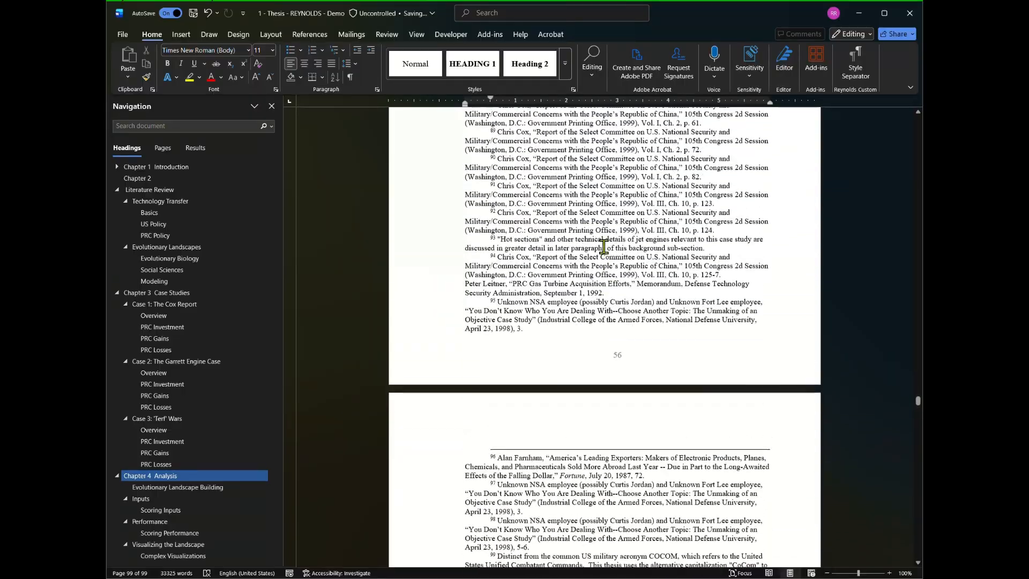
{"action": "scroll", "coordinate": [603, 246], "scroll_direction": "up", "scroll_amount": 15}
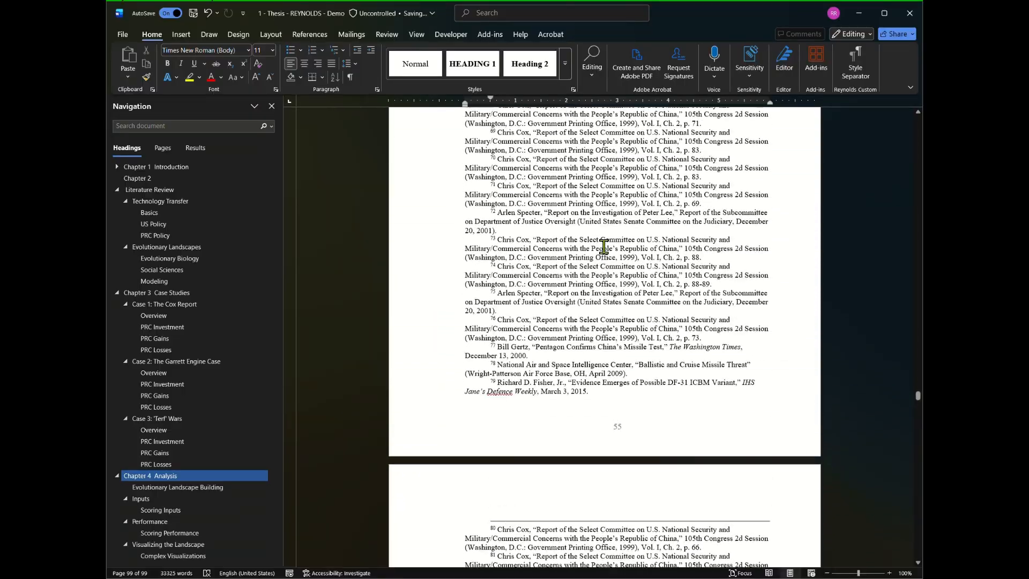
{"action": "scroll", "coordinate": [809, 228], "scroll_direction": "up", "scroll_amount": 4}
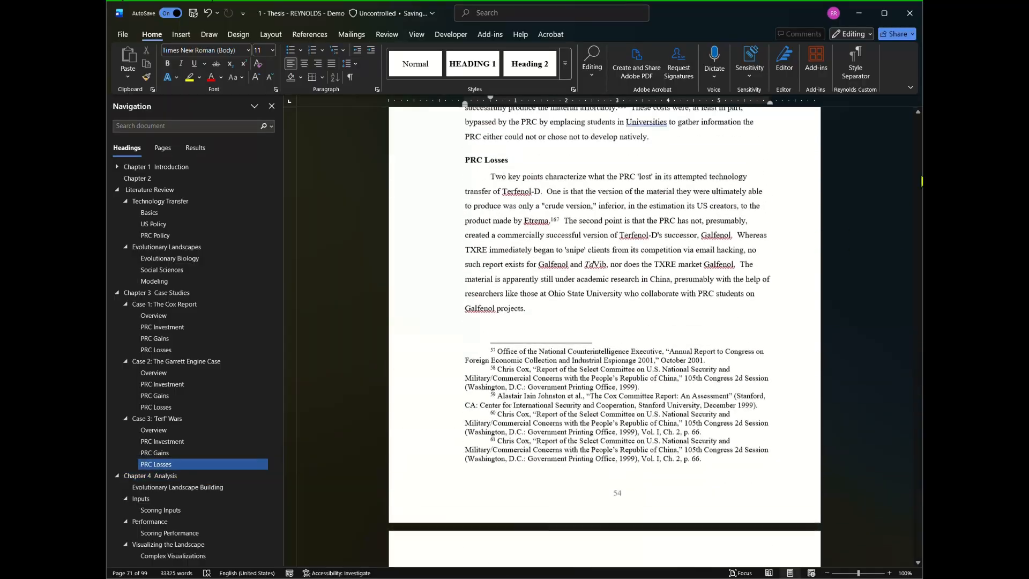
- Set the Chapter 3 endnotes after the PRC Losses text to restart numbering each section, applied to this section
{"action": "scroll", "coordinate": [493, 349], "scroll_direction": "up", "scroll_amount": 3}
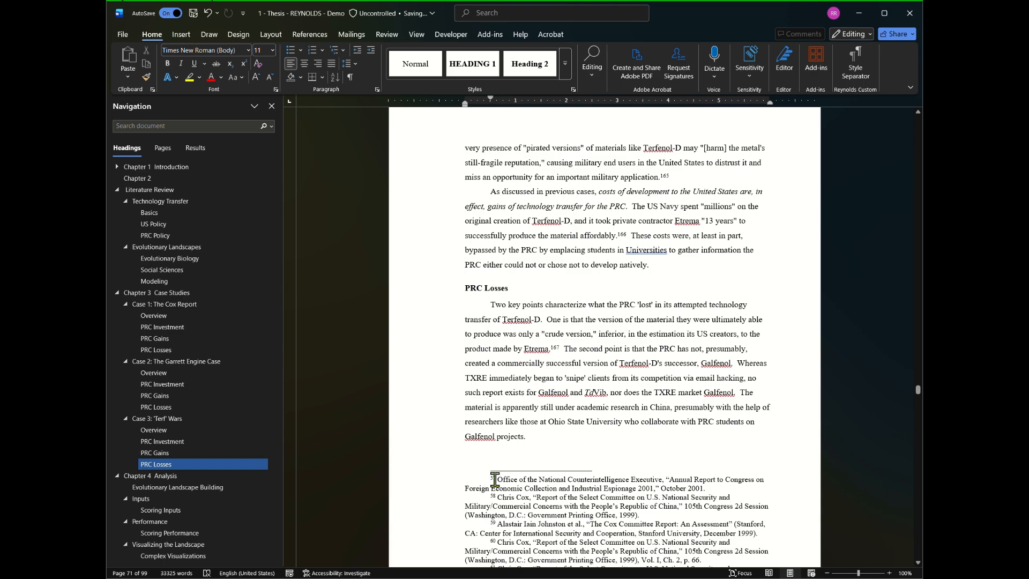
{"action": "right_click", "coordinate": [493, 478]}
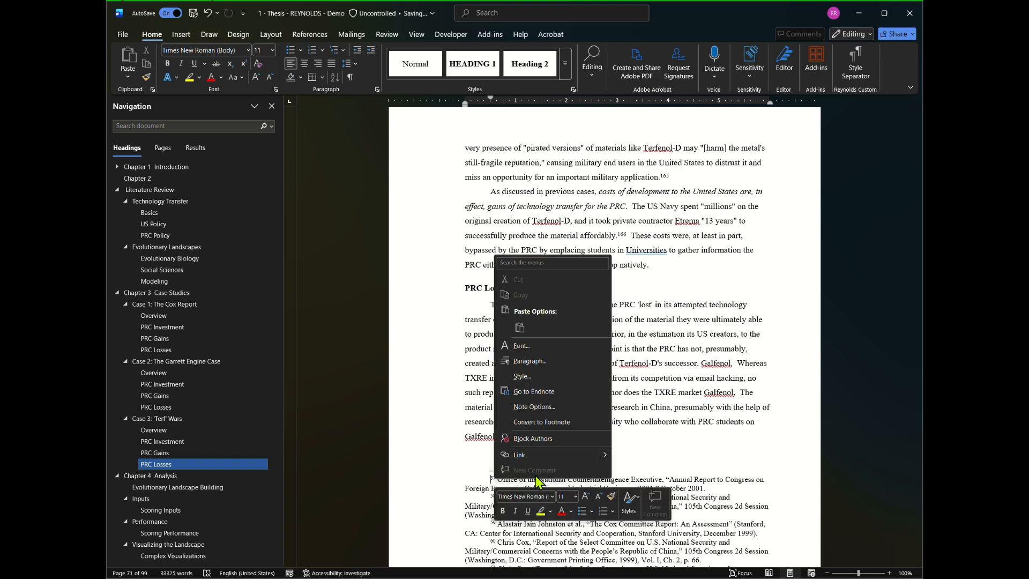
{"action": "left_click", "coordinate": [536, 408]}
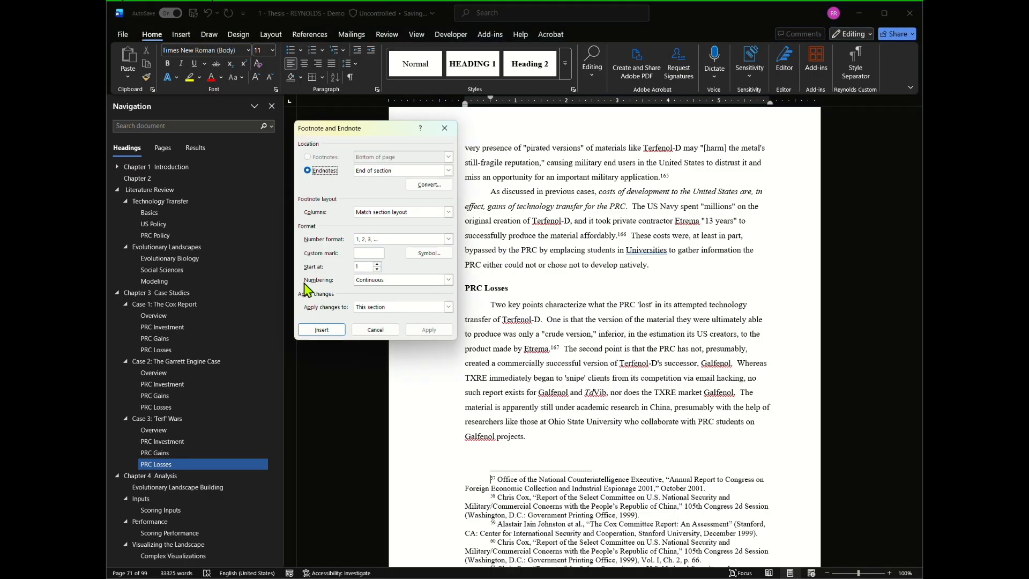
{"action": "left_click", "coordinate": [448, 280]}
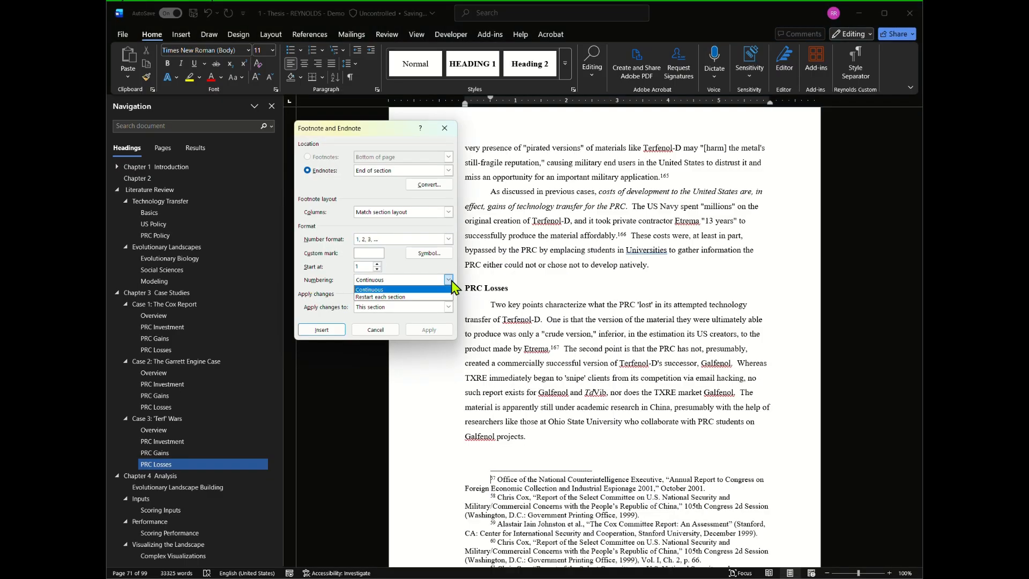
{"action": "left_click", "coordinate": [392, 297]}
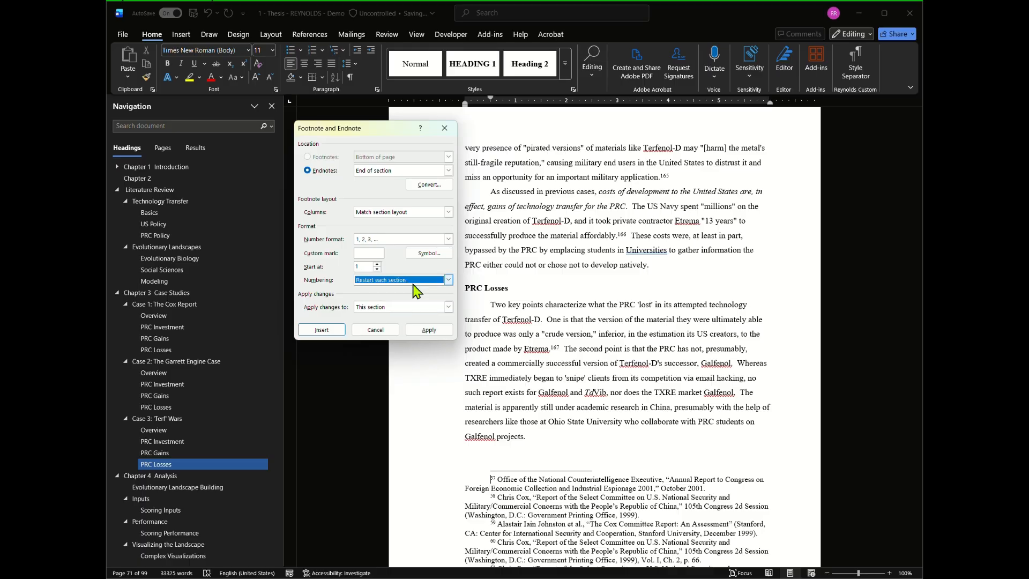
{"action": "left_click", "coordinate": [429, 328]}
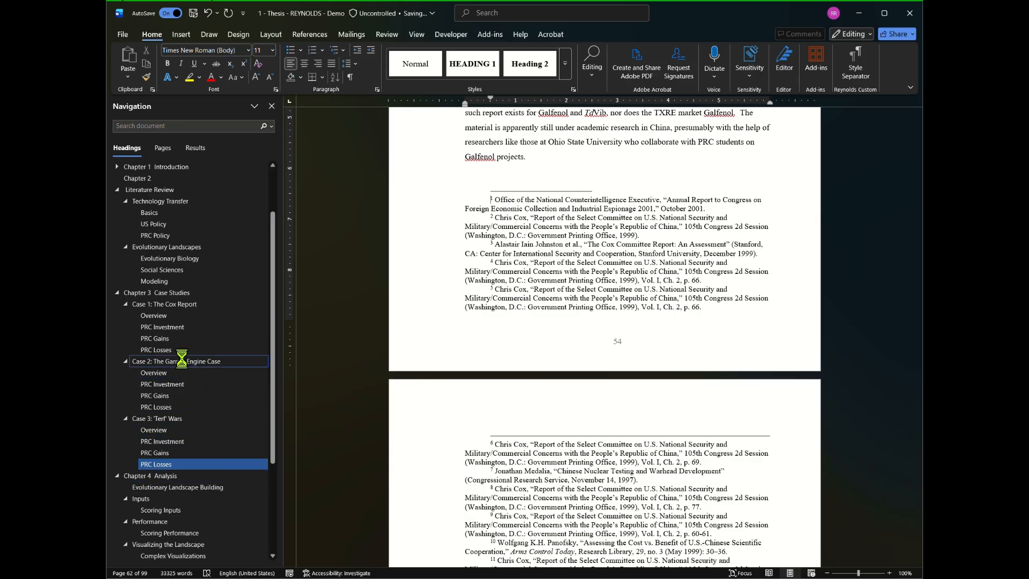
- From the first endnote at the end of Chapter 2, set endnote numbering to restart each section for the whole document
{"action": "left_click", "coordinate": [158, 293]}
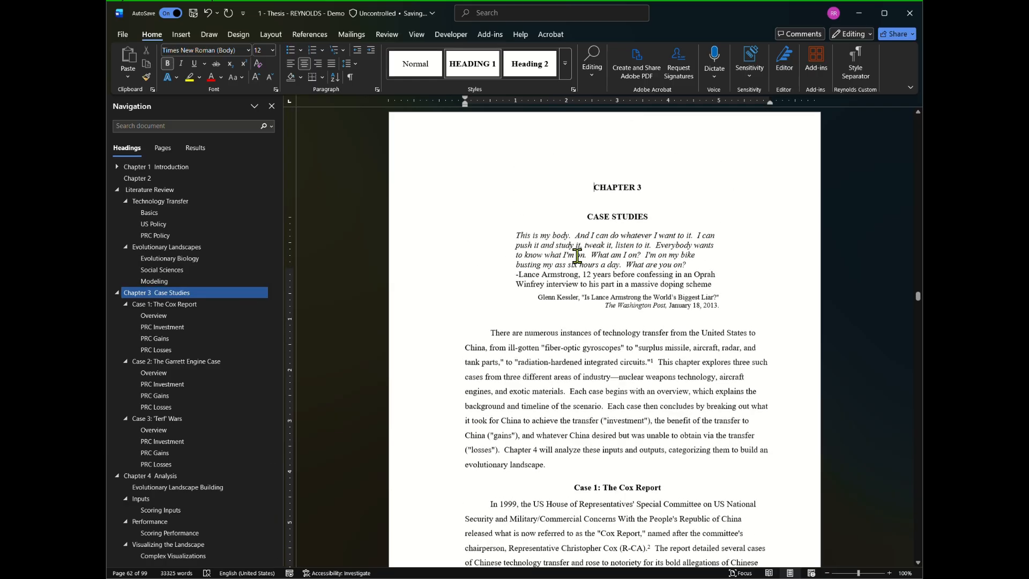
{"action": "scroll", "coordinate": [578, 256], "scroll_direction": "up", "scroll_amount": 20}
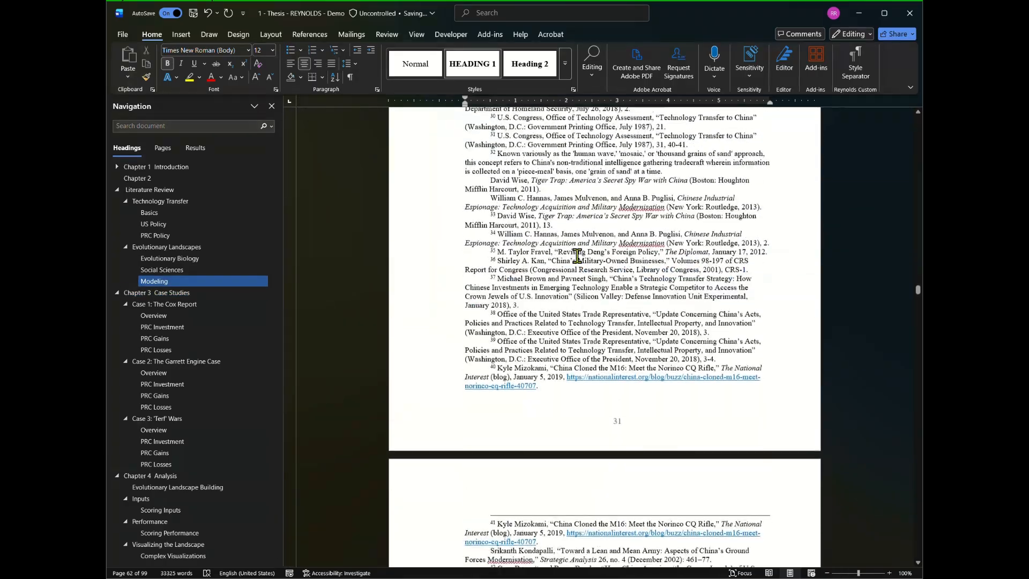
{"action": "scroll", "coordinate": [577, 255], "scroll_direction": "up", "scroll_amount": 20}
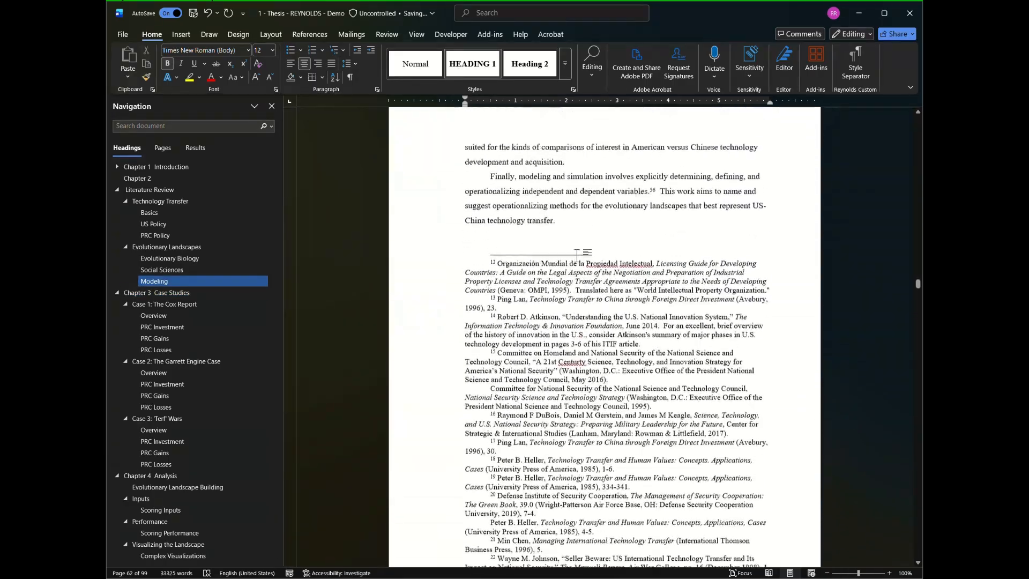
{"action": "scroll", "coordinate": [577, 255], "scroll_direction": "up", "scroll_amount": 6}
{"action": "scroll", "coordinate": [577, 256], "scroll_direction": "down", "scroll_amount": 5}
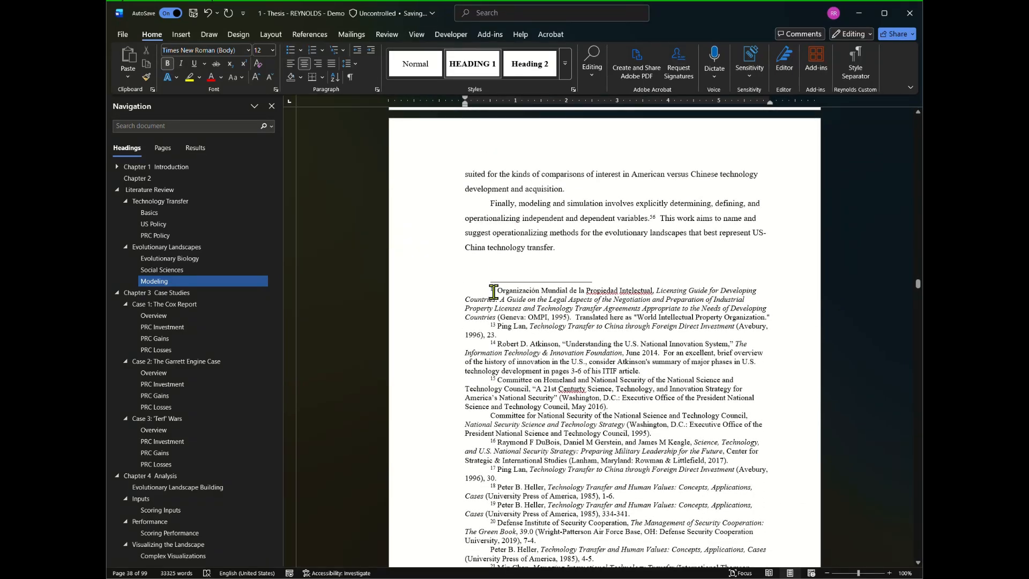
{"action": "right_click", "coordinate": [493, 291]}
{"action": "left_click", "coordinate": [524, 454]}
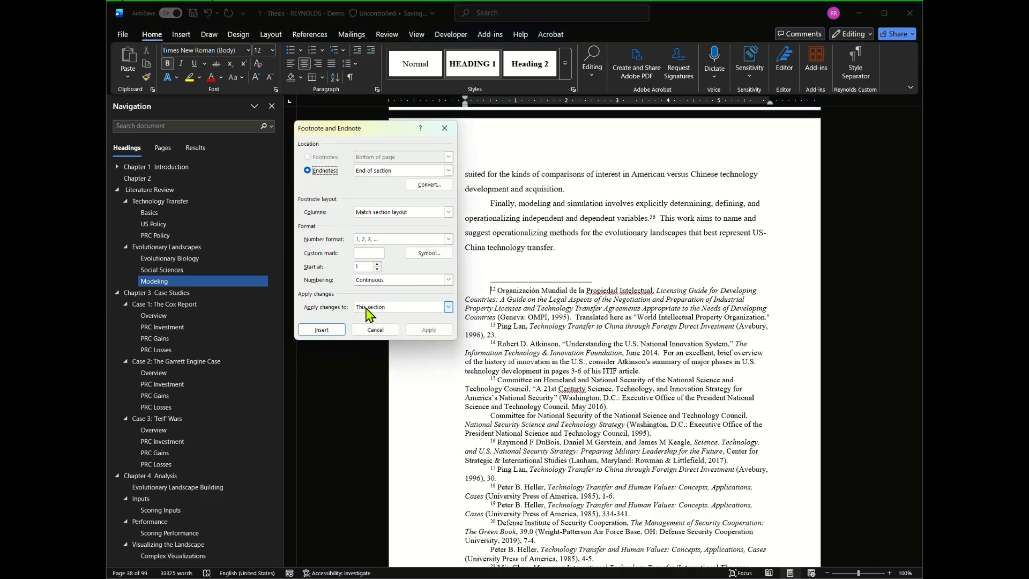
{"action": "left_click", "coordinate": [448, 280]}
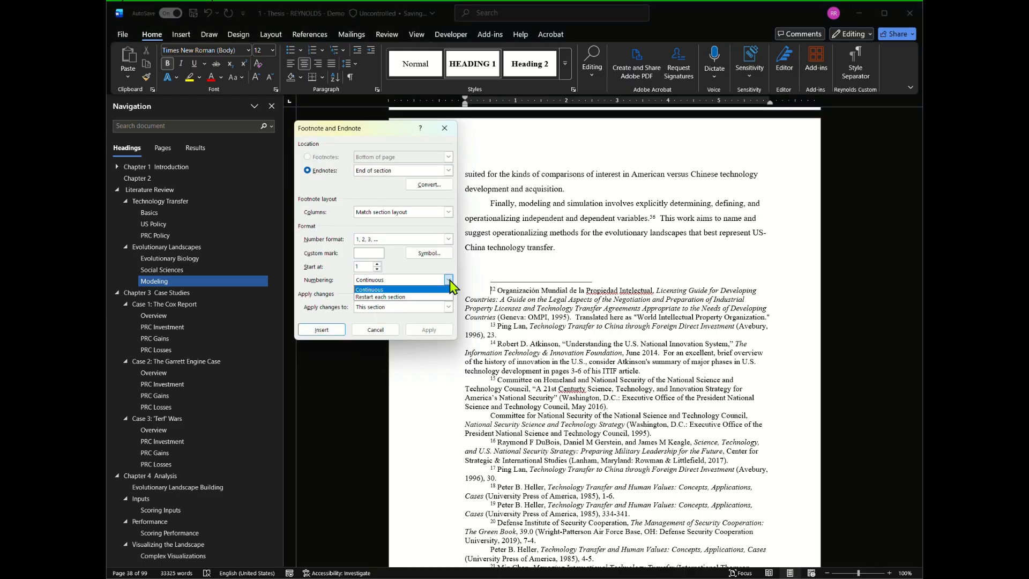
{"action": "left_click", "coordinate": [397, 296]}
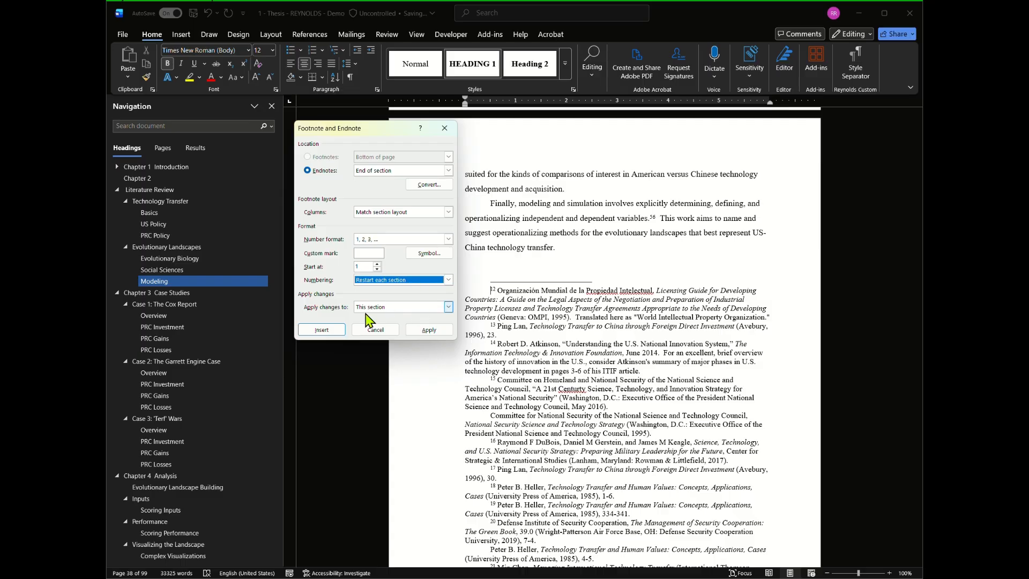
{"action": "left_click", "coordinate": [447, 306]}
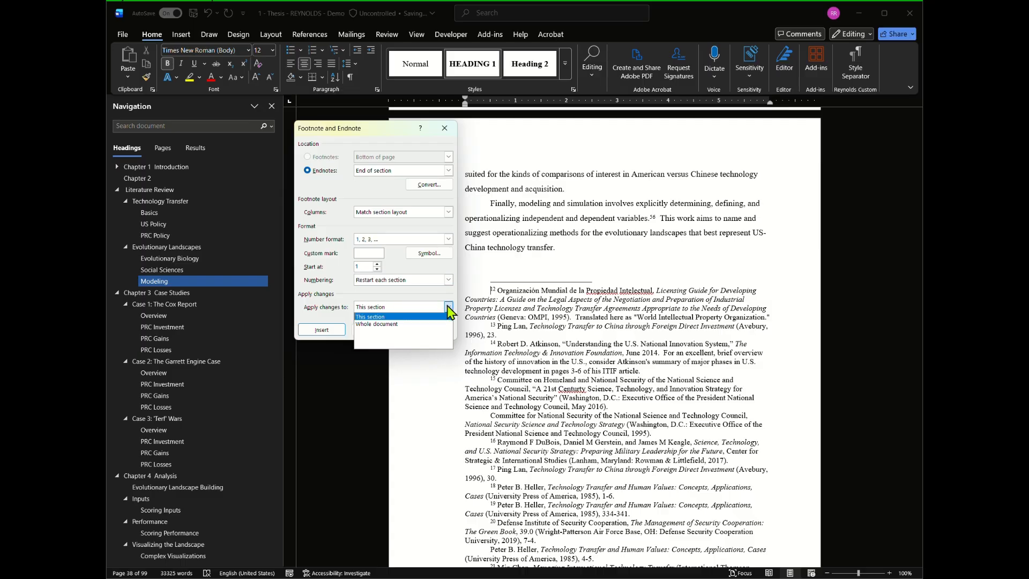
{"action": "left_click", "coordinate": [376, 325]}
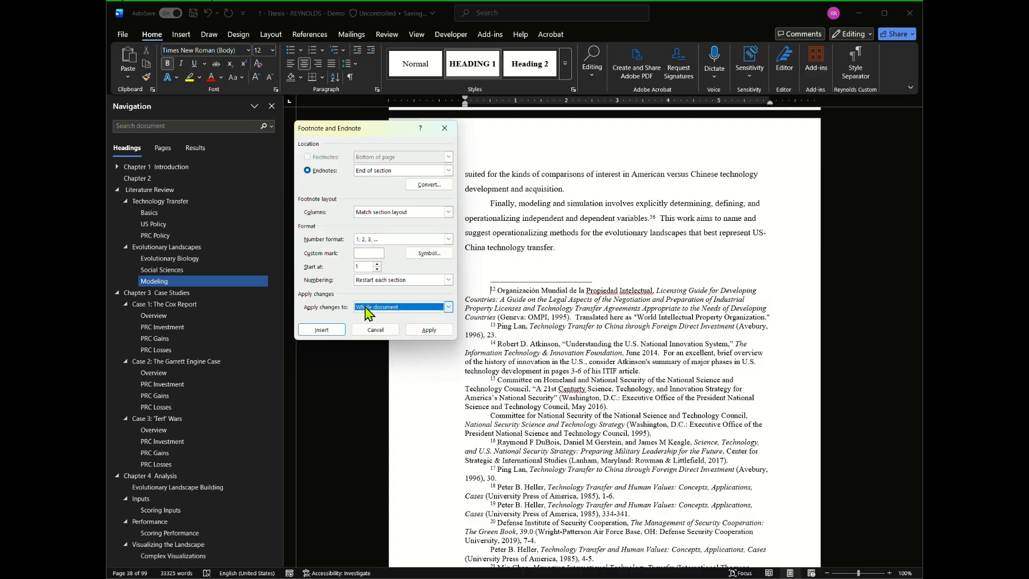
{"action": "left_click", "coordinate": [429, 330]}
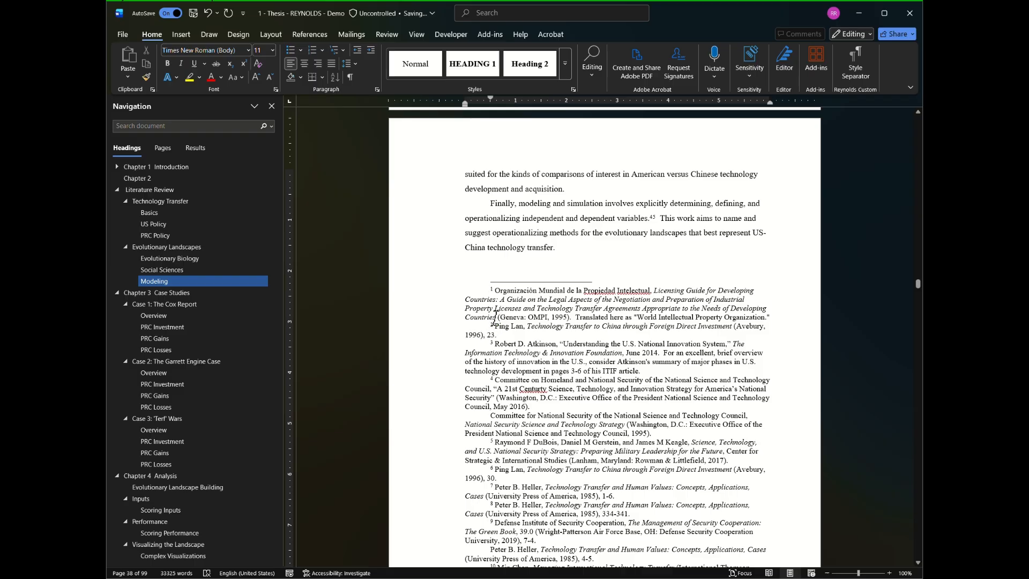
- Reapply the endnote options to the whole document: End of section, number format 1, 2, 3, and Restart each section
{"action": "right_click", "coordinate": [492, 288]}
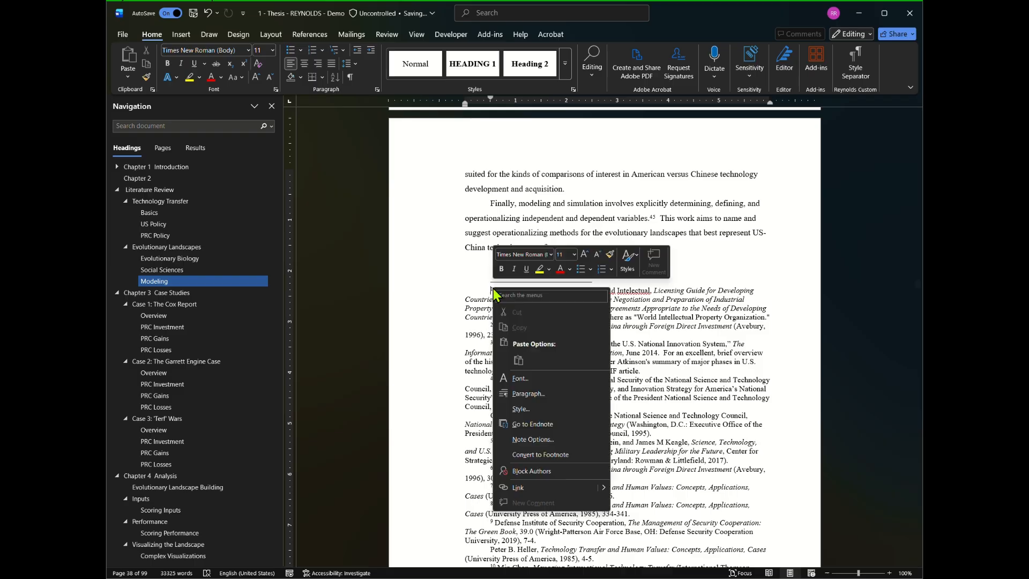
{"action": "left_click", "coordinate": [532, 448]}
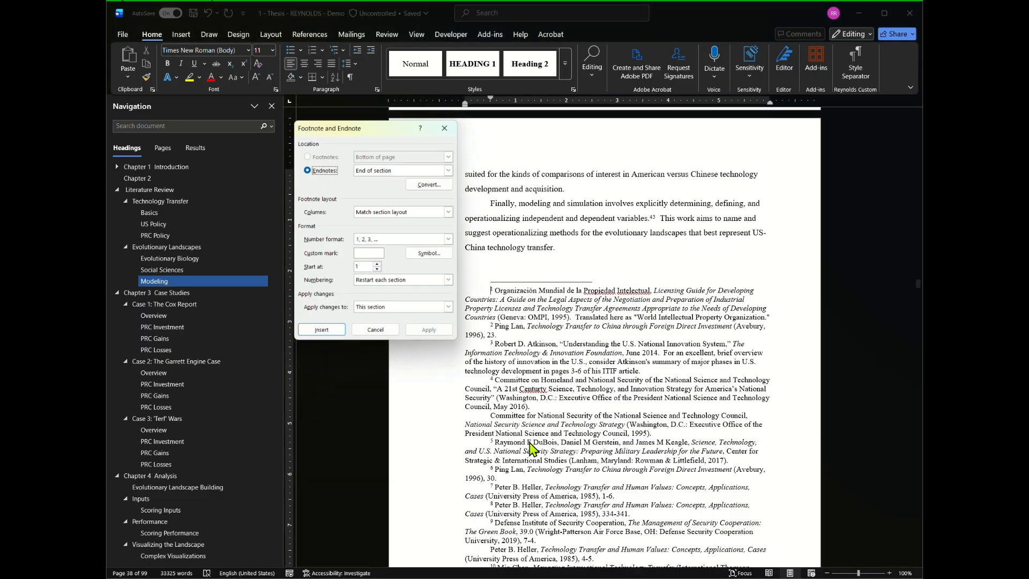
{"action": "left_click", "coordinate": [448, 170]}
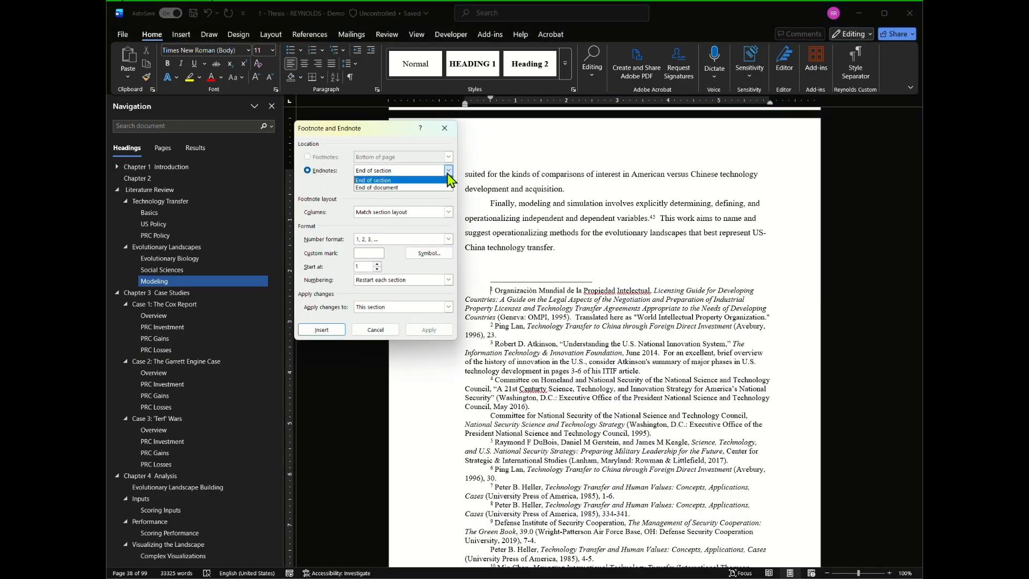
{"action": "left_click", "coordinate": [417, 181]}
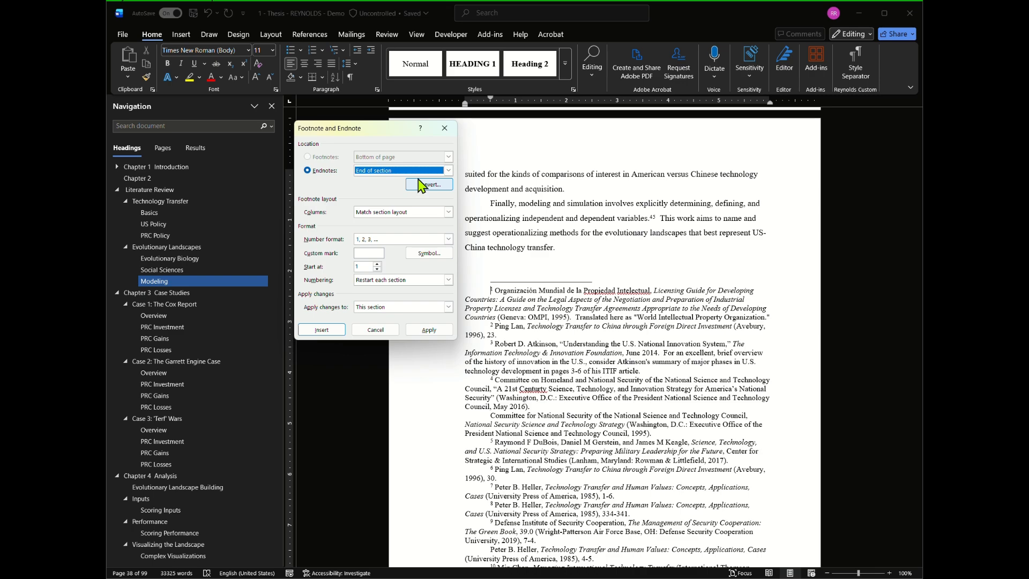
{"action": "left_click", "coordinate": [448, 239]}
{"action": "left_click", "coordinate": [357, 249]}
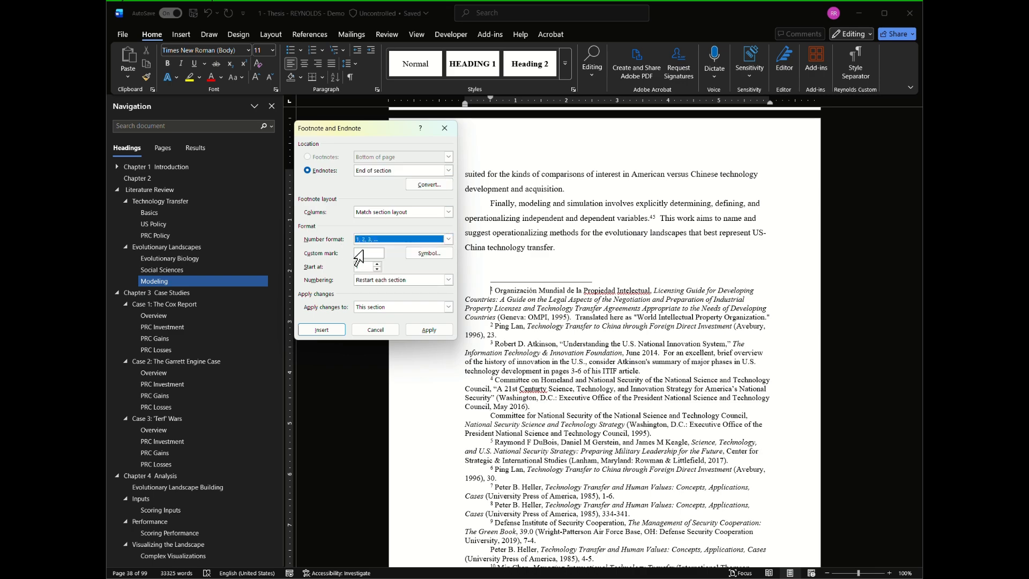
{"action": "left_click", "coordinate": [448, 279]}
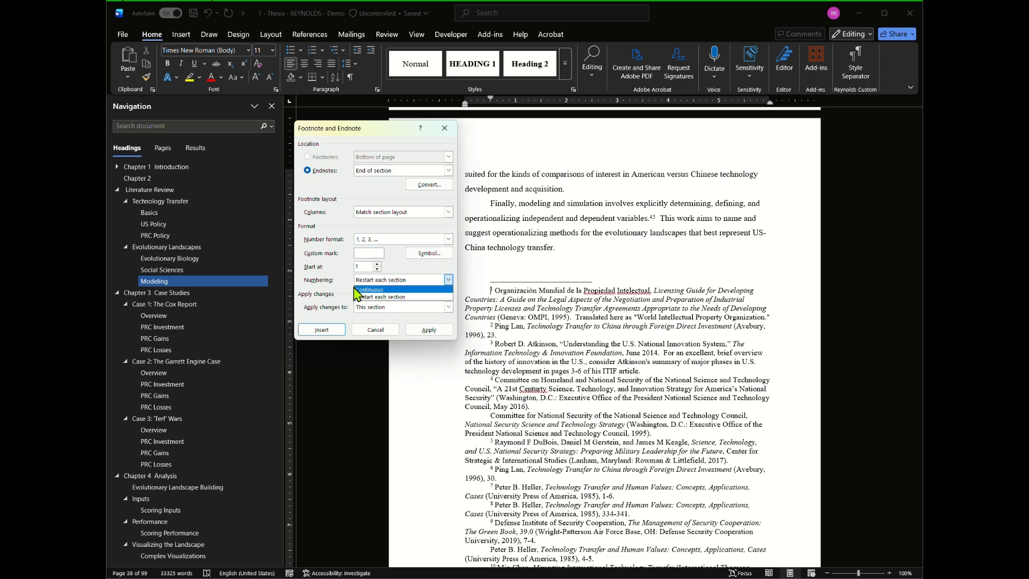
{"action": "left_click", "coordinate": [368, 301]}
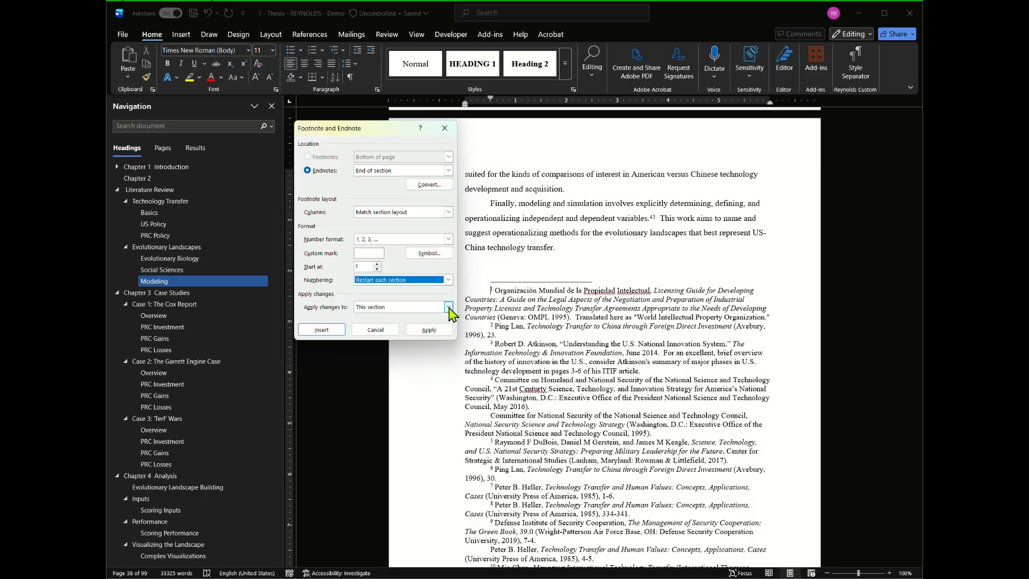
{"action": "left_click", "coordinate": [386, 308]}
{"action": "left_click", "coordinate": [381, 323]}
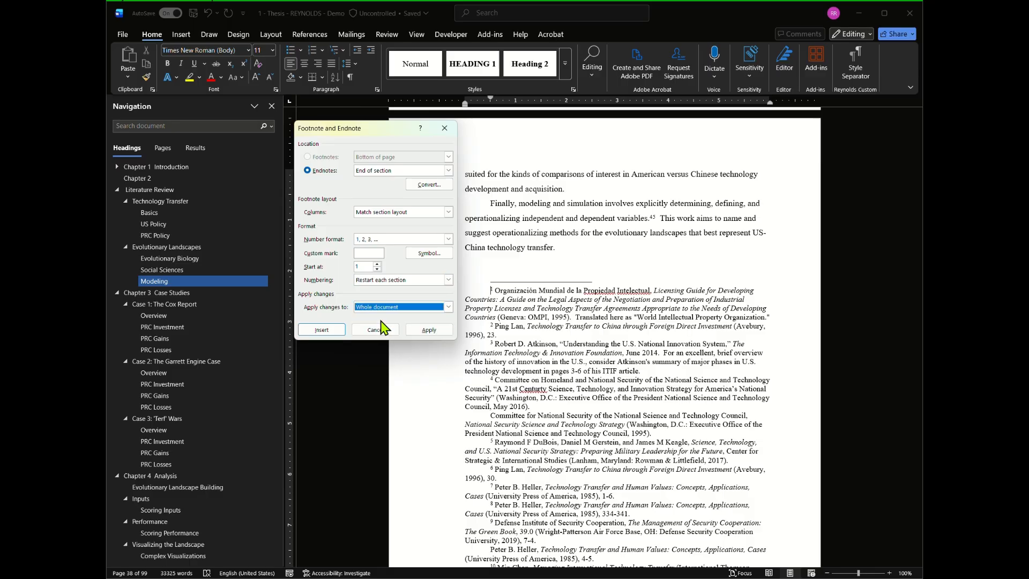
{"action": "left_click", "coordinate": [429, 330]}
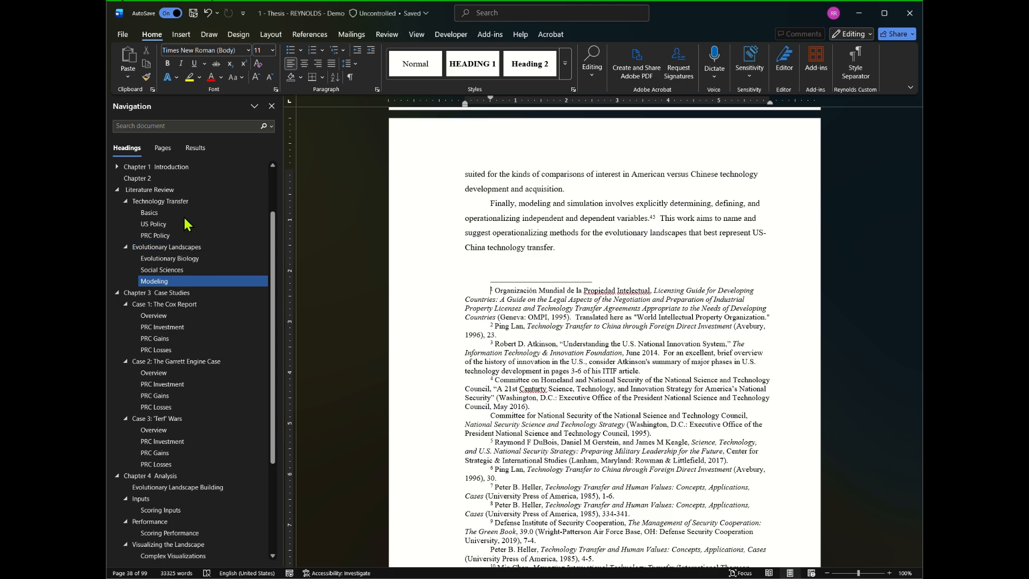
- Convert the first endnote at the end of Chapter 1, the explanation of US military domains, to a footnote
{"action": "left_click", "coordinate": [117, 167]}
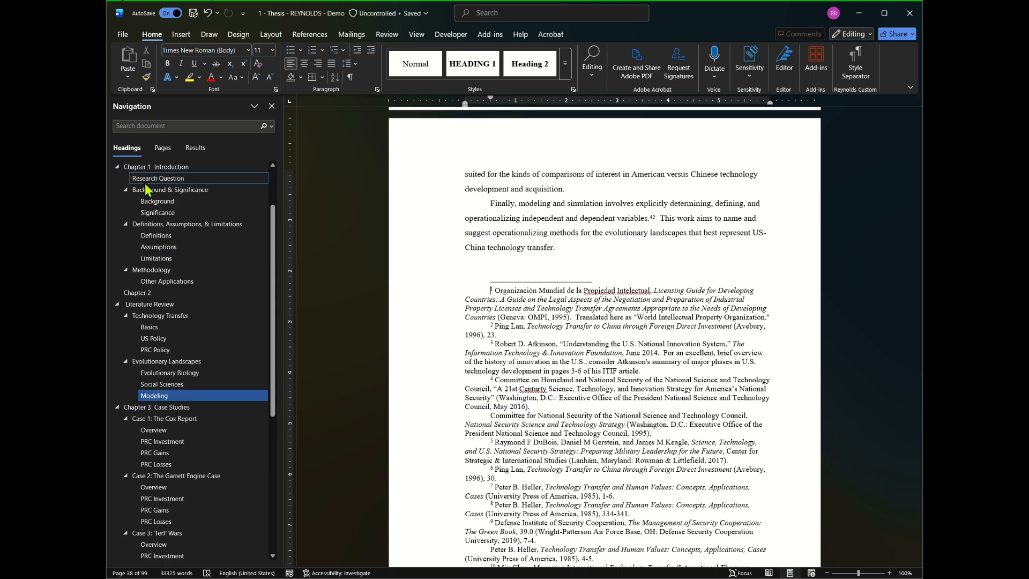
{"action": "left_click", "coordinate": [174, 169]}
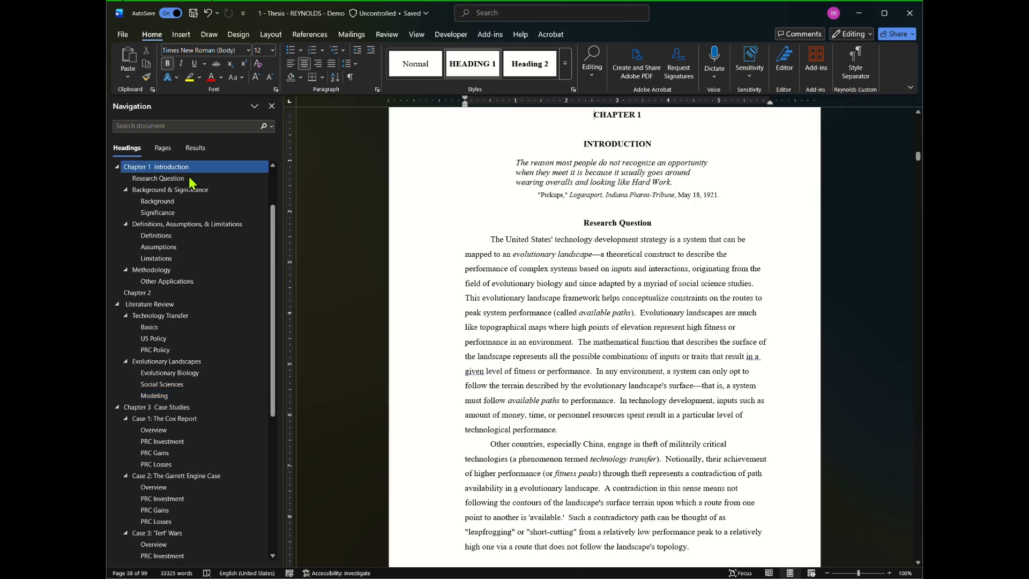
{"action": "left_click", "coordinate": [152, 294]}
{"action": "scroll", "coordinate": [567, 263], "scroll_direction": "up", "scroll_amount": 15}
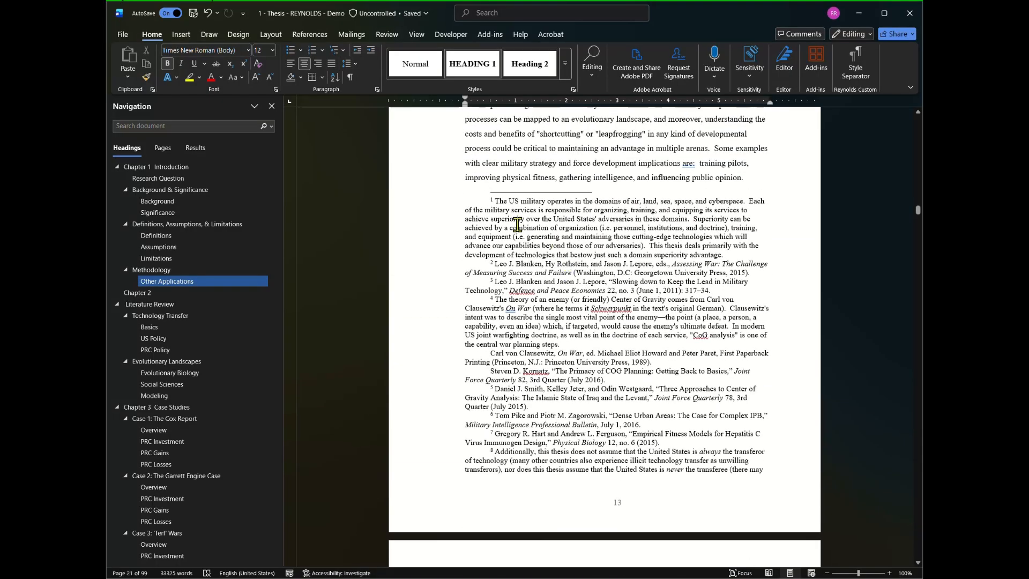
{"action": "left_click_drag", "start_coordinate": [500, 201], "coordinate": [720, 252]}
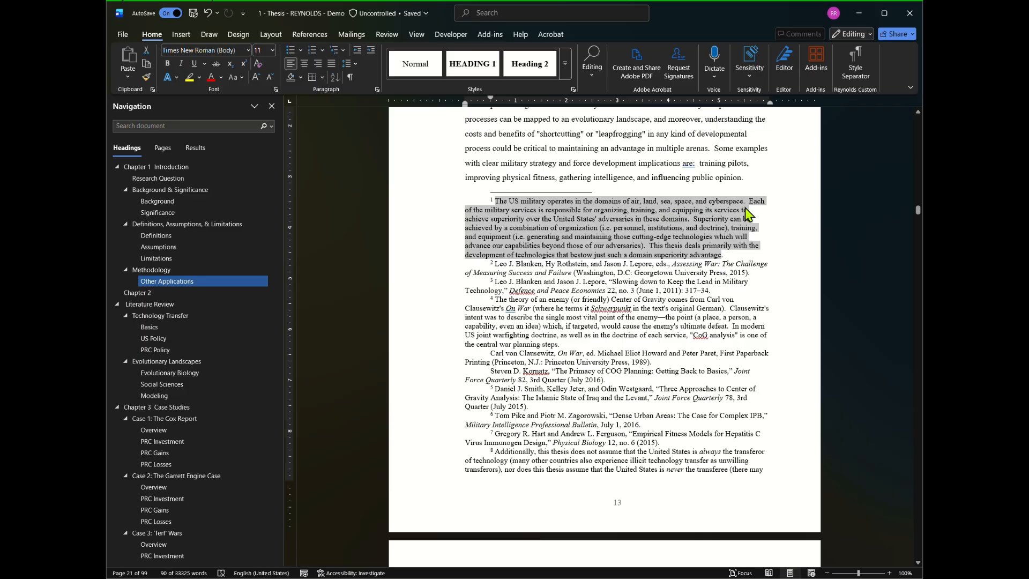
{"action": "left_click", "coordinate": [494, 201]}
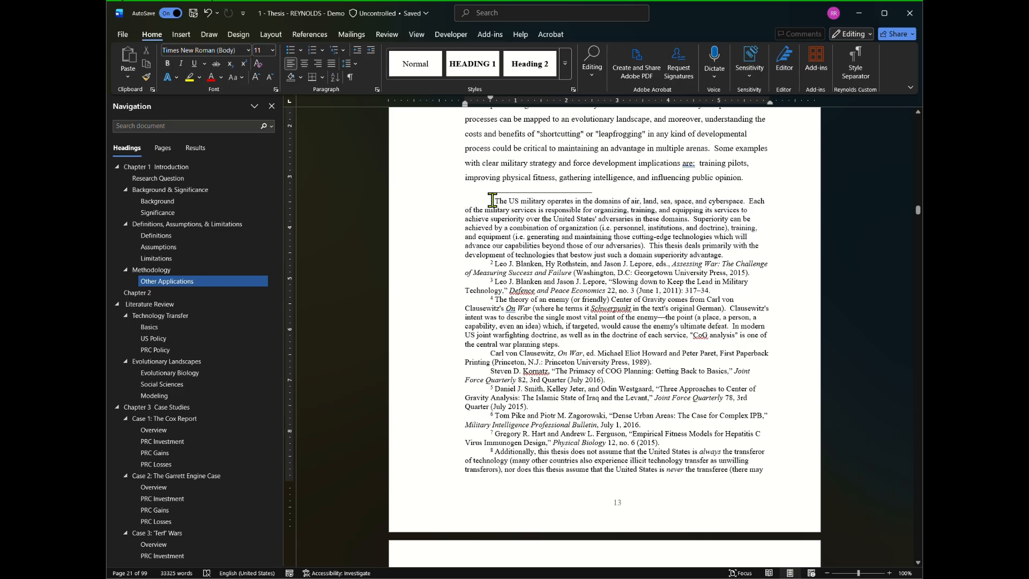
{"action": "right_click", "coordinate": [518, 213]}
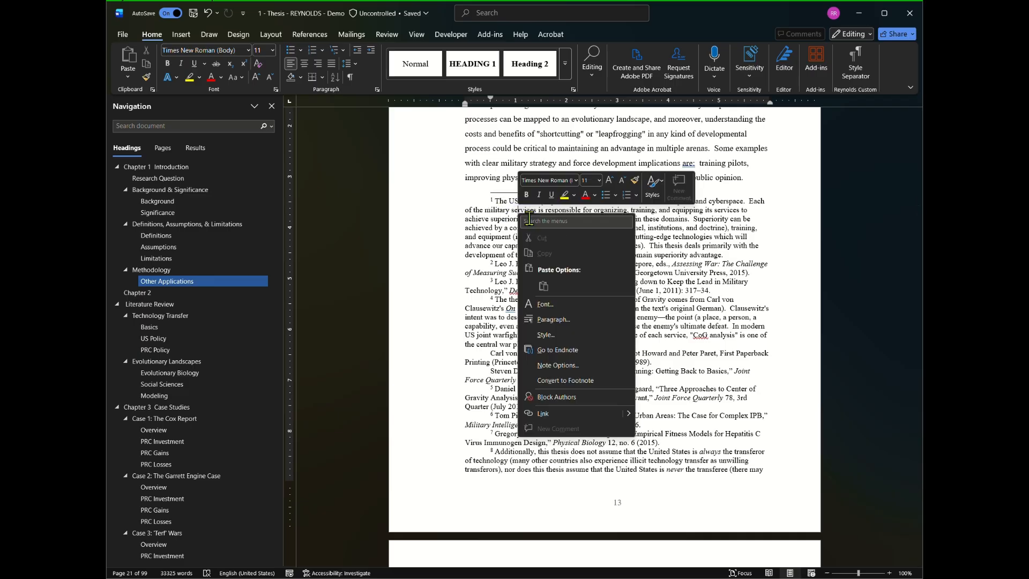
{"action": "left_click", "coordinate": [557, 381]}
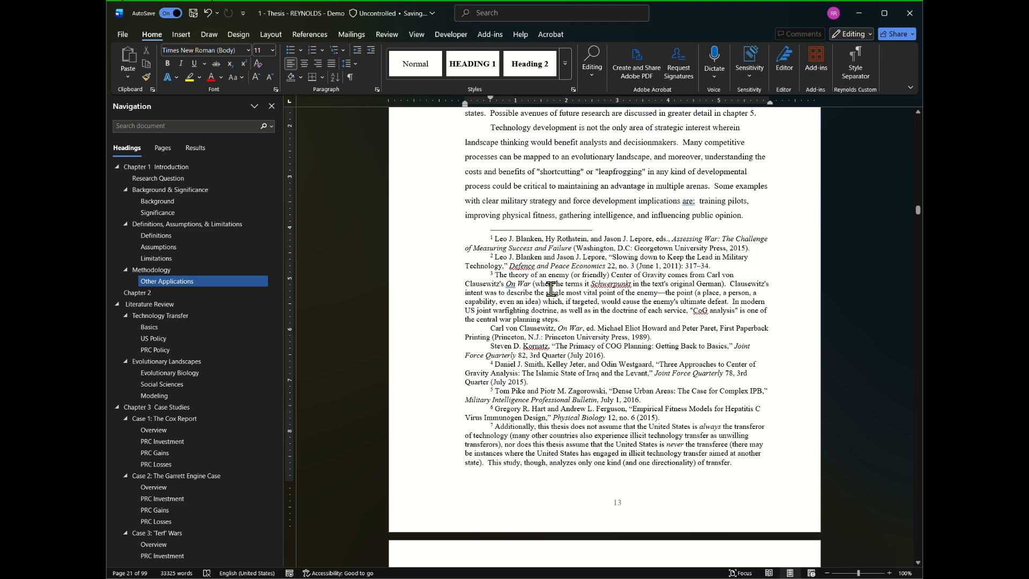
- Convert the Chapter 1 endnote explaining the theory of an enemy Center of Gravity to a footnote
{"action": "right_click", "coordinate": [549, 287]}
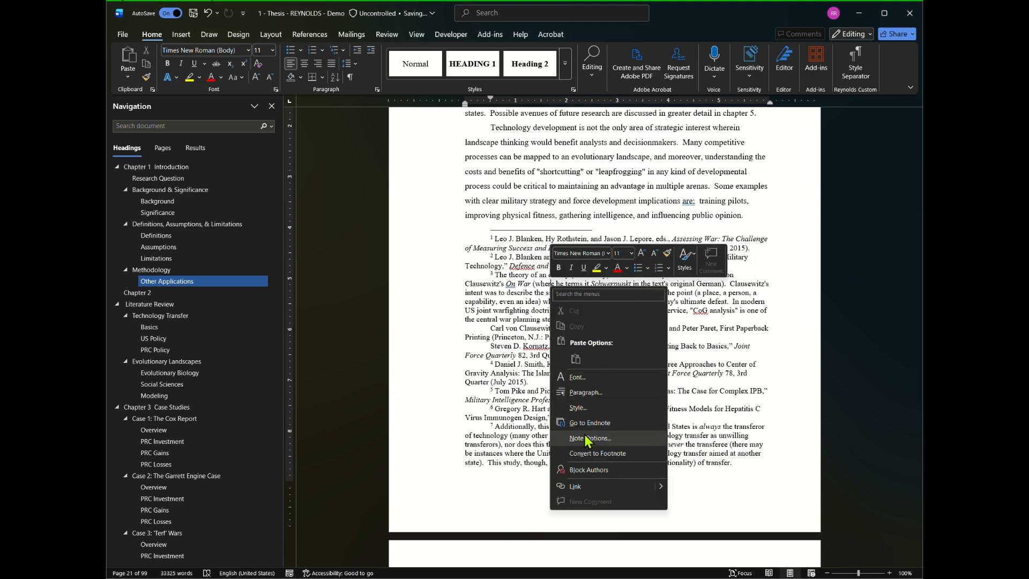
{"action": "left_click", "coordinate": [594, 454]}
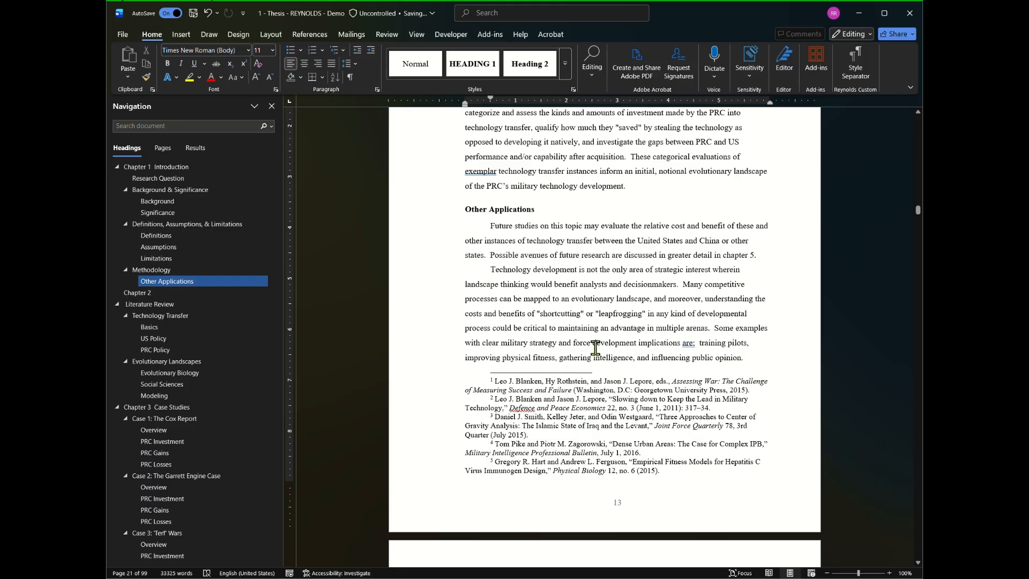
{"action": "scroll", "coordinate": [595, 348], "scroll_direction": "down", "scroll_amount": 5}
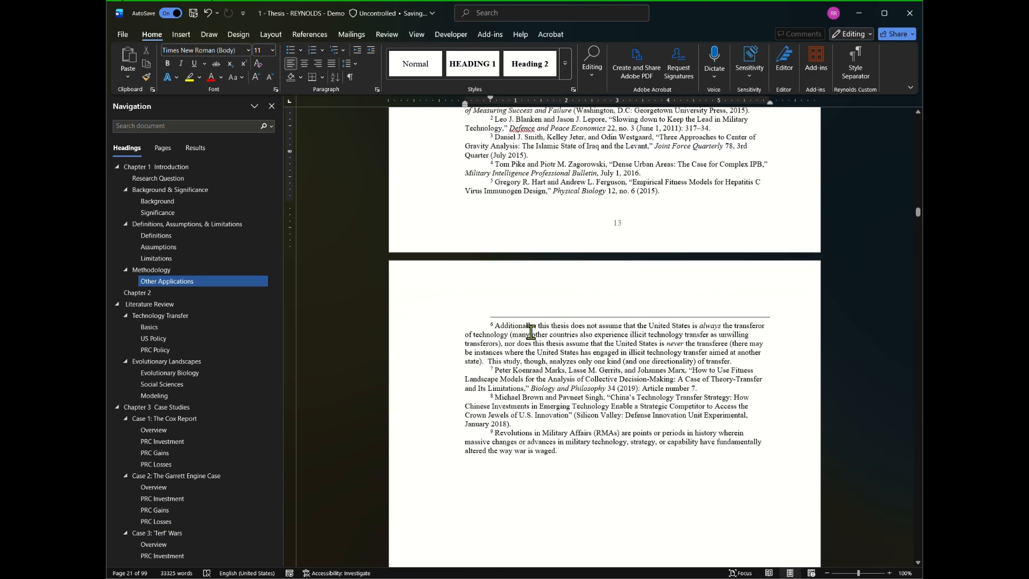
- Convert the Chapter 1 endnotes on the US technology transferor assumption and on Revolutions in Military Affairs to footnotes
{"action": "right_click", "coordinate": [530, 332]}
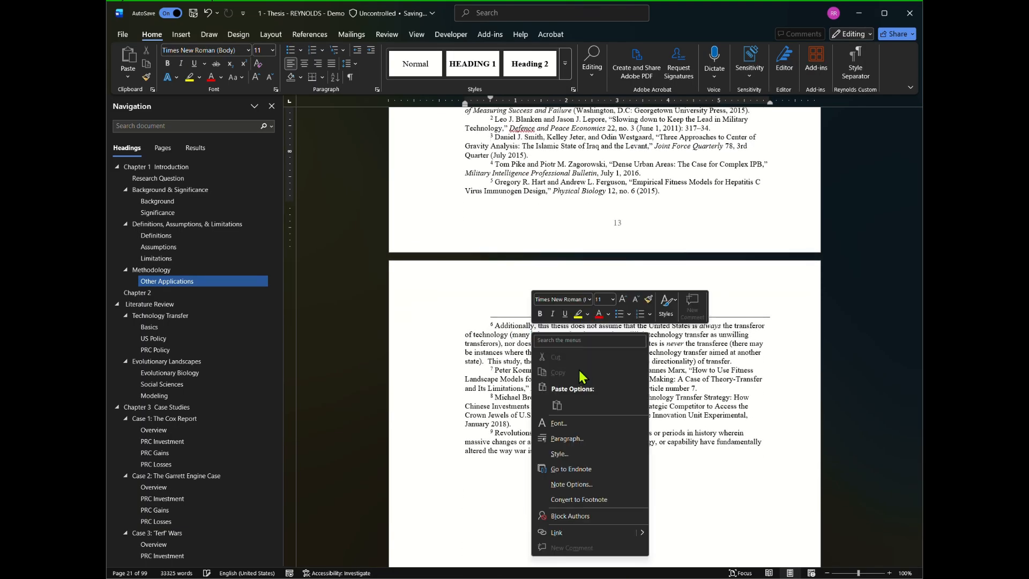
{"action": "left_click", "coordinate": [566, 500]}
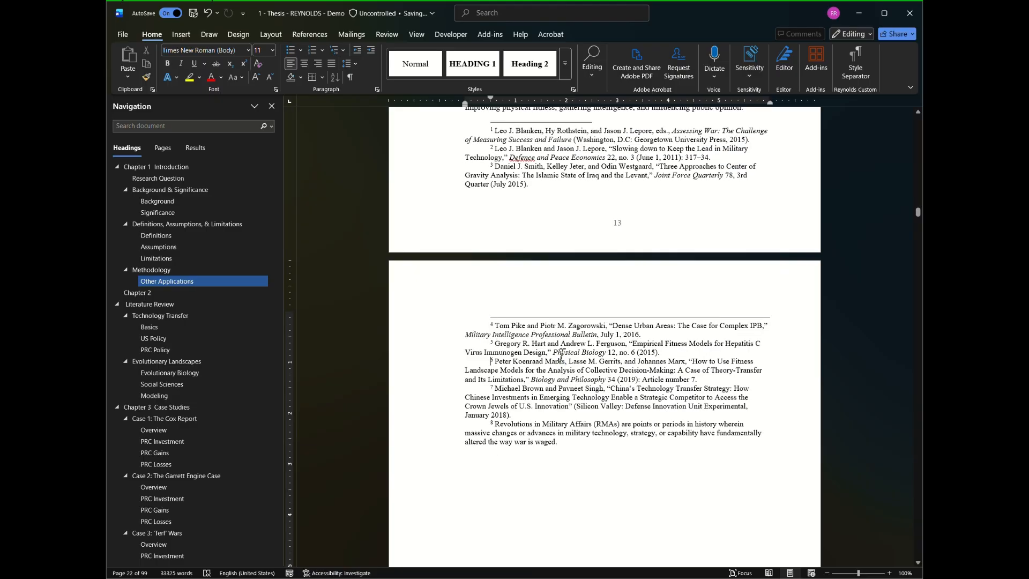
{"action": "right_click", "coordinate": [551, 440]}
{"action": "left_click", "coordinate": [558, 374]}
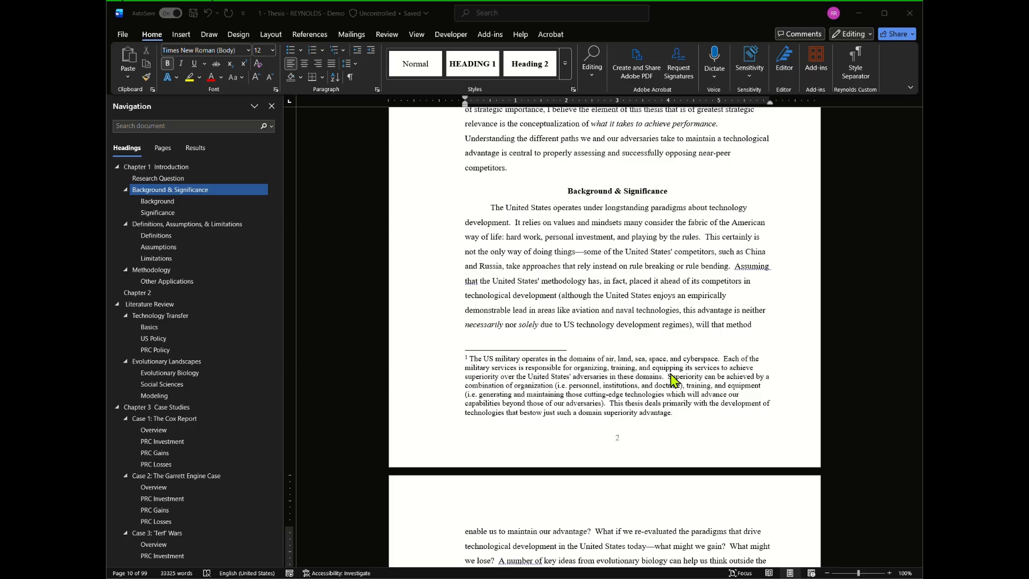
- Trace the footnote about US military domains on page 2 back to its reference mark in the body text
{"action": "scroll", "coordinate": [512, 286], "scroll_direction": "up", "scroll_amount": 1}
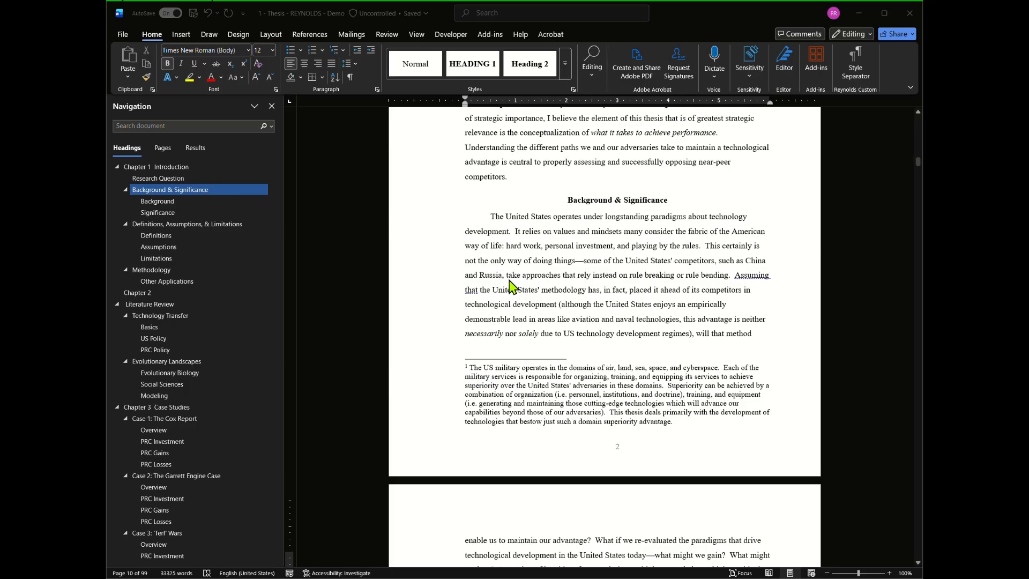
{"action": "scroll", "coordinate": [512, 286], "scroll_direction": "up", "scroll_amount": 4}
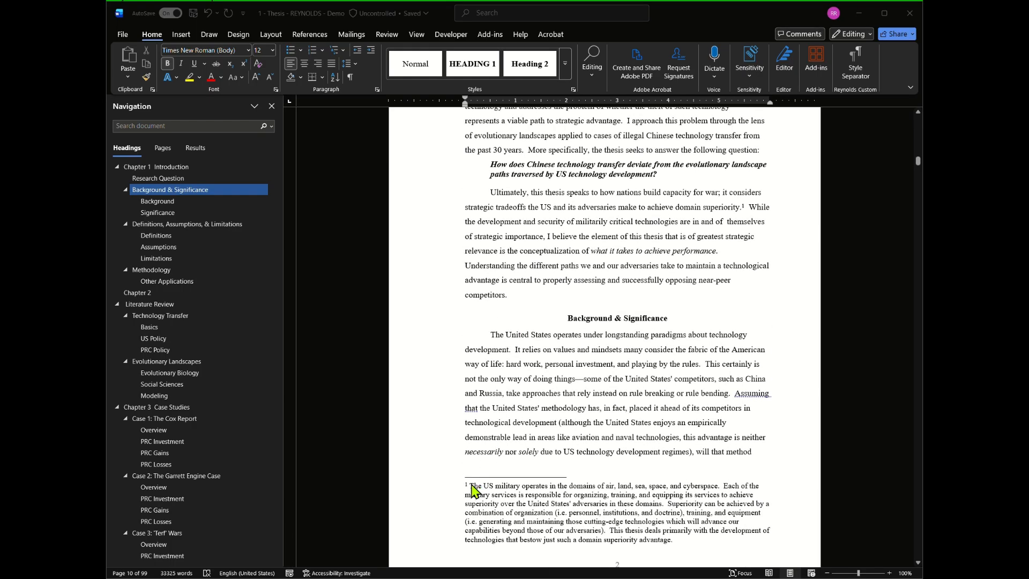
{"action": "left_click", "coordinate": [612, 427]}
{"action": "scroll", "coordinate": [725, 343], "scroll_direction": "up", "scroll_amount": 2}
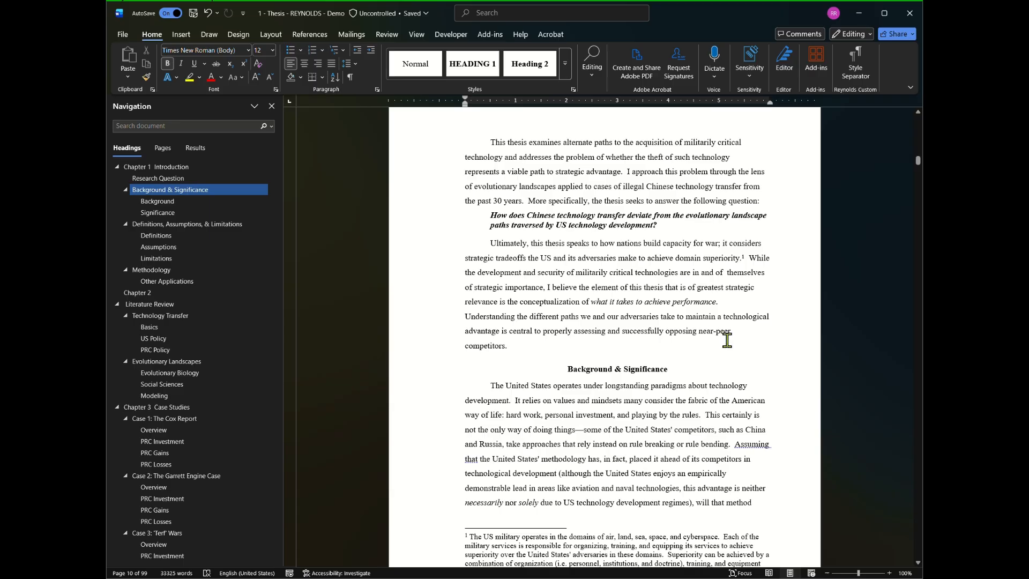
{"action": "scroll", "coordinate": [572, 438], "scroll_direction": "down", "scroll_amount": 2}
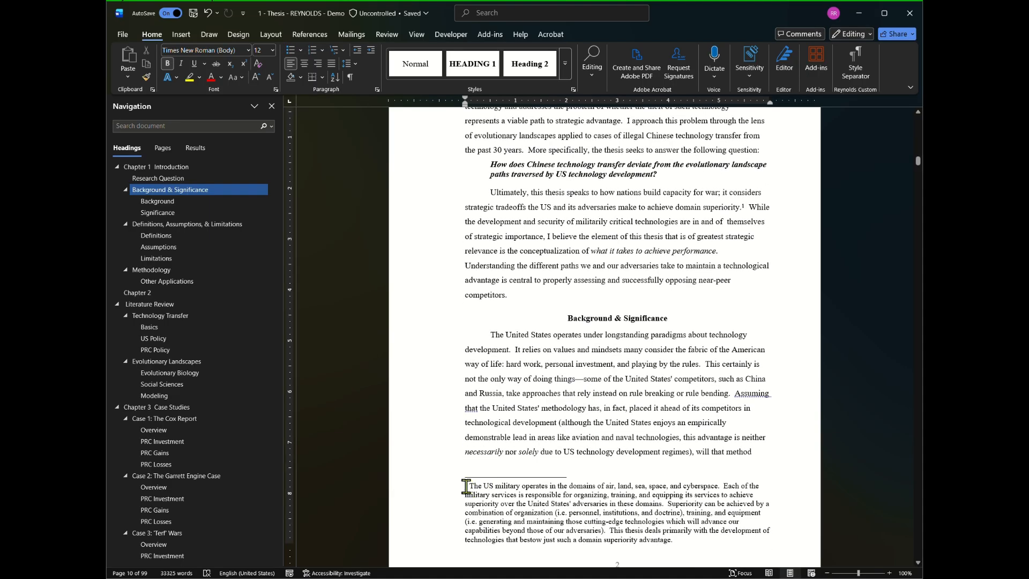
{"action": "double_click", "coordinate": [466, 486]}
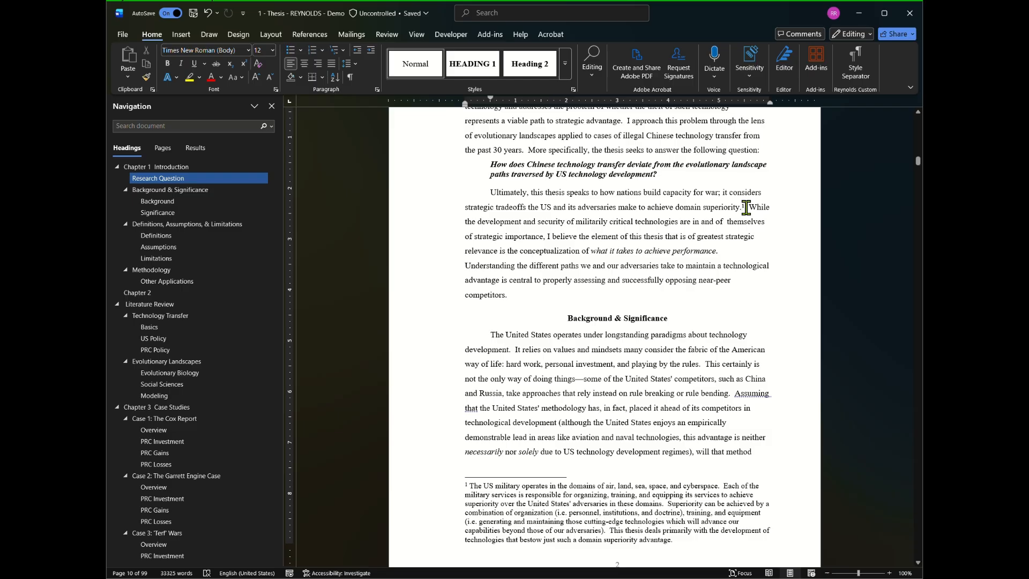
{"action": "mouse_move", "coordinate": [745, 208]}
- In the note options of the page 2 footnote, keep footnotes at Bottom of page and choose the symbol number format (*, †, ‡, §)
{"action": "right_click", "coordinate": [479, 492]}
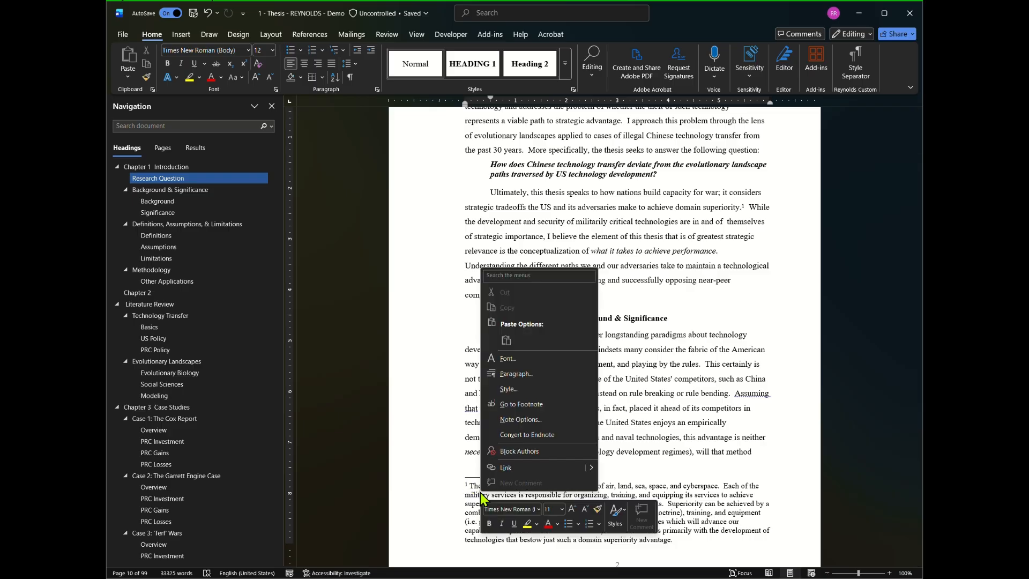
{"action": "left_click", "coordinate": [528, 419]}
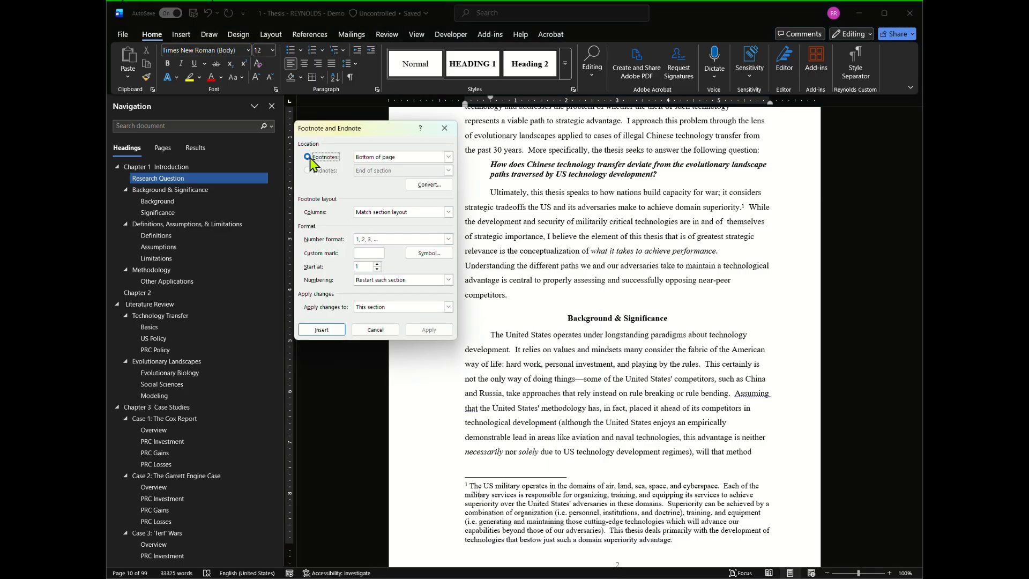
{"action": "left_click", "coordinate": [448, 157]}
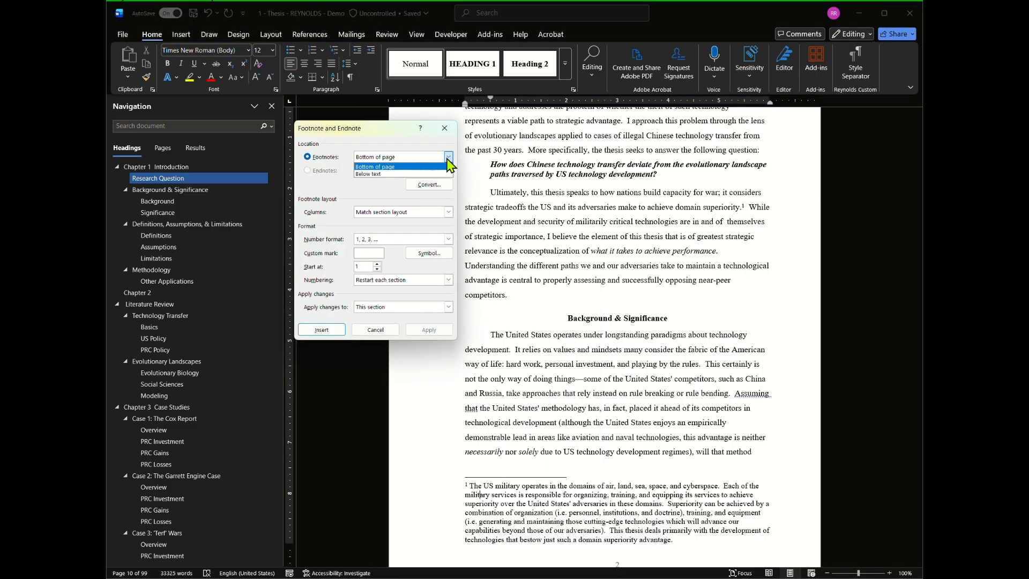
{"action": "left_click", "coordinate": [391, 167]}
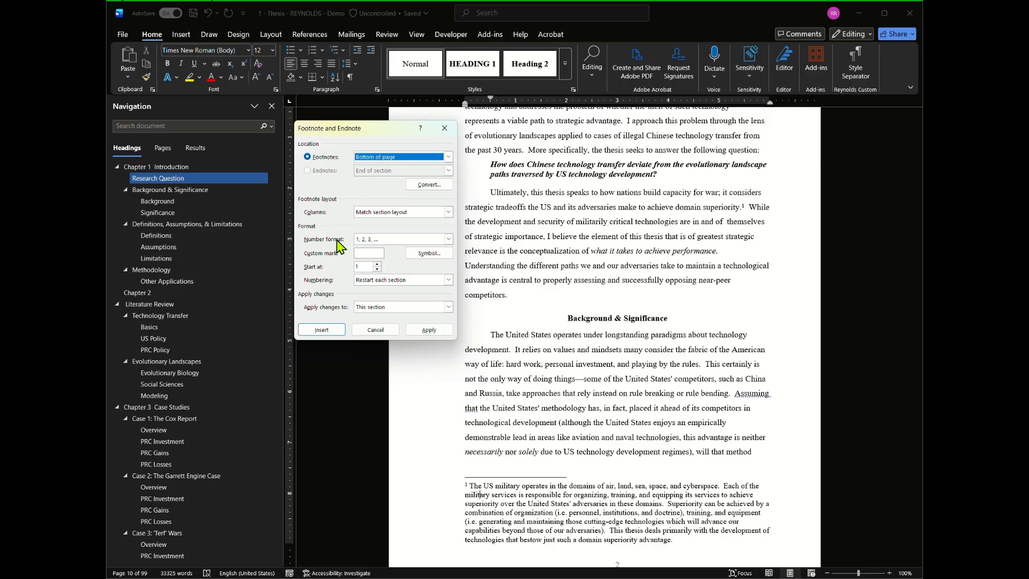
{"action": "left_click", "coordinate": [448, 239]}
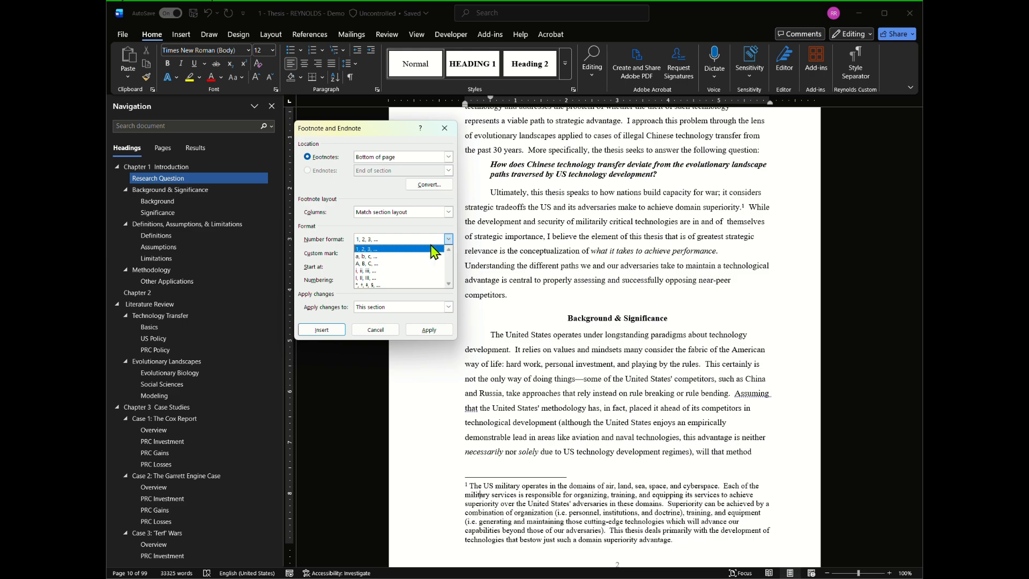
{"action": "left_click", "coordinate": [369, 285]}
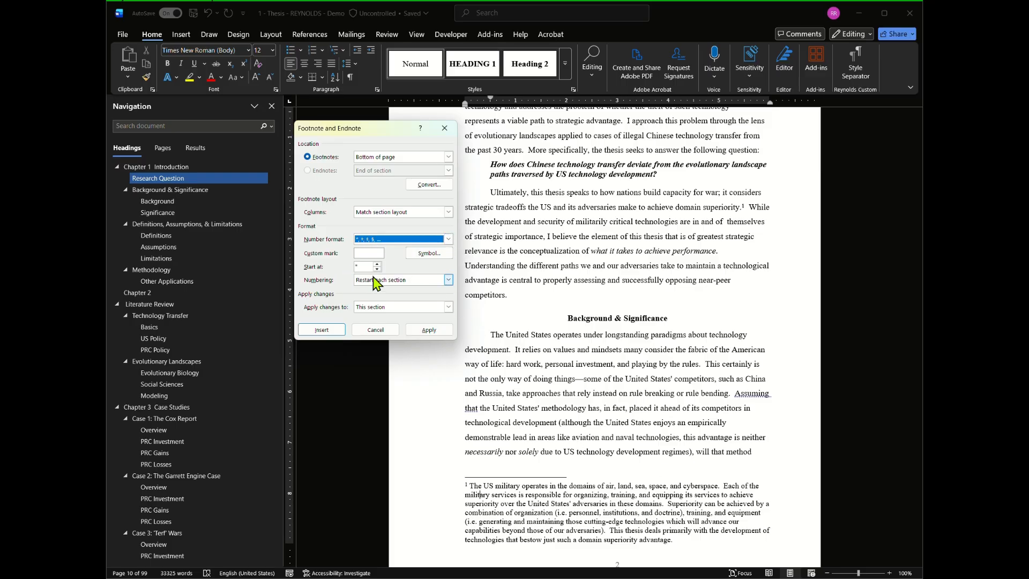
- Set footnote numbering to Restart each page and apply the footnote options to the whole document
{"action": "left_click", "coordinate": [448, 279]}
{"action": "left_click", "coordinate": [417, 304]}
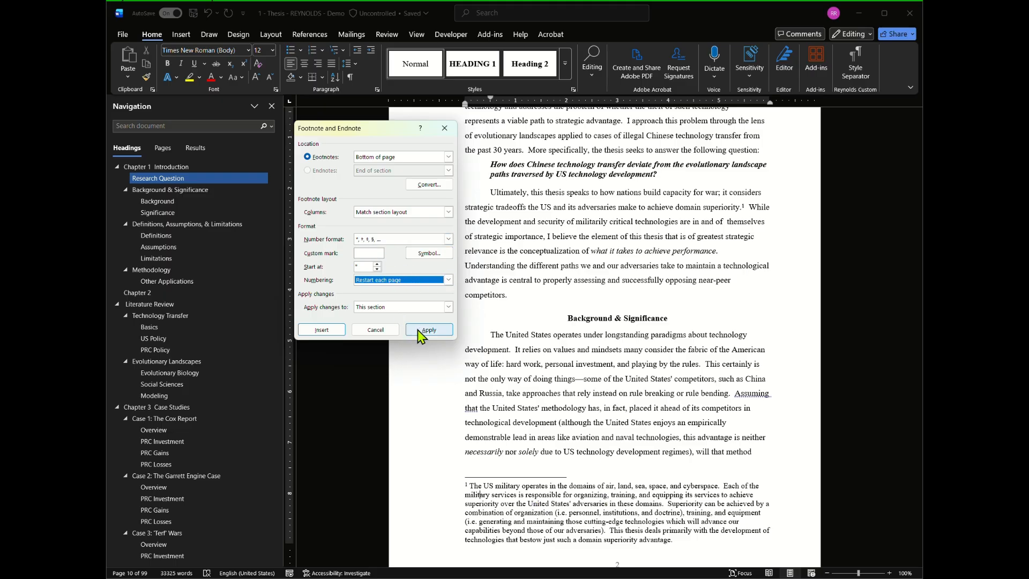
{"action": "left_click", "coordinate": [448, 306]}
{"action": "left_click", "coordinate": [404, 322]}
{"action": "left_click", "coordinate": [435, 337]}
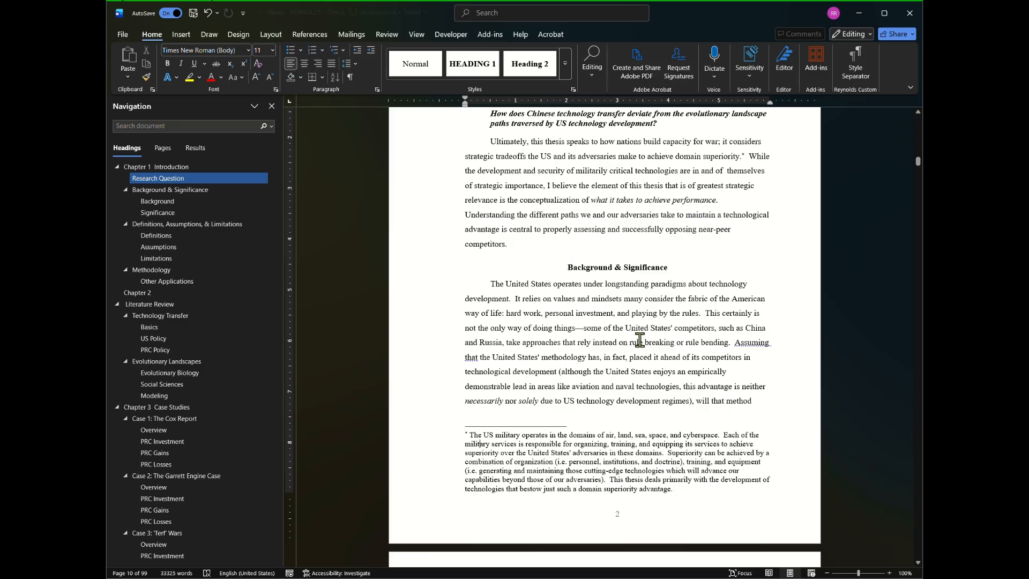
- Insert a footnote reading "new text" after "regimes" under Background & Significance, and an empty footnote after "Ultimately" in the Research Question section
{"action": "left_click", "coordinate": [691, 401]}
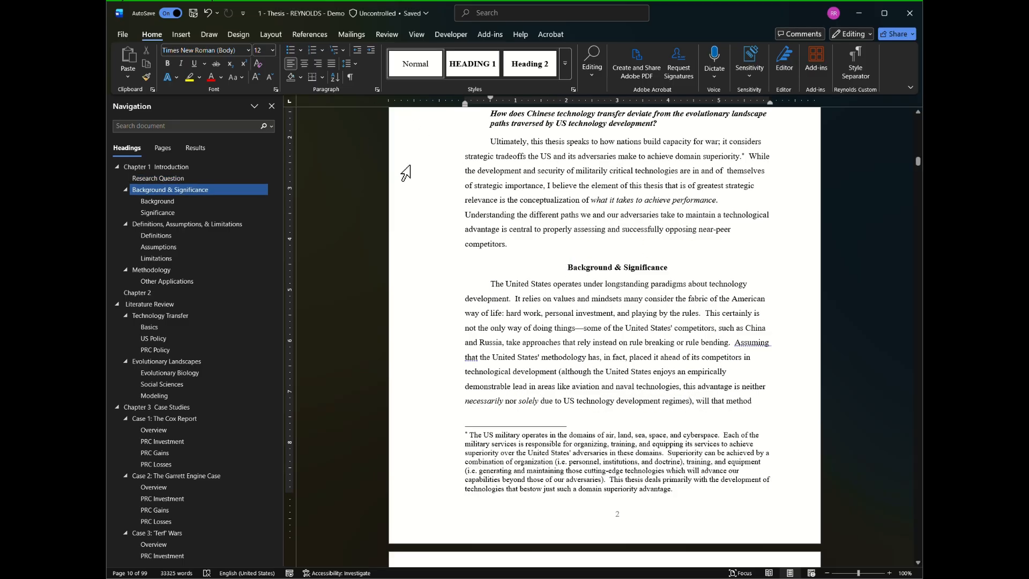
{"action": "left_click", "coordinate": [308, 36]}
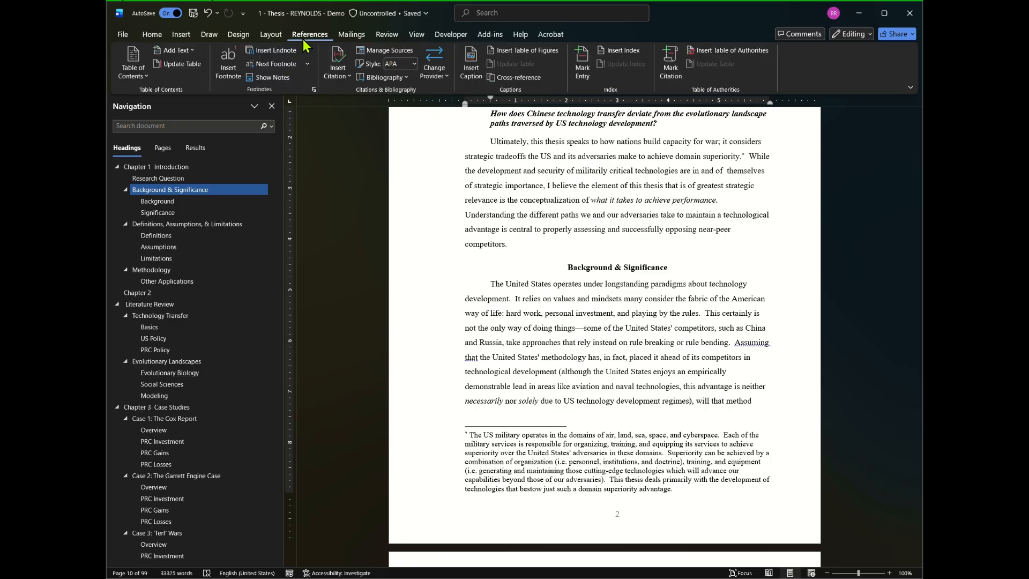
{"action": "left_click", "coordinate": [230, 65]}
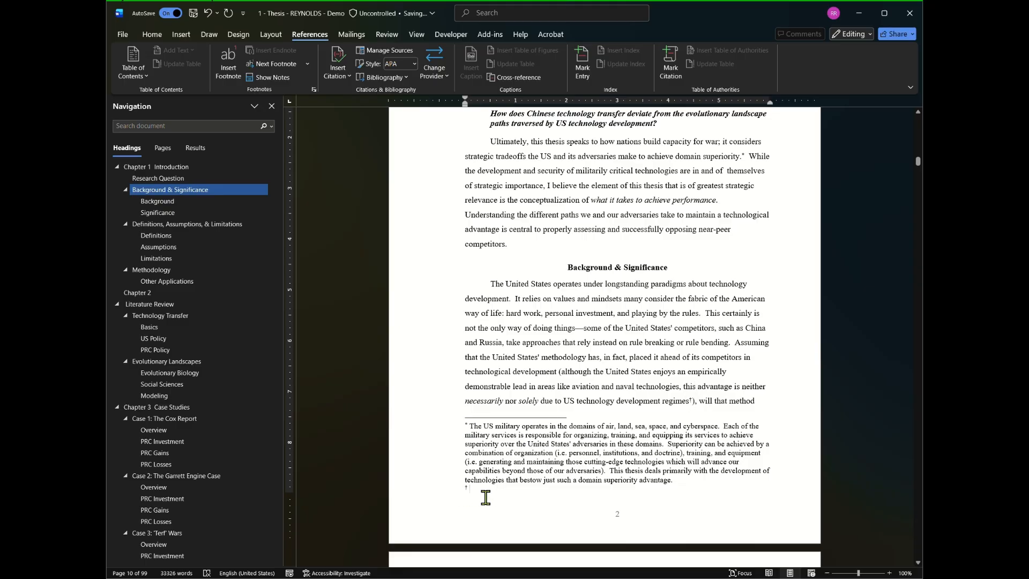
{"action": "type", "text": "new text"}
{"action": "left_click", "coordinate": [527, 142]}
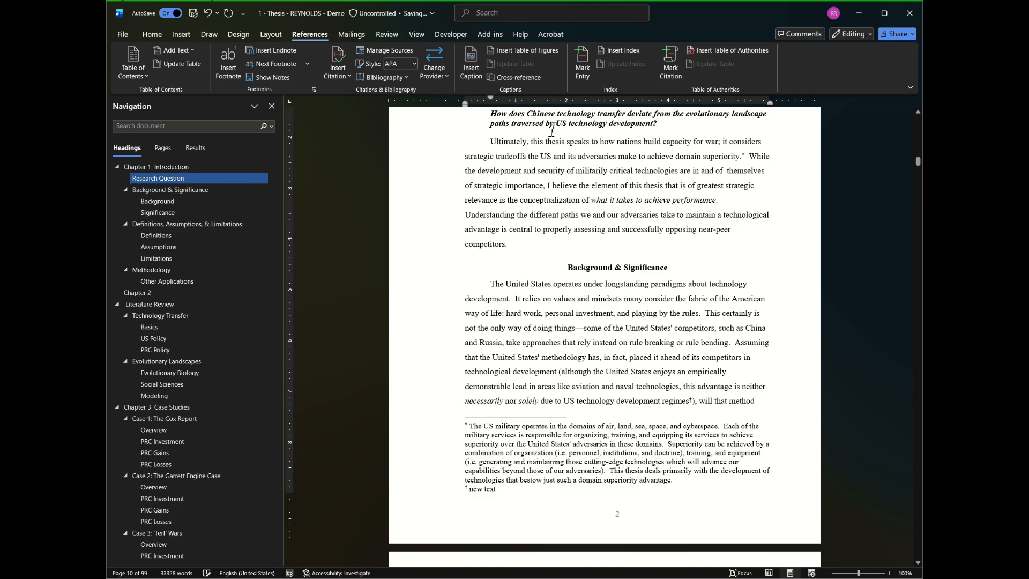
{"action": "left_click", "coordinate": [229, 64]}
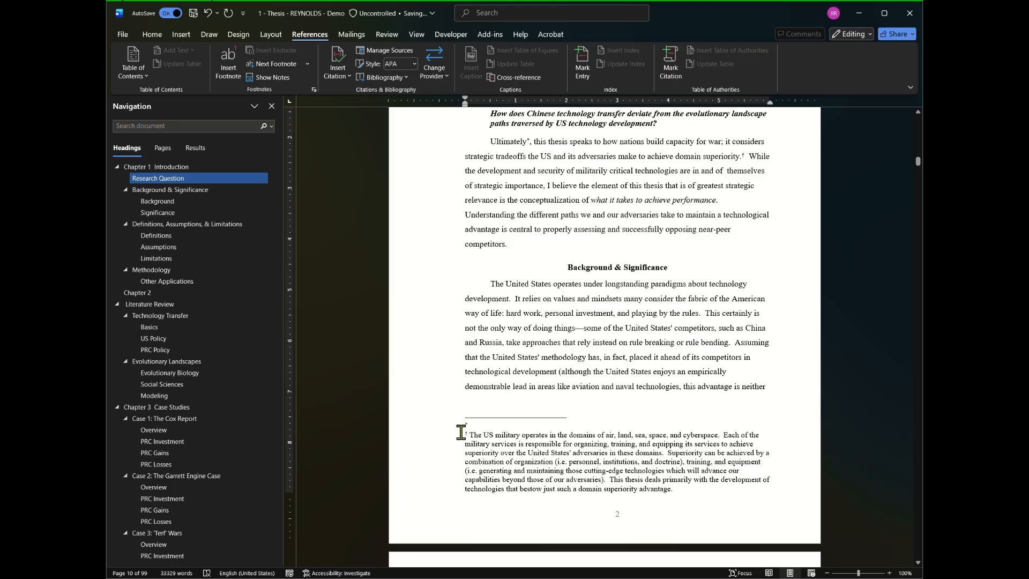
- Check how the symbol footnotes are marked and ordered on pages 2 and 3
{"action": "scroll", "coordinate": [520, 453], "scroll_direction": "down", "scroll_amount": 1}
{"action": "scroll", "coordinate": [520, 453], "scroll_direction": "down", "scroll_amount": 15}
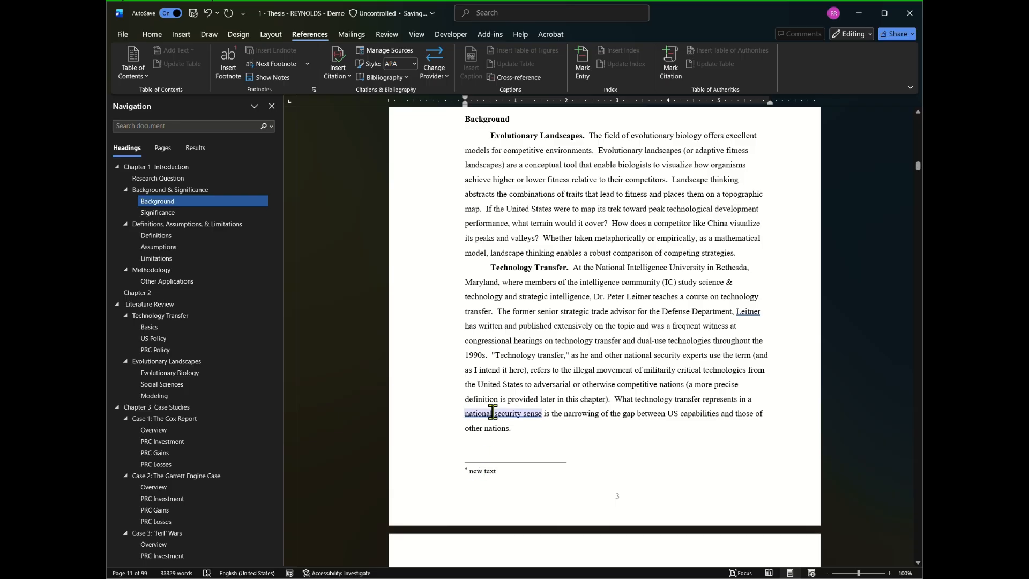
{"action": "scroll", "coordinate": [497, 375], "scroll_direction": "up", "scroll_amount": 2}
{"action": "scroll", "coordinate": [500, 460], "scroll_direction": "down", "scroll_amount": 1}
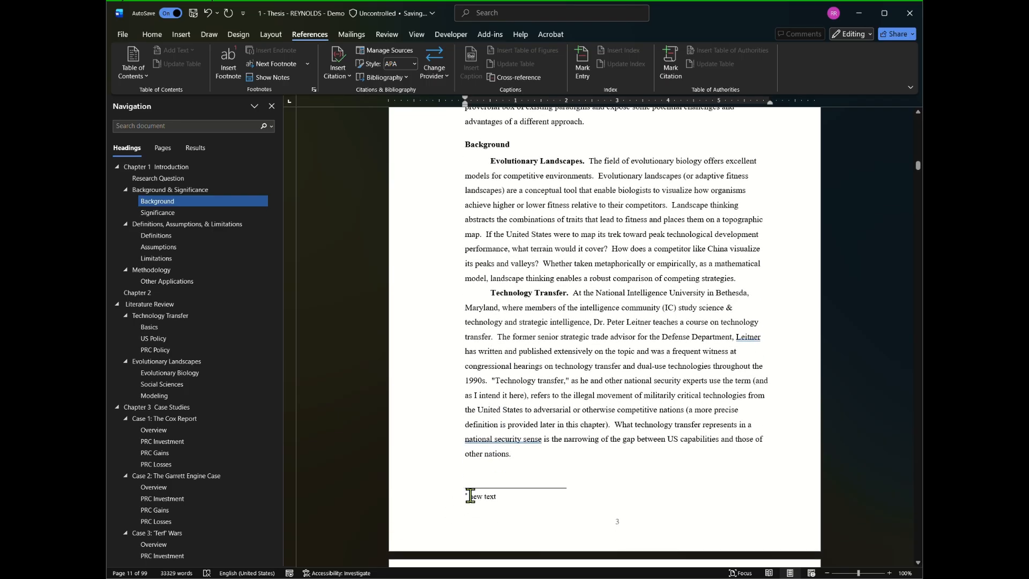
{"action": "scroll", "coordinate": [570, 400], "scroll_direction": "up", "scroll_amount": 4}
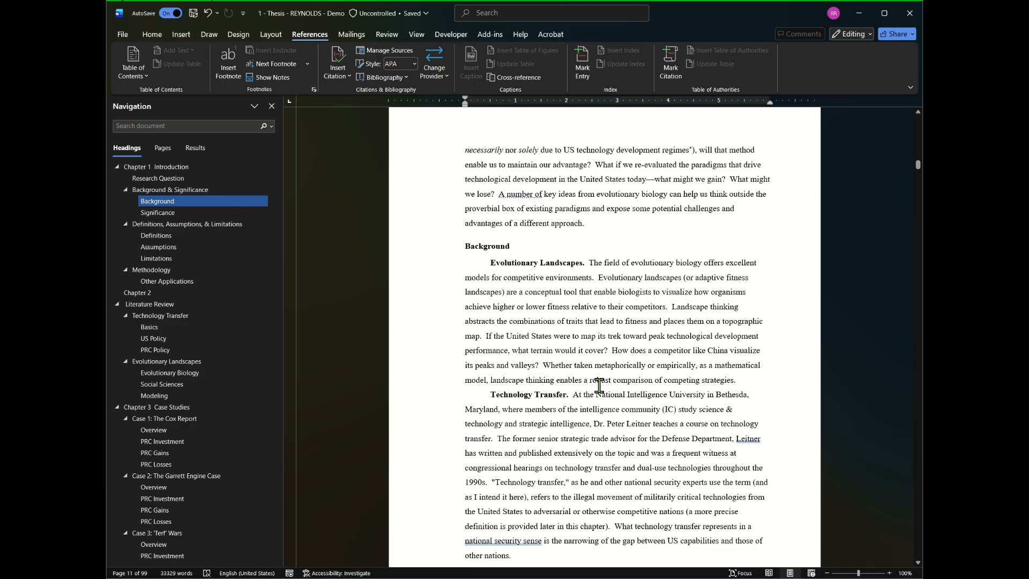
{"action": "scroll", "coordinate": [741, 223], "scroll_direction": "up", "scroll_amount": 16}
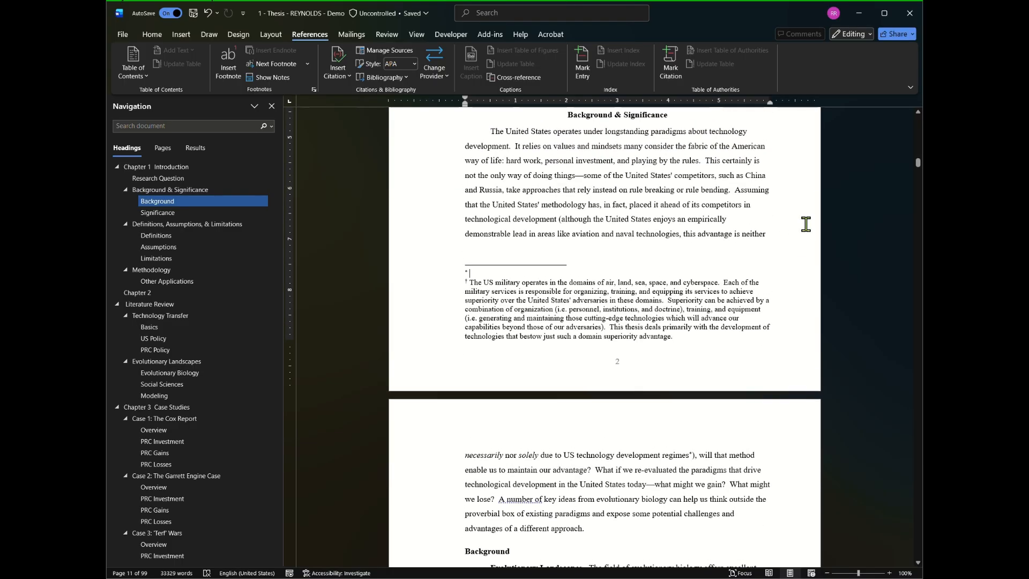
{"action": "scroll", "coordinate": [805, 224], "scroll_direction": "up", "scroll_amount": 3}
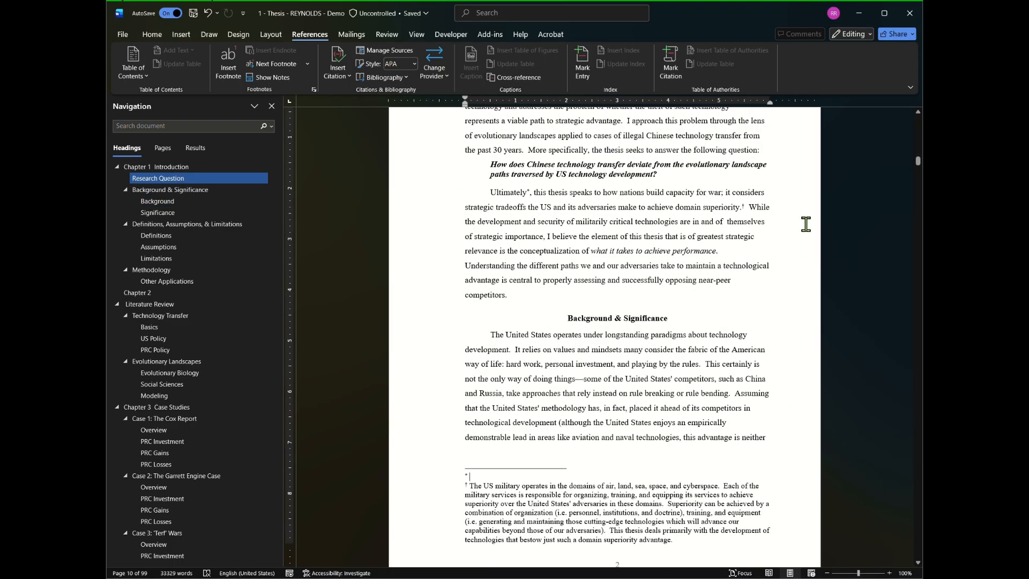
{"action": "scroll", "coordinate": [204, 203], "scroll_direction": "up", "scroll_amount": 3}
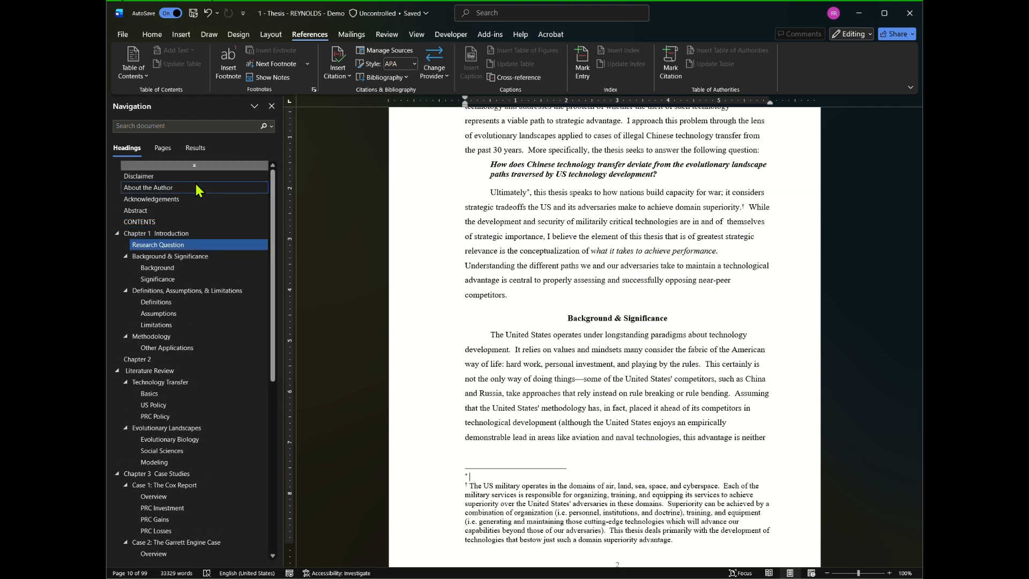
- Go to the title page and view the full gallery of available styles
{"action": "left_click", "coordinate": [165, 166]}
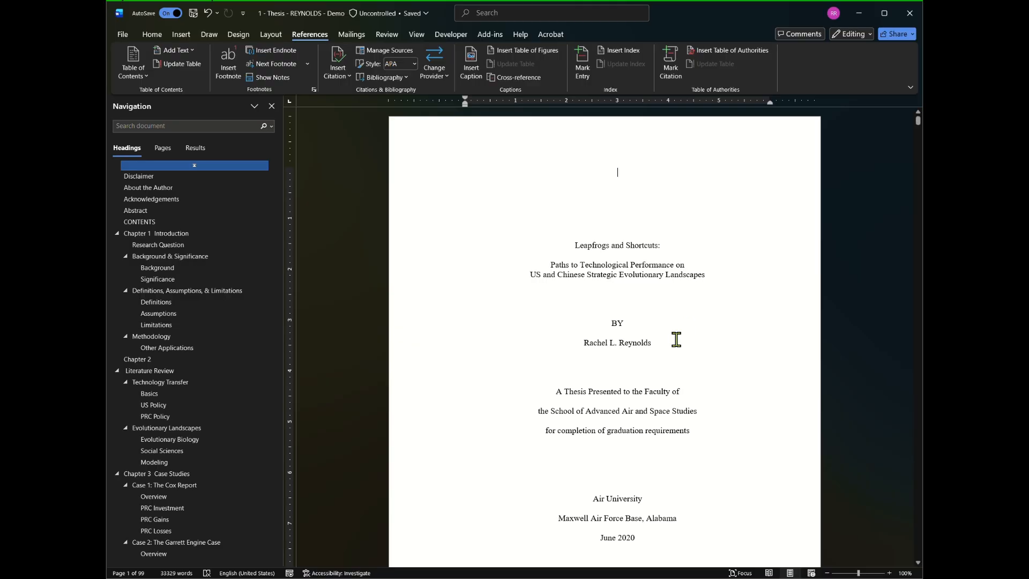
{"action": "left_click", "coordinate": [154, 35]}
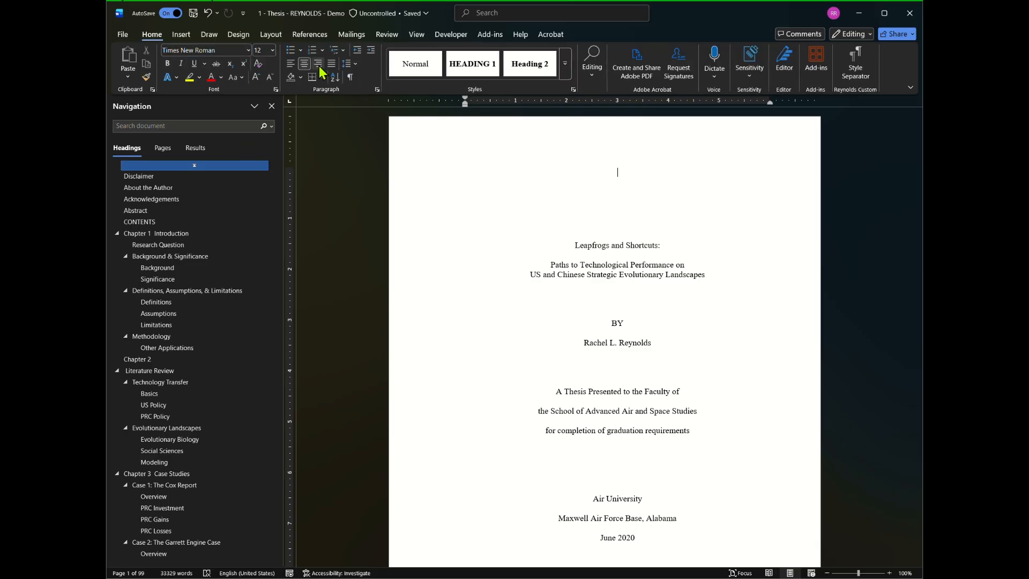
{"action": "left_click", "coordinate": [569, 81]}
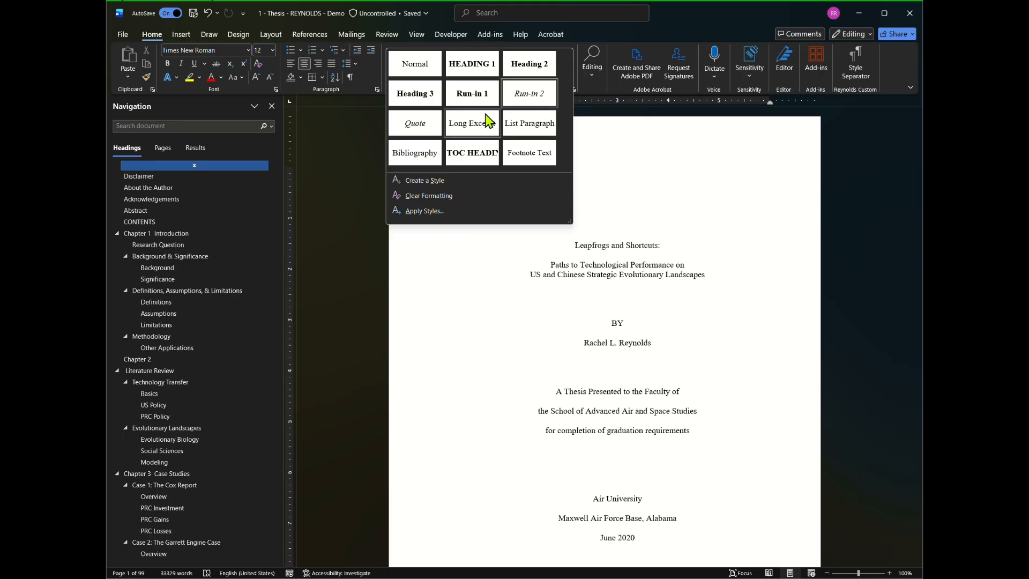
{"action": "left_click", "coordinate": [480, 291]}
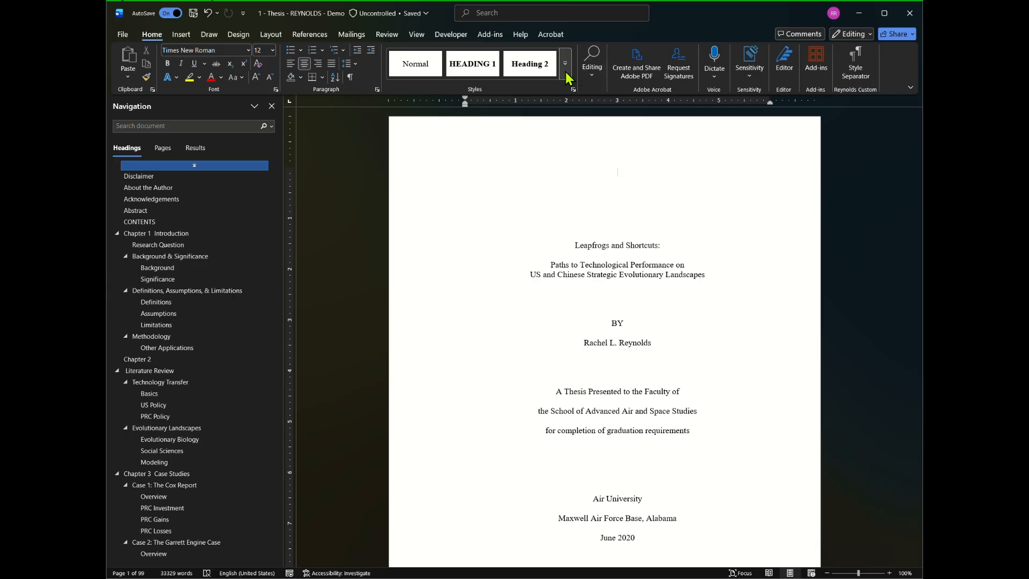
- Review the endnotes at the end of Chapter 2, working back from Chapter 3 to the first note
{"action": "left_click", "coordinate": [139, 222]}
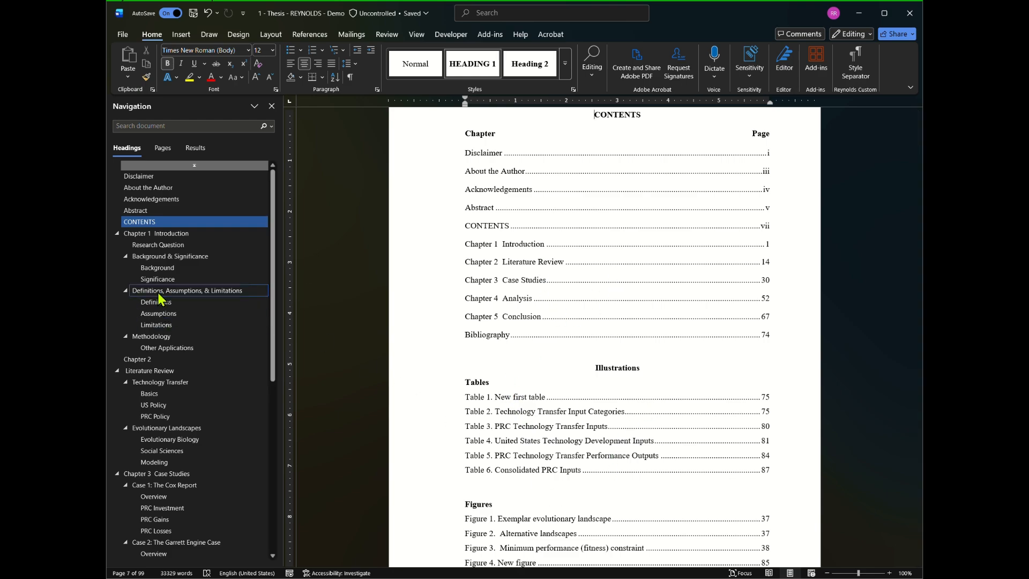
{"action": "left_click", "coordinate": [145, 474]}
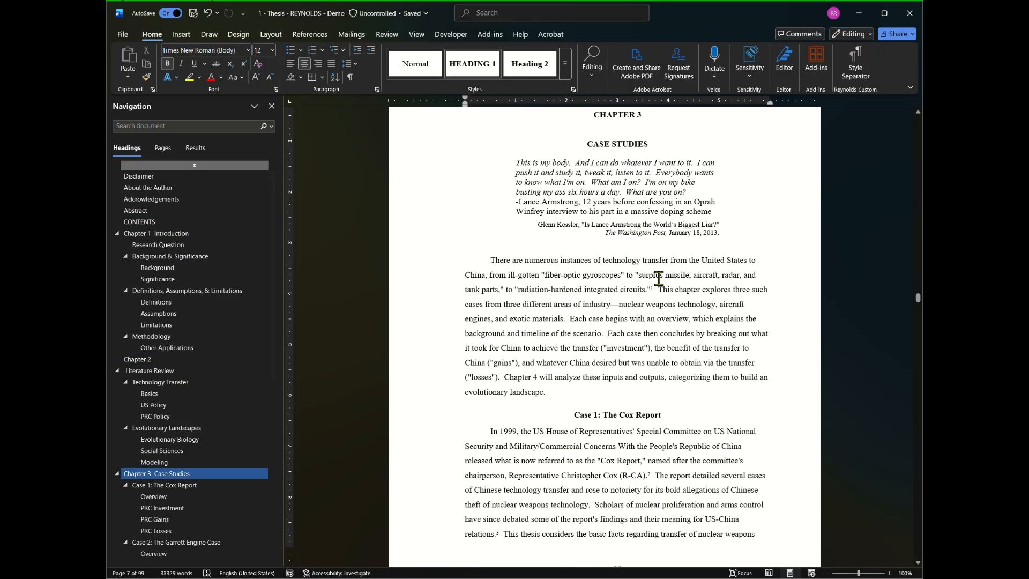
{"action": "scroll", "coordinate": [590, 241], "scroll_direction": "up", "scroll_amount": 14}
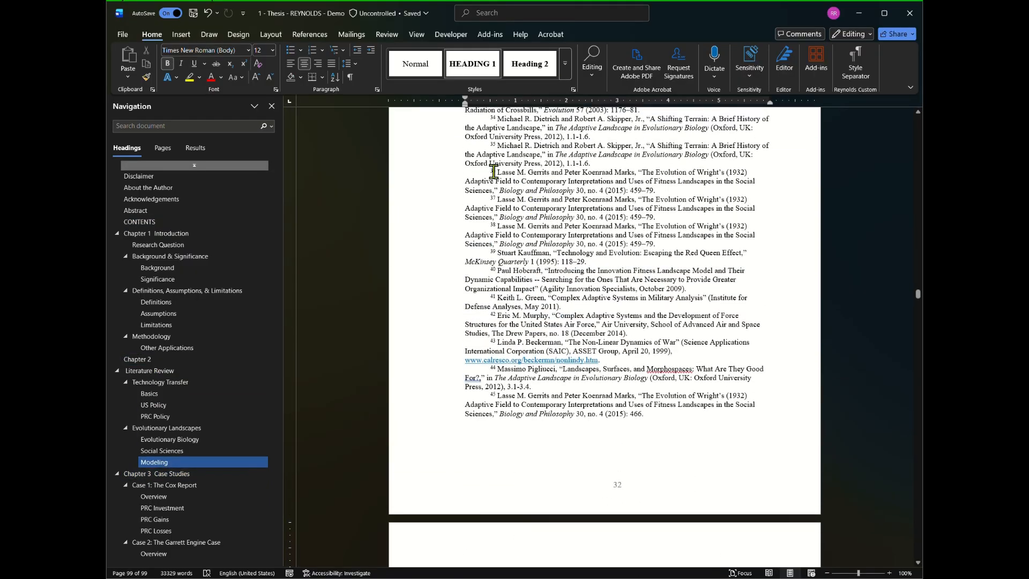
{"action": "scroll", "coordinate": [558, 201], "scroll_direction": "up", "scroll_amount": 4}
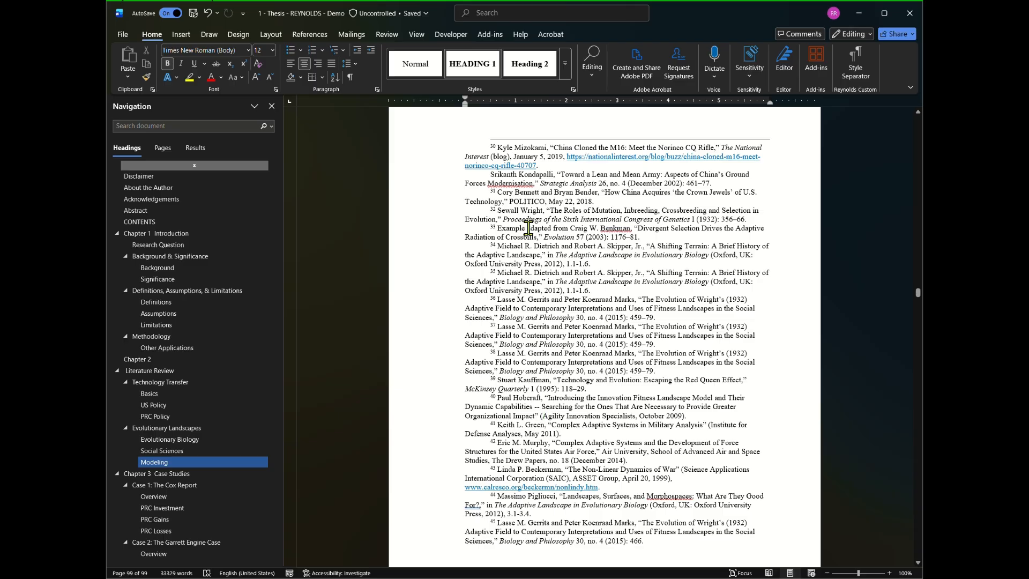
{"action": "scroll", "coordinate": [529, 225], "scroll_direction": "up", "scroll_amount": 12}
{"action": "scroll", "coordinate": [530, 225], "scroll_direction": "up", "scroll_amount": 17}
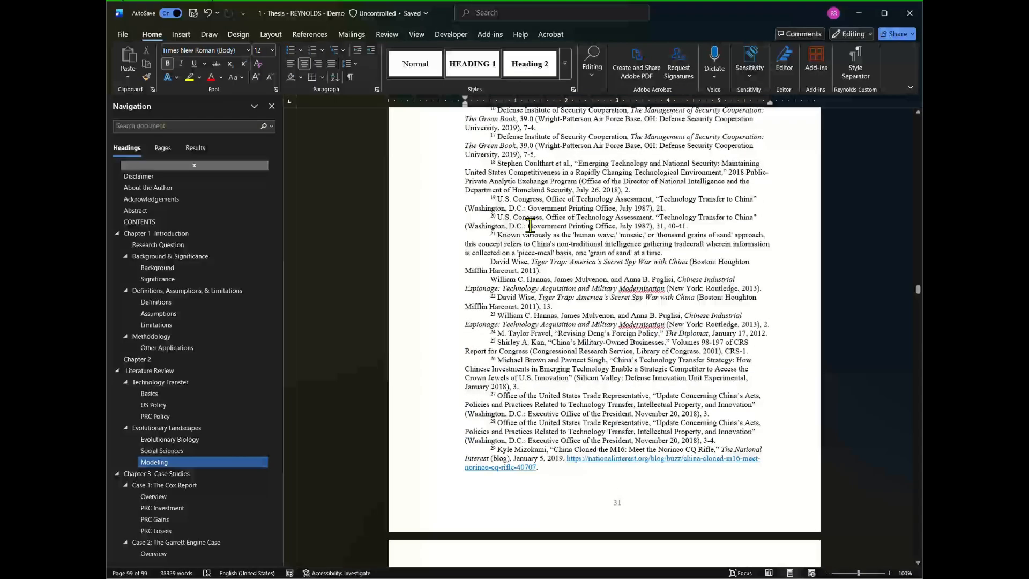
{"action": "scroll", "coordinate": [524, 195], "scroll_direction": "up", "scroll_amount": 5}
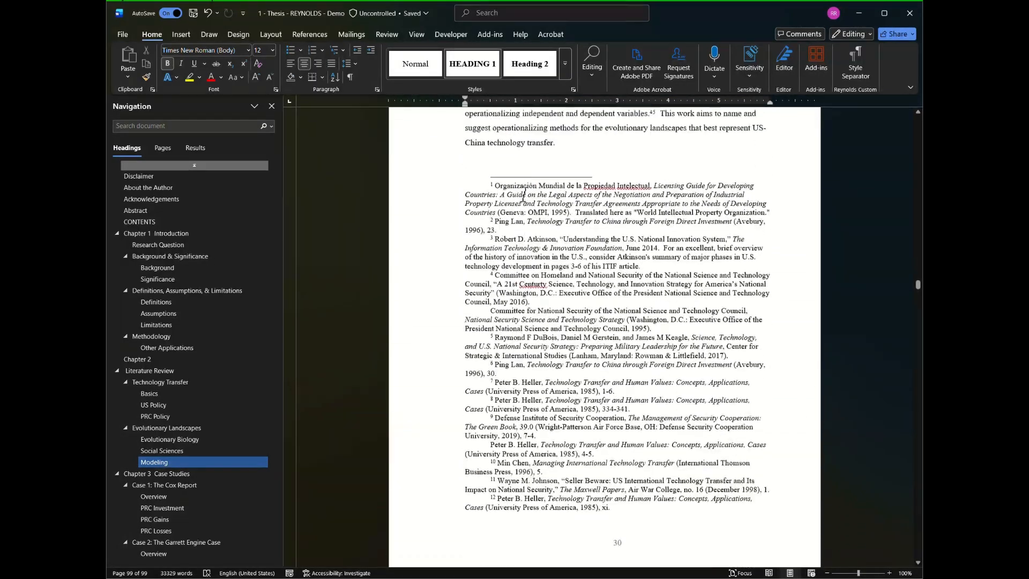